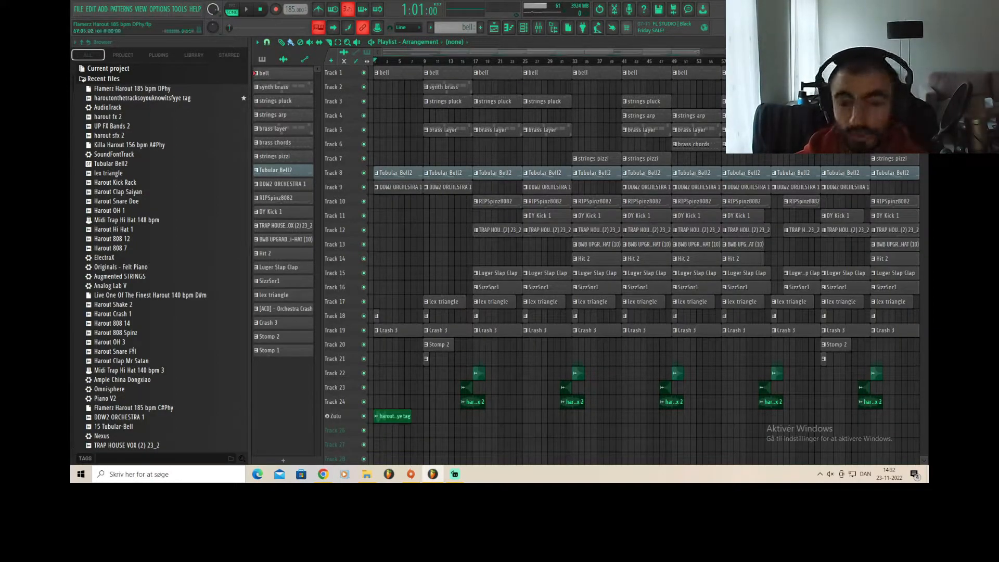
Step: Switch to Chrome and review the Flamerz beat's licensing options and details on its BeatStars page
{"action": "left_click_drag", "start_coordinate": [701, 52], "coordinate": [911, 52]}
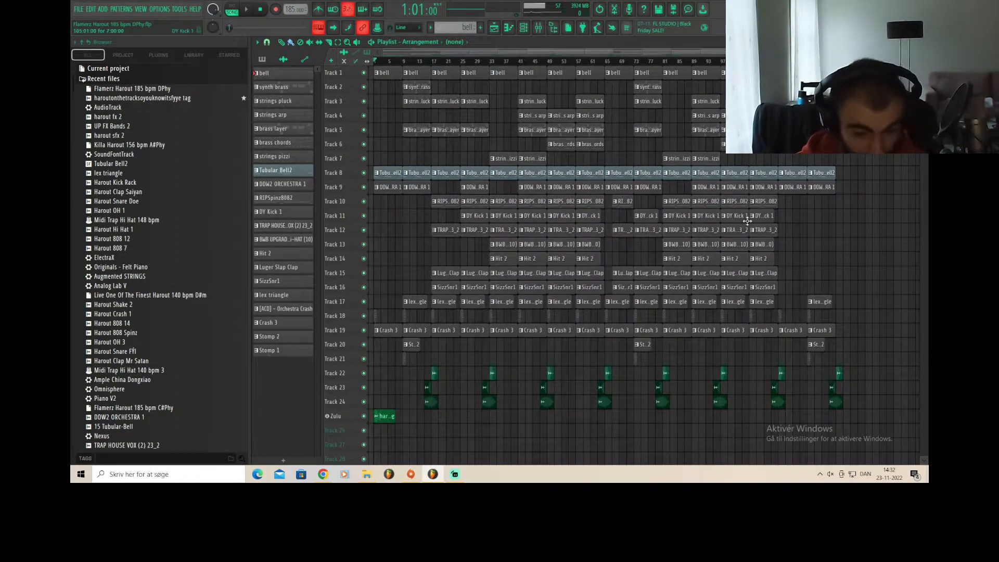
{"action": "left_click", "coordinate": [324, 474]}
{"action": "left_click_drag", "start_coordinate": [207, 227], "coordinate": [316, 235]}
{"action": "left_click", "coordinate": [323, 249]}
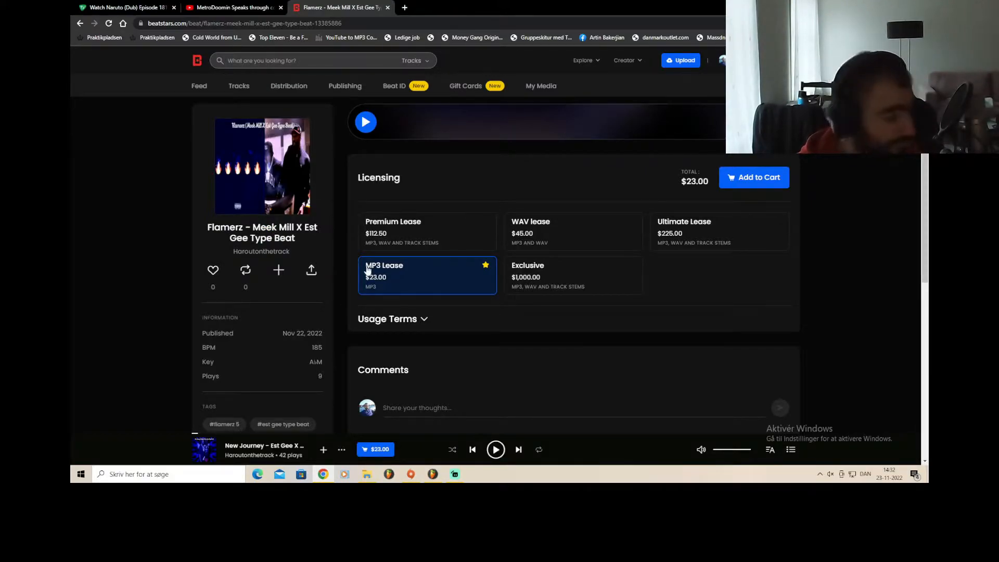
{"action": "scroll", "coordinate": [331, 245], "scroll_direction": "down", "scroll_amount": 3}
{"action": "scroll", "coordinate": [338, 252], "scroll_direction": "up", "scroll_amount": 3}
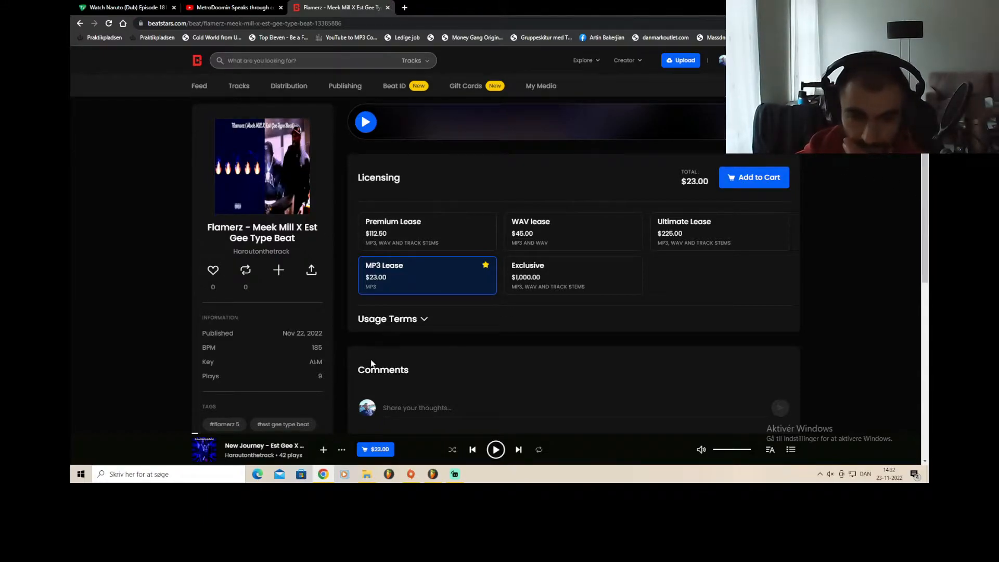
{"action": "scroll", "coordinate": [372, 361], "scroll_direction": "down", "scroll_amount": 3}
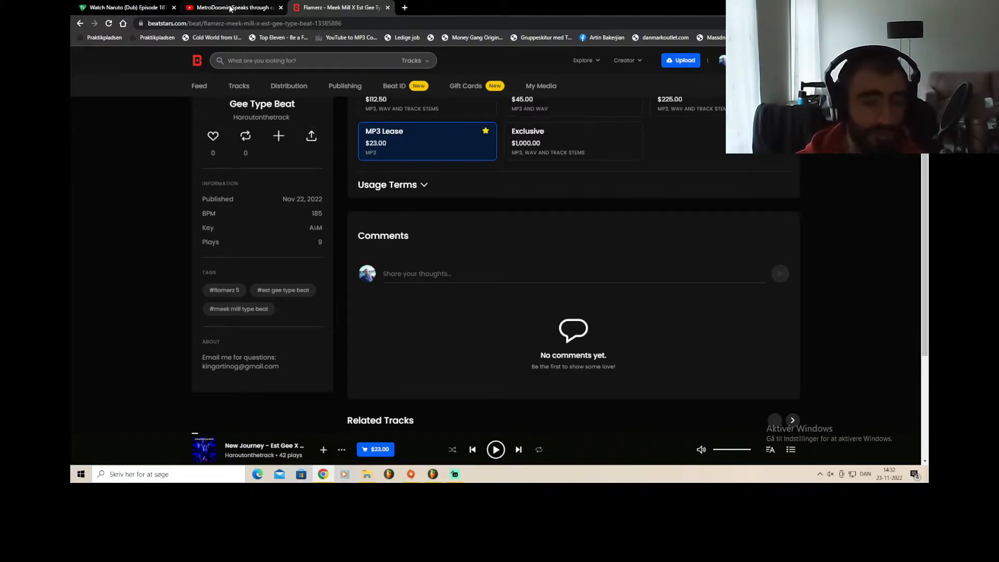
Step: Check the recording in Streamlabs Desktop and return to the beat project in FL Studio
{"action": "left_click", "coordinate": [455, 475]}
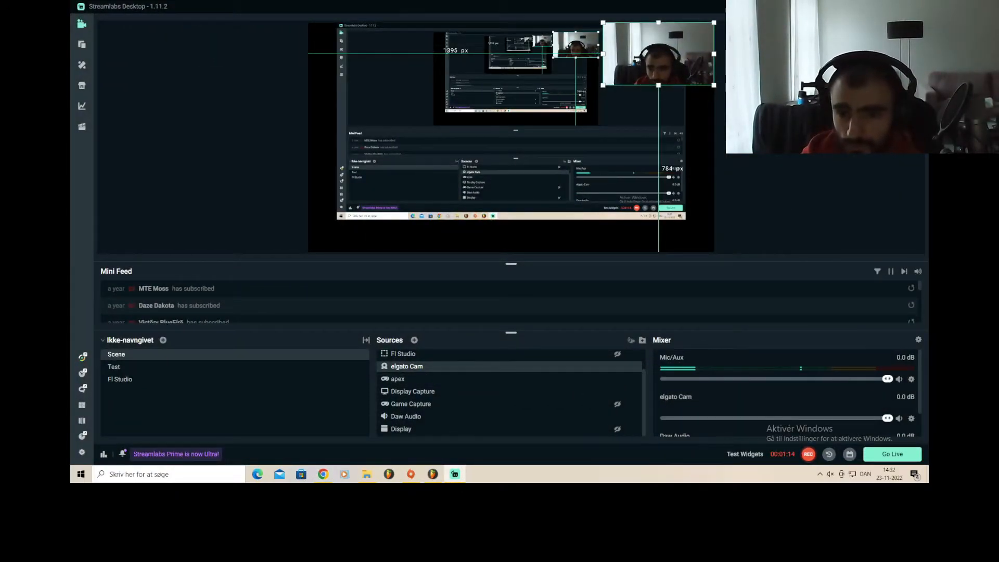
{"action": "left_click", "coordinate": [881, 7]}
{"action": "left_click", "coordinate": [432, 474]}
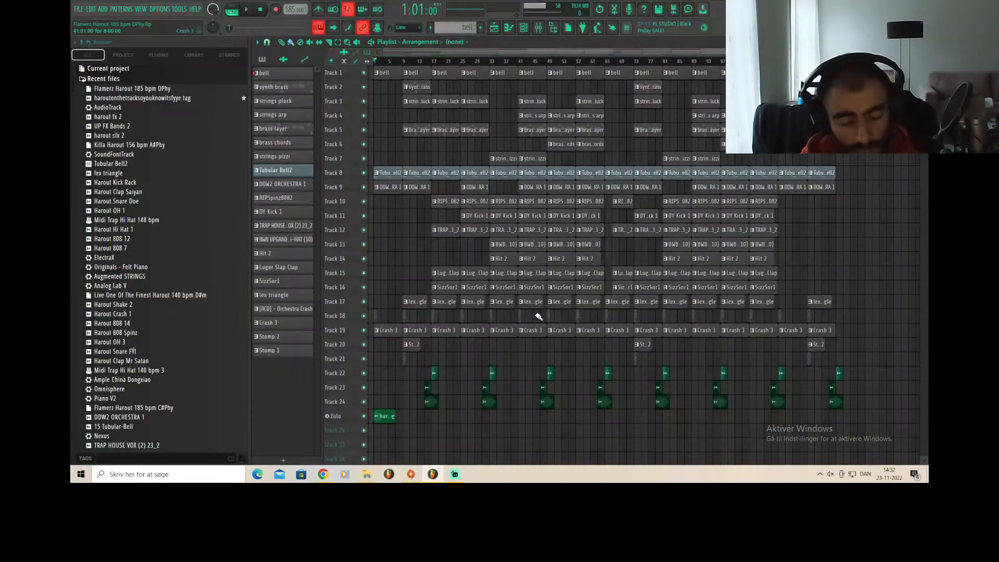
Step: Show all channels in the channel rack and open the bell channel's notes in the piano roll
{"action": "left_click_drag", "start_coordinate": [886, 53], "coordinate": [674, 54]}
{"action": "left_click", "coordinate": [525, 30]}
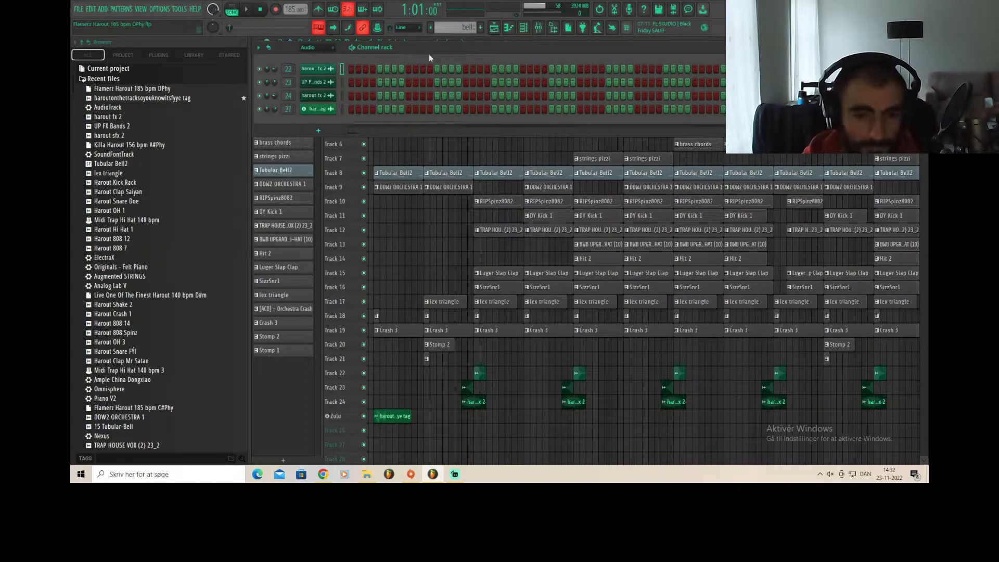
{"action": "left_click", "coordinate": [321, 47]}
{"action": "left_click", "coordinate": [321, 57]}
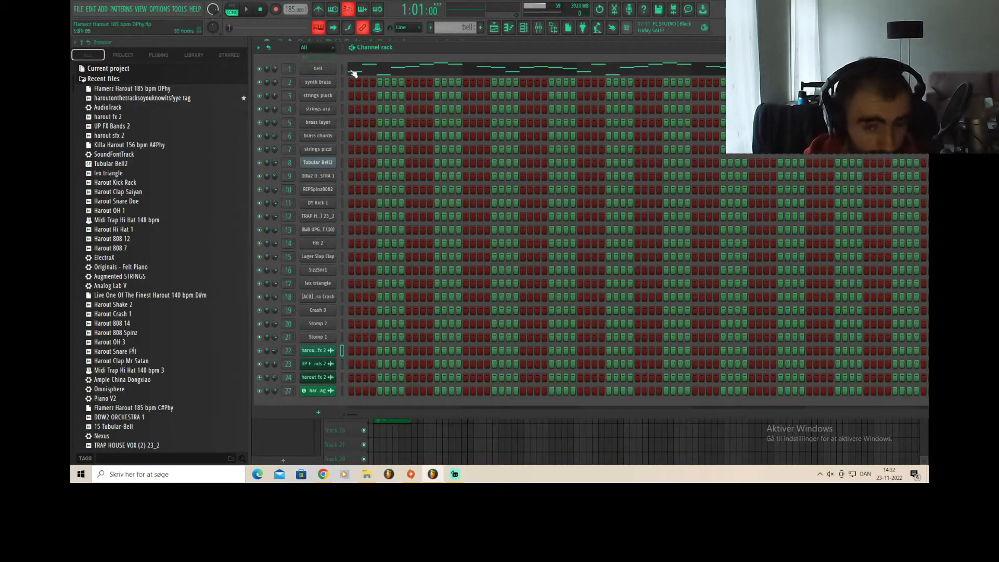
{"action": "left_click", "coordinate": [373, 71]}
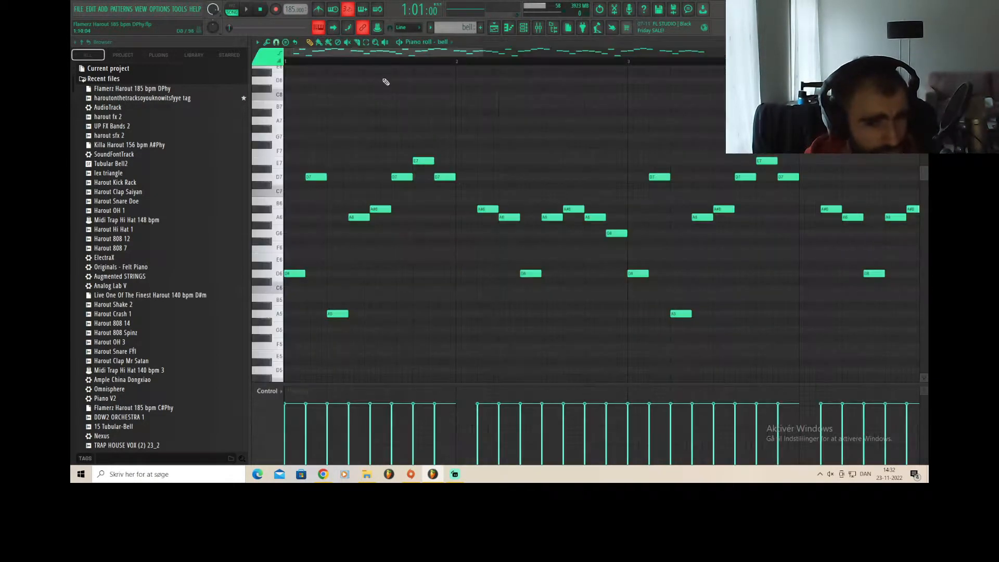
Step: Select all bell melody notes and examine the phrase across the whole pattern
{"action": "left_click_drag", "start_coordinate": [483, 52], "coordinate": [761, 53]}
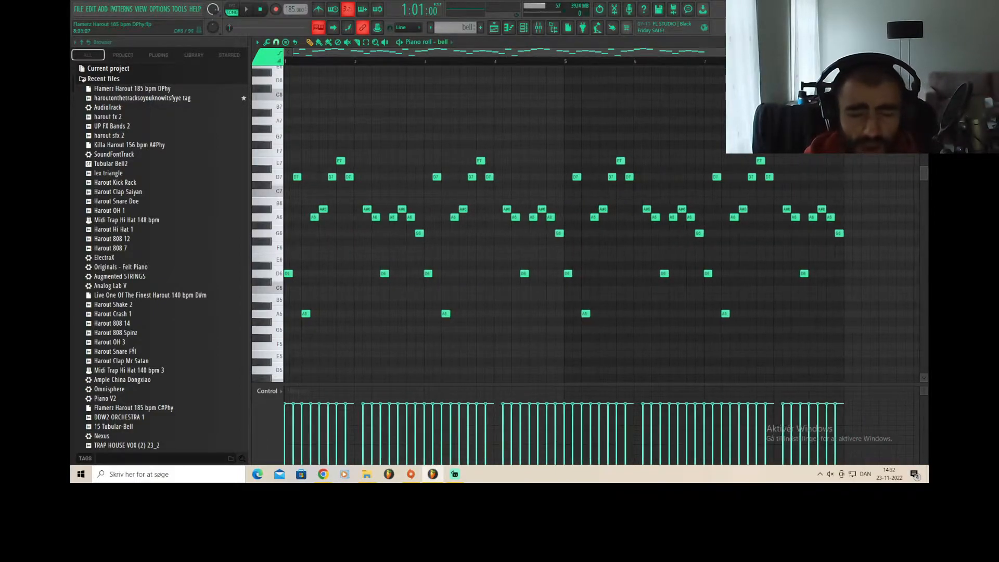
{"action": "left_click_drag", "start_coordinate": [869, 116], "coordinate": [277, 384]}
{"action": "scroll", "coordinate": [382, 213], "scroll_direction": "up", "scroll_amount": 3}
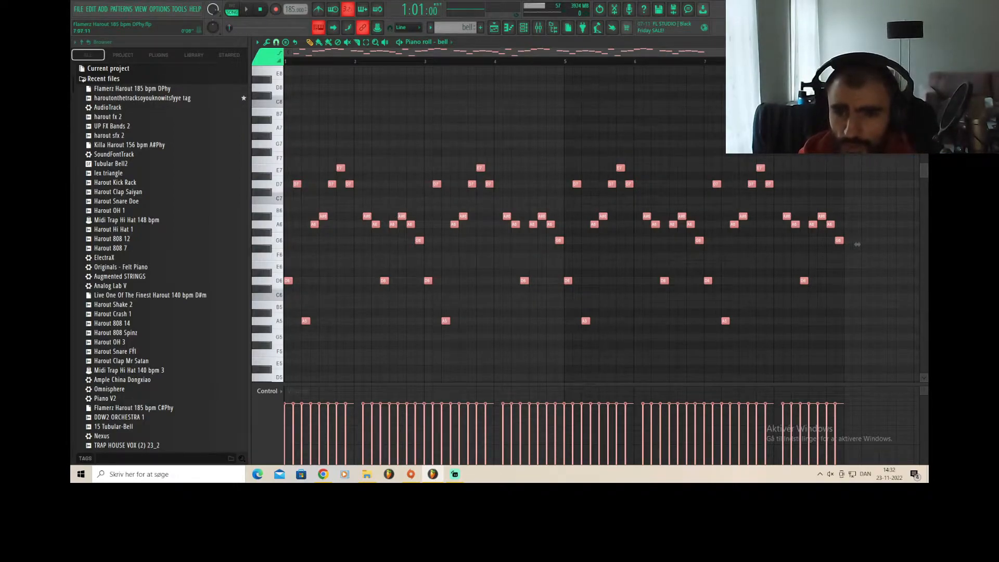
{"action": "scroll", "coordinate": [602, 61], "scroll_direction": "up", "scroll_amount": 4}
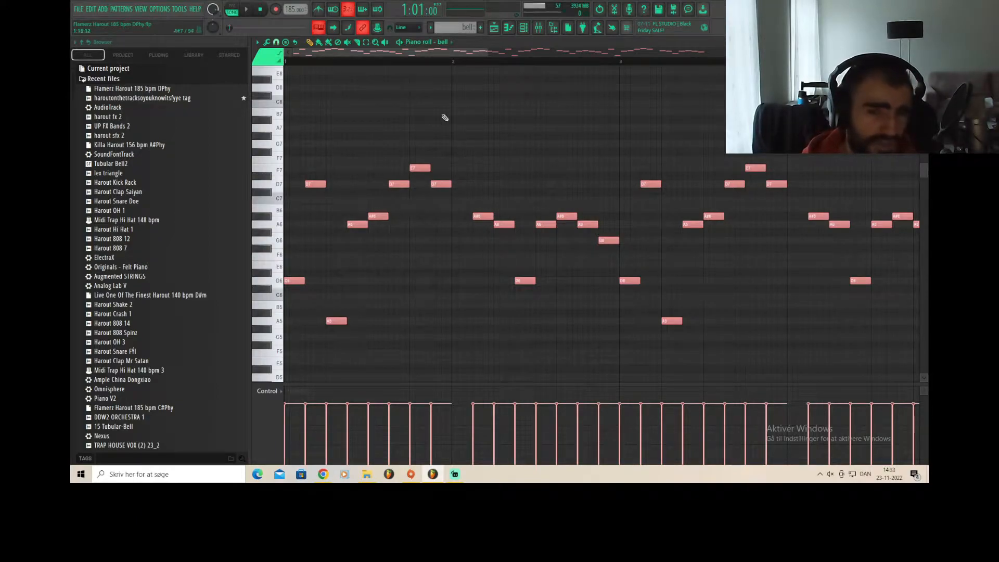
{"action": "left_click_drag", "start_coordinate": [488, 54], "coordinate": [796, 240]}
{"action": "scroll", "coordinate": [754, 175], "scroll_direction": "up", "scroll_amount": 1}
{"action": "left_click_drag", "start_coordinate": [796, 133], "coordinate": [289, 372]}
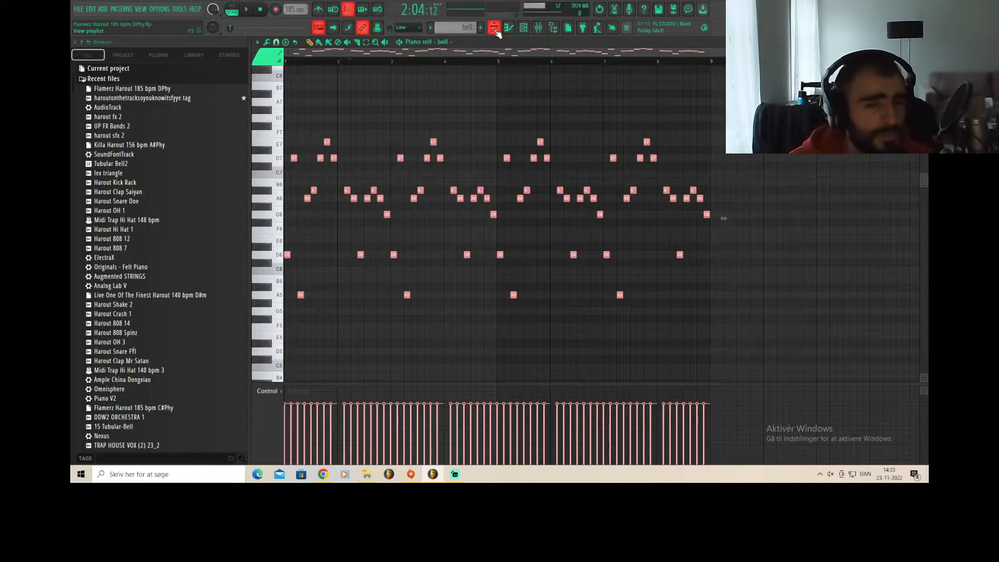
Step: Set playback to pattern mode, play the bell melody and study its repeating notes
{"action": "left_click", "coordinate": [237, 10]}
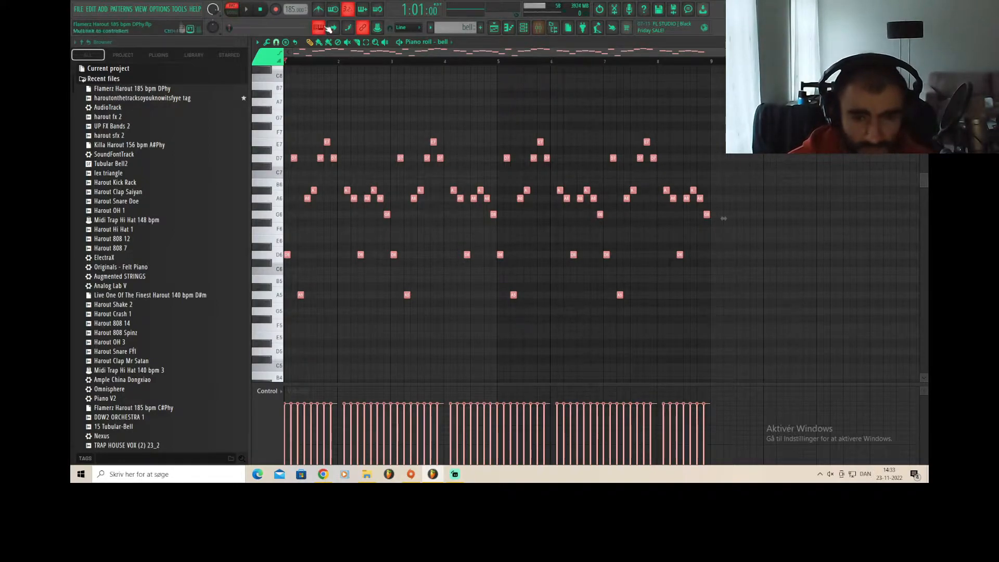
{"action": "left_click", "coordinate": [246, 11]}
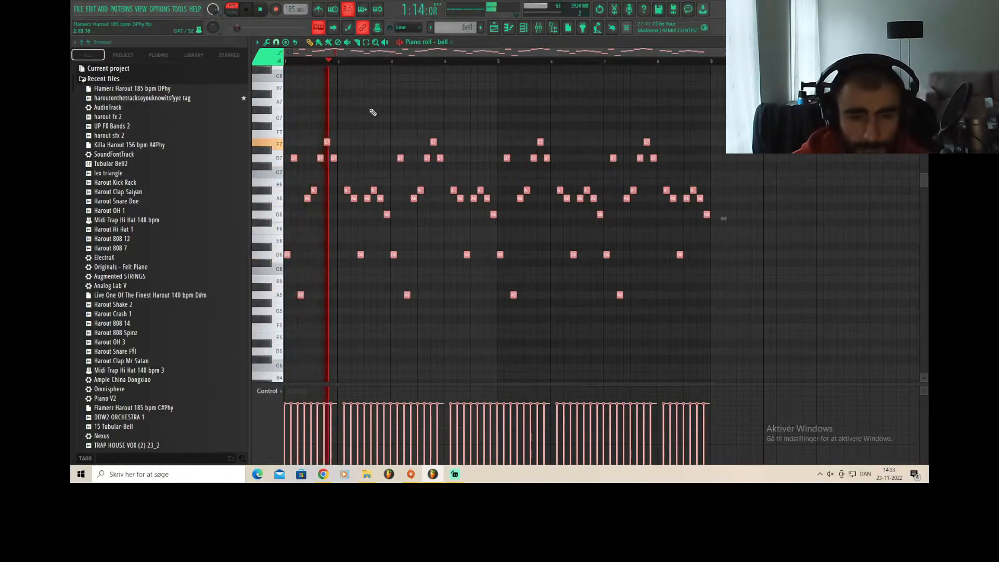
{"action": "left_click_drag", "start_coordinate": [906, 52], "coordinate": [858, 53]}
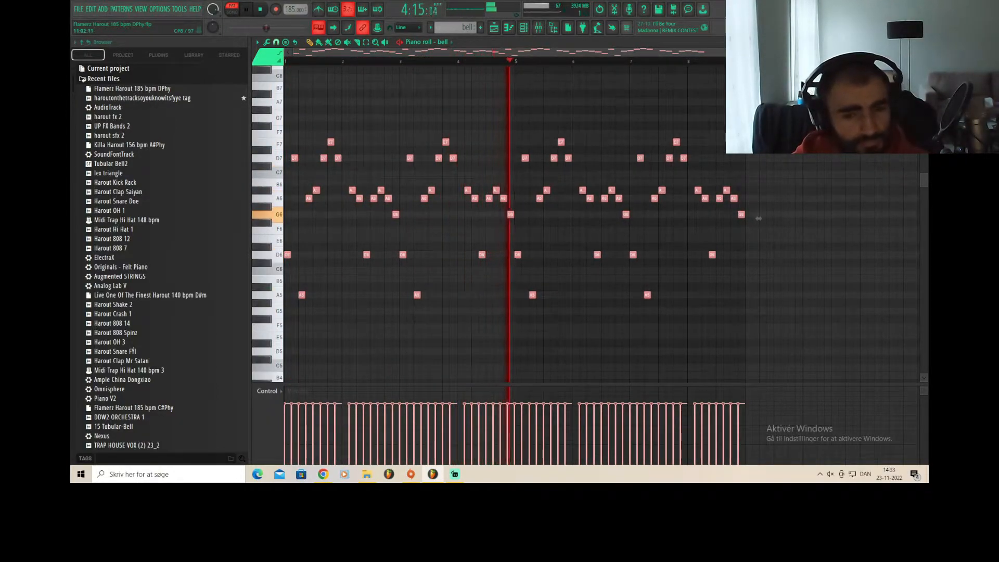
{"action": "left_click", "coordinate": [259, 9]}
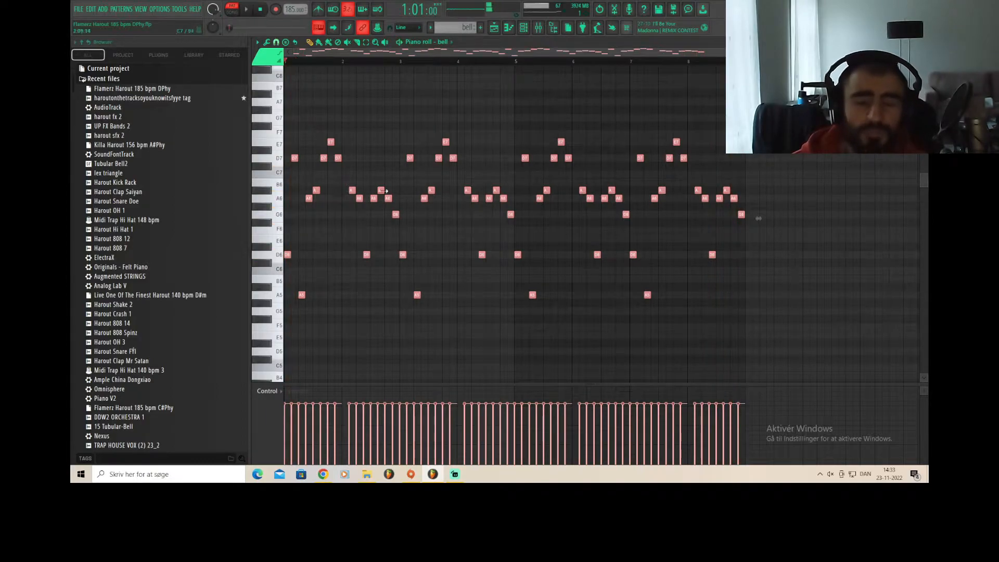
{"action": "left_click_drag", "start_coordinate": [758, 218], "coordinate": [463, 111]}
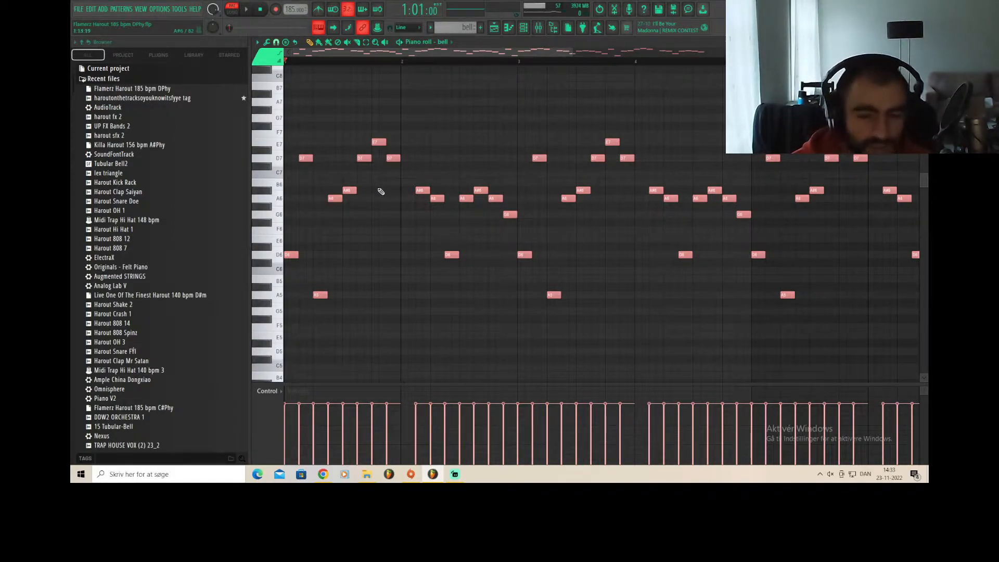
{"action": "left_click_drag", "start_coordinate": [573, 52], "coordinate": [784, 52]}
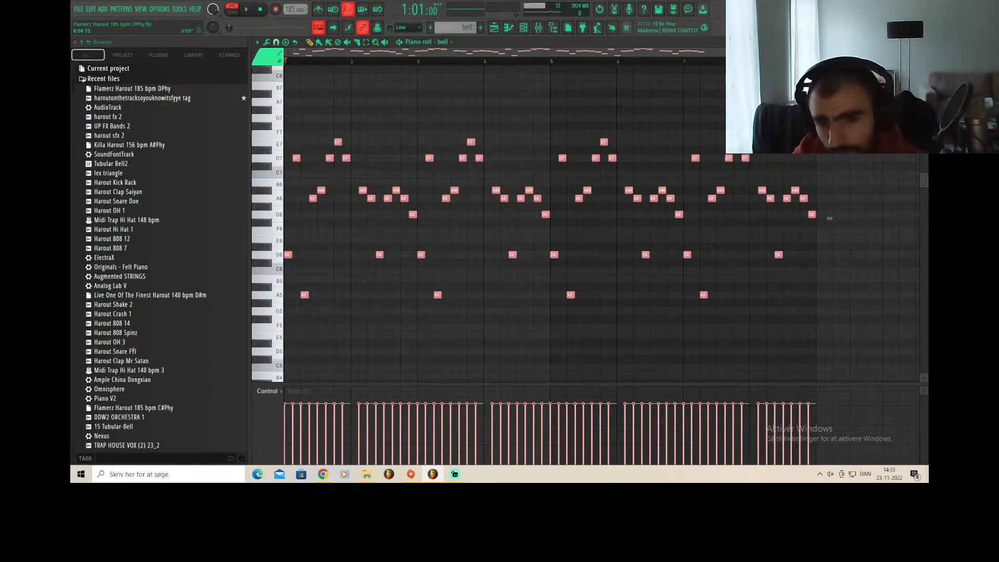
{"action": "scroll", "coordinate": [428, 203], "scroll_direction": "up", "scroll_amount": 4}
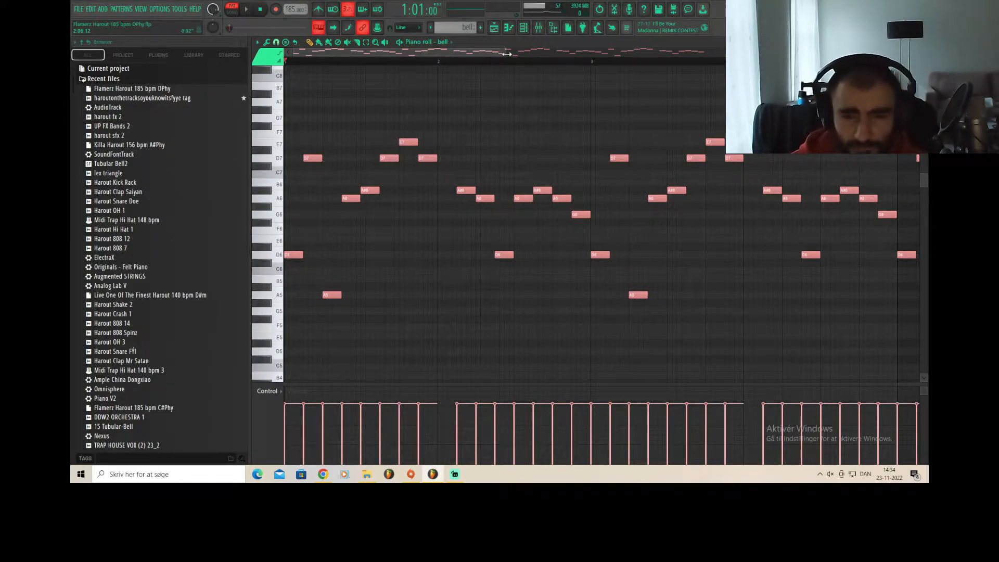
{"action": "left_click_drag", "start_coordinate": [506, 54], "coordinate": [723, 54]}
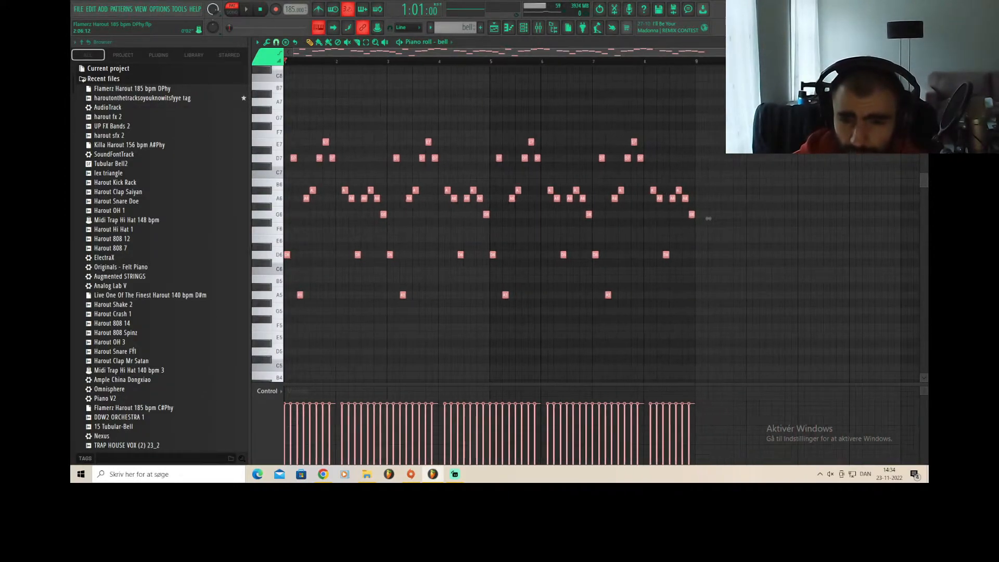
Step: Select the strings pluck pattern and show the strings pluck channel in the piano roll
{"action": "left_click", "coordinate": [526, 29]}
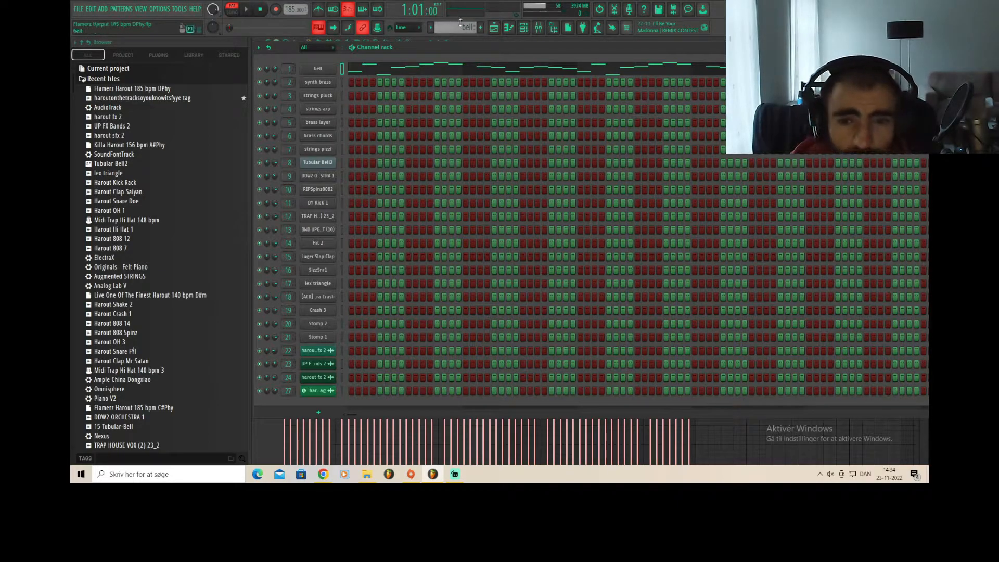
{"action": "scroll", "coordinate": [466, 28], "scroll_direction": "down", "scroll_amount": 2}
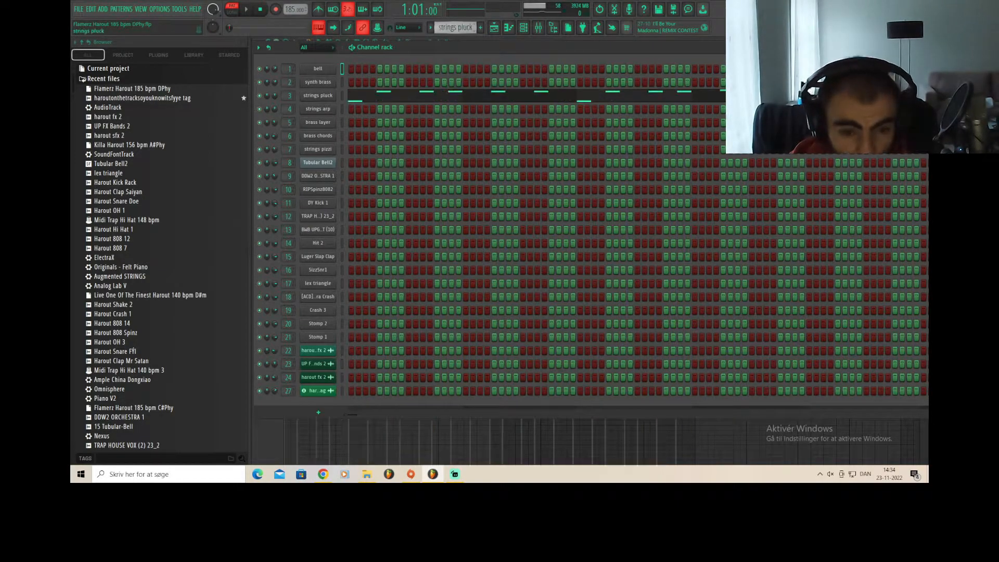
{"action": "left_click", "coordinate": [524, 27]}
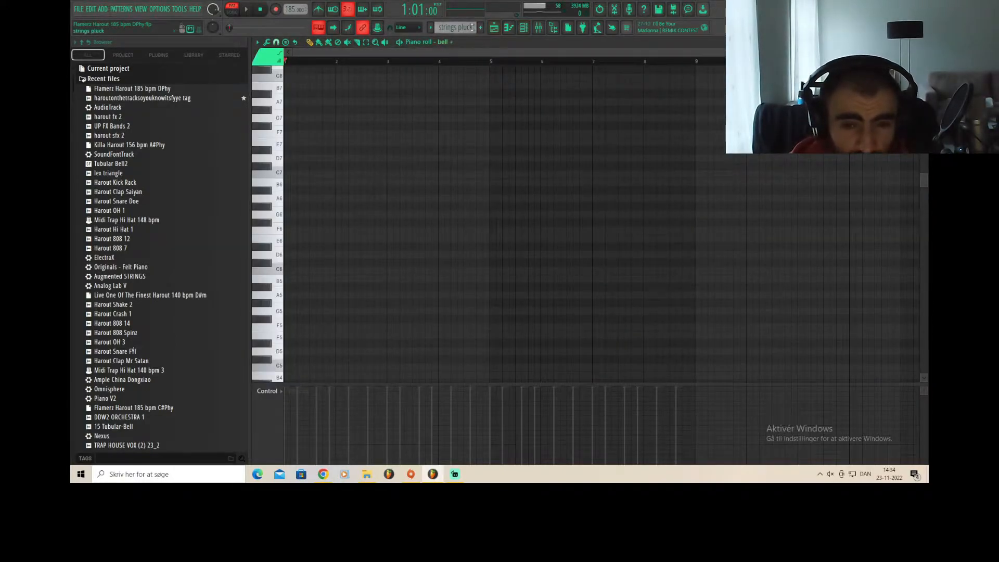
{"action": "left_click", "coordinate": [451, 41]}
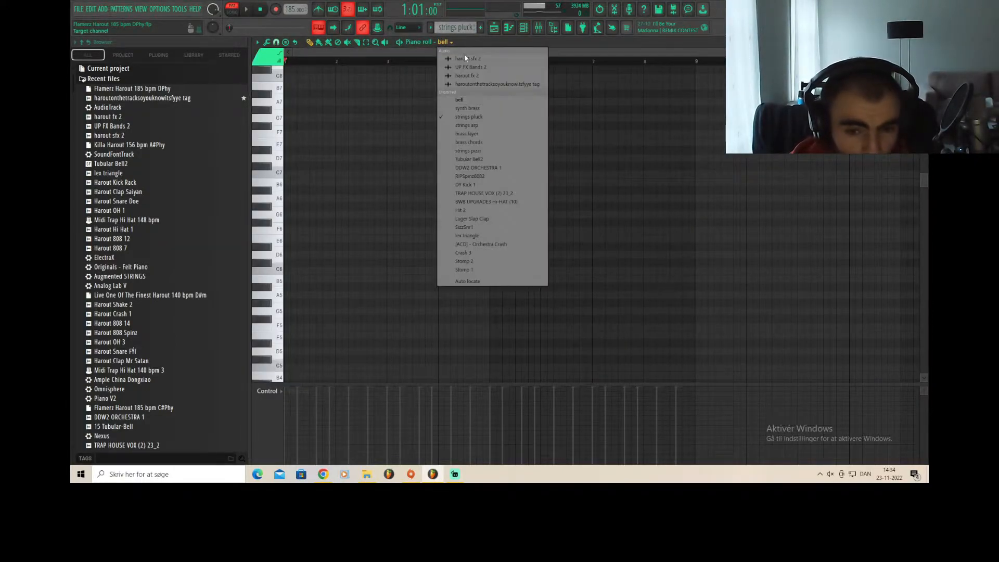
{"action": "left_click", "coordinate": [479, 116]}
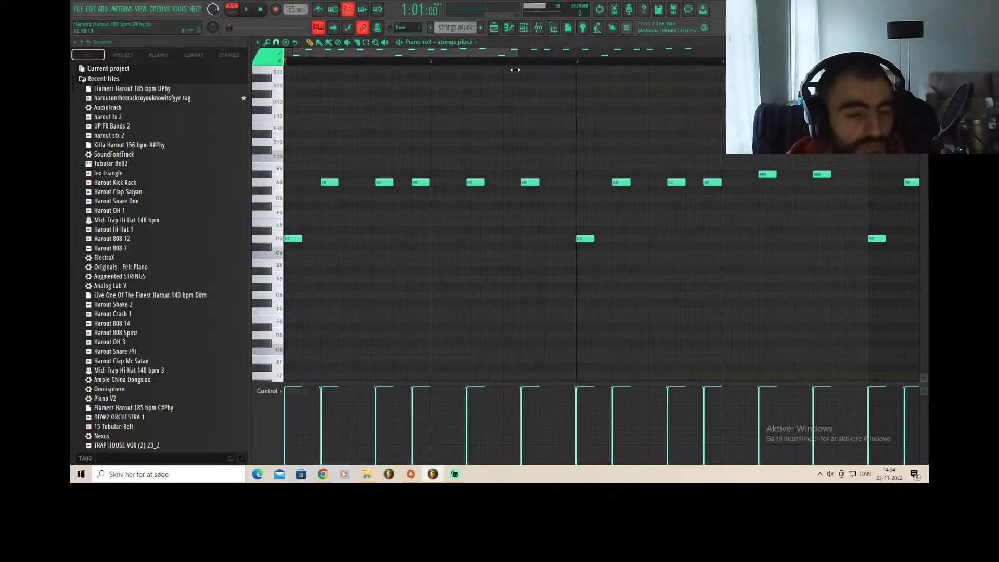
Step: Audition the D and A keys and play the strings pluck pattern across its full length
{"action": "left_click", "coordinate": [278, 240]}
{"action": "left_click", "coordinate": [281, 188]}
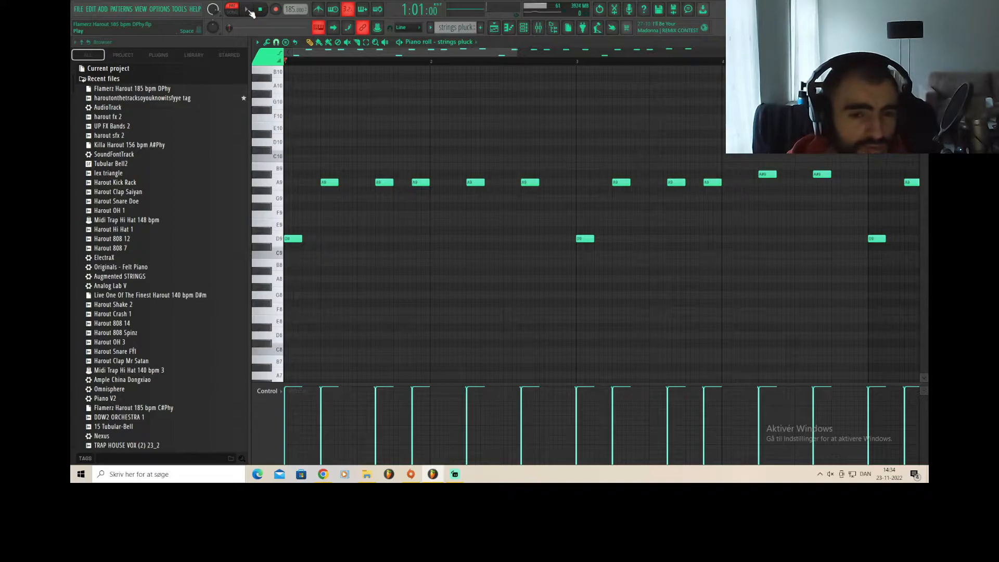
{"action": "left_click", "coordinate": [248, 10]}
{"action": "left_click_drag", "start_coordinate": [516, 53], "coordinate": [825, 53]}
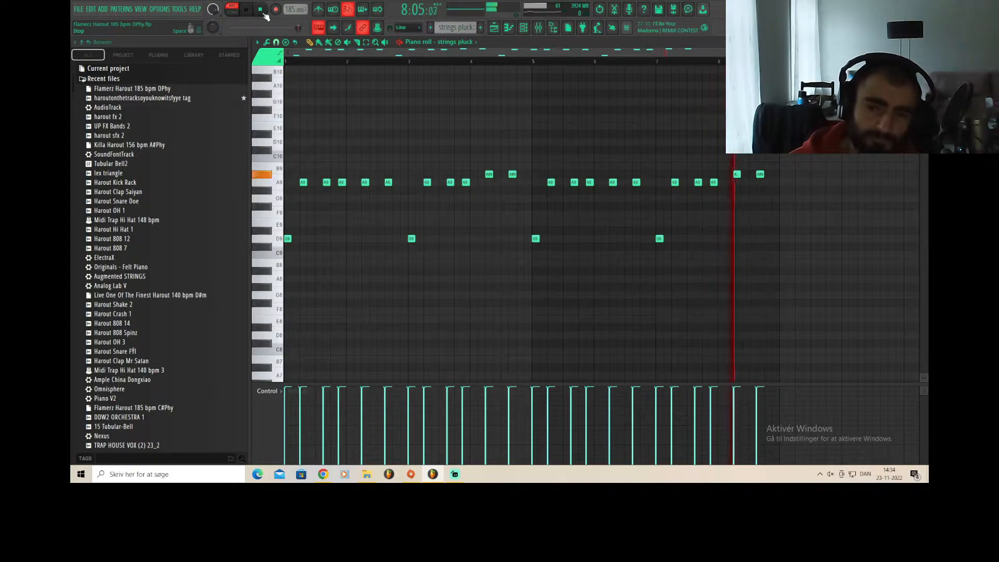
{"action": "left_click", "coordinate": [261, 11]}
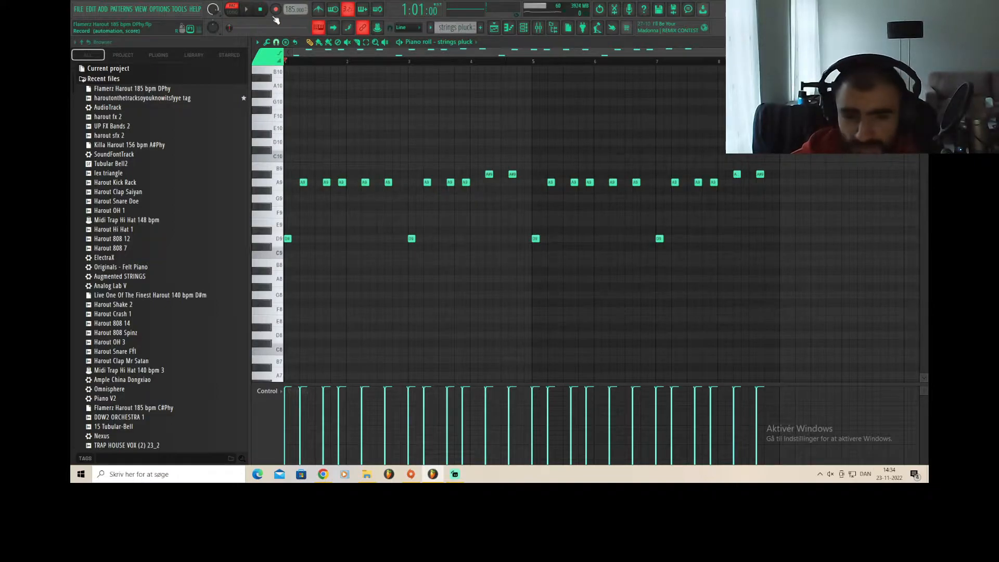
Step: Select the strings arp pattern and open the strings arp channel's notes in the piano roll
{"action": "left_click", "coordinate": [501, 32]}
{"action": "key", "text": "F6"}
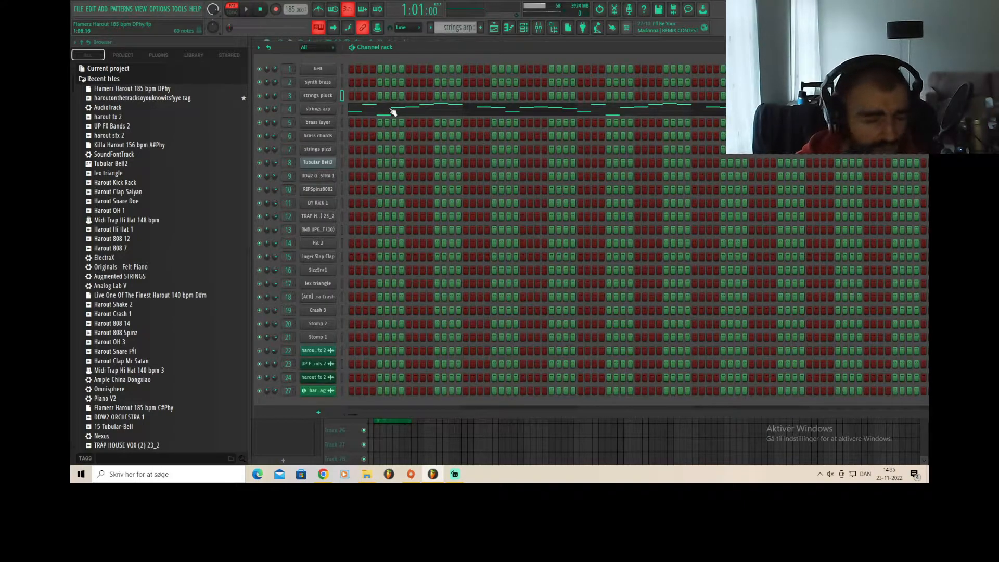
{"action": "scroll", "coordinate": [520, 219], "scroll_direction": "down", "scroll_amount": 10}
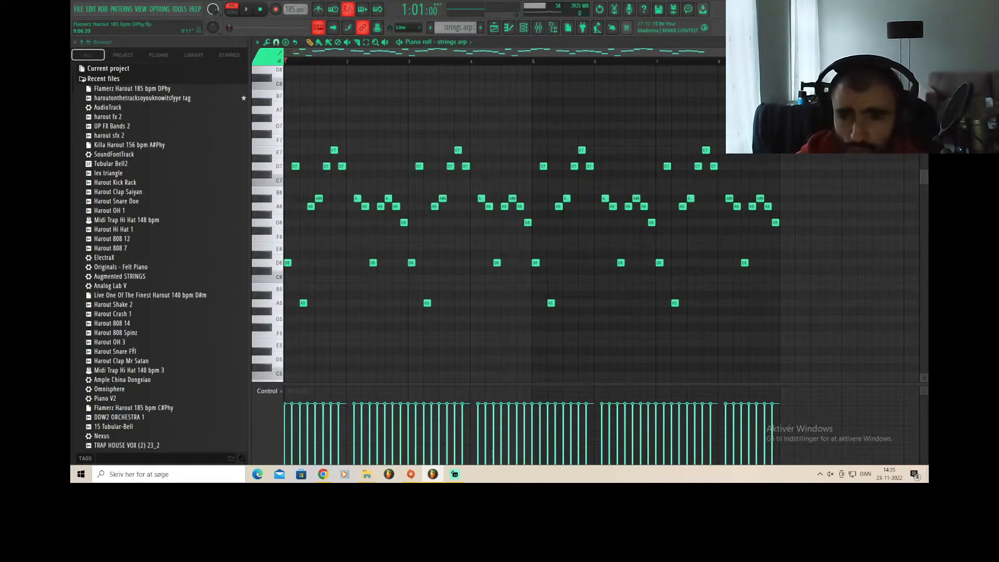
{"action": "scroll", "coordinate": [803, 111], "scroll_direction": "down", "scroll_amount": 2}
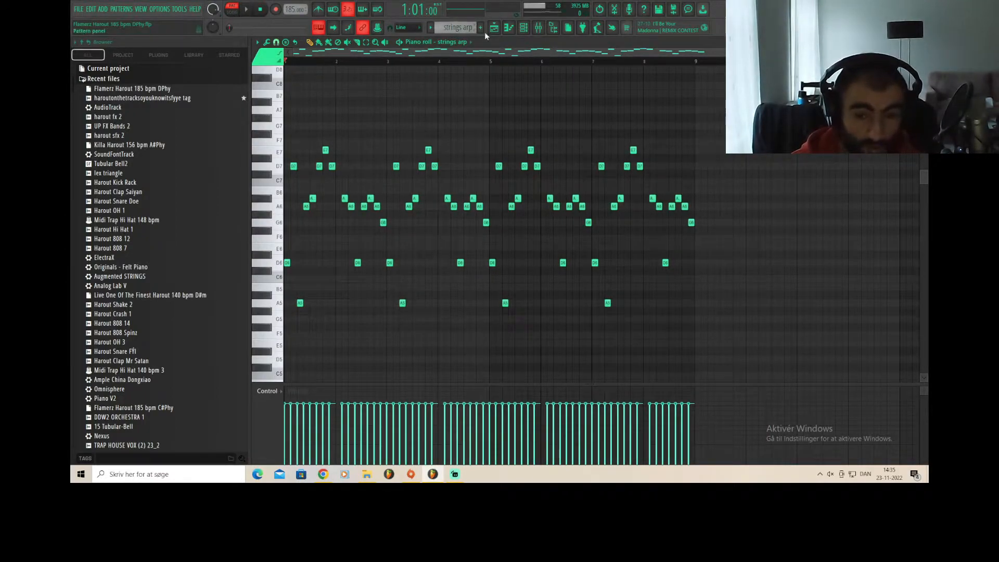
Step: Select all strings arp notes and listen to the pattern
{"action": "key", "text": "ctrl+a"}
{"action": "scroll", "coordinate": [446, 268], "scroll_direction": "up", "scroll_amount": 1}
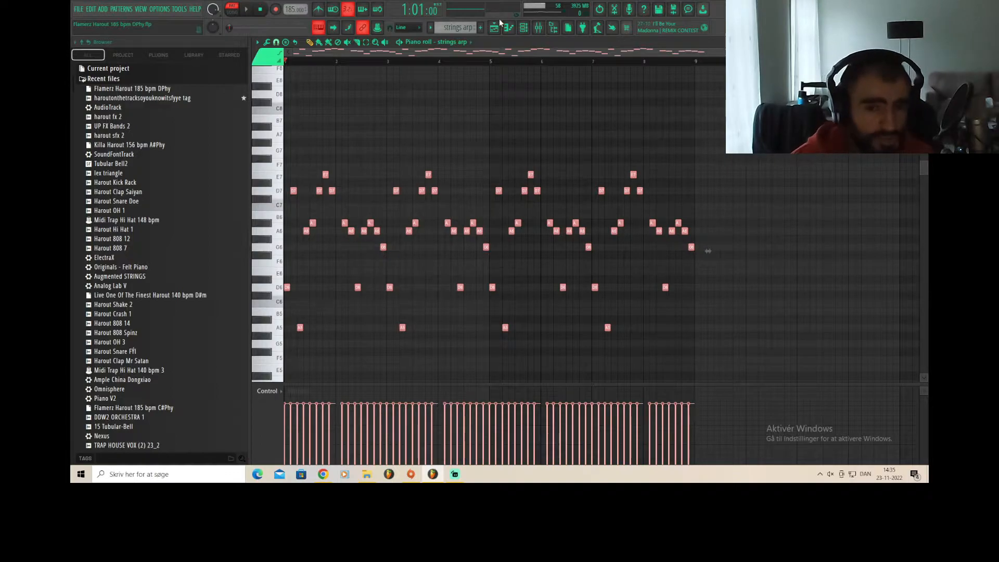
{"action": "left_click", "coordinate": [248, 11]}
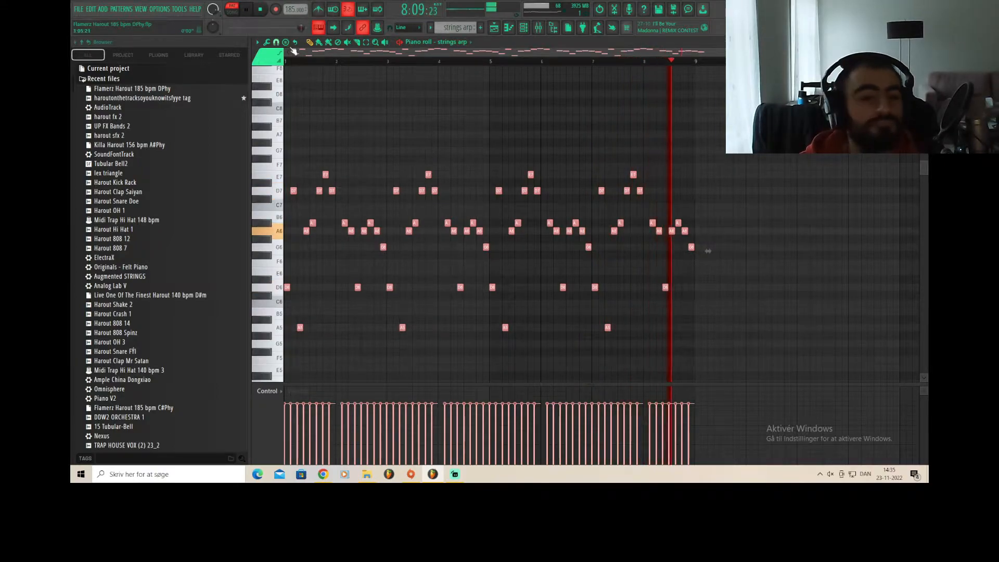
{"action": "key", "text": "space"}
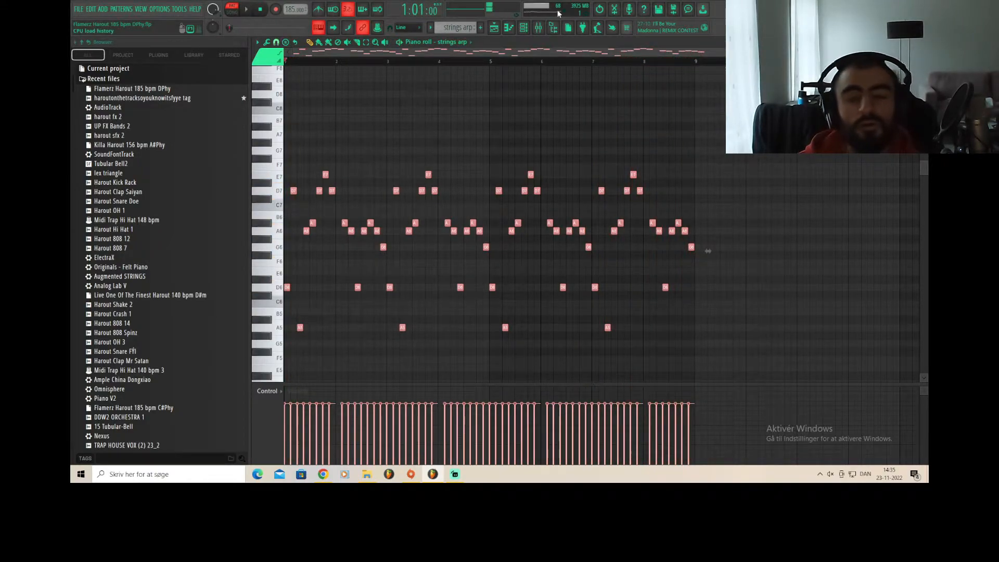
Step: Play the playlist from bar 41 with only the bell and strings arp tracks active and view the mixer levels
{"action": "left_click", "coordinate": [527, 31]}
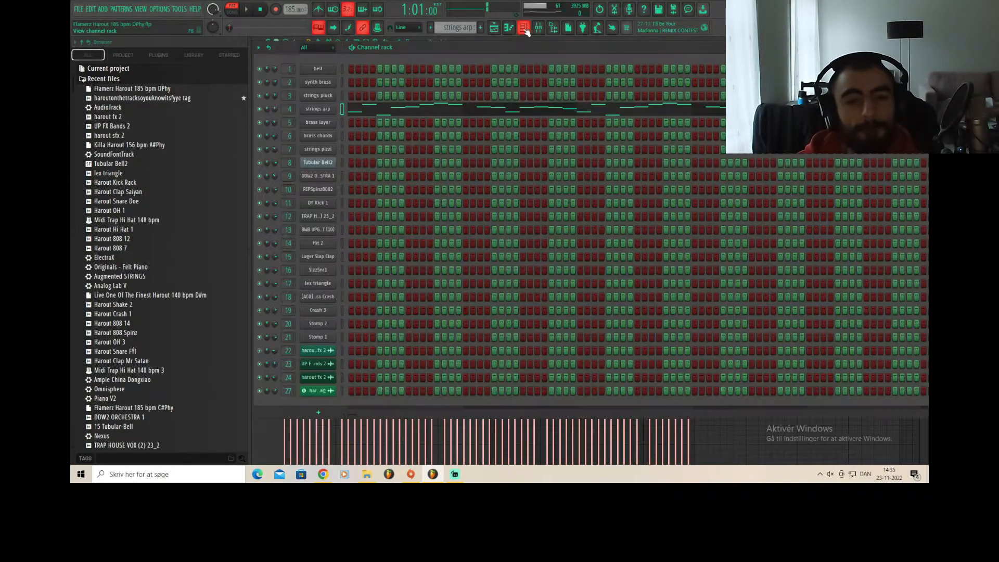
{"action": "left_click", "coordinate": [498, 29]}
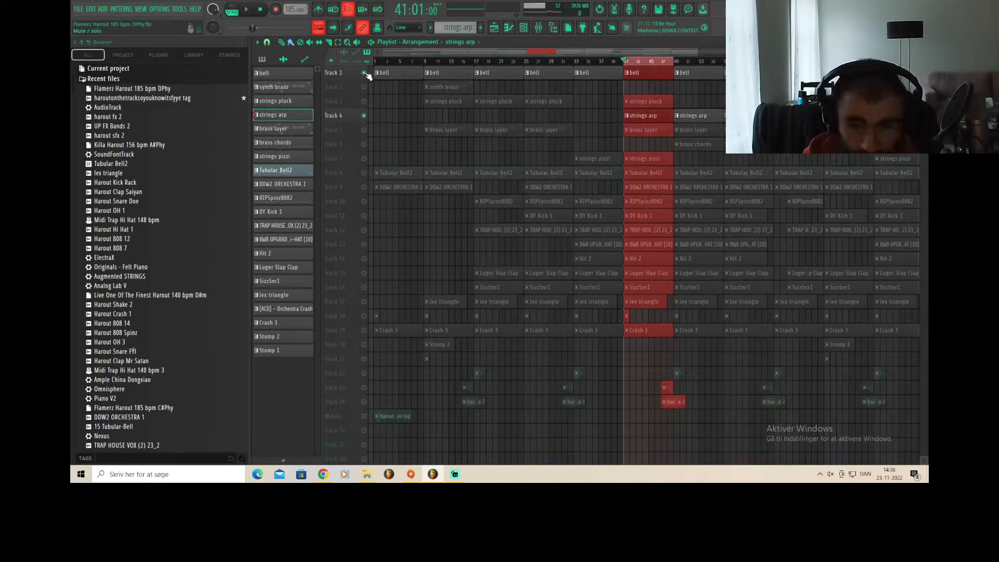
{"action": "key", "text": "space"}
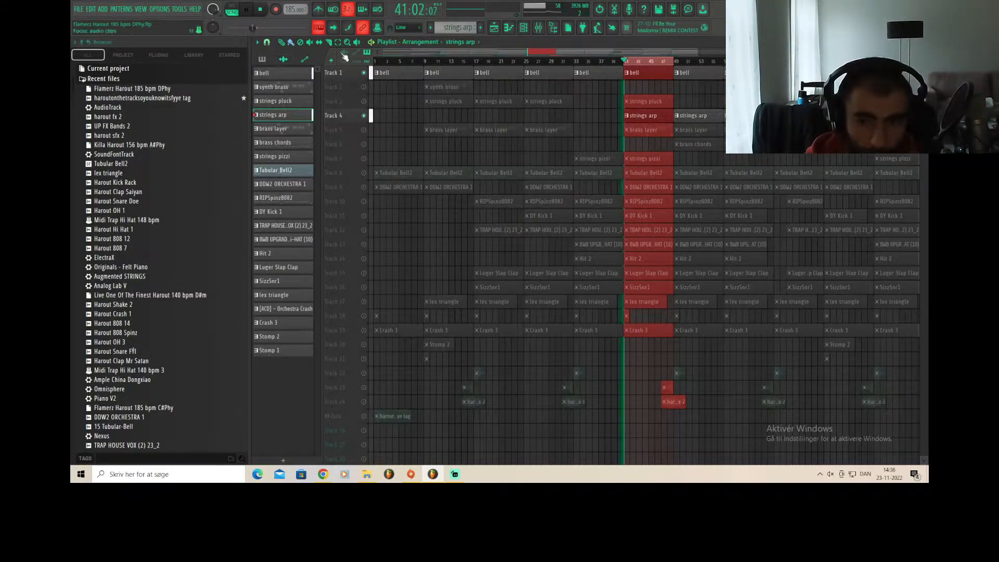
{"action": "left_click", "coordinate": [538, 28]}
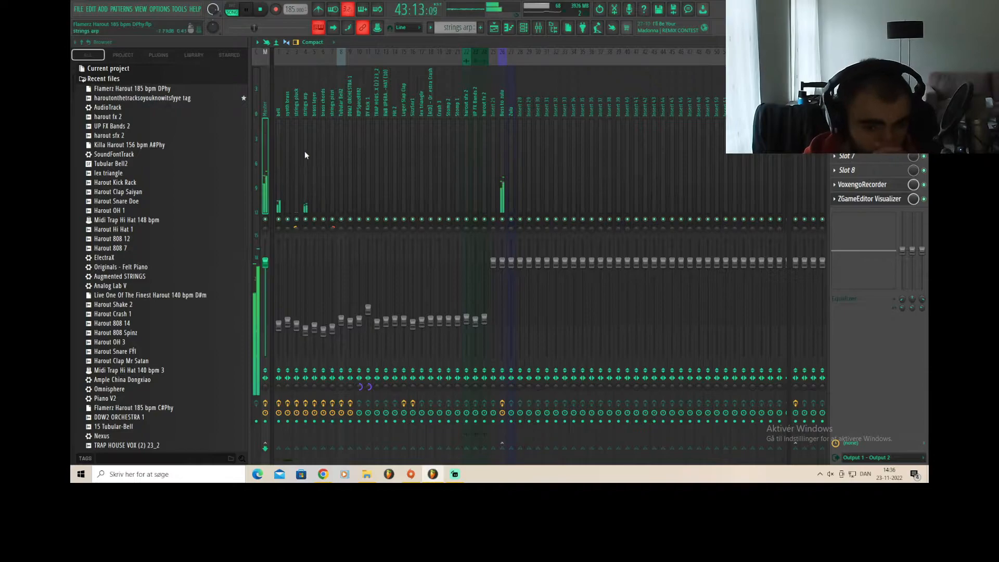
Step: Show the String Runs preset in the strings arp channel's Nexus instrument and close the plugin
{"action": "left_click", "coordinate": [523, 28]}
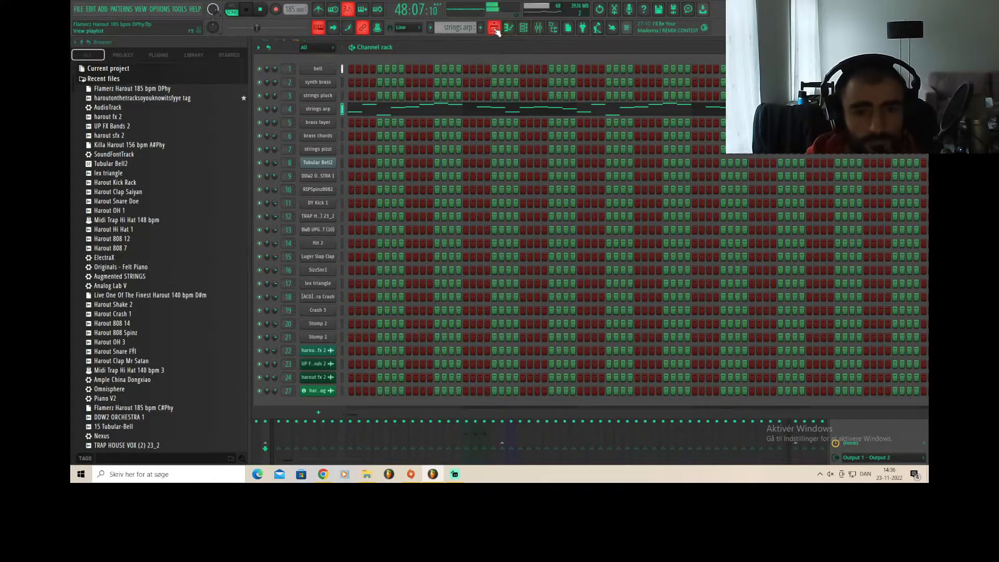
{"action": "left_click", "coordinate": [323, 110]}
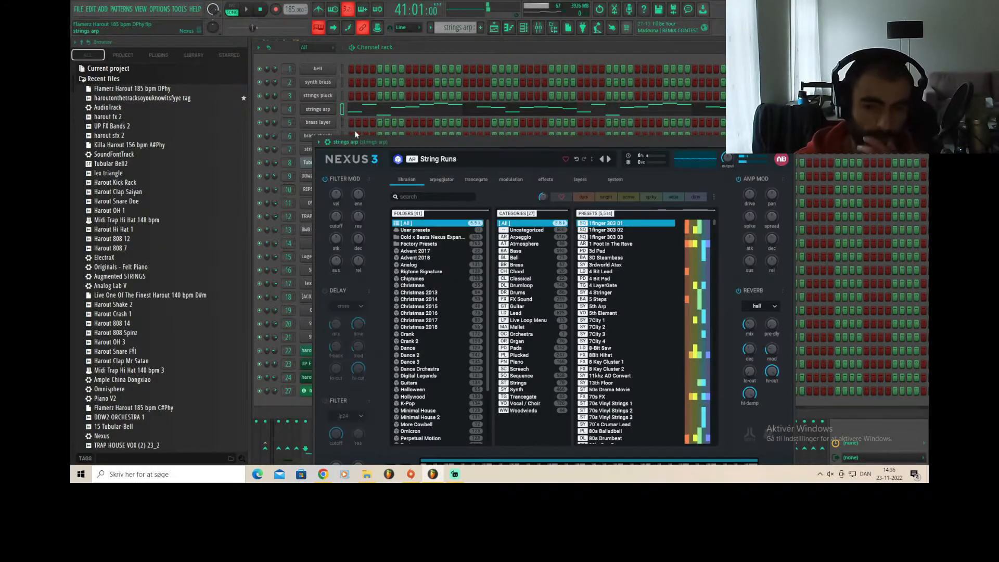
{"action": "left_click_drag", "start_coordinate": [437, 138], "coordinate": [406, 98]}
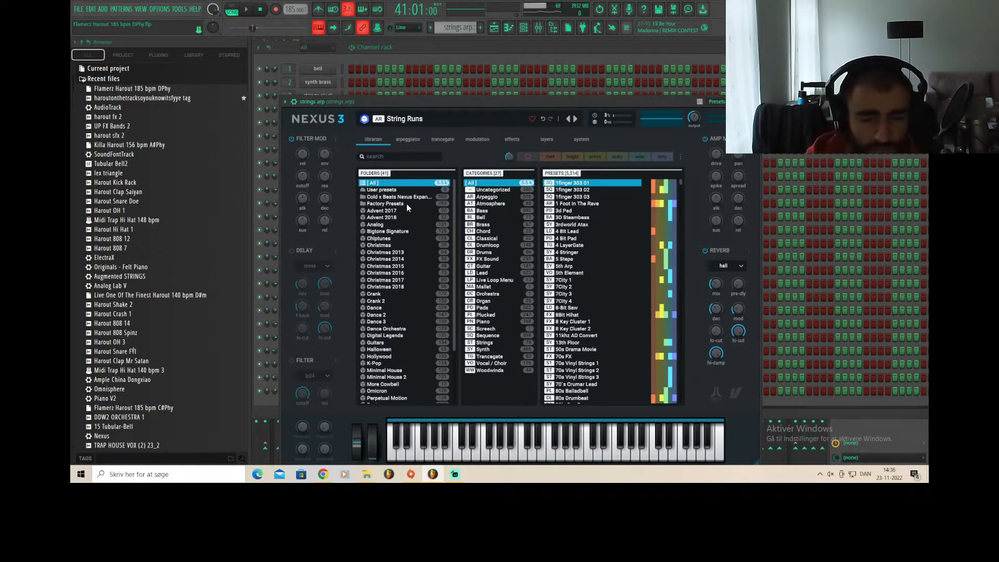
{"action": "left_click", "coordinate": [754, 101]}
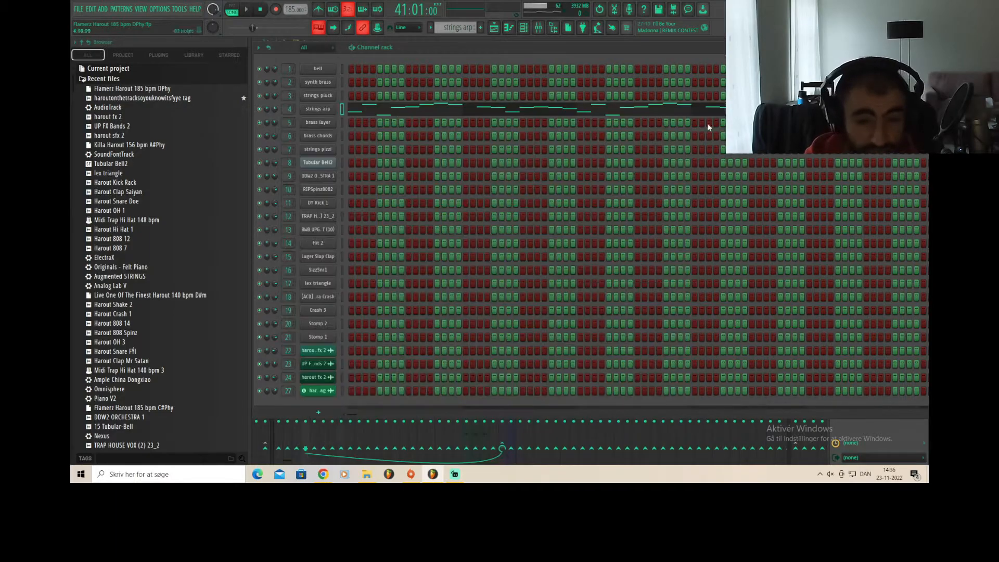
Step: Solo the strings arp mixer track and play the selected section from bar 41
{"action": "left_click", "coordinate": [528, 30]}
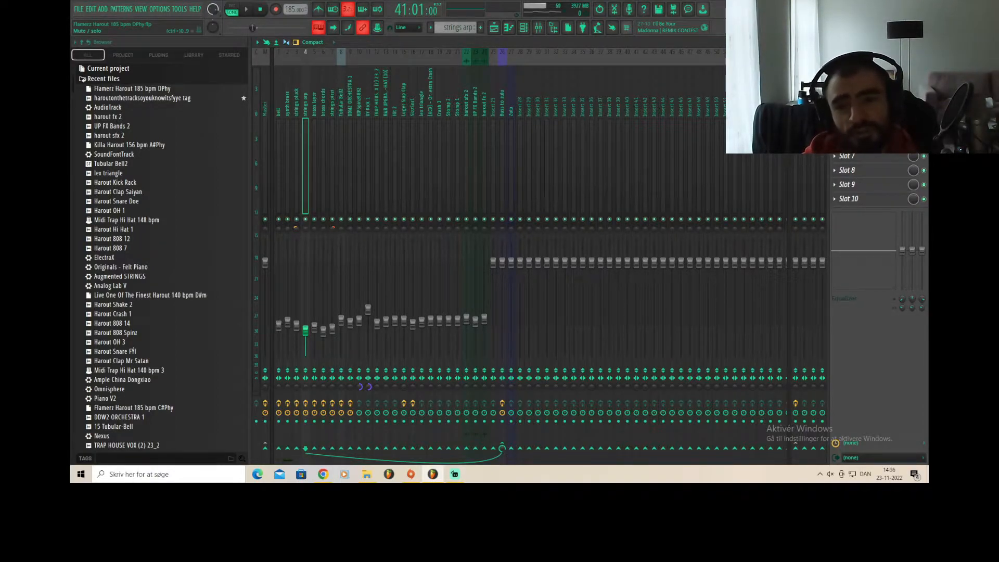
{"action": "right_click", "coordinate": [305, 220]}
{"action": "left_click", "coordinate": [246, 9]}
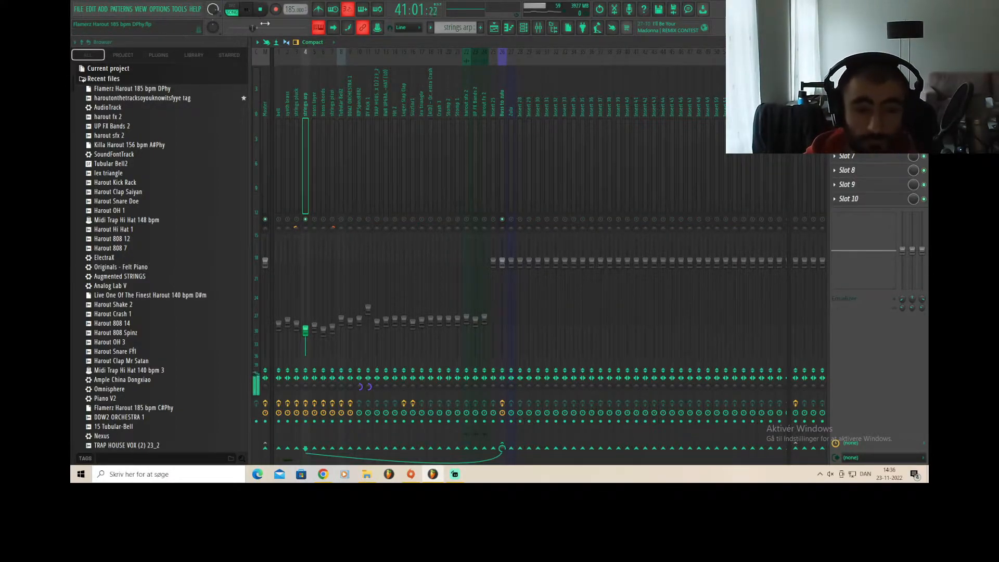
{"action": "right_click", "coordinate": [440, 168]}
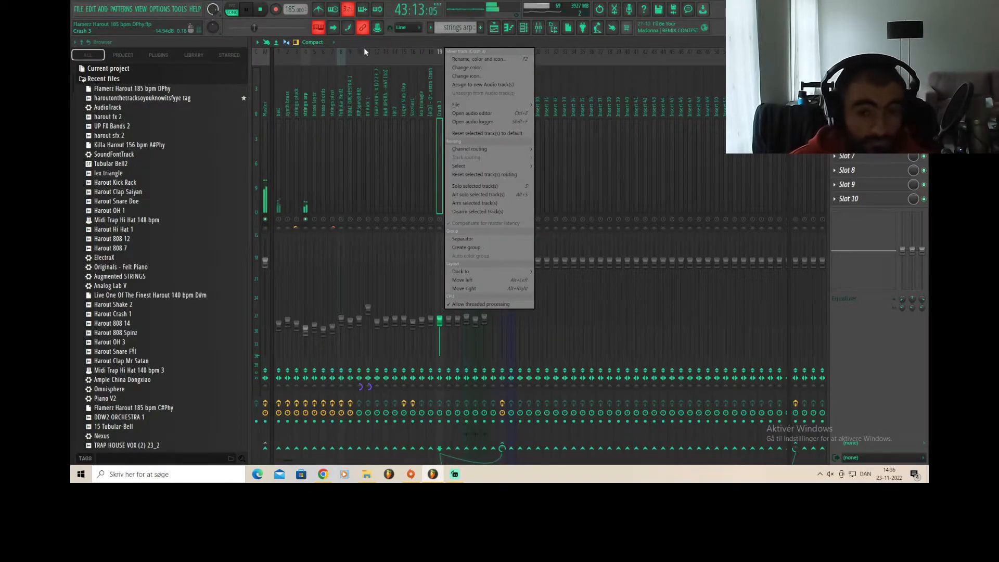
{"action": "left_click", "coordinate": [379, 51]}
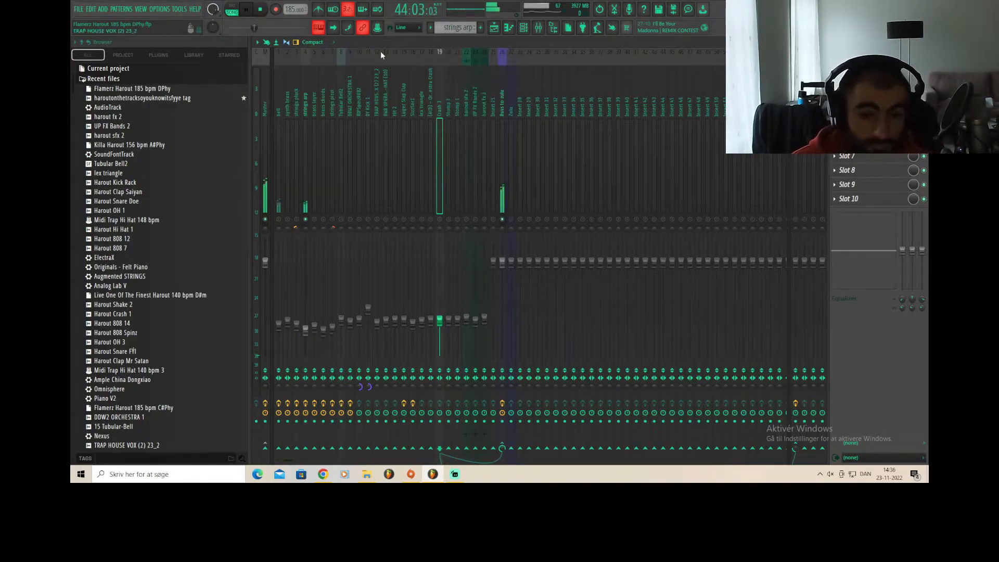
{"action": "left_click", "coordinate": [260, 10]}
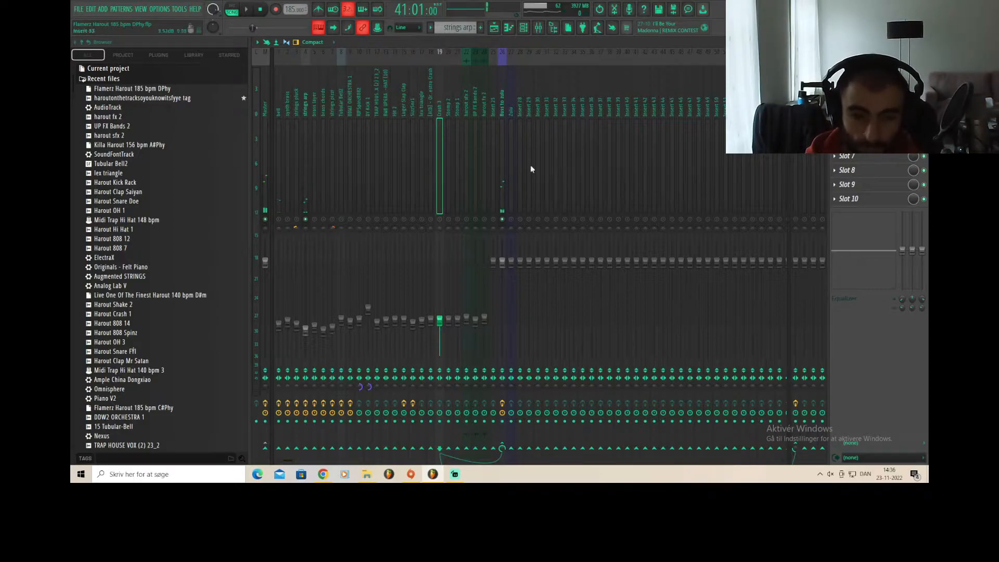
Step: Select the strings arp mixer track and listen to the soloed section once more
{"action": "left_click", "coordinate": [308, 166]}
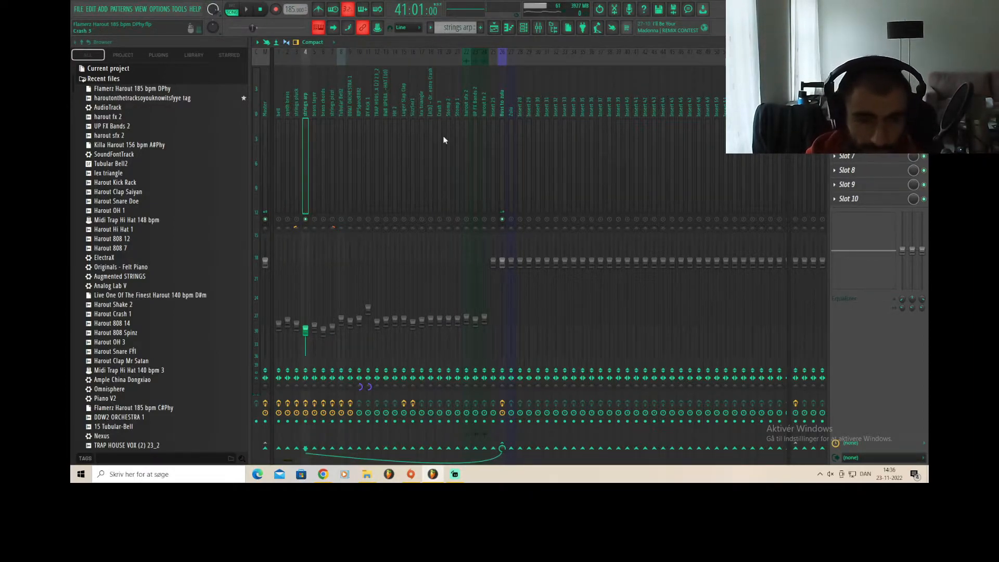
{"action": "key", "text": "space"}
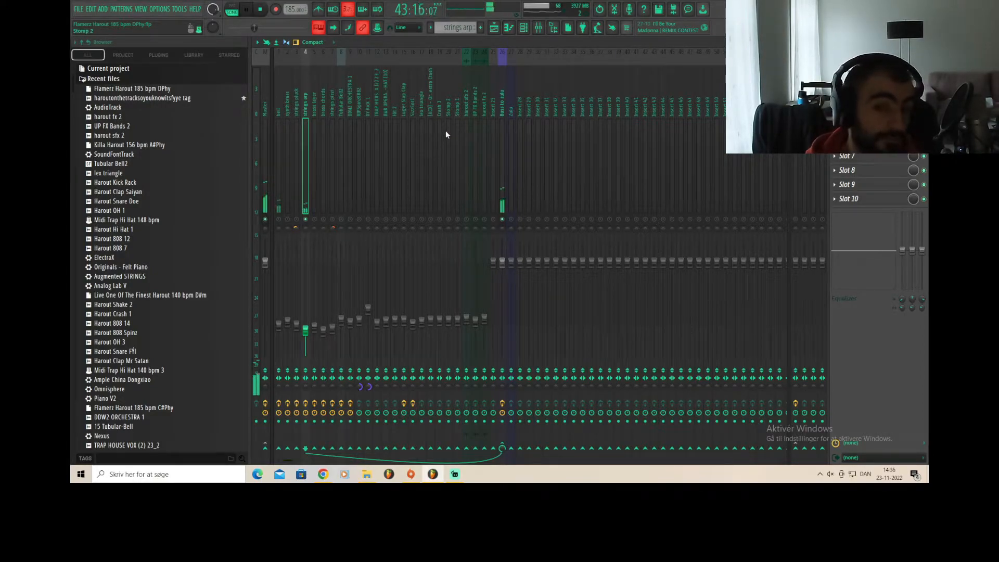
{"action": "left_click", "coordinate": [261, 15]}
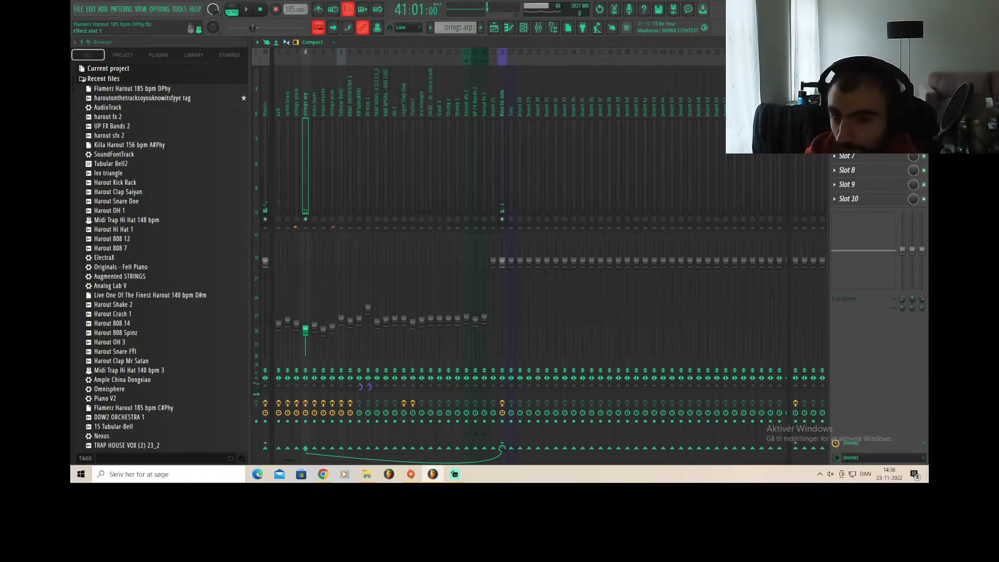
Step: Inspect the HalfTime effect on the strings arp mixer track and close it
{"action": "left_click", "coordinate": [859, 71]}
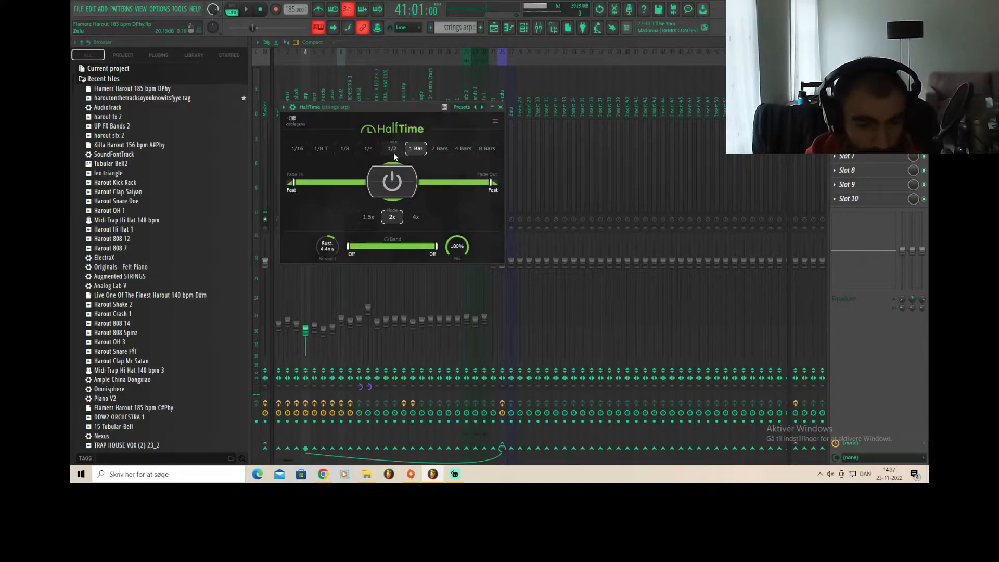
{"action": "left_click_drag", "start_coordinate": [382, 110], "coordinate": [458, 111]}
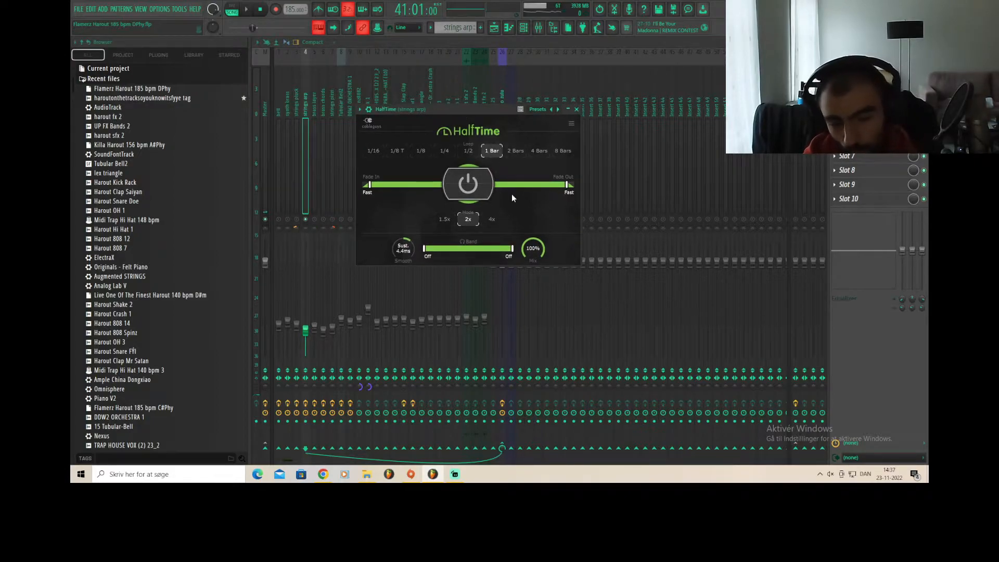
{"action": "left_click", "coordinate": [577, 110]}
Step: Inspect the strings arp's Effectrix effect and show where the Pause Repeat preset sits in the Factory5 bank
{"action": "left_click", "coordinate": [861, 85]}
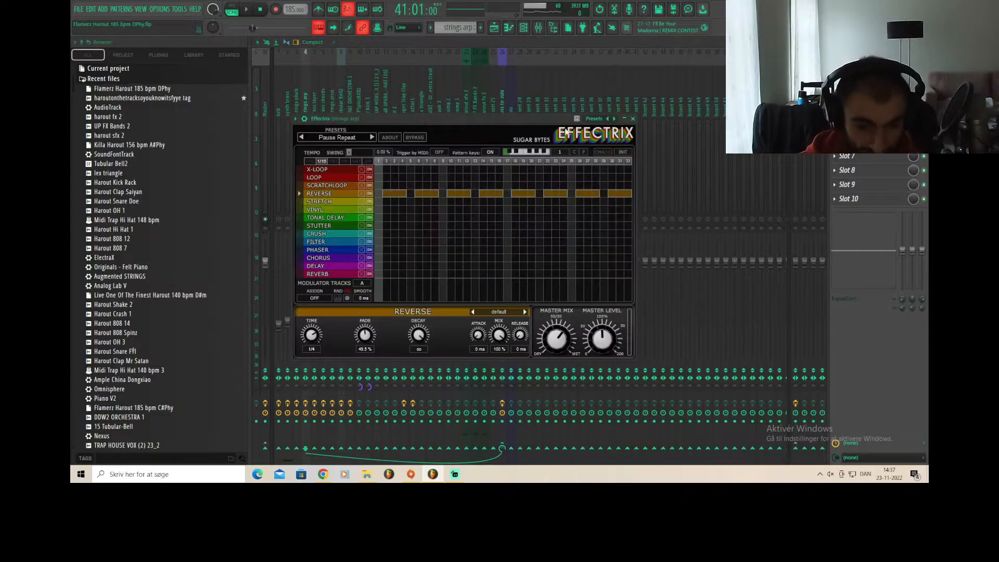
{"action": "left_click_drag", "start_coordinate": [366, 120], "coordinate": [382, 125]}
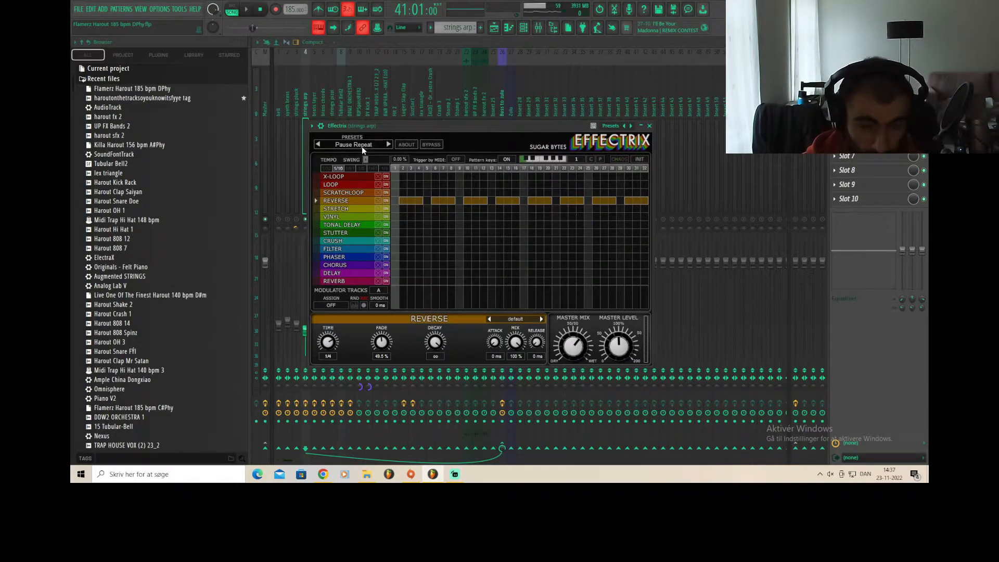
{"action": "left_click", "coordinate": [339, 145]}
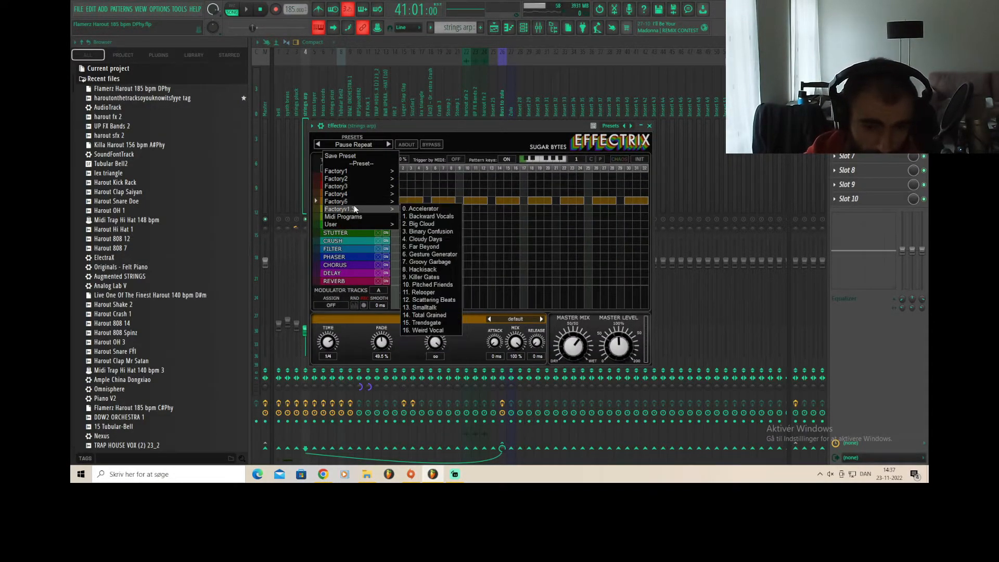
{"action": "mouse_move", "coordinate": [351, 205]}
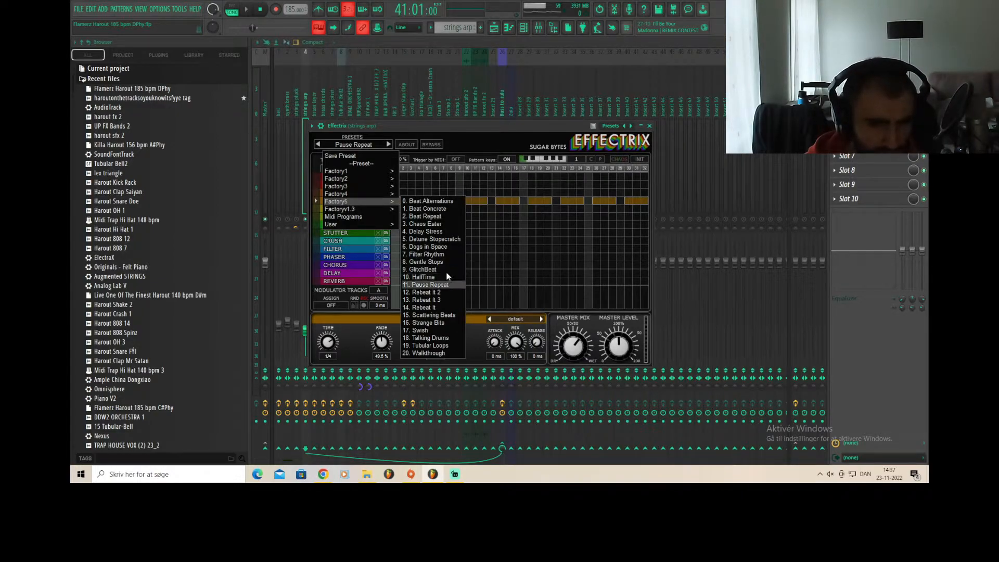
{"action": "left_click", "coordinate": [465, 137]}
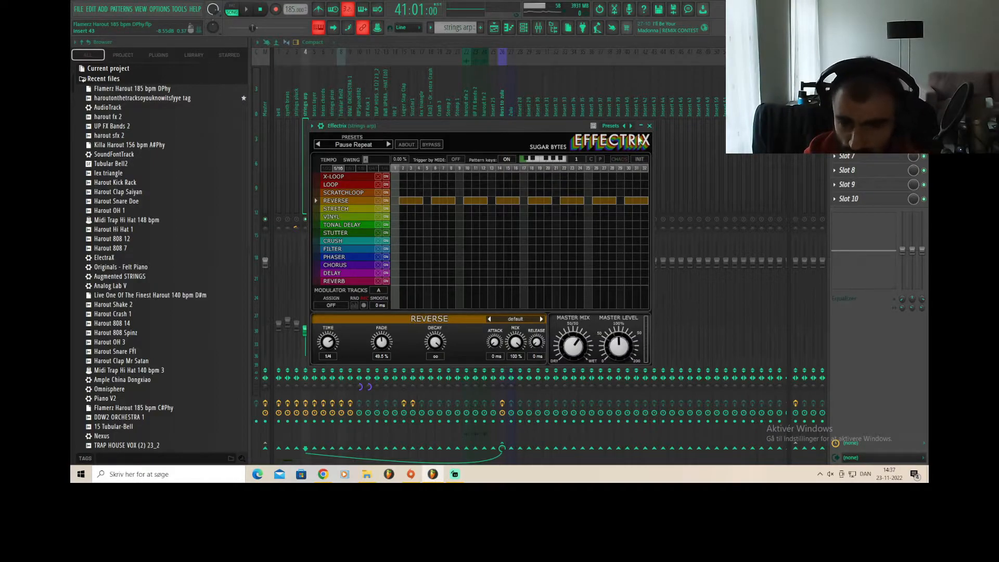
{"action": "left_click", "coordinate": [649, 126]}
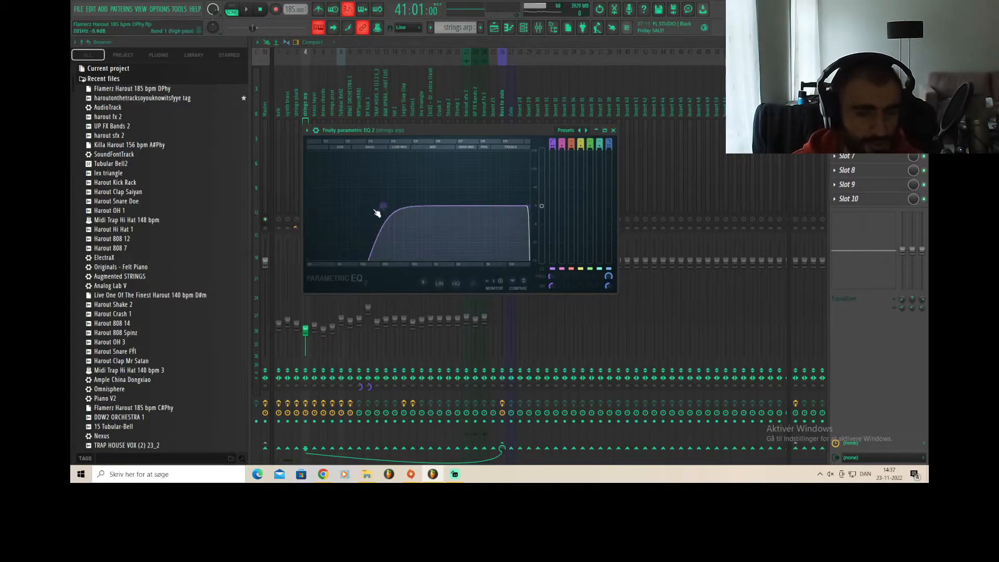
Step: Close the strings arp's parametric EQ and show the Fiori - Cloudy preset in the RC-20 Retro Color preset browser
{"action": "left_click", "coordinate": [614, 130]}
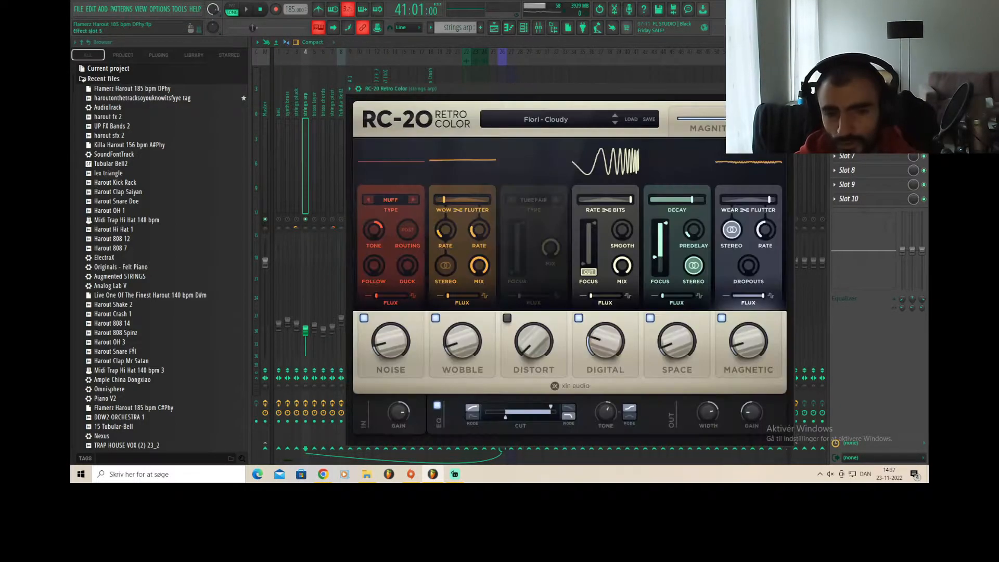
{"action": "left_click_drag", "start_coordinate": [569, 89], "coordinate": [485, 50]}
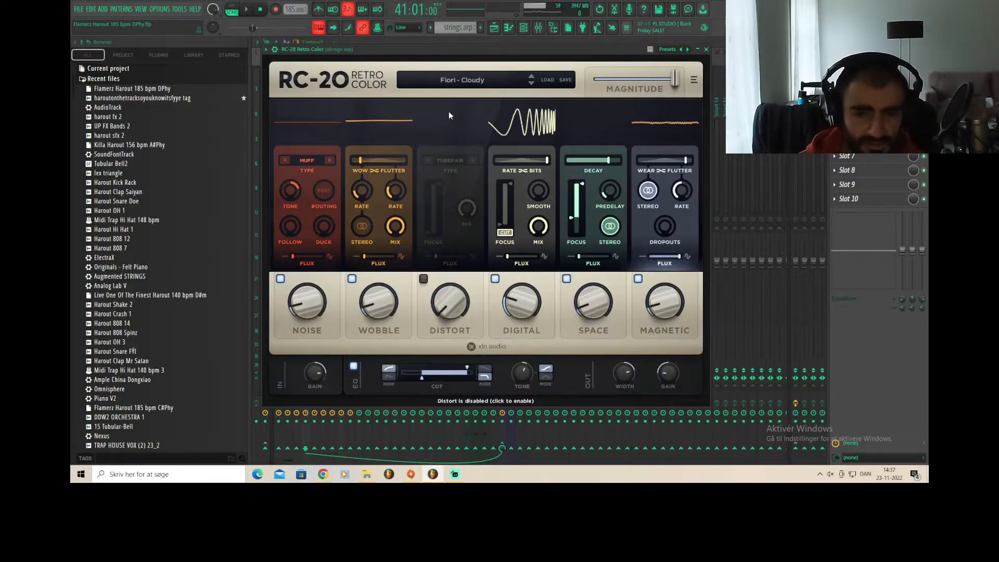
{"action": "left_click", "coordinate": [463, 80]}
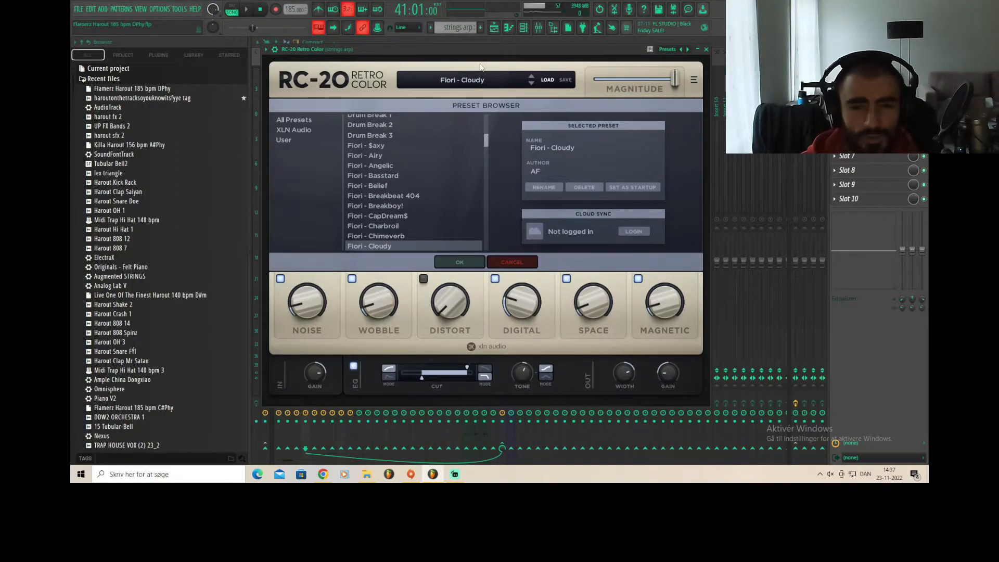
Step: Inspect the Fiori - Rolling preset in the strings arp's ValhallaSupermassive effect and close the plugin
{"action": "left_click", "coordinate": [864, 128]}
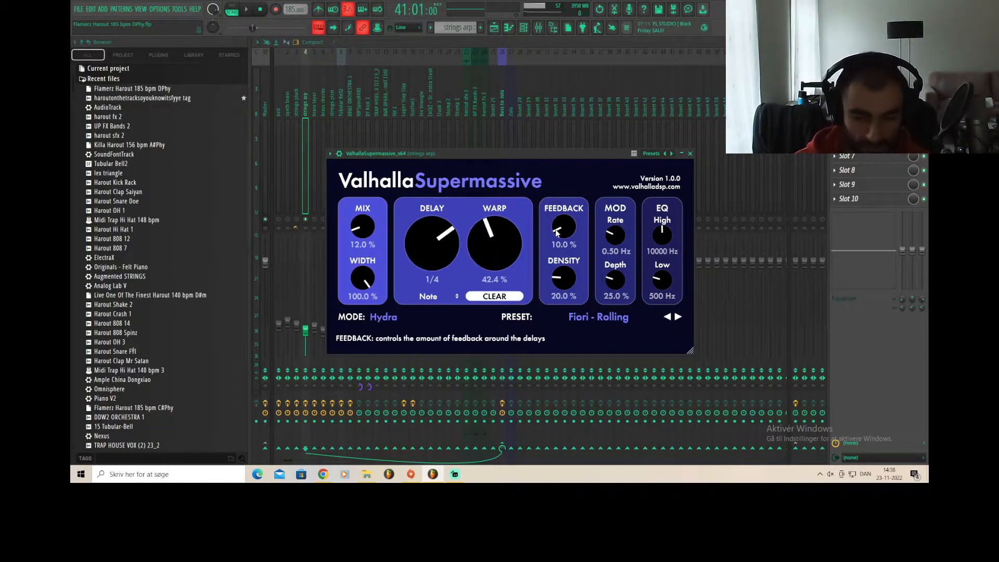
{"action": "left_click", "coordinate": [690, 153]}
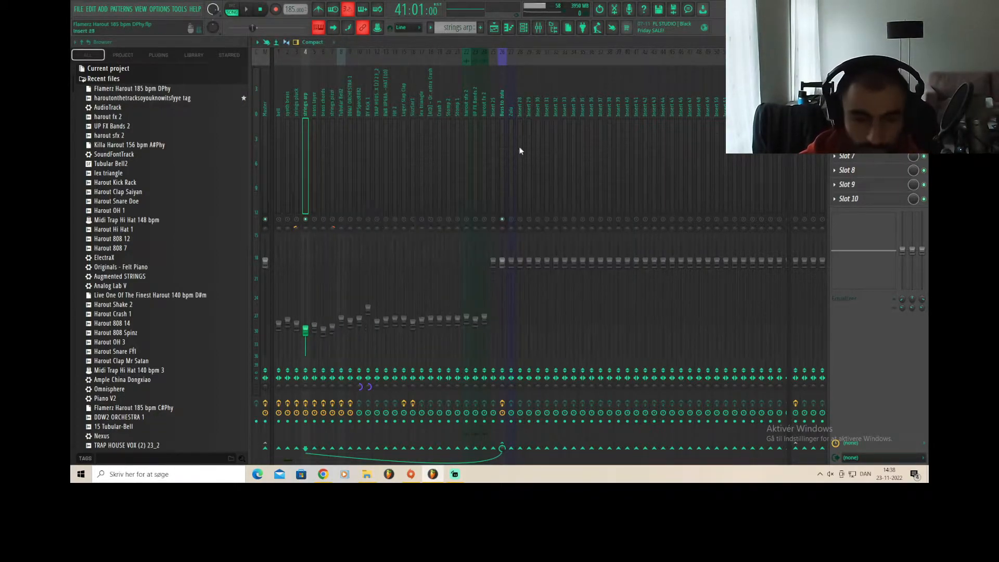
Step: Switch to the brass layer pattern, show its notes in the piano roll, and select them all
{"action": "key", "text": "F5"}
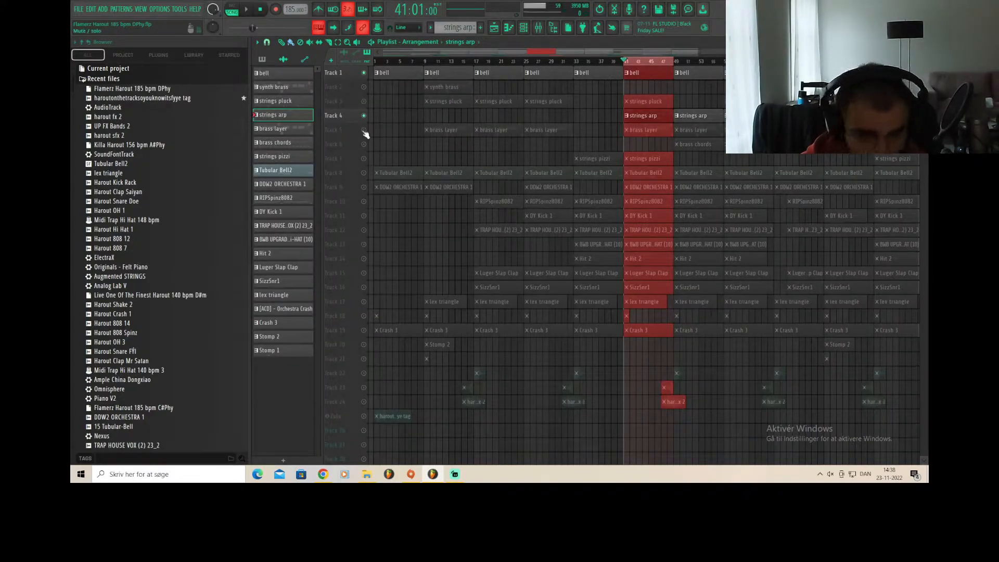
{"action": "left_click", "coordinate": [538, 28]}
{"action": "left_click", "coordinate": [496, 119]}
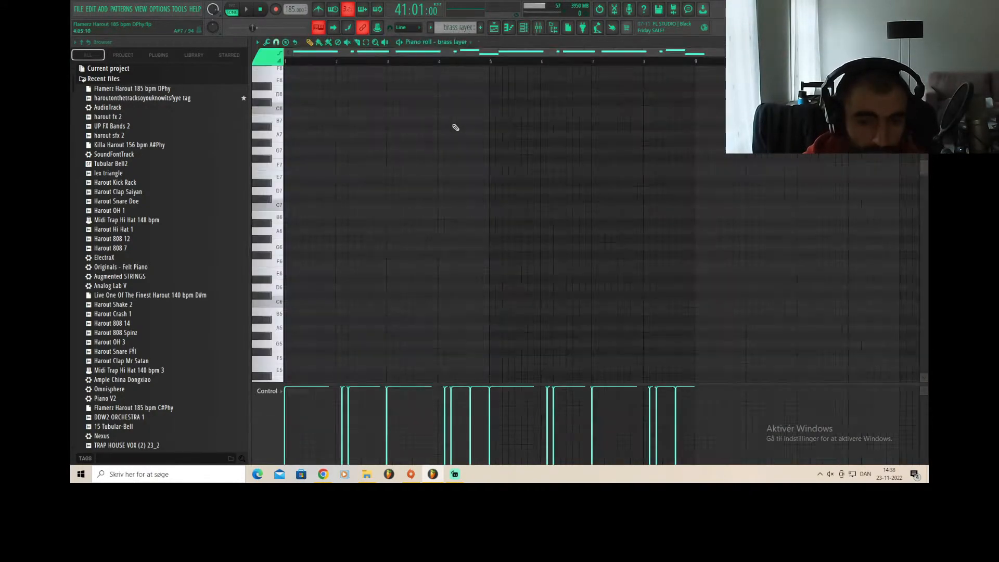
{"action": "scroll", "coordinate": [496, 119], "scroll_direction": "up", "scroll_amount": 2}
{"action": "scroll", "coordinate": [495, 135], "scroll_direction": "down", "scroll_amount": 2}
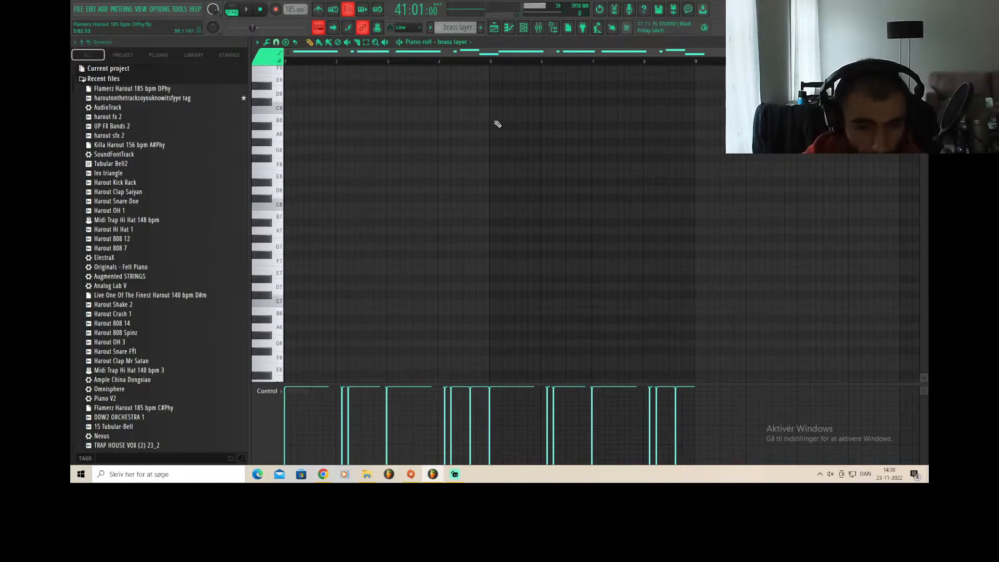
{"action": "scroll", "coordinate": [540, 151], "scroll_direction": "down", "scroll_amount": 8}
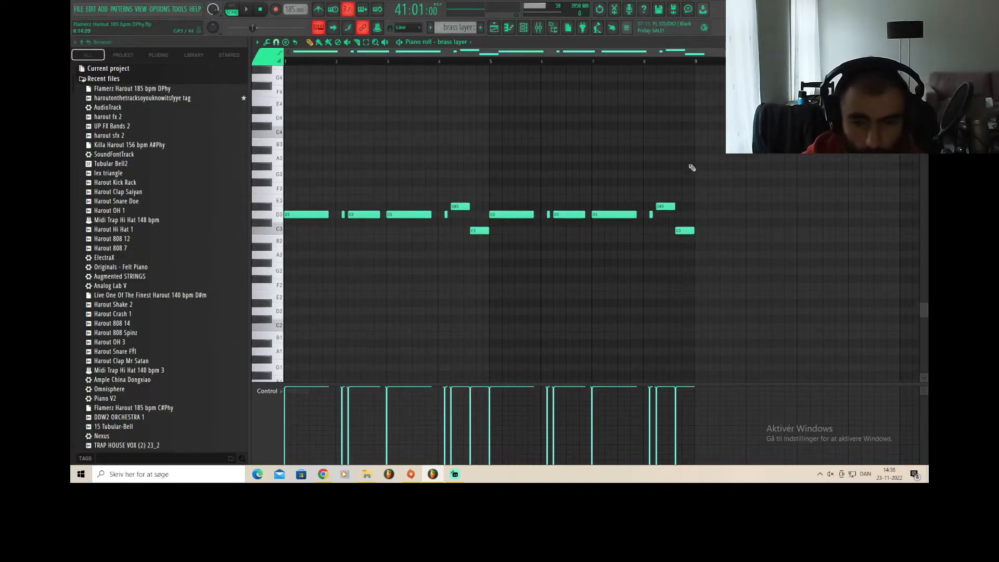
{"action": "left_click_drag", "start_coordinate": [731, 203], "coordinate": [290, 241]}
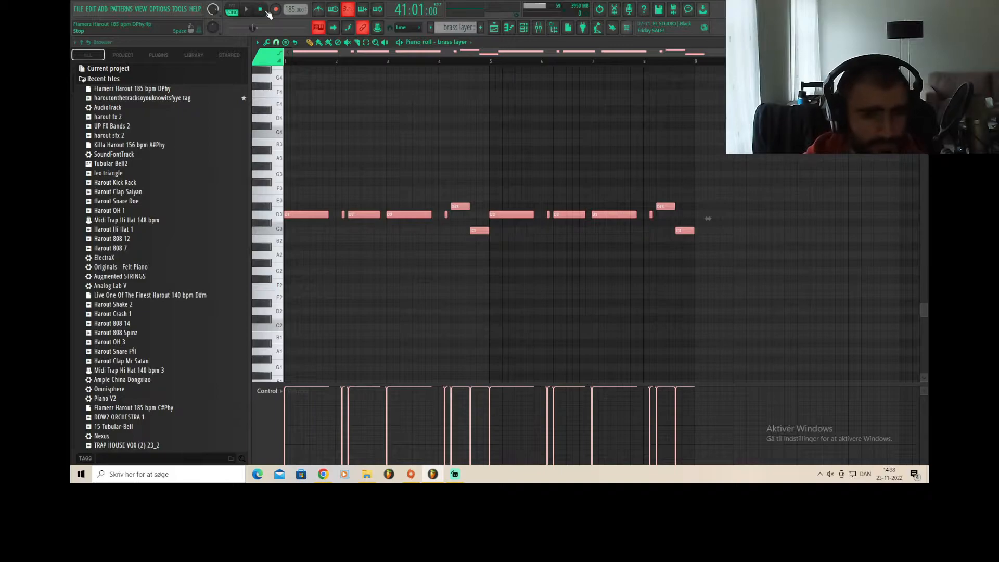
Step: Open the brass layer channel's Nexus instrument to show the Brass Stakkato 1 preset
{"action": "left_click", "coordinate": [524, 27]}
{"action": "left_click", "coordinate": [322, 126]}
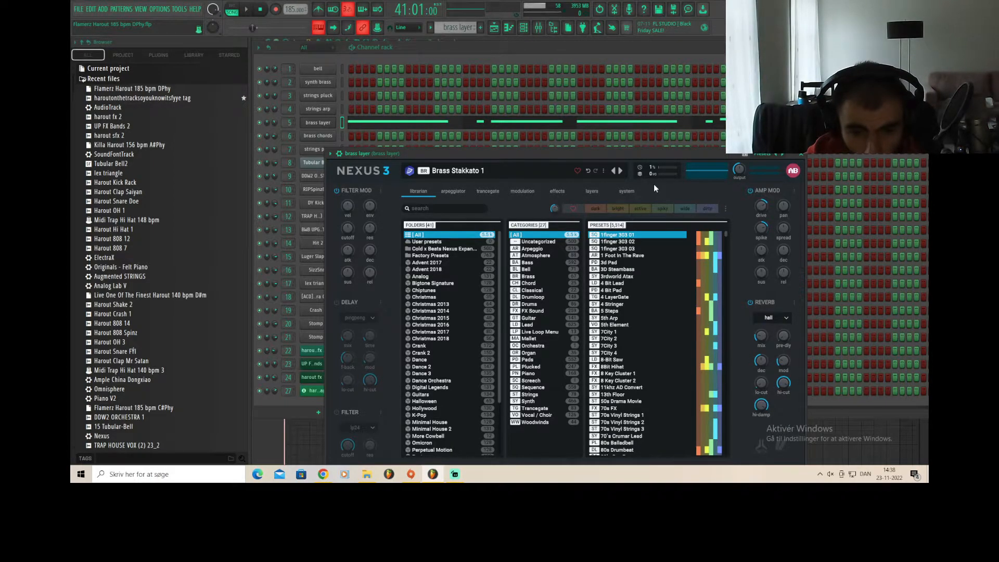
Step: Close the brass layer's Nexus instrument, open the pattern's notes in the piano roll, and play the melody
{"action": "left_click", "coordinate": [804, 157]}
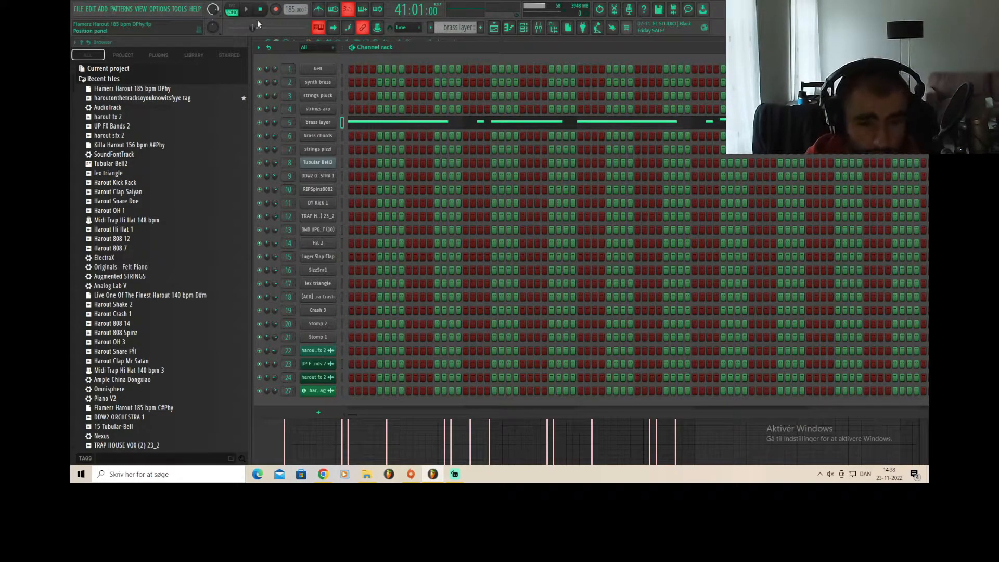
{"action": "left_click", "coordinate": [386, 126]}
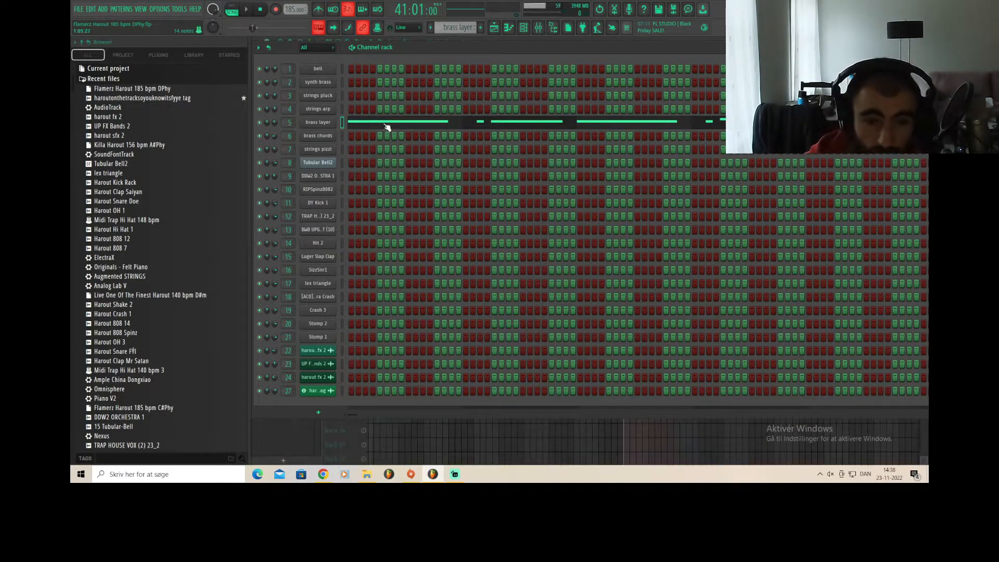
{"action": "left_click", "coordinate": [386, 126]}
{"action": "left_click", "coordinate": [246, 10]}
{"action": "left_click", "coordinate": [258, 9]}
{"action": "left_click", "coordinate": [248, 10]}
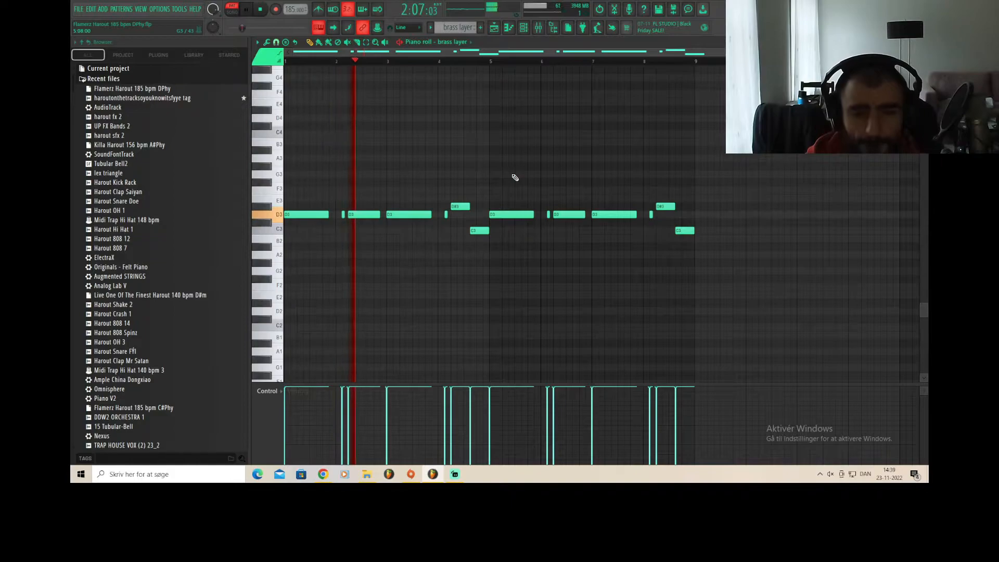
Step: Stop playback and show the Fiori - Horn Enhancer preset in the Effect Rack on the brass layer's mixer track
{"action": "left_click", "coordinate": [524, 27]}
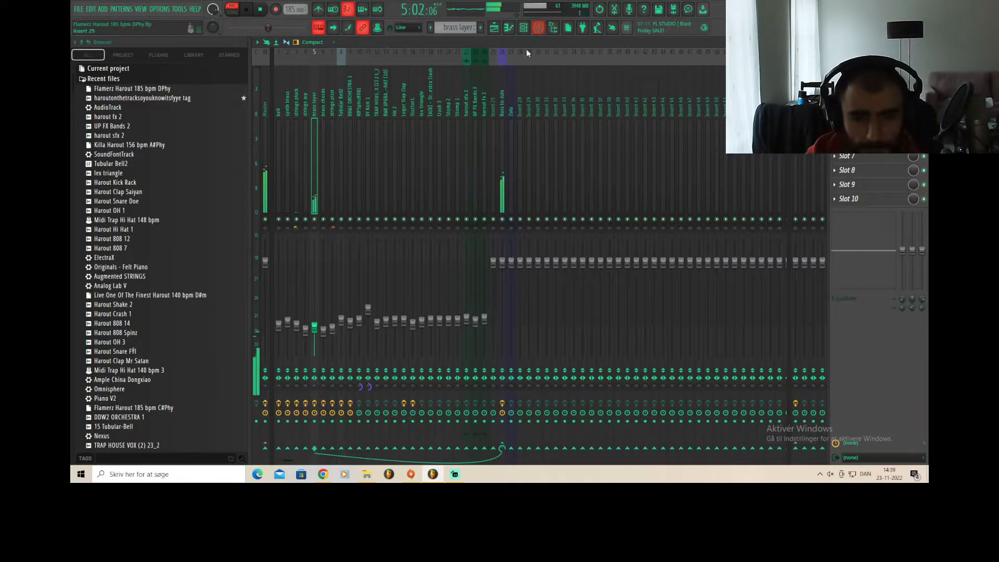
{"action": "left_click", "coordinate": [538, 28]}
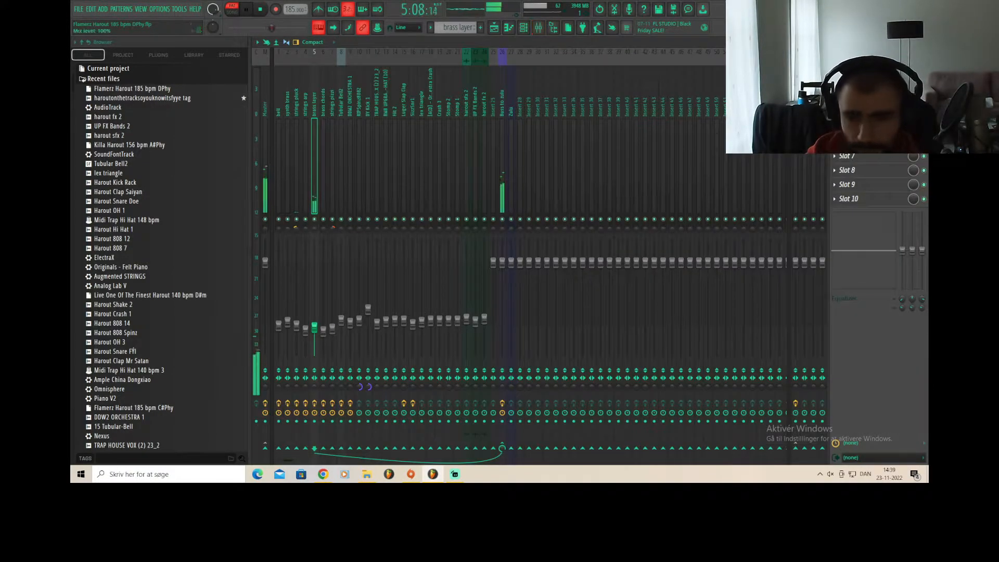
{"action": "left_click", "coordinate": [262, 10]}
{"action": "left_click", "coordinate": [861, 86]}
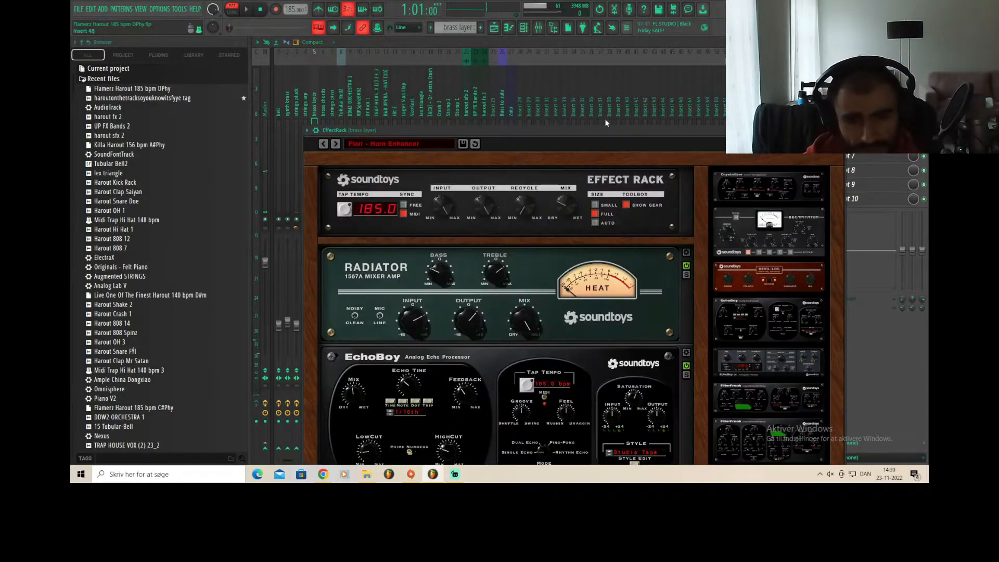
{"action": "left_click_drag", "start_coordinate": [454, 129], "coordinate": [403, 105]}
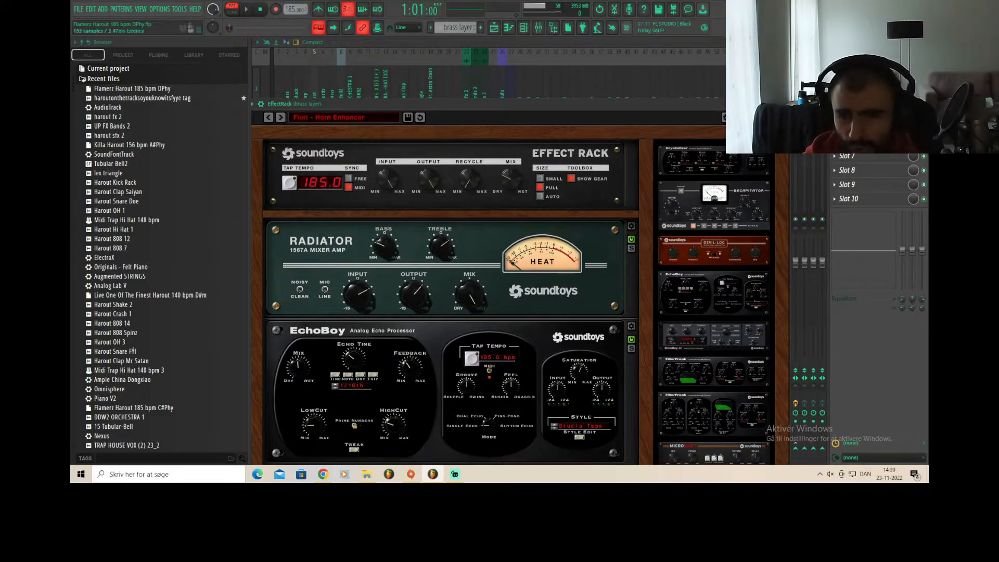
Step: Inspect the brass layer's Soundgoodizer and Fruity parametric EQ 2 settings, closing each effect after viewing
{"action": "left_click", "coordinate": [861, 100]}
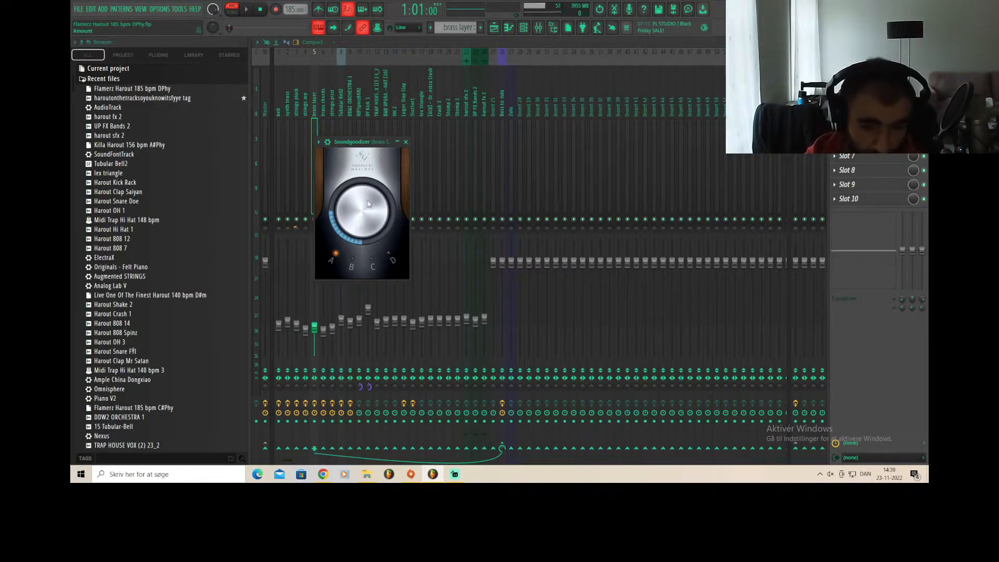
{"action": "left_click", "coordinate": [405, 142]}
{"action": "left_click", "coordinate": [864, 99]}
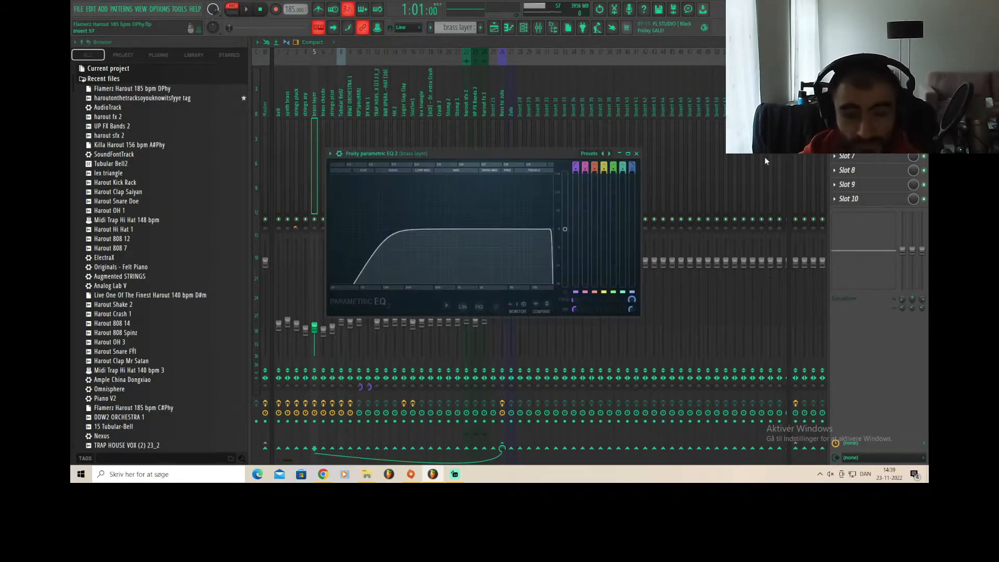
{"action": "left_click", "coordinate": [637, 153]}
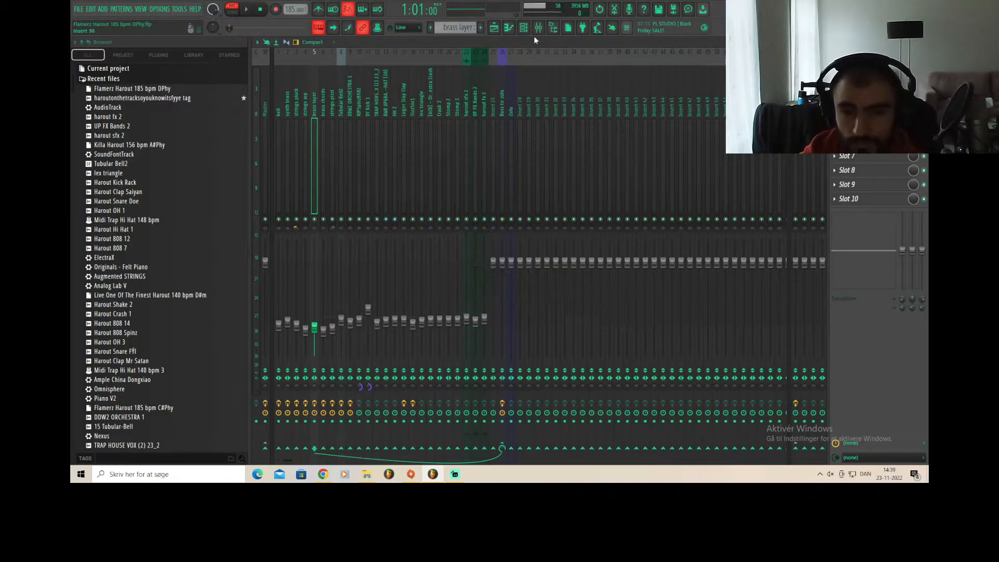
Step: Reopen the brass layer's Nexus to show Brass Stakkato 1 in the Dance Orchestra folder, and close the instrument
{"action": "left_click", "coordinate": [523, 27]}
{"action": "left_click", "coordinate": [319, 124]}
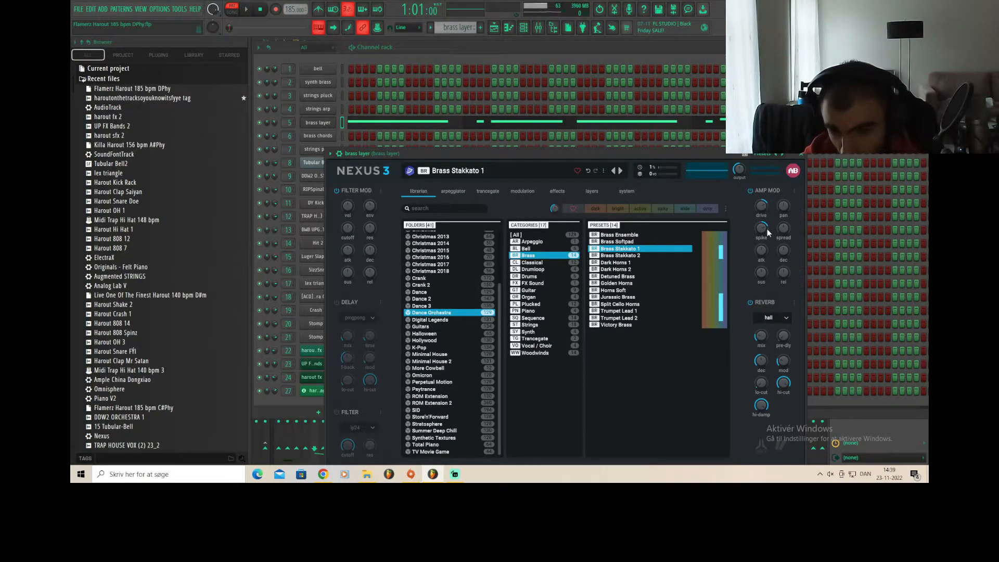
{"action": "left_click_drag", "start_coordinate": [729, 155], "coordinate": [713, 110]}
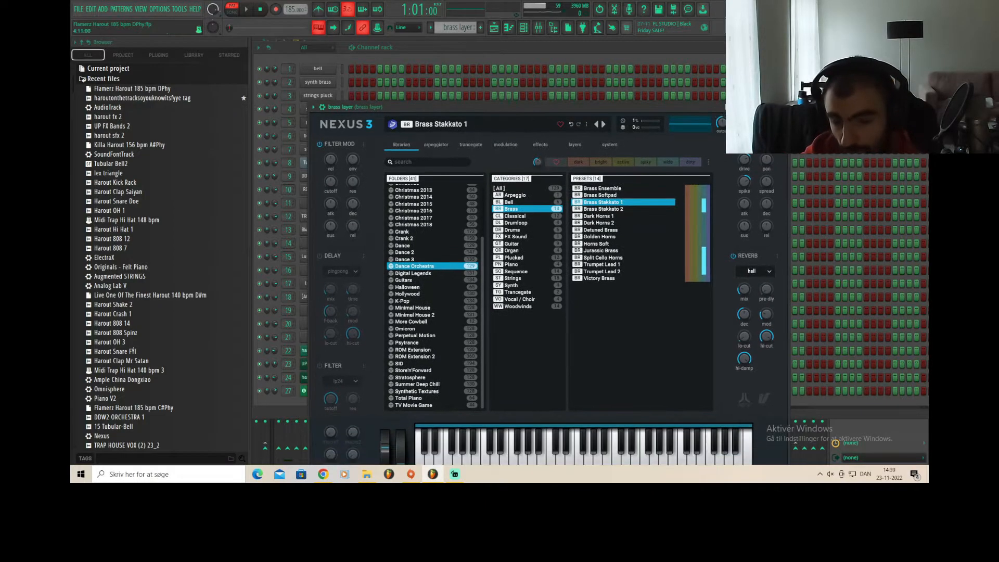
{"action": "left_click", "coordinate": [784, 107]}
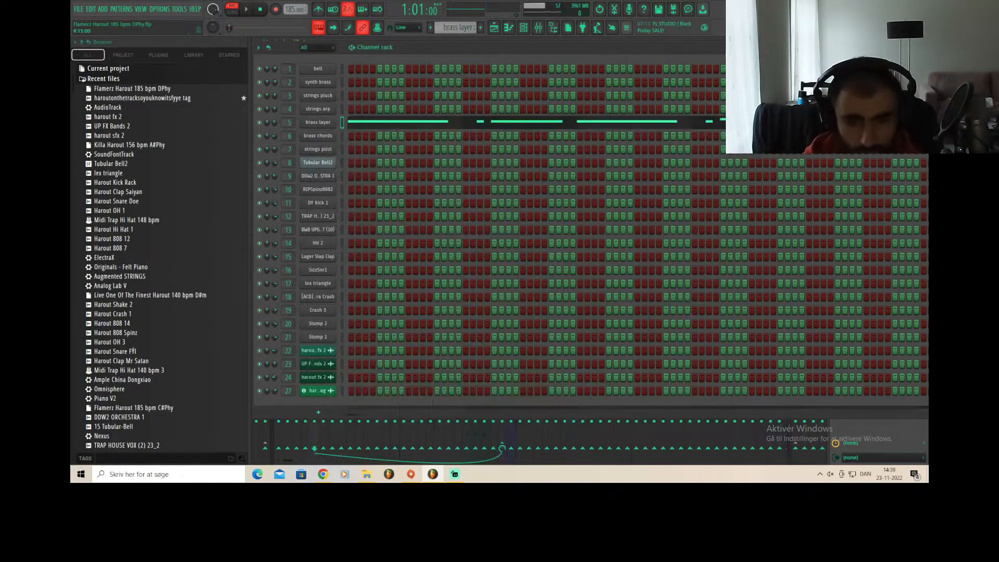
Step: Switch to the brass chords pattern, show its chords in the piano roll, and select all the notes
{"action": "key", "text": "KP_Add"}
{"action": "left_click", "coordinate": [460, 140]}
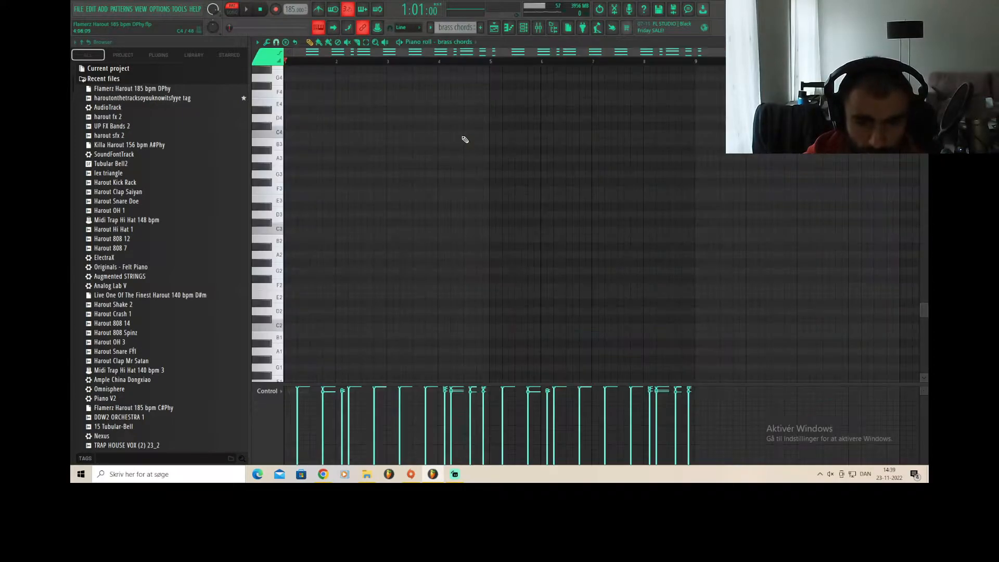
{"action": "left_click_drag", "start_coordinate": [744, 171], "coordinate": [262, 347]}
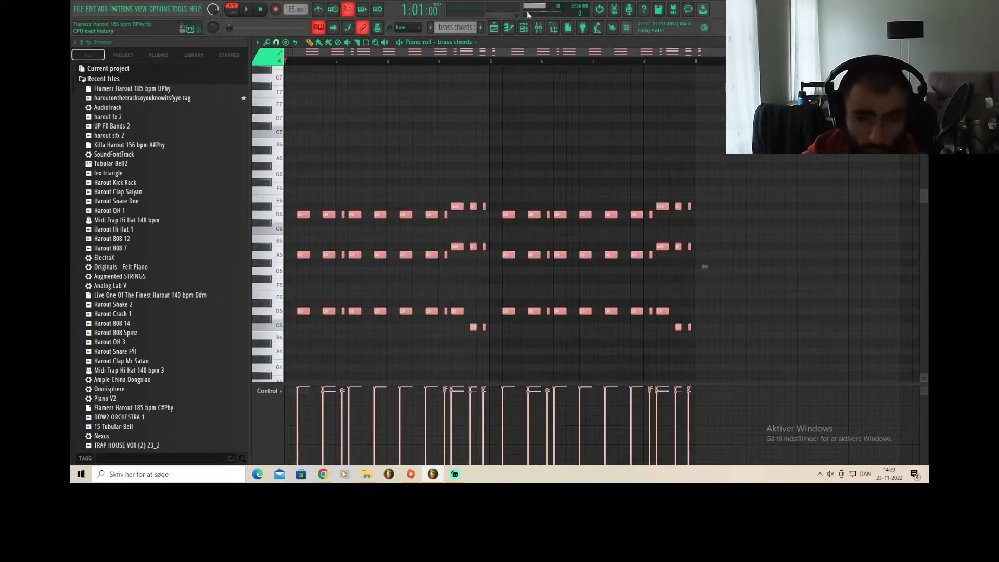
Step: Locate and select the brass chords clip in the playlist, and return to the pattern's piano roll
{"action": "left_click", "coordinate": [494, 27]}
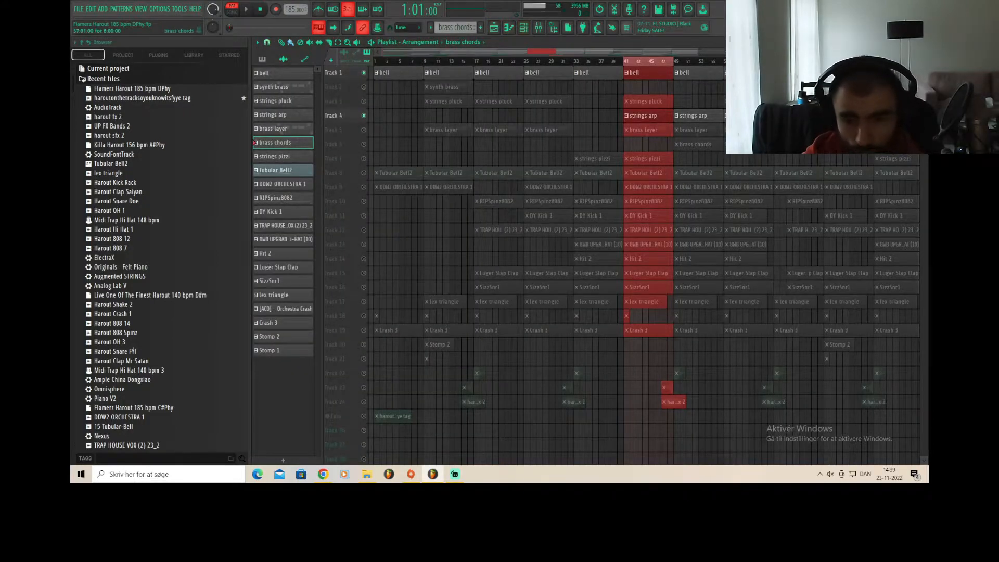
{"action": "left_click", "coordinate": [697, 144]}
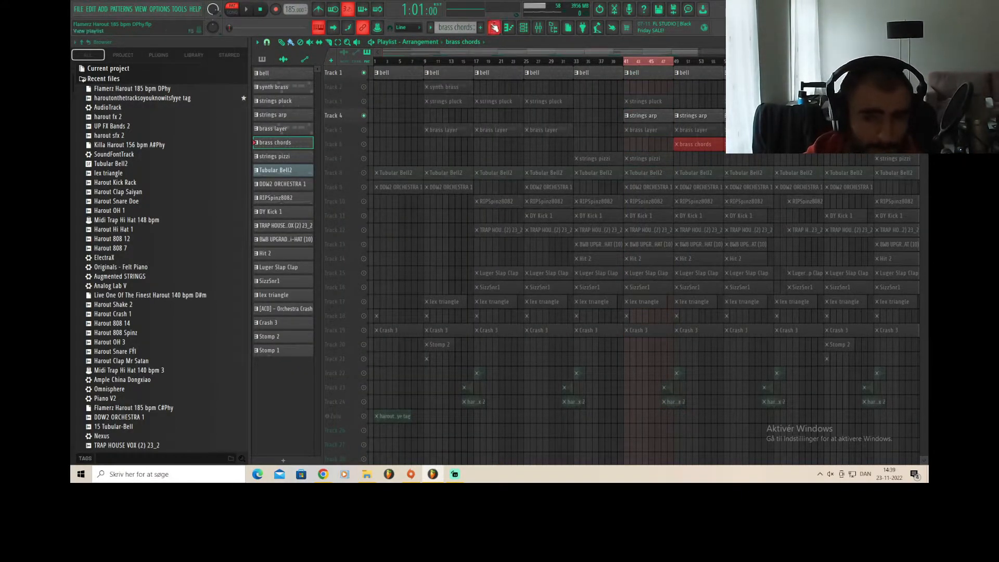
{"action": "left_click", "coordinate": [495, 27]}
{"action": "left_click", "coordinate": [523, 28]}
{"action": "left_click", "coordinate": [496, 29]}
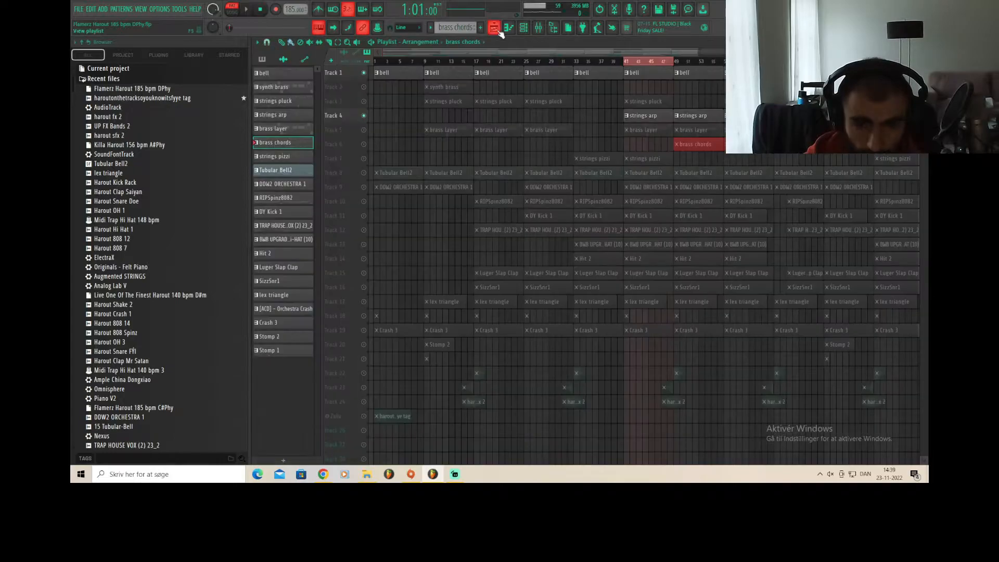
{"action": "left_click", "coordinate": [508, 28]}
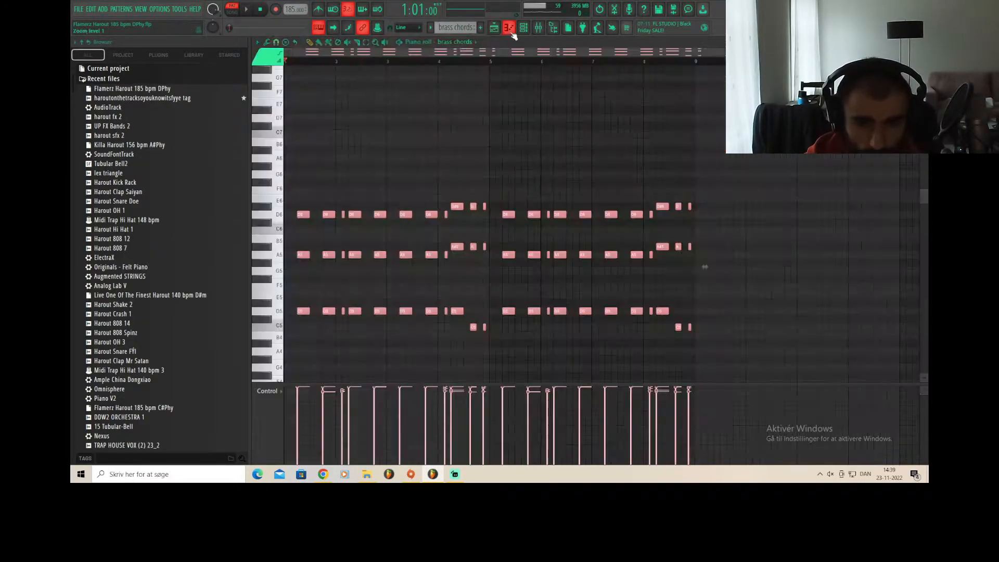
Step: Play the brass chords pattern from the piano roll and stop playback
{"action": "scroll", "coordinate": [562, 89], "scroll_direction": "down", "scroll_amount": 2}
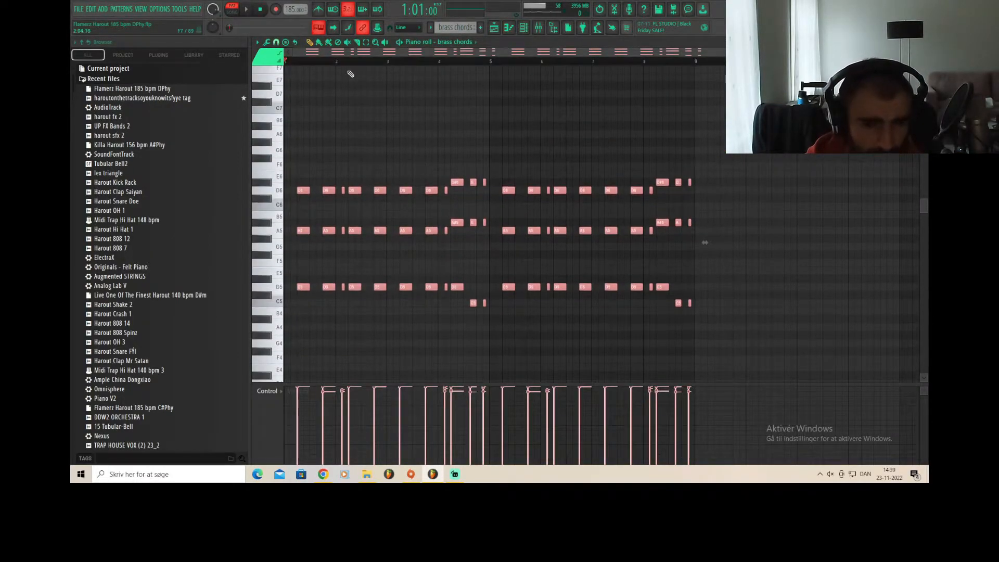
{"action": "left_click", "coordinate": [247, 10]}
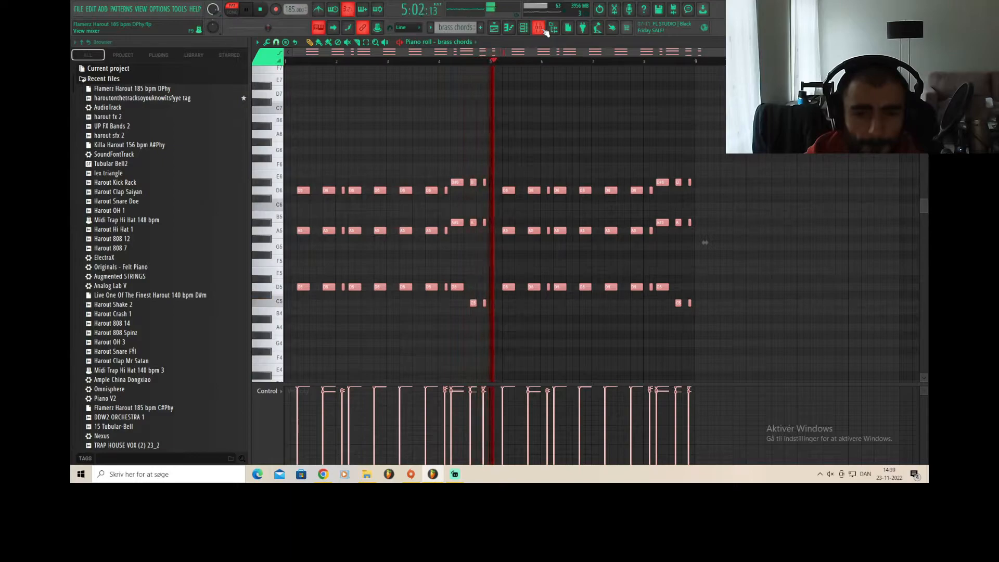
{"action": "key", "text": "space"}
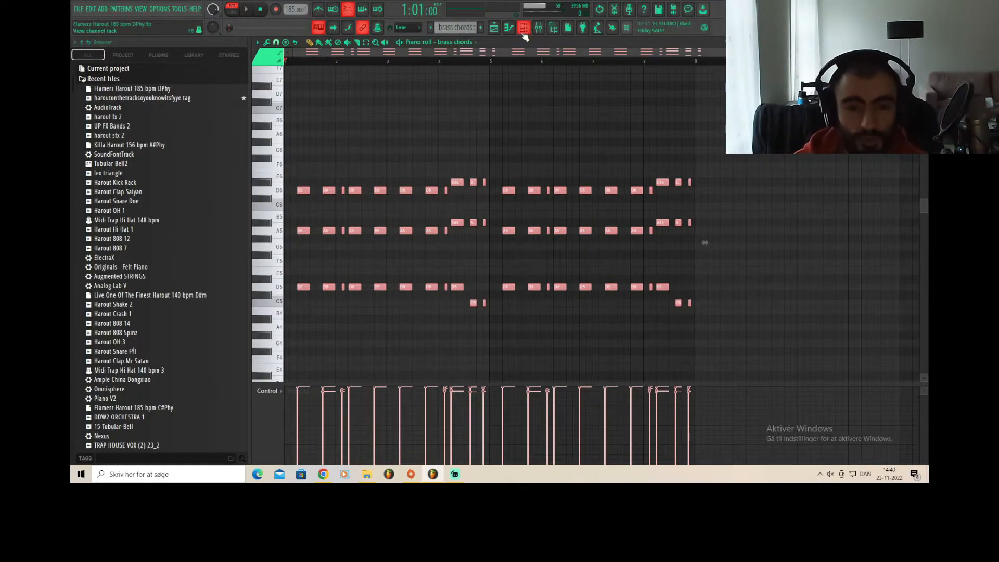
Step: Select the brass chords mixer track, inspect the Fiori - Horn Enhancer preset in its Effect Rack, and close the plugin
{"action": "left_click", "coordinate": [494, 27]}
{"action": "left_click", "coordinate": [538, 28]}
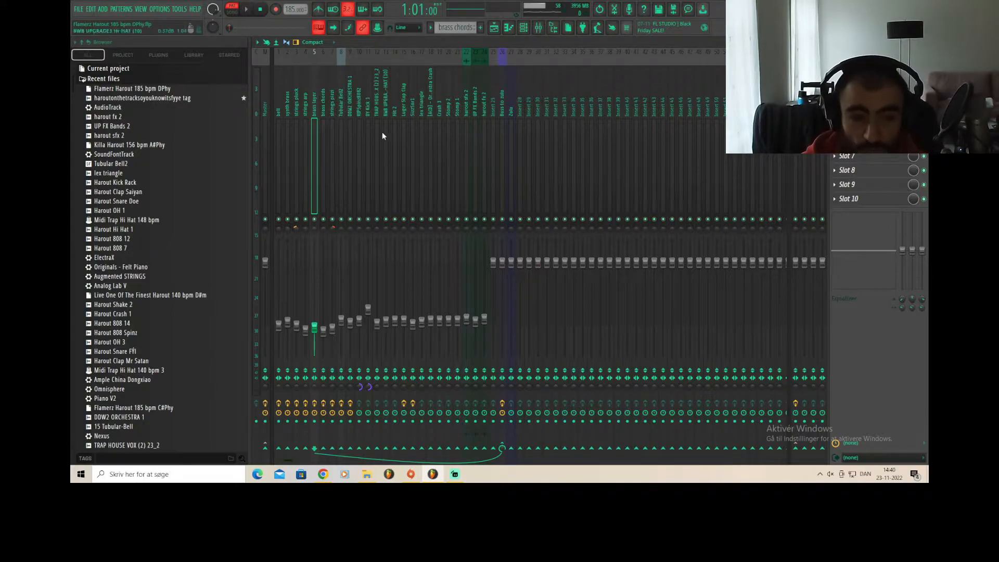
{"action": "left_click", "coordinate": [325, 139]}
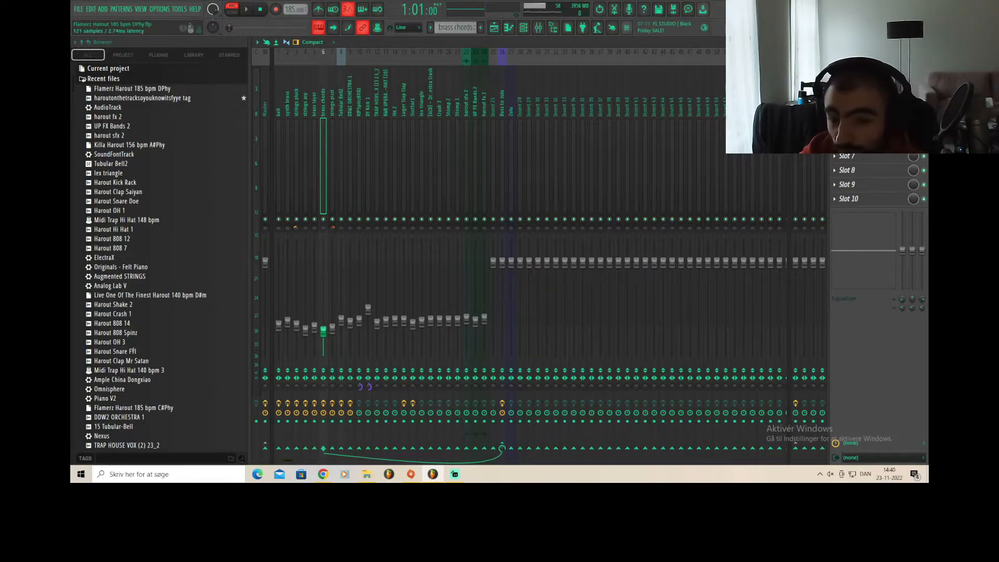
{"action": "left_click", "coordinate": [864, 84]}
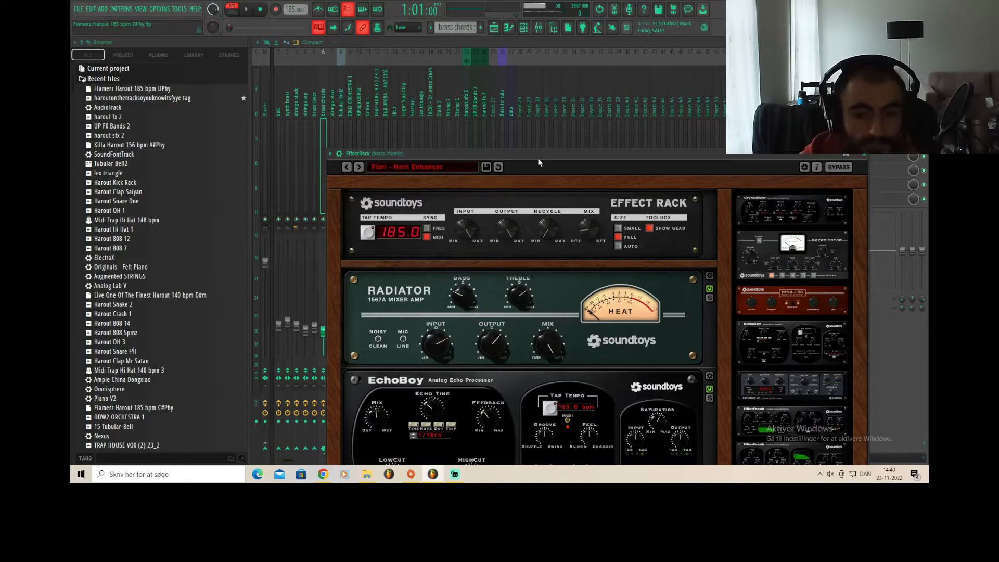
{"action": "left_click_drag", "start_coordinate": [539, 154], "coordinate": [435, 112]}
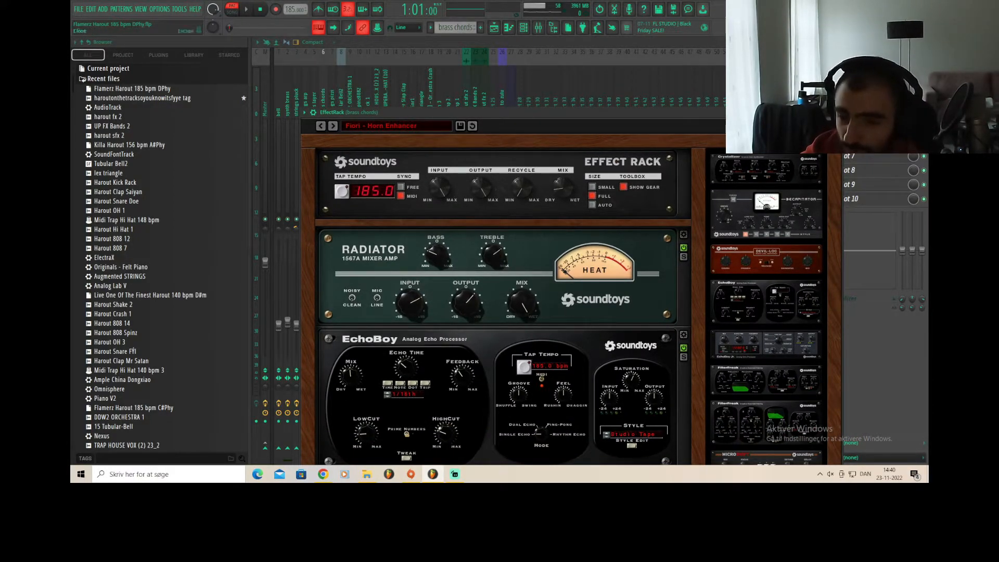
{"action": "left_click", "coordinate": [837, 113]}
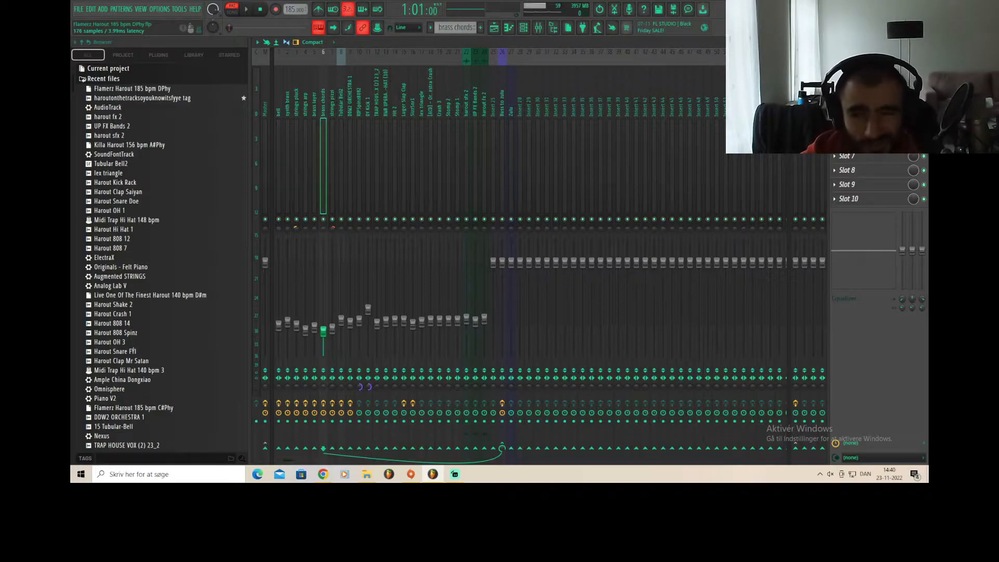
Step: Inspect the brass chords' Soundgoodizer with mode D and close the effect
{"action": "left_click", "coordinate": [861, 98]}
{"action": "left_click_drag", "start_coordinate": [385, 165], "coordinate": [396, 147]}
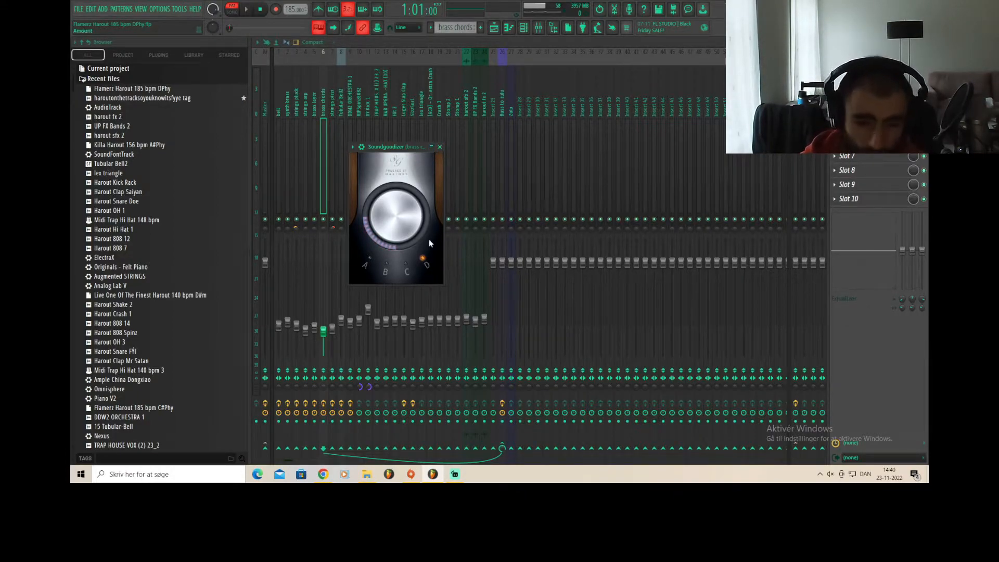
{"action": "left_click", "coordinate": [440, 146]}
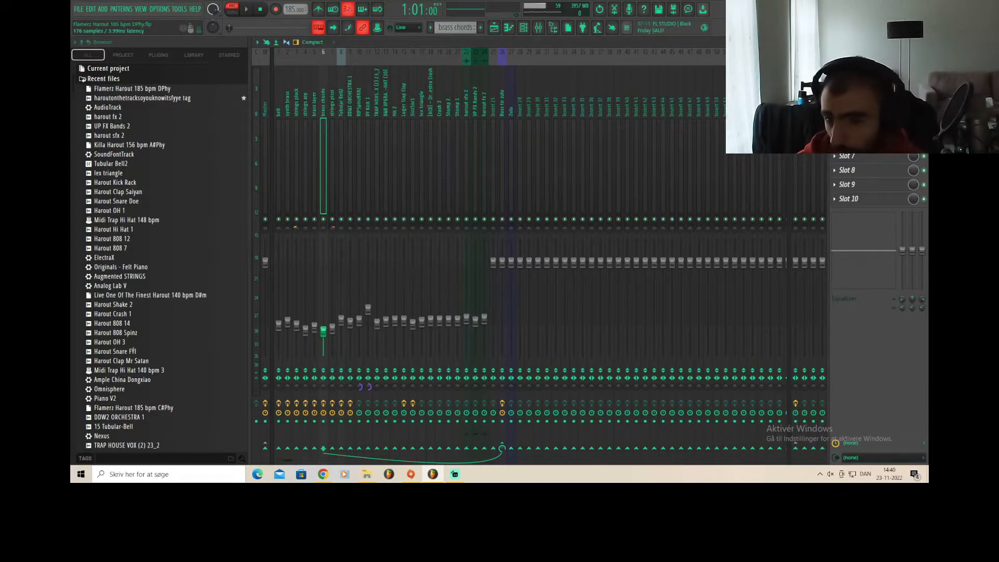
Step: Inspect the brass chords' Fiori - Catacomb preset in ValhallaSupermassive and the Fruity parametric EQ 2 curve, closing both effects
{"action": "left_click", "coordinate": [859, 99]}
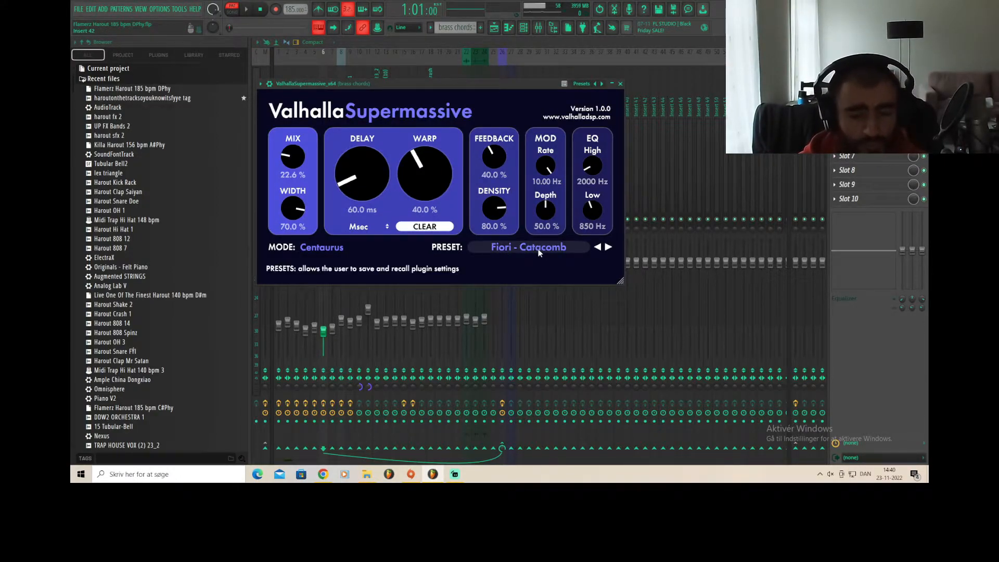
{"action": "left_click_drag", "start_coordinate": [379, 90], "coordinate": [385, 94]}
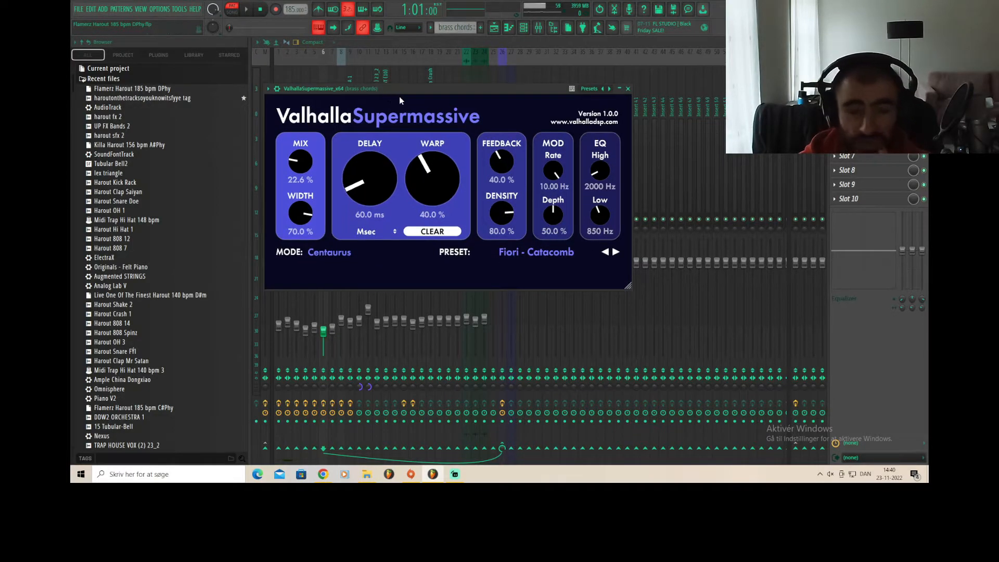
{"action": "left_click", "coordinate": [520, 251]}
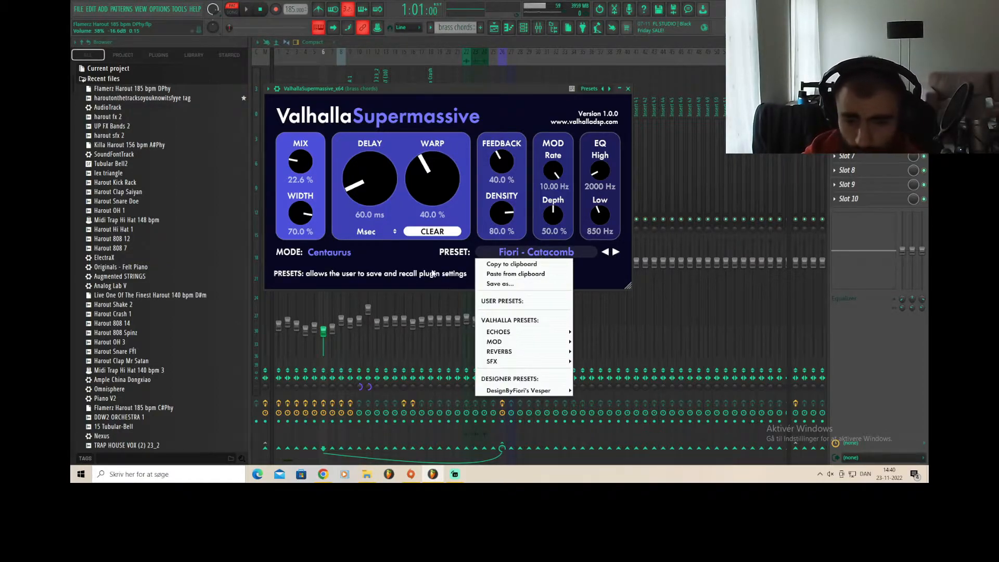
{"action": "left_click", "coordinate": [390, 254]}
{"action": "left_click", "coordinate": [516, 284]}
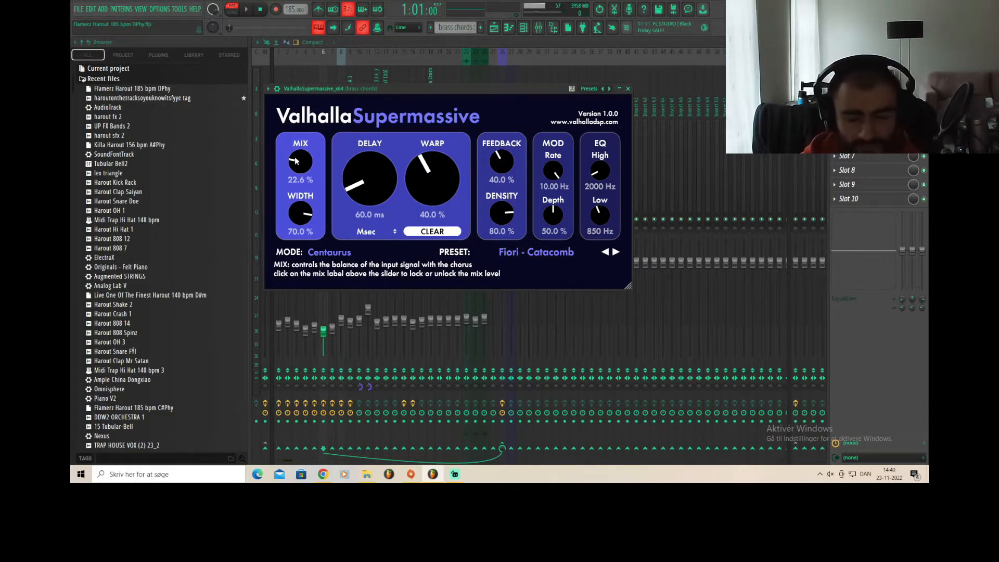
{"action": "left_click", "coordinate": [628, 89]}
{"action": "left_click", "coordinate": [863, 114]}
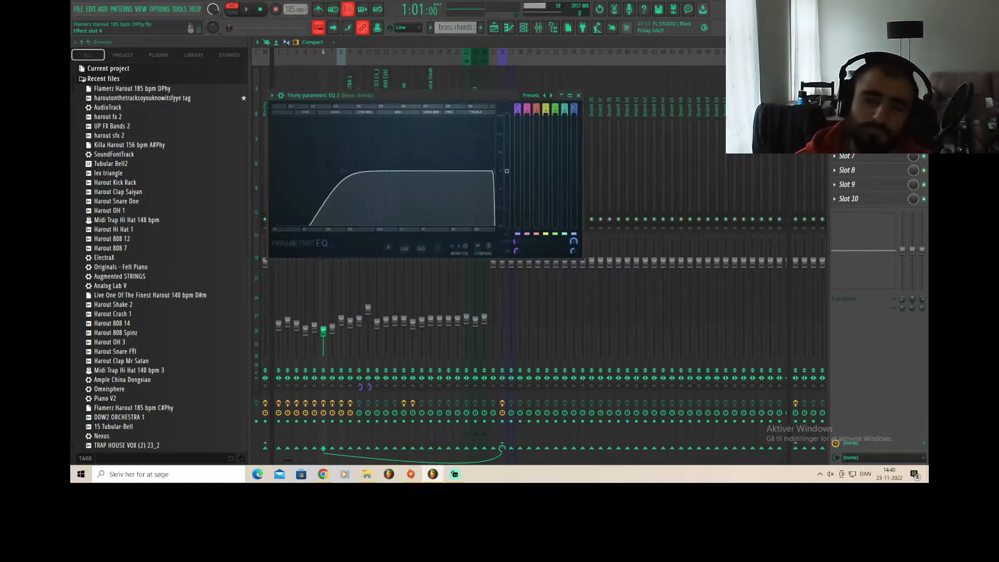
{"action": "left_click", "coordinate": [578, 95]}
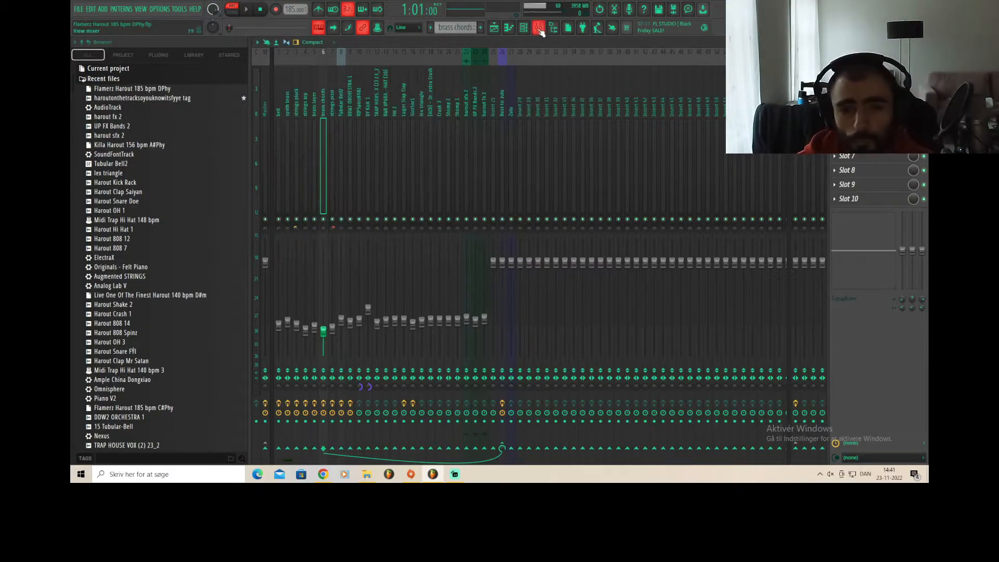
Step: Switch to the strings pizzi pattern, open it in the piano roll and select all its notes
{"action": "left_click", "coordinate": [523, 27]}
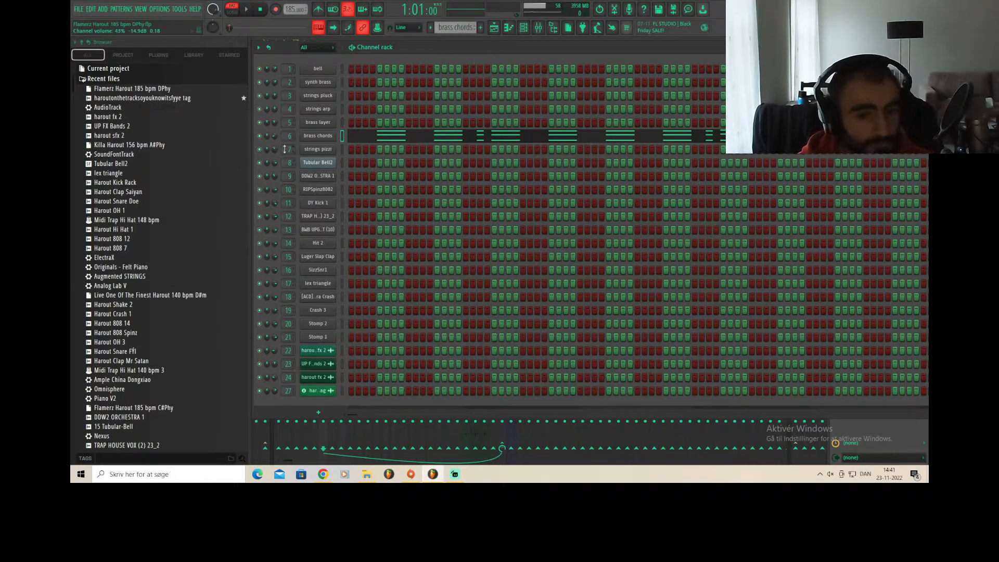
{"action": "scroll", "coordinate": [455, 27], "scroll_direction": "down", "scroll_amount": 1}
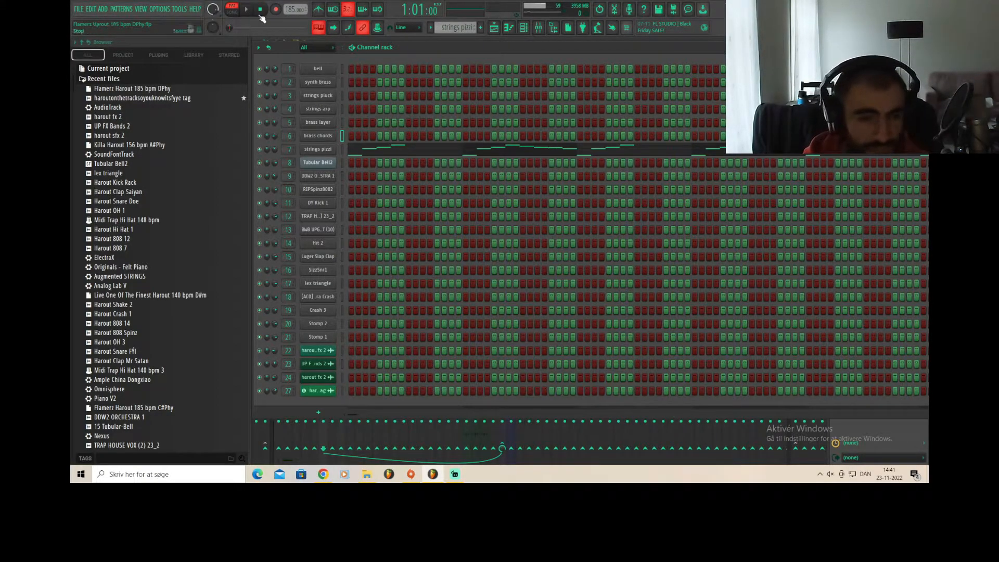
{"action": "left_click", "coordinate": [407, 149]}
{"action": "left_click_drag", "start_coordinate": [771, 125], "coordinate": [342, 293]}
{"action": "left_click_drag", "start_coordinate": [752, 147], "coordinate": [284, 403]}
{"action": "scroll", "coordinate": [566, 233], "scroll_direction": "up", "scroll_amount": 3}
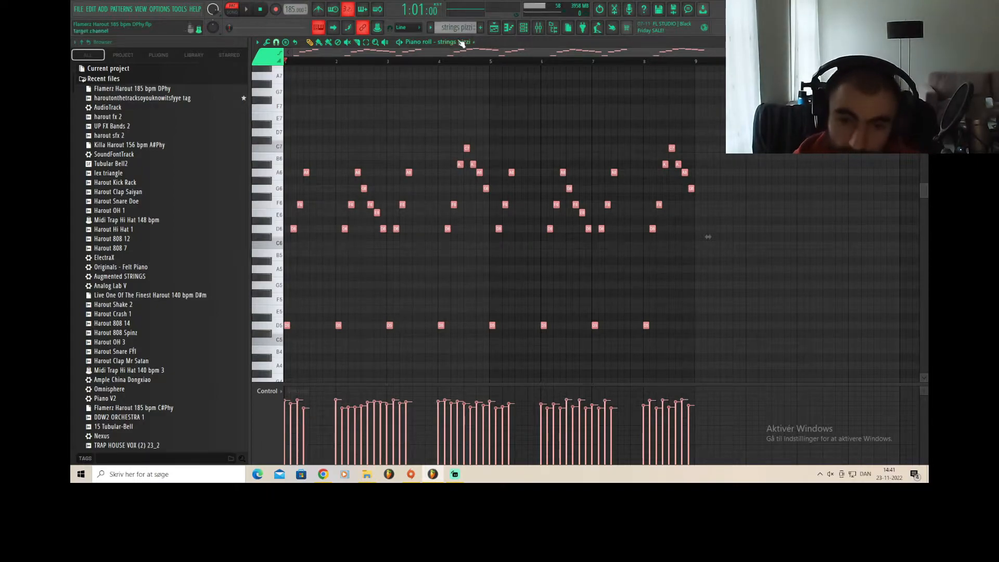
Step: Examine where strings pizzi is used in the playlist and select its last two clips on Track 7
{"action": "left_click", "coordinate": [523, 27]}
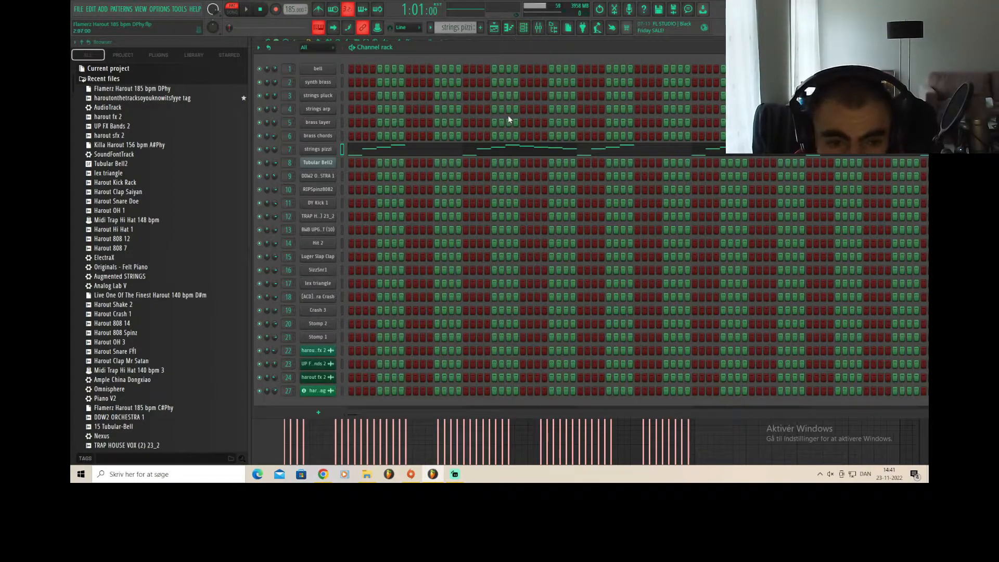
{"action": "left_click", "coordinate": [494, 27]}
{"action": "left_click_drag", "start_coordinate": [665, 163], "coordinate": [600, 157]}
{"action": "left_click_drag", "start_coordinate": [696, 52], "coordinate": [826, 52]}
{"action": "left_click_drag", "start_coordinate": [806, 161], "coordinate": [752, 166]}
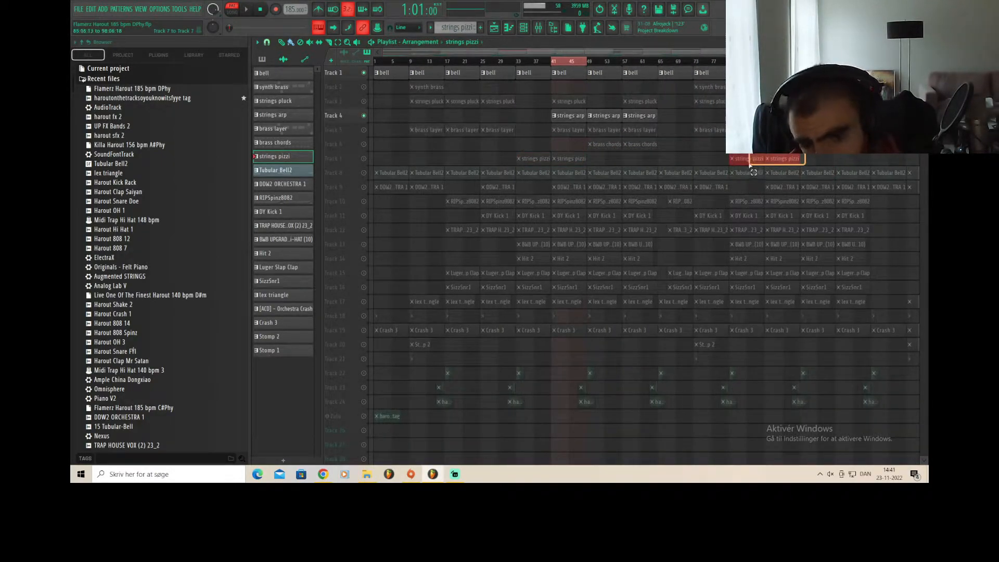
Step: Reopen the strings pizzi piano roll and mark out the upper notes in bar 2 and the highest run in bar 4
{"action": "left_click", "coordinate": [524, 29]}
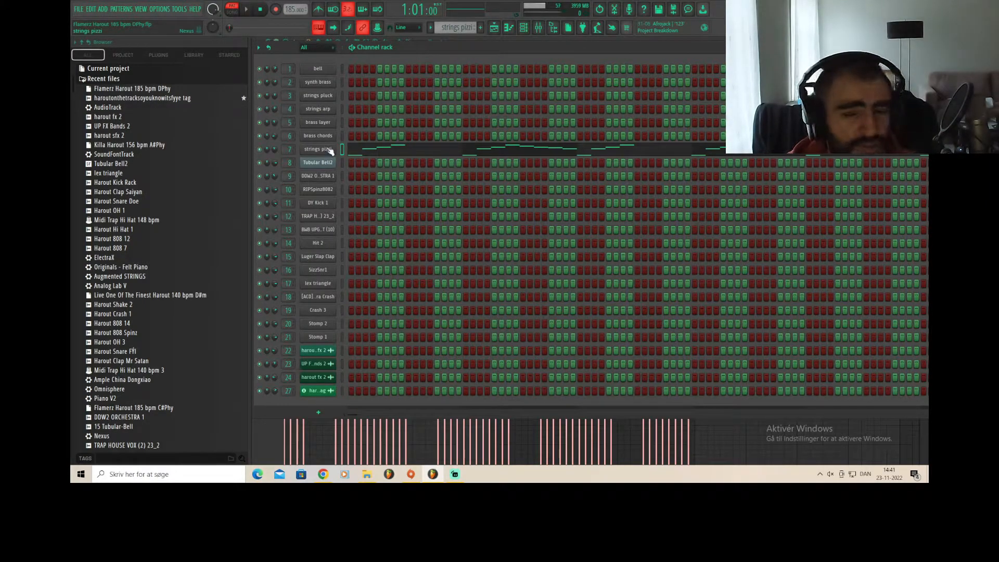
{"action": "left_click", "coordinate": [396, 150]}
{"action": "left_click_drag", "start_coordinate": [912, 52], "coordinate": [894, 52]}
{"action": "scroll", "coordinate": [669, 107], "scroll_direction": "down", "scroll_amount": 3}
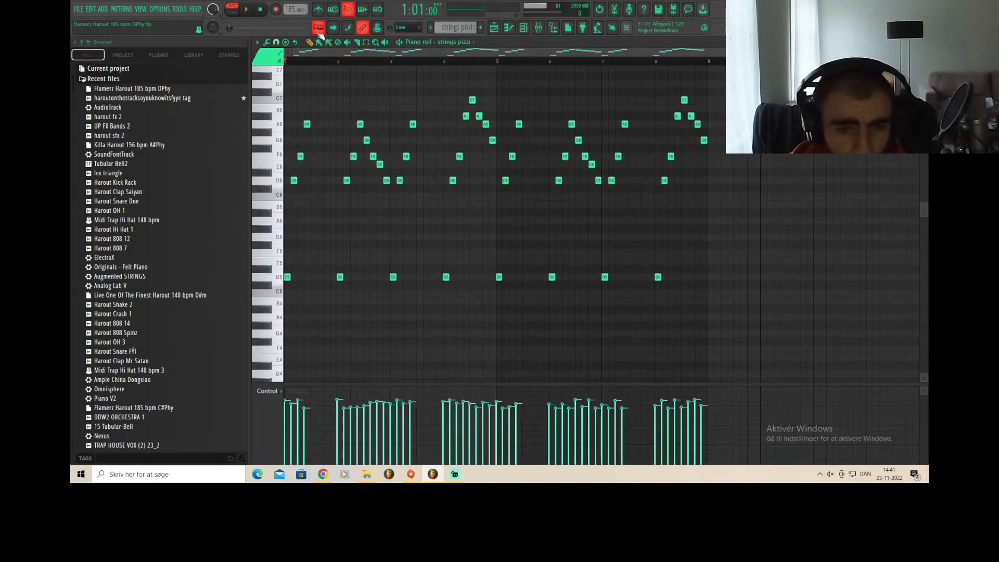
{"action": "left_click_drag", "start_coordinate": [915, 54], "coordinate": [627, 56]}
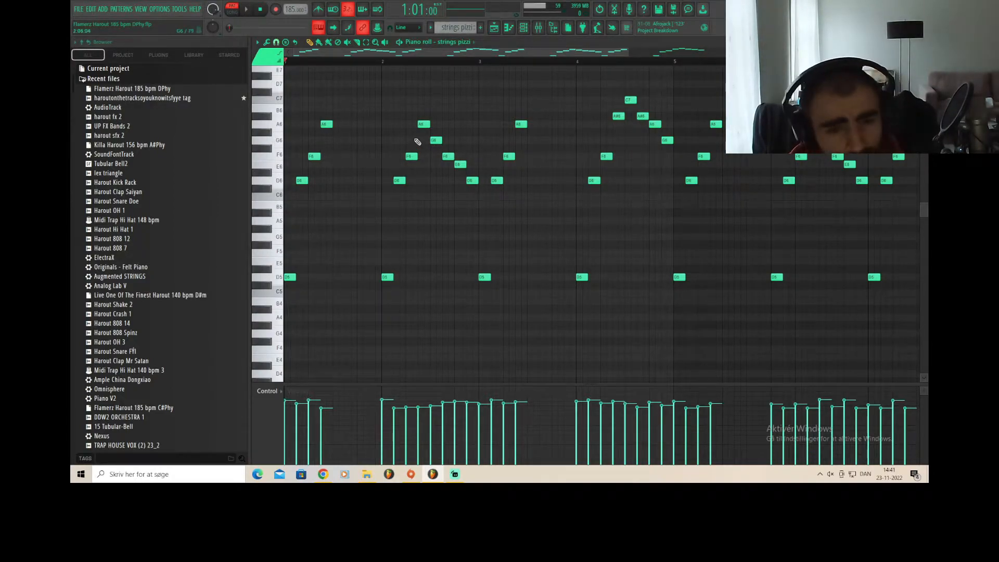
{"action": "left_click_drag", "start_coordinate": [464, 96], "coordinate": [424, 215]}
{"action": "left_click_drag", "start_coordinate": [474, 97], "coordinate": [426, 214]}
{"action": "left_click_drag", "start_coordinate": [671, 89], "coordinate": [628, 172]}
{"action": "left_click", "coordinate": [678, 98]}
{"action": "left_click_drag", "start_coordinate": [670, 85], "coordinate": [621, 182]}
{"action": "left_click_drag", "start_coordinate": [670, 96], "coordinate": [620, 189]}
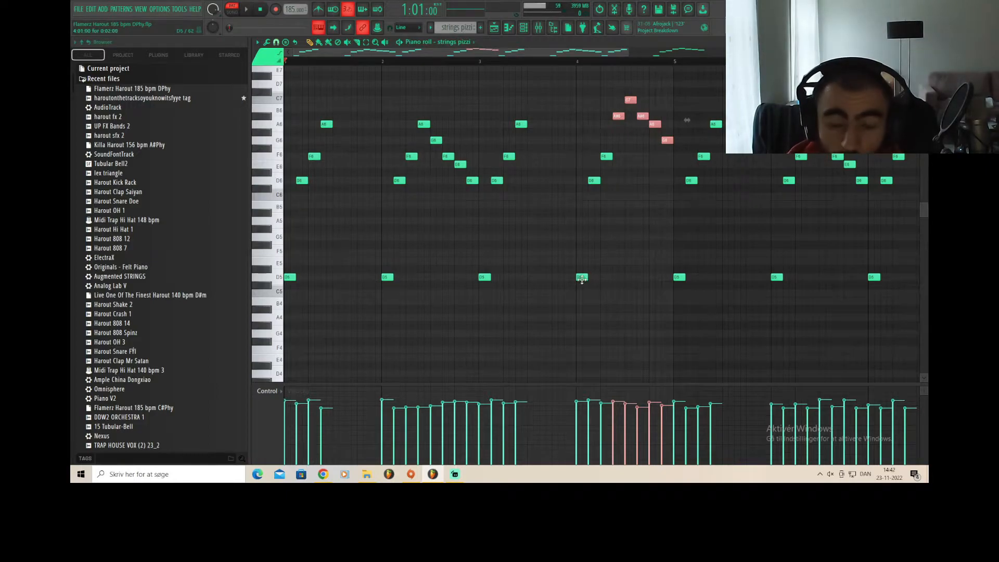
Step: Play the strings pizzi pattern through from the piano roll and stop playback
{"action": "left_click", "coordinate": [260, 269]}
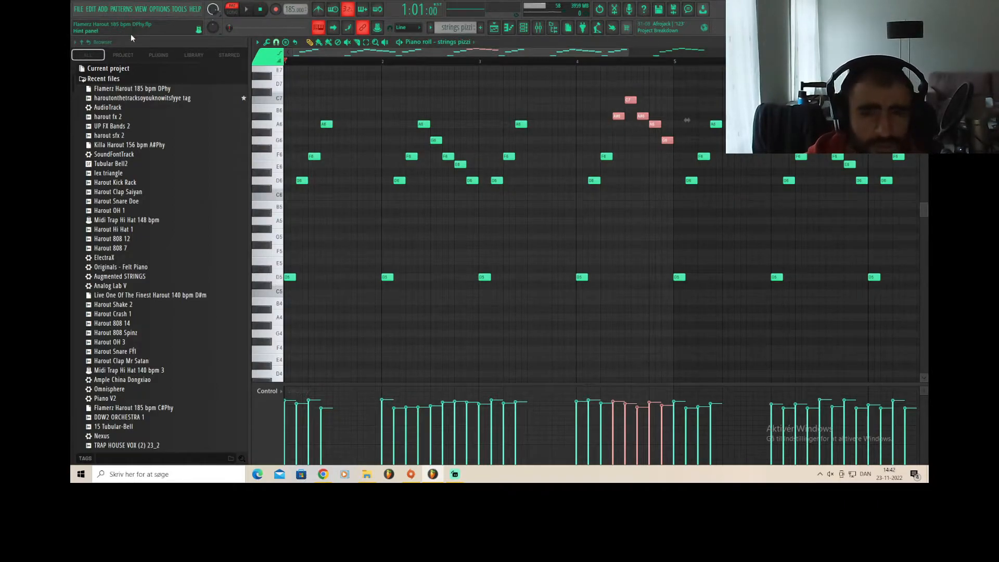
{"action": "left_click", "coordinate": [274, 263]}
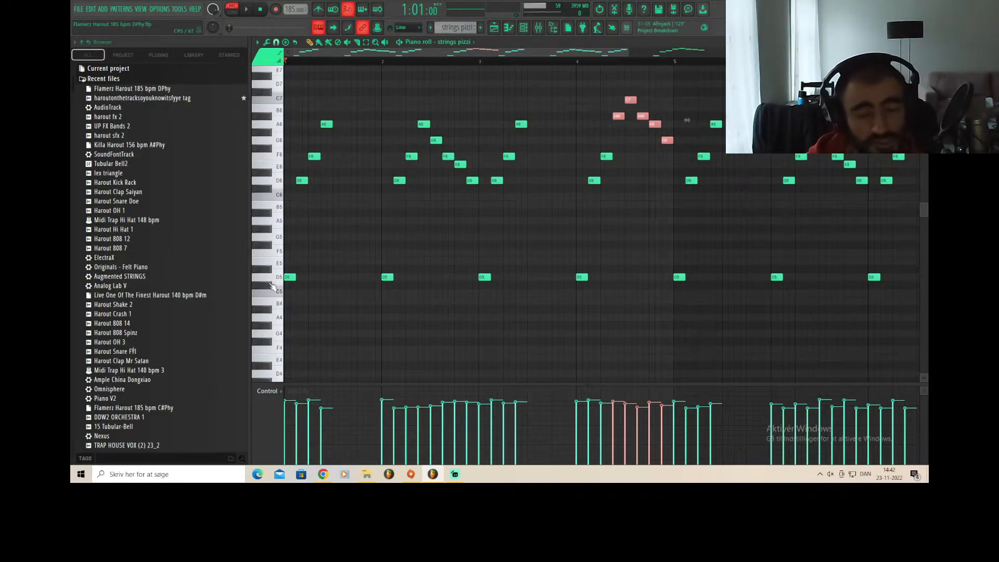
{"action": "left_click_drag", "start_coordinate": [627, 53], "coordinate": [689, 82]}
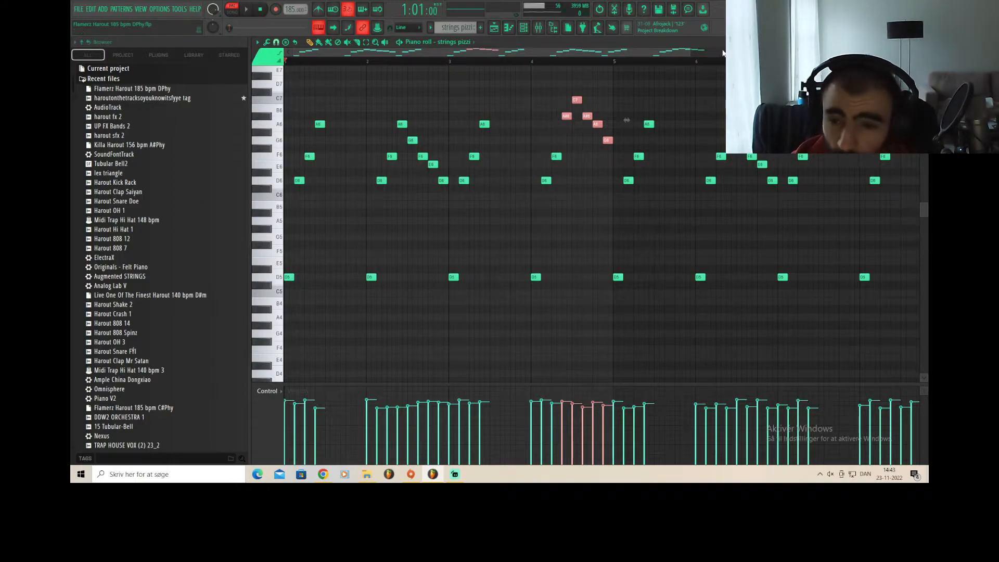
{"action": "scroll", "coordinate": [696, 62], "scroll_direction": "down", "scroll_amount": 2}
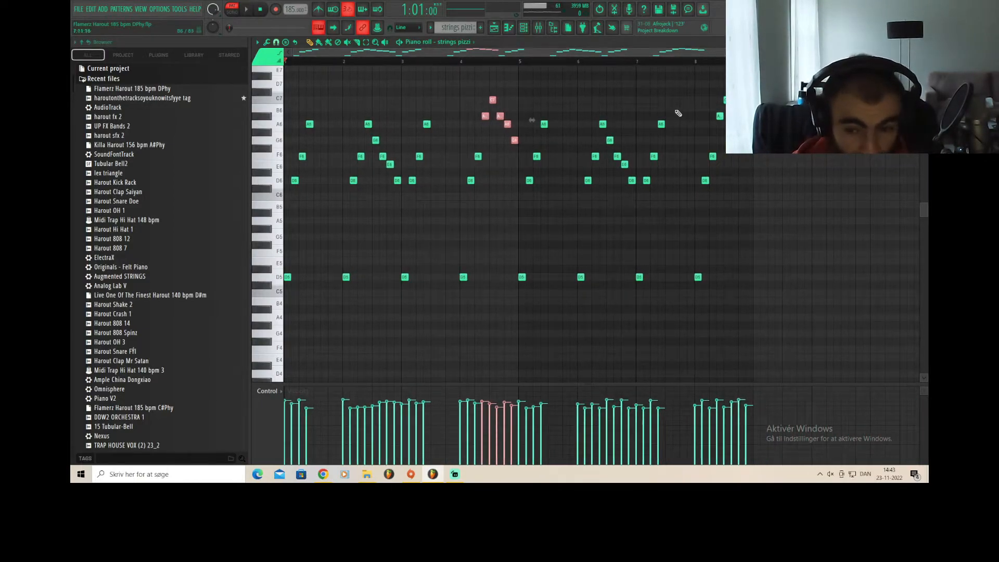
{"action": "scroll", "coordinate": [677, 113], "scroll_direction": "up", "scroll_amount": 3}
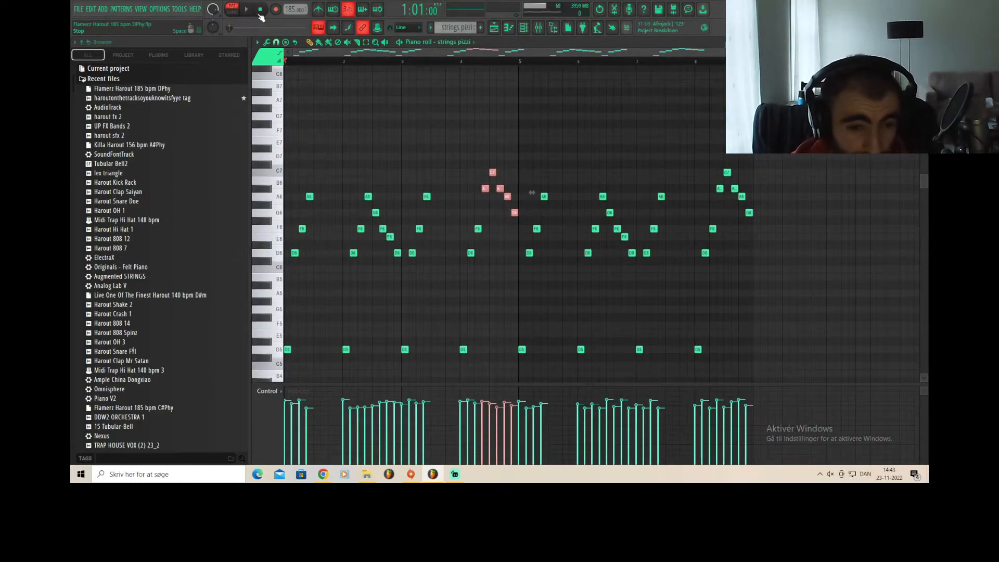
{"action": "left_click", "coordinate": [247, 10]}
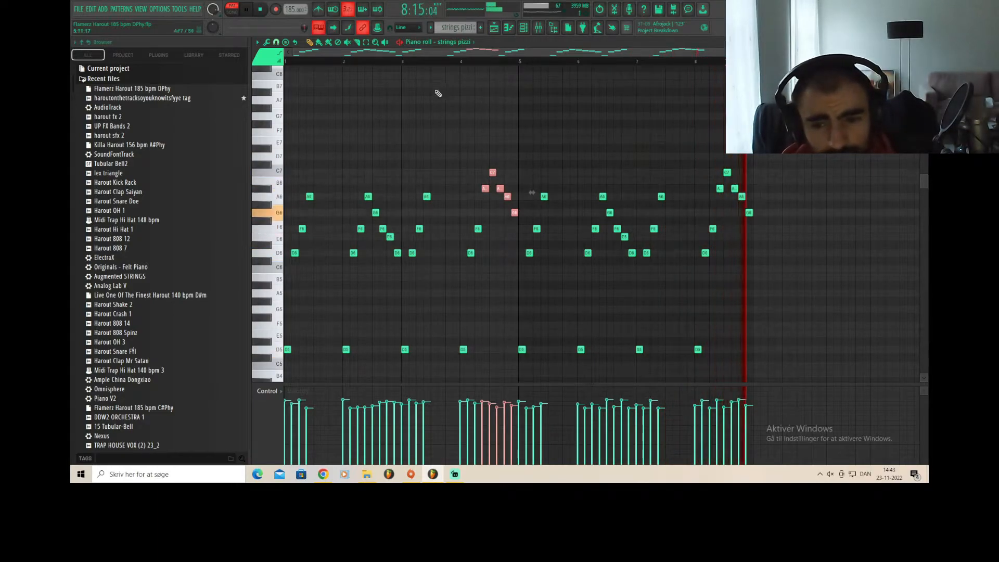
{"action": "left_click", "coordinate": [261, 10]}
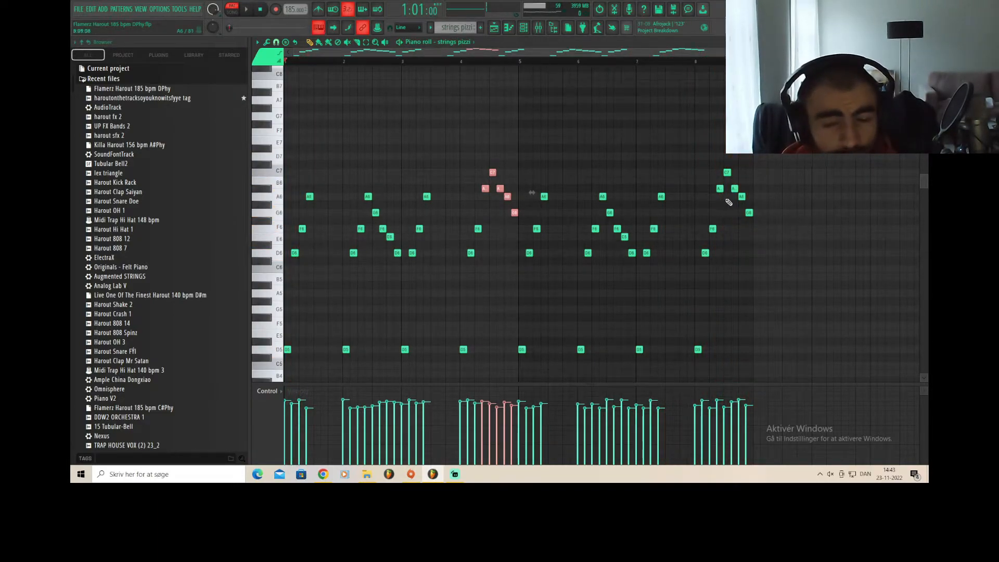
Step: Compare the high runs that close bars 4 and 8 by selecting each group of notes in turn
{"action": "left_click_drag", "start_coordinate": [517, 163], "coordinate": [484, 226]}
{"action": "left_click_drag", "start_coordinate": [773, 150], "coordinate": [717, 232]}
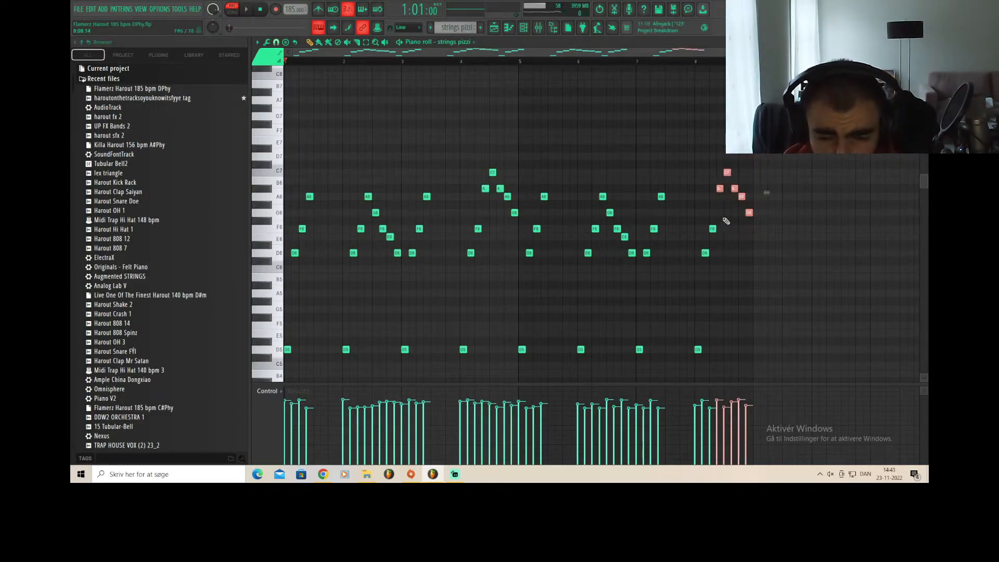
{"action": "left_click_drag", "start_coordinate": [770, 155], "coordinate": [718, 224]}
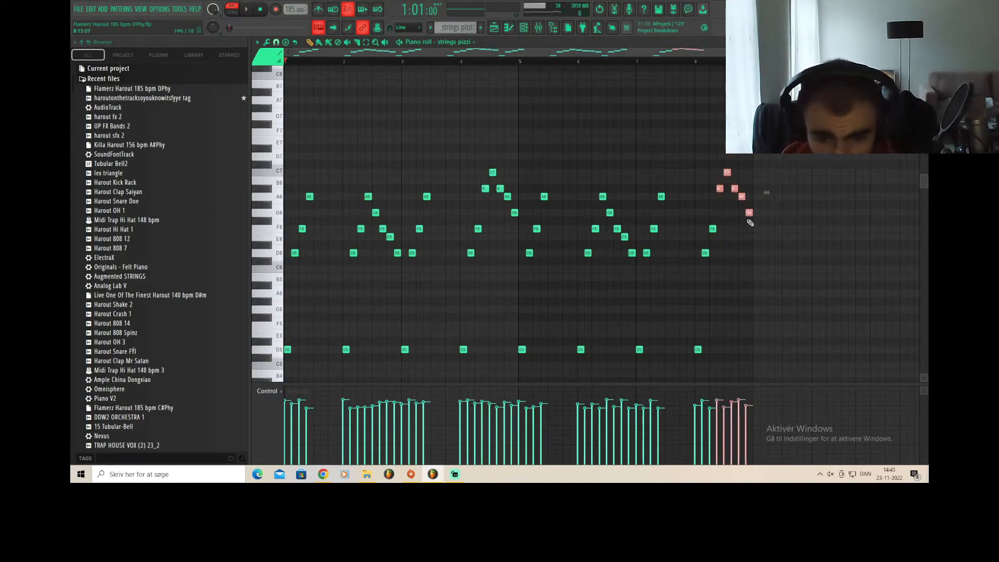
{"action": "left_click_drag", "start_coordinate": [517, 161], "coordinate": [480, 232]}
{"action": "left_click_drag", "start_coordinate": [771, 155], "coordinate": [718, 232]}
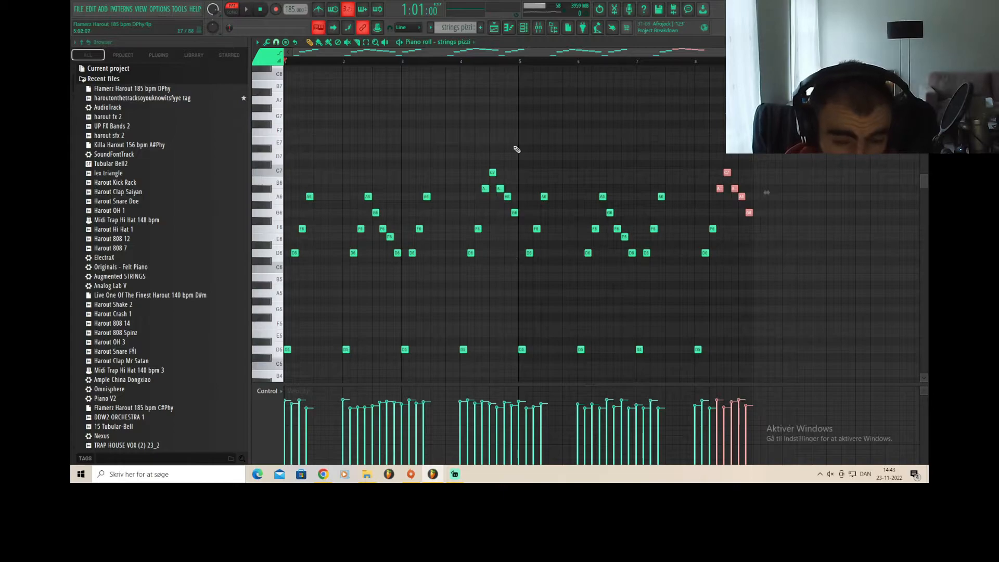
Step: Unmute the brass layer and strings pizzi tracks, mute the strings arp track, and play the selected playlist section in song mode
{"action": "left_click", "coordinate": [494, 27]}
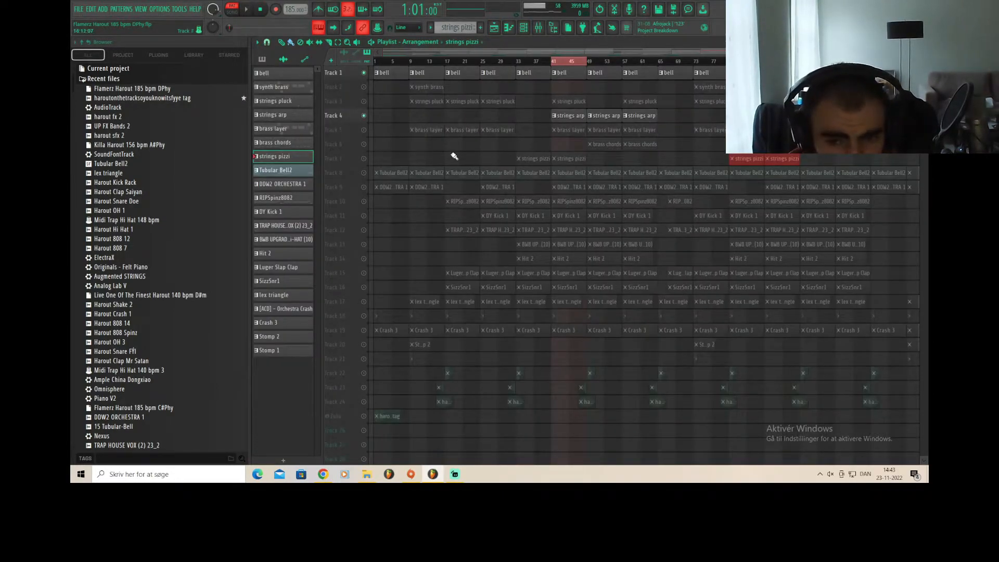
{"action": "left_click", "coordinate": [364, 130]}
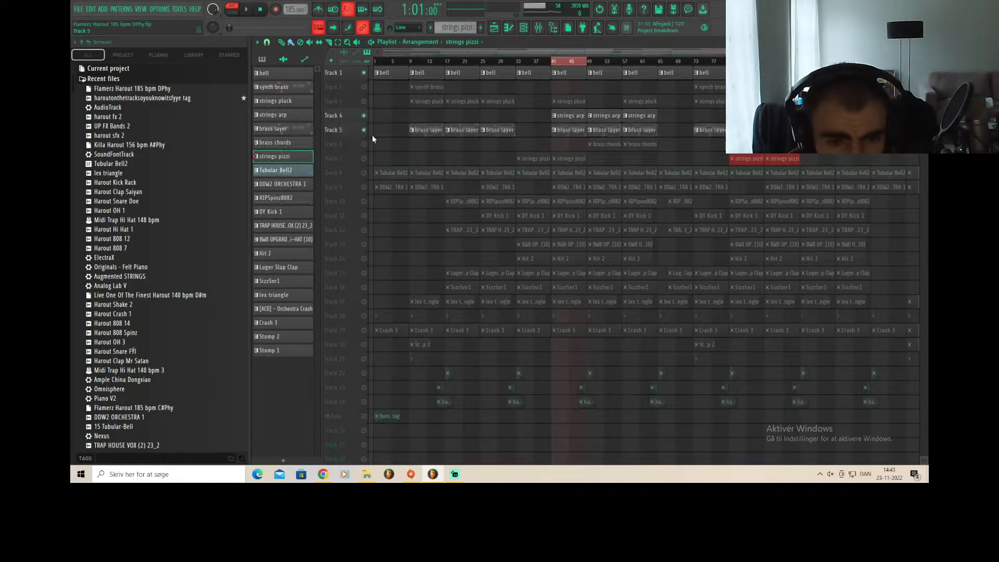
{"action": "left_click", "coordinate": [363, 116]}
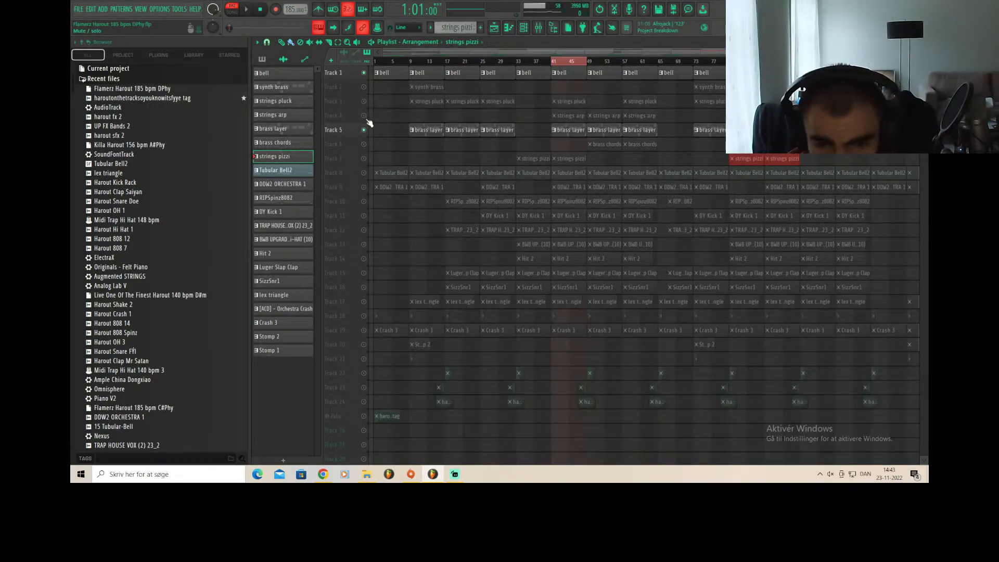
{"action": "left_click", "coordinate": [364, 159]}
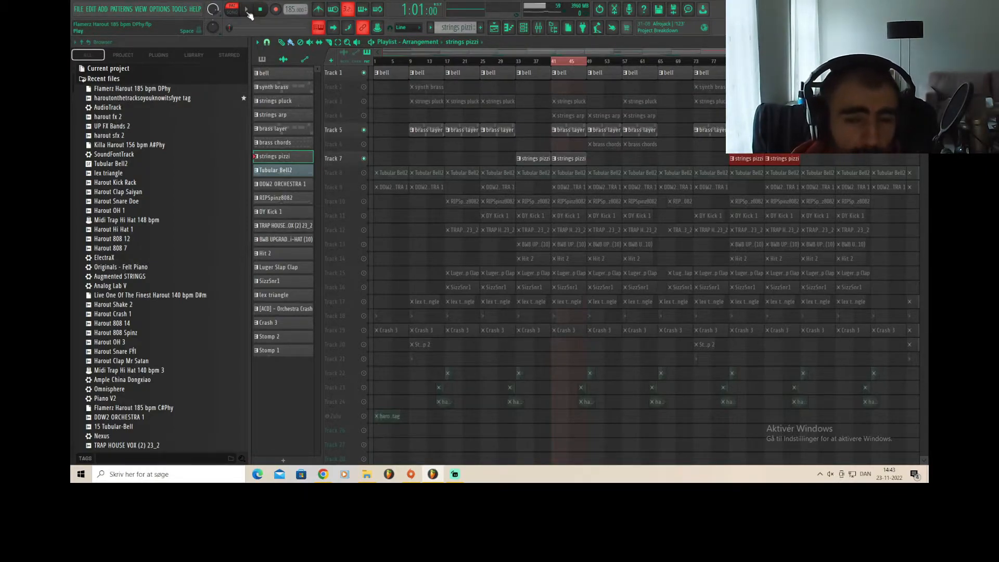
{"action": "key", "text": "l"}
{"action": "left_click", "coordinate": [246, 12]}
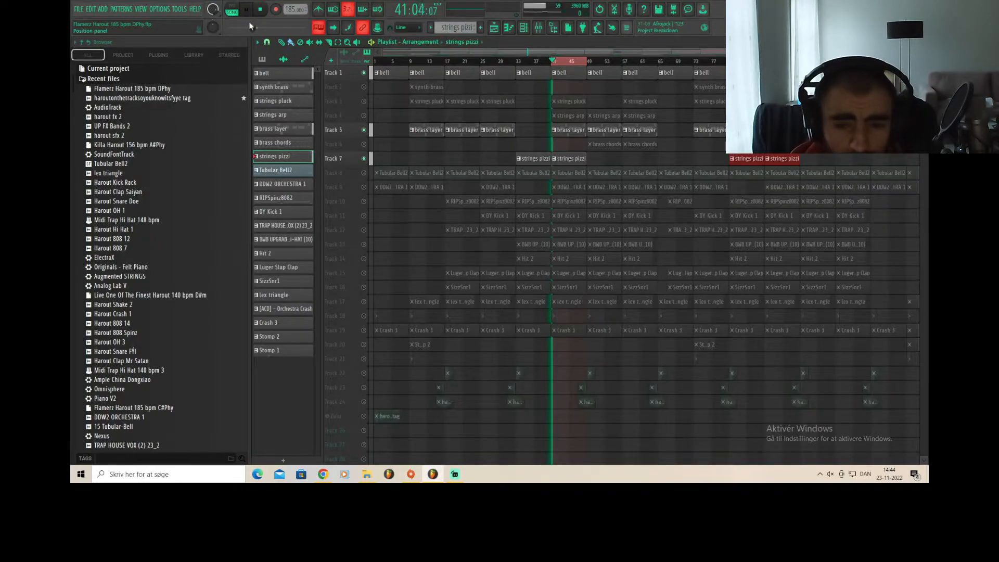
Step: Follow the strings pizzi notes in the piano roll during song playback, and stop playback
{"action": "left_click", "coordinate": [523, 29]}
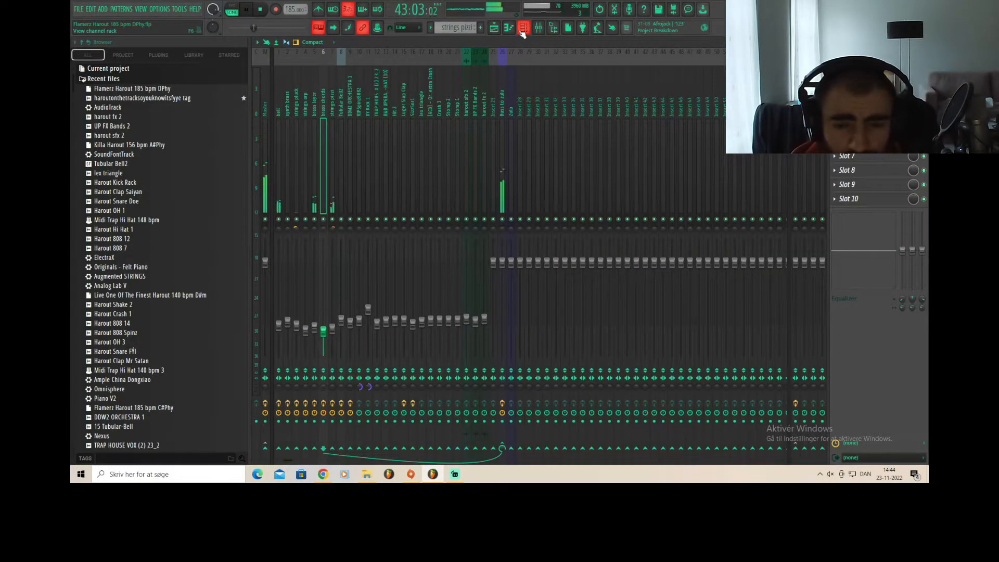
{"action": "left_click", "coordinate": [522, 31]}
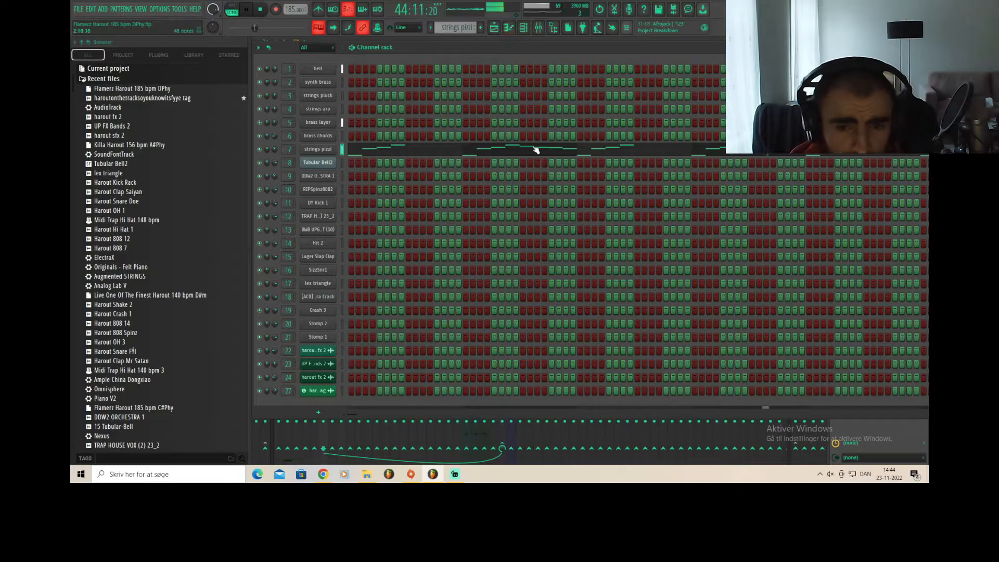
{"action": "key", "text": "F7"}
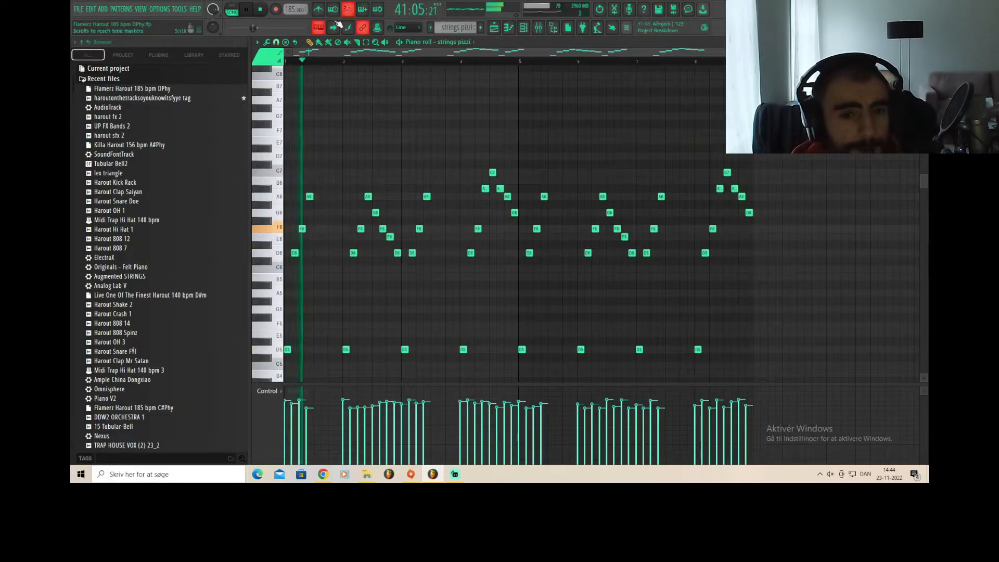
{"action": "key", "text": "space"}
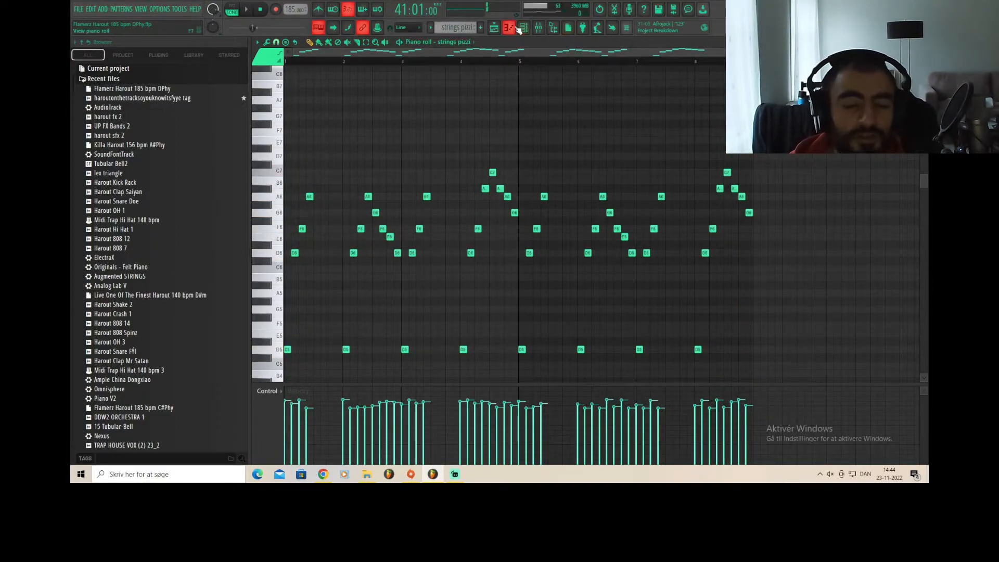
Step: Select the high runs in bars 8 and 4, the notes in bar 2, and bar 4's whole upper phrase
{"action": "left_click_drag", "start_coordinate": [795, 150], "coordinate": [722, 223]}
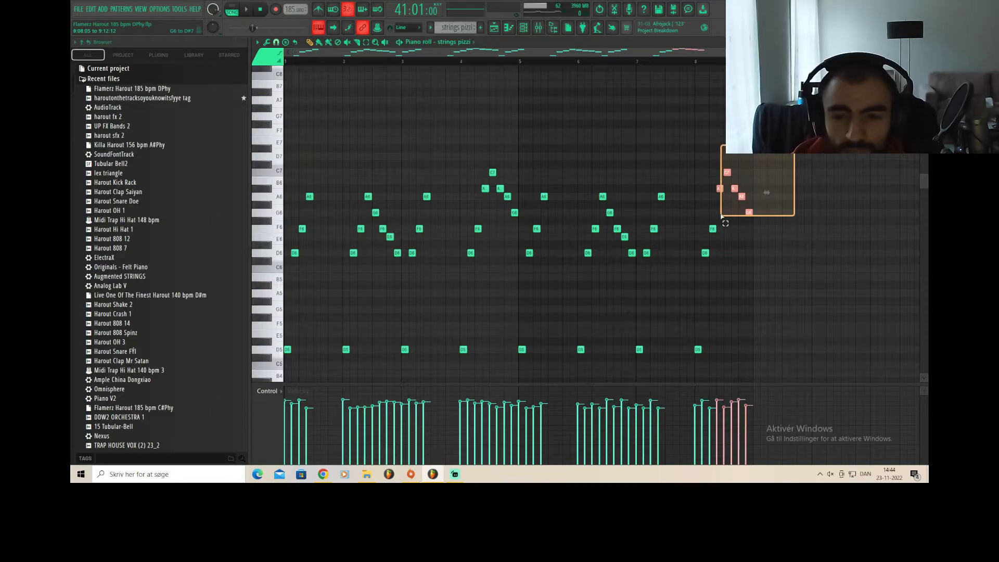
{"action": "left_click_drag", "start_coordinate": [520, 178], "coordinate": [488, 225]}
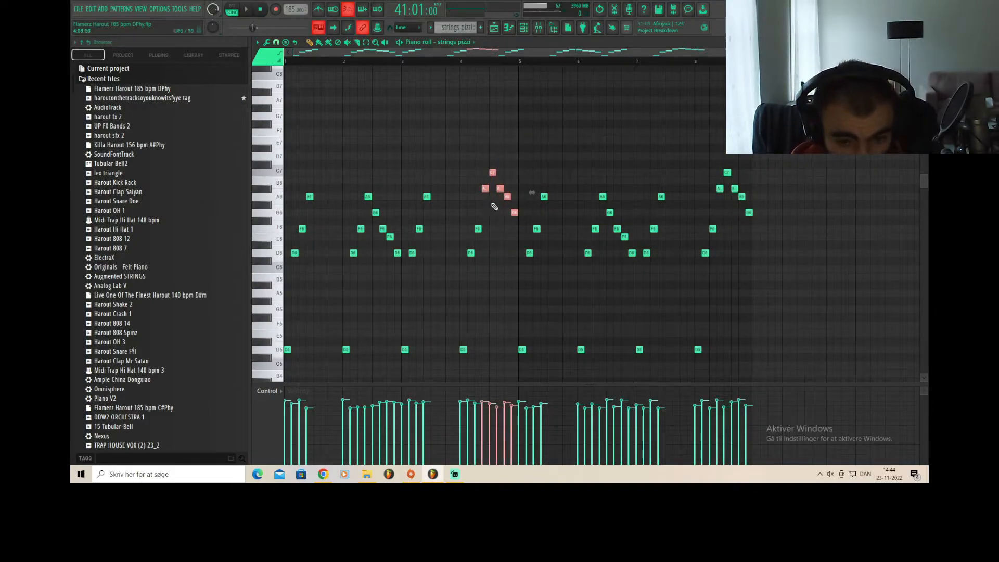
{"action": "left_click_drag", "start_coordinate": [401, 188], "coordinate": [364, 281]}
{"action": "left_click_drag", "start_coordinate": [514, 154], "coordinate": [471, 262]}
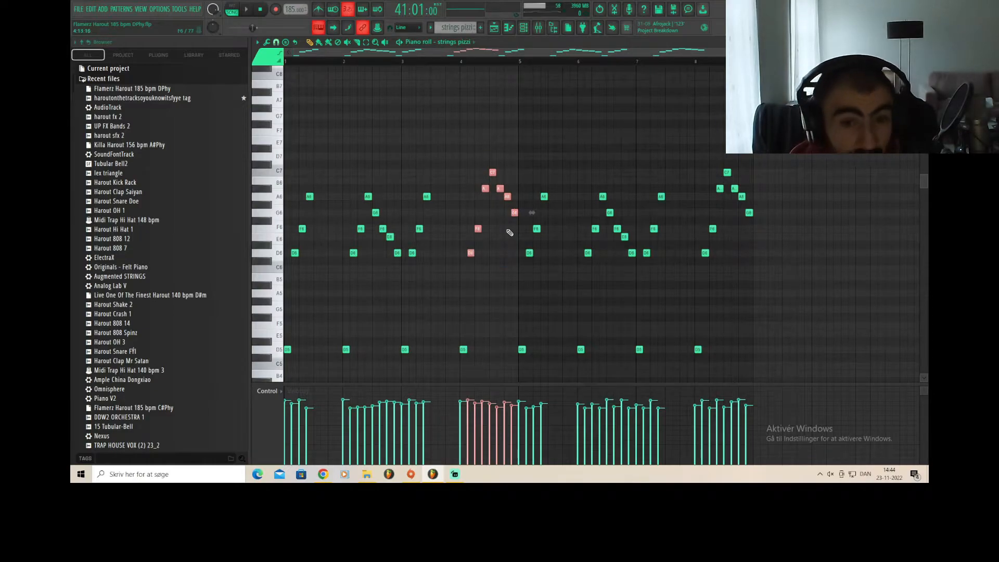
{"action": "scroll", "coordinate": [524, 264], "scroll_direction": "down", "scroll_amount": 2}
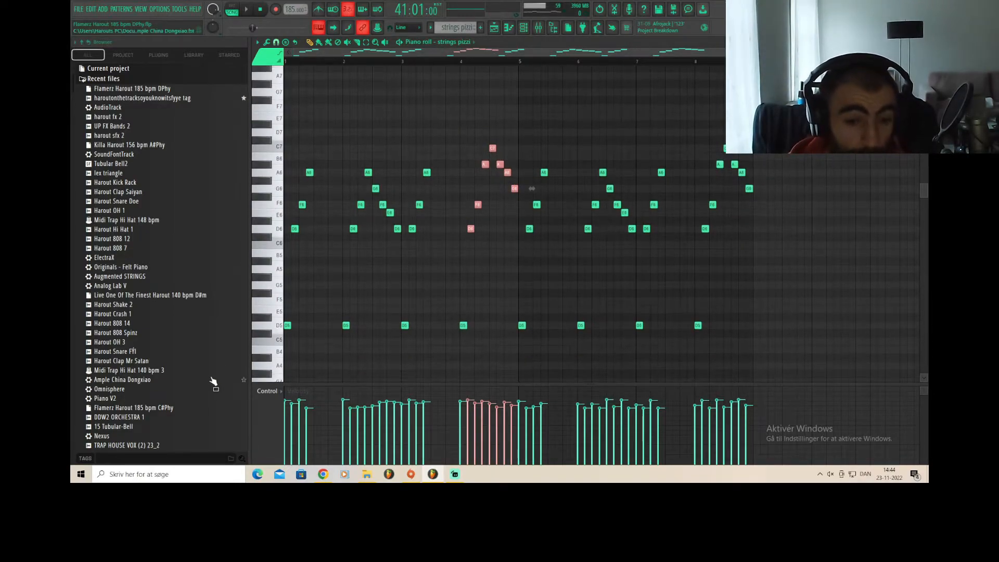
{"action": "scroll", "coordinate": [274, 315], "scroll_direction": "down", "scroll_amount": 1}
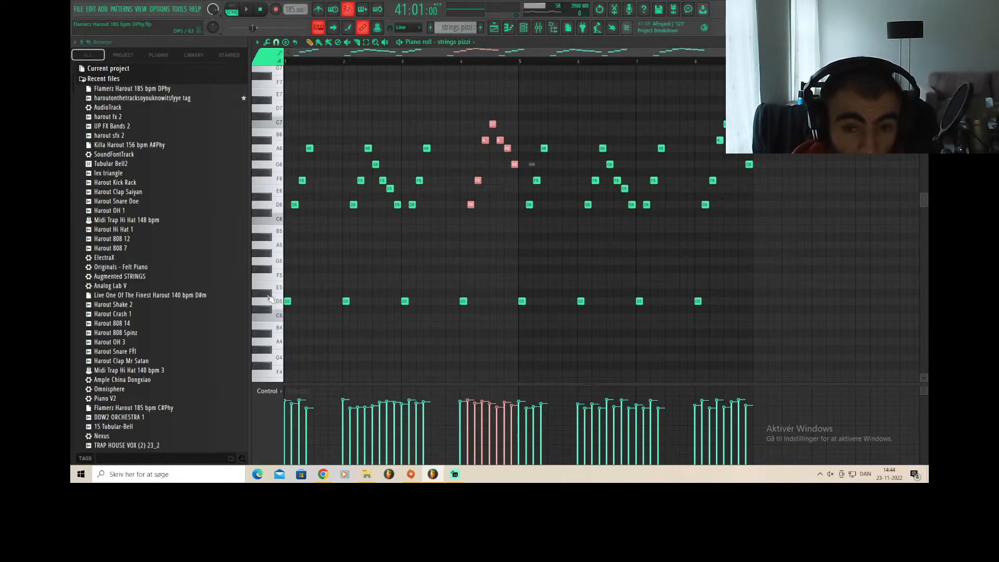
Step: Compare the full upper phrases of bars 4, 2 and 8 by selecting each one, and return to the playlist
{"action": "left_click_drag", "start_coordinate": [692, 95], "coordinate": [777, 239]}
{"action": "left_click_drag", "start_coordinate": [513, 87], "coordinate": [468, 232]}
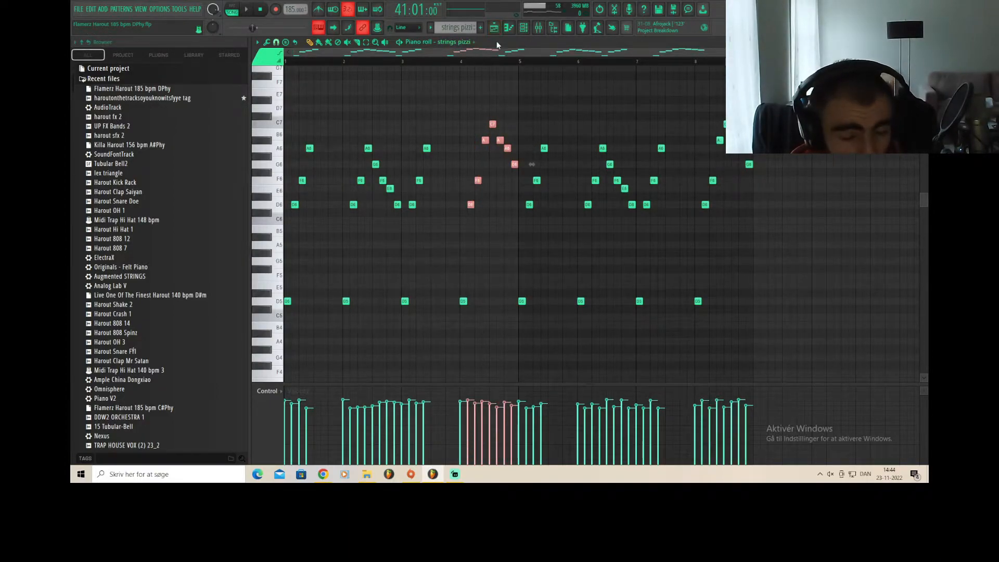
{"action": "left_click_drag", "start_coordinate": [522, 111], "coordinate": [472, 229]}
{"action": "left_click_drag", "start_coordinate": [396, 128], "coordinate": [353, 232]}
{"action": "left_click_drag", "start_coordinate": [752, 96], "coordinate": [703, 243]}
{"action": "left_click", "coordinate": [494, 27]}
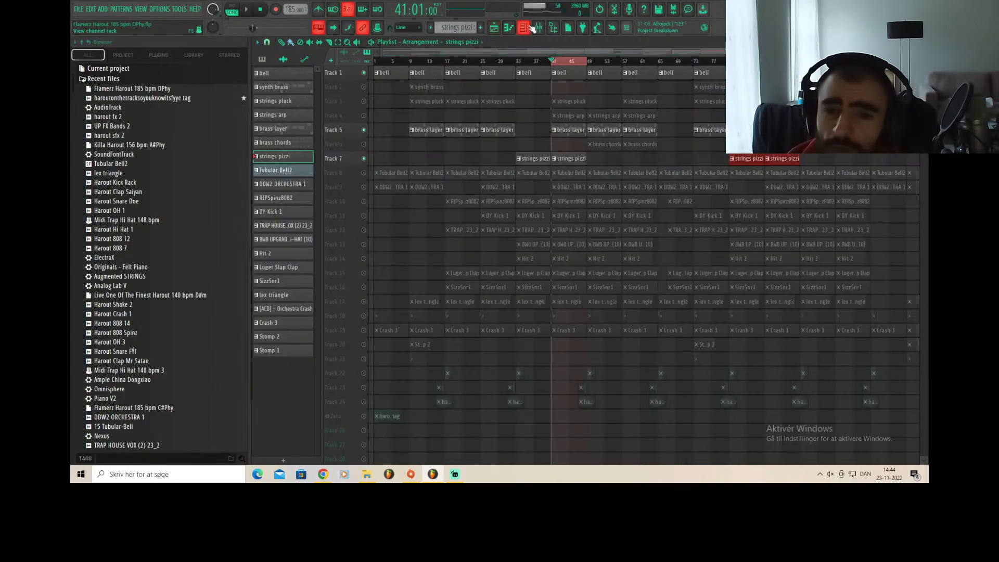
Step: Mute the strings pizzi and brass layer tracks in the playlist
{"action": "left_click", "coordinate": [362, 159]}
{"action": "left_click", "coordinate": [363, 130]}
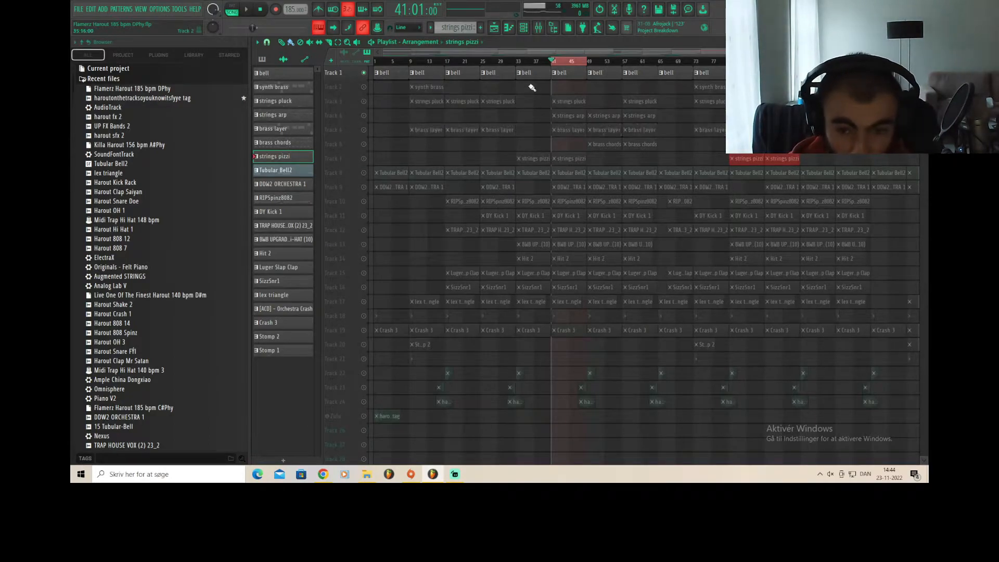
Step: Switch to the synth brass pattern, show its notes in the piano roll, and play it in pattern mode before stopping
{"action": "key", "text": "F6"}
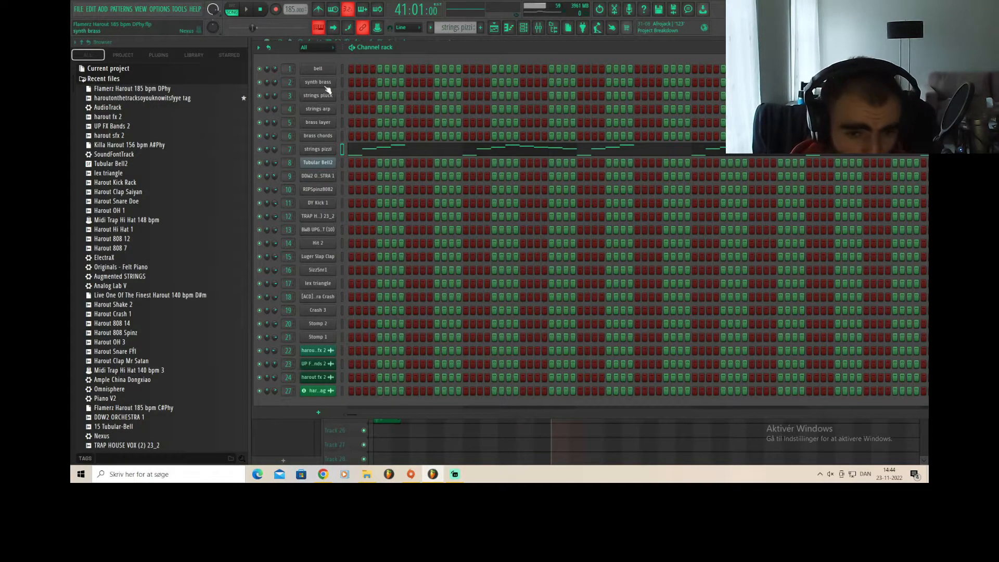
{"action": "scroll", "coordinate": [461, 27], "scroll_direction": "up", "scroll_amount": 6}
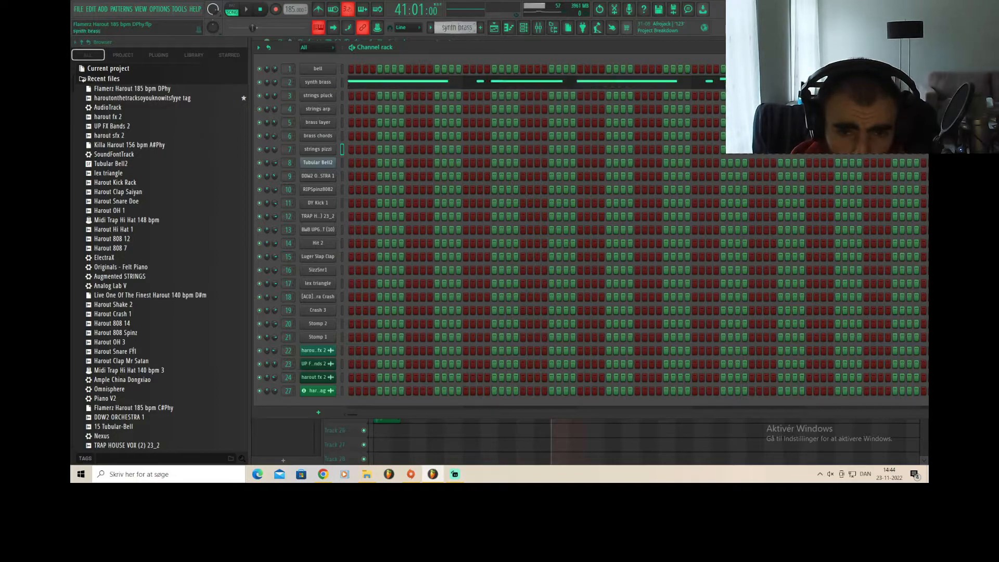
{"action": "scroll", "coordinate": [460, 26], "scroll_direction": "down", "scroll_amount": 1}
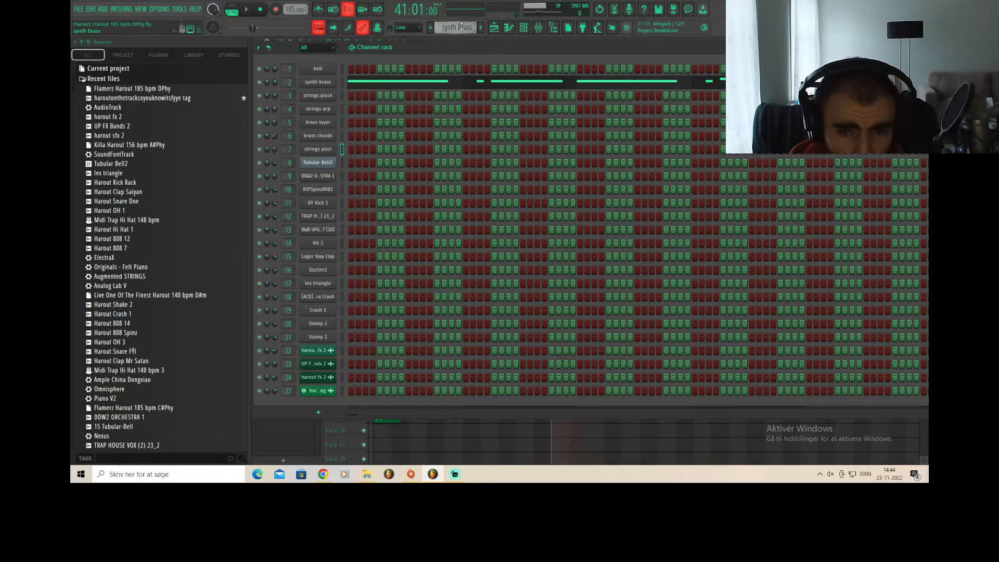
{"action": "left_click", "coordinate": [359, 86]}
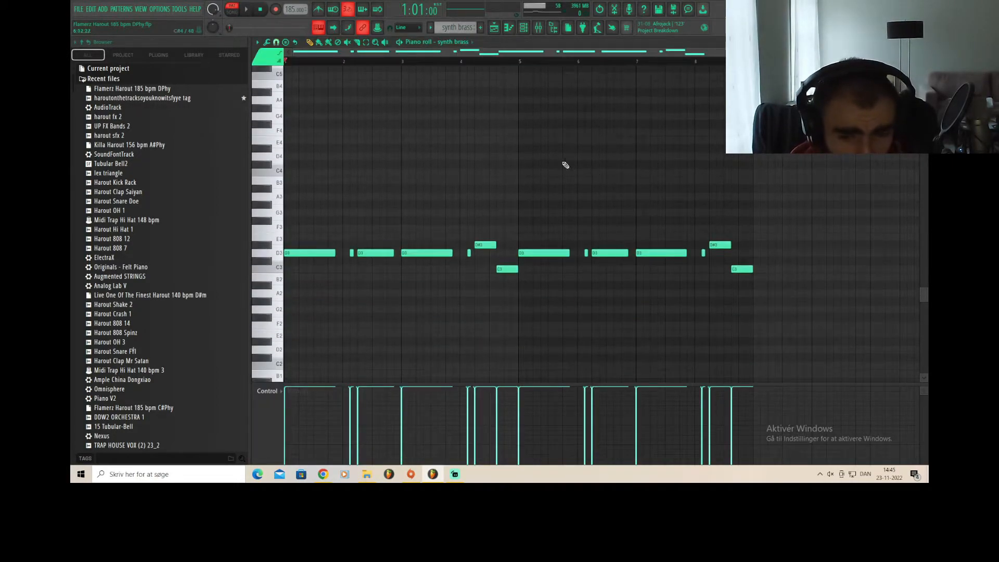
{"action": "left_click", "coordinate": [249, 10]}
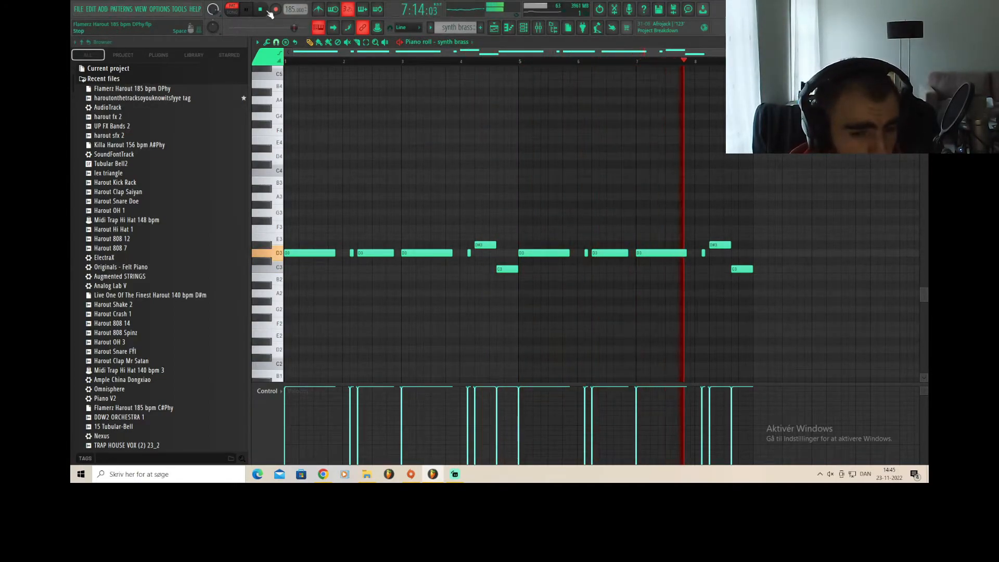
{"action": "left_click", "coordinate": [260, 10]}
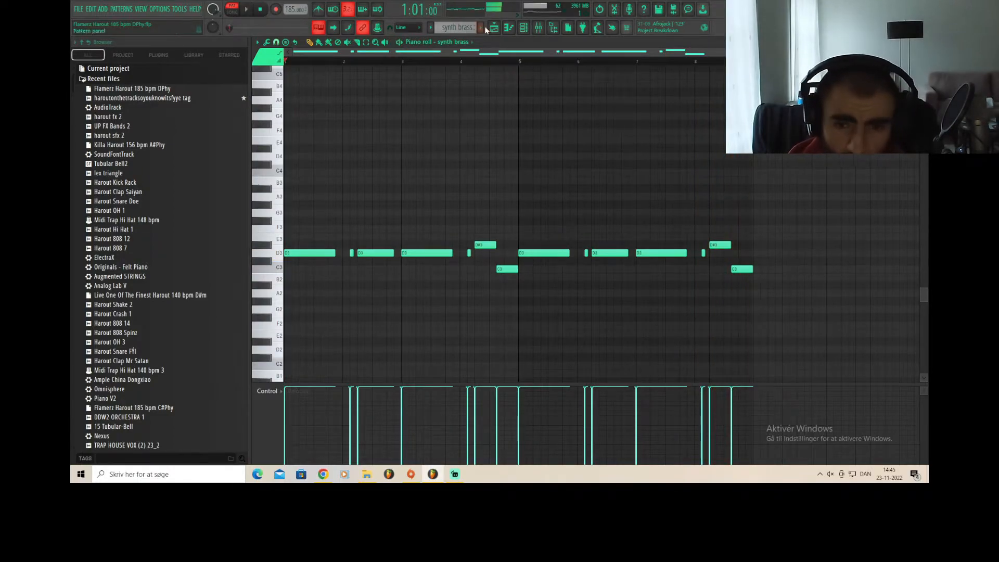
Step: Inspect the Nexus preset loaded on the synth brass channel, and close the plugin window
{"action": "left_click", "coordinate": [538, 27]}
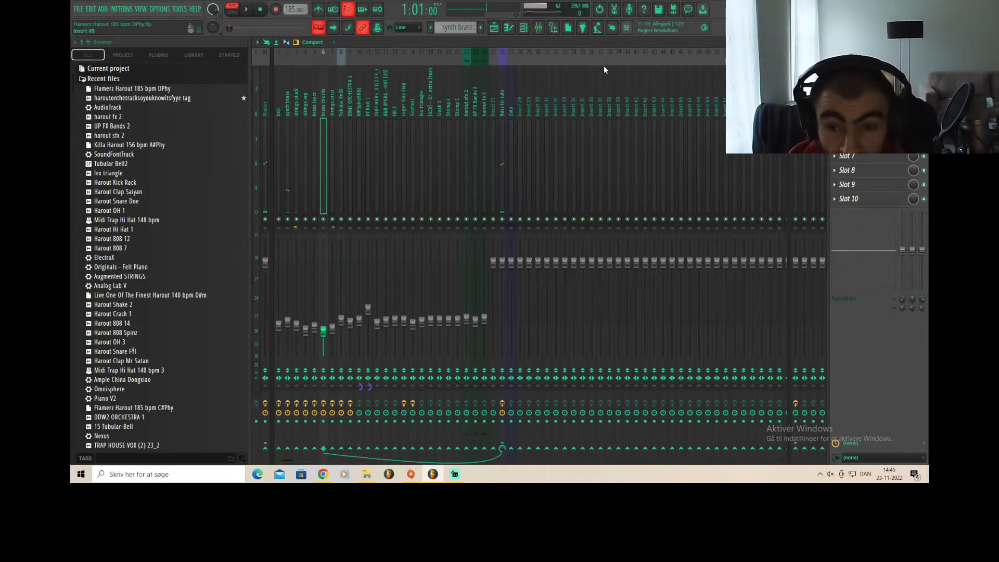
{"action": "left_click", "coordinate": [539, 28]}
{"action": "left_click", "coordinate": [329, 83]}
{"action": "left_click", "coordinate": [320, 135]}
{"action": "left_click", "coordinate": [304, 135]}
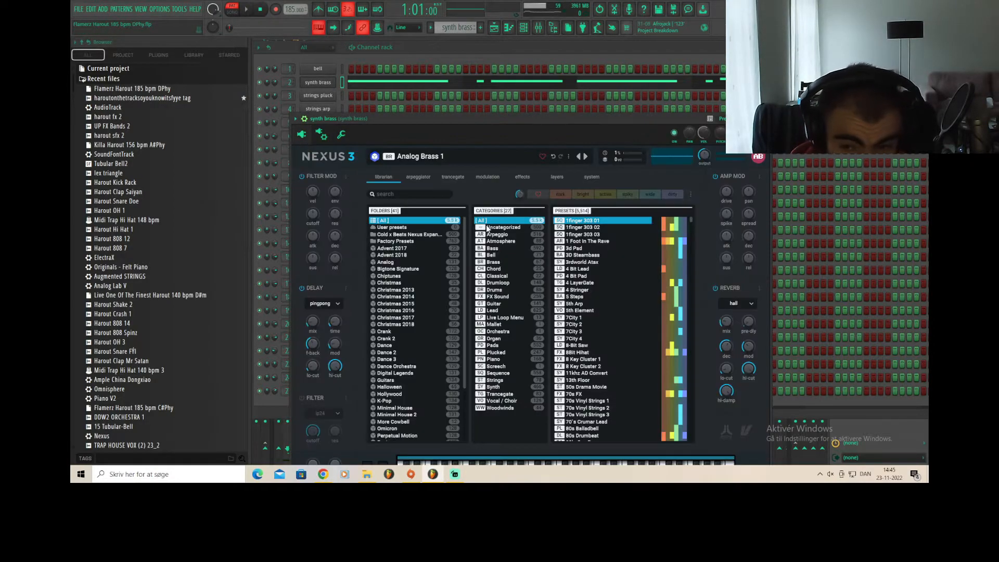
{"action": "left_click_drag", "start_coordinate": [431, 120], "coordinate": [428, 115]}
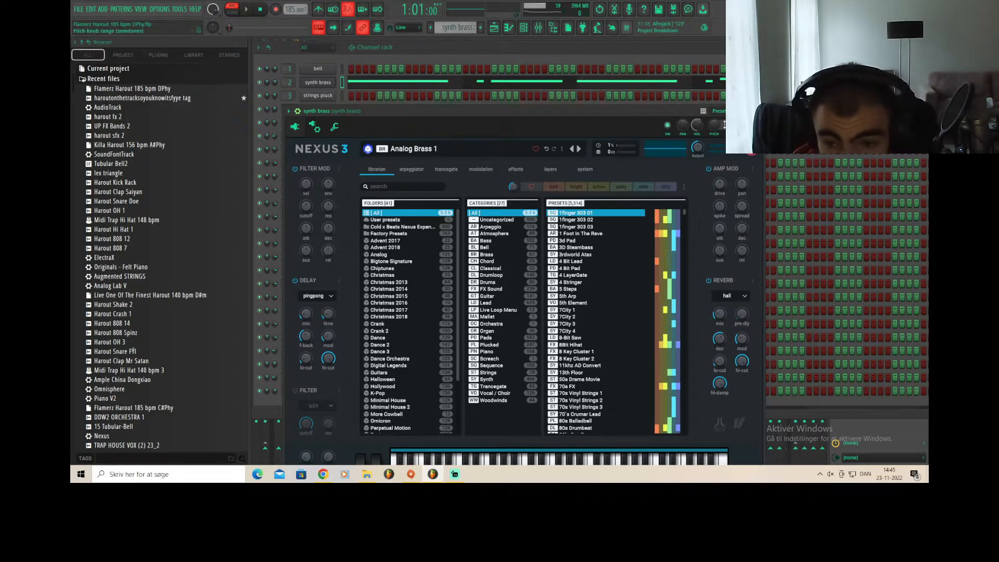
{"action": "left_click", "coordinate": [760, 111]}
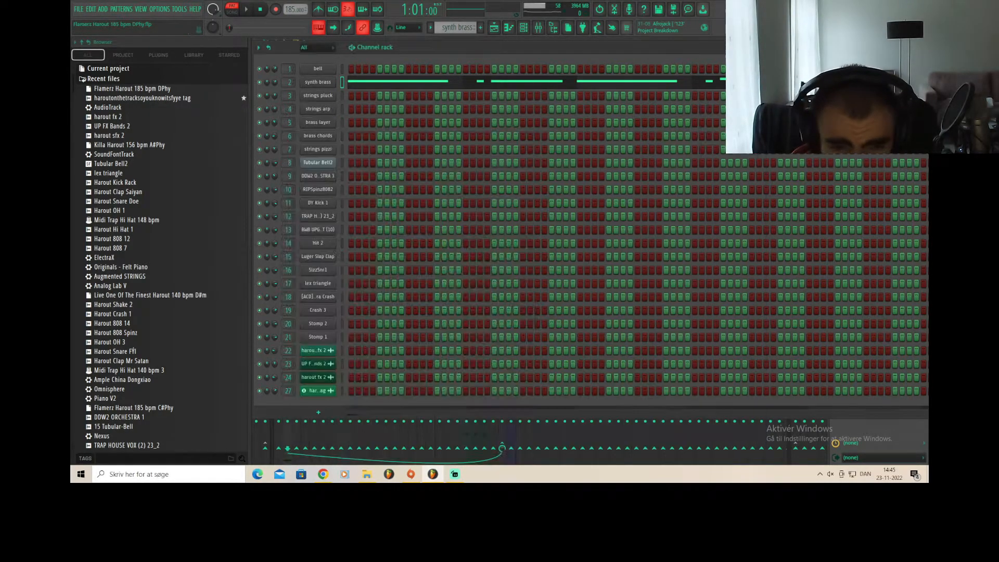
Step: Inspect the EffectRack and Soundgoodizer effects on the synth brass mixer insert, closing each one
{"action": "left_click", "coordinate": [523, 27]}
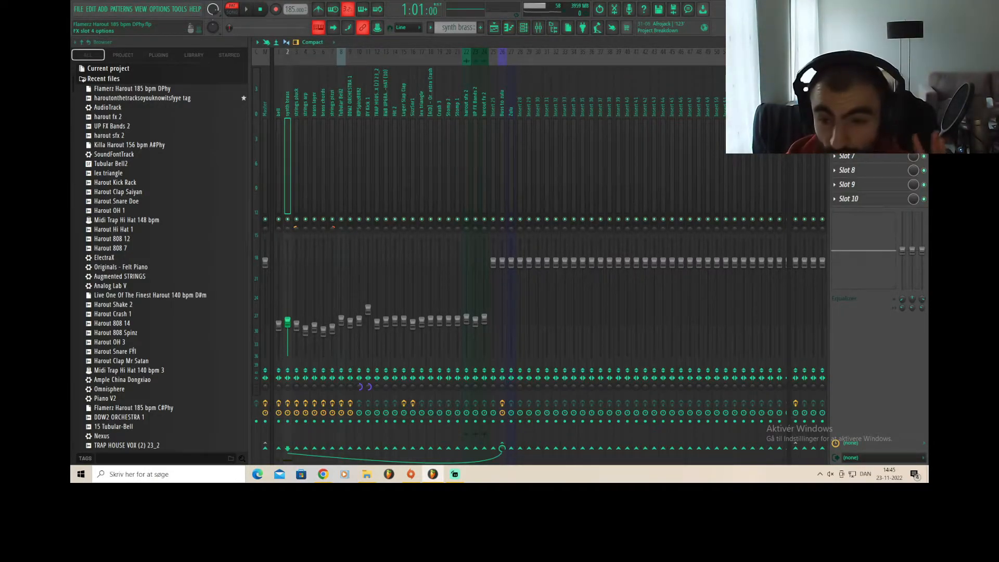
{"action": "left_click", "coordinate": [861, 127]}
{"action": "left_click_drag", "start_coordinate": [558, 158], "coordinate": [555, 147]}
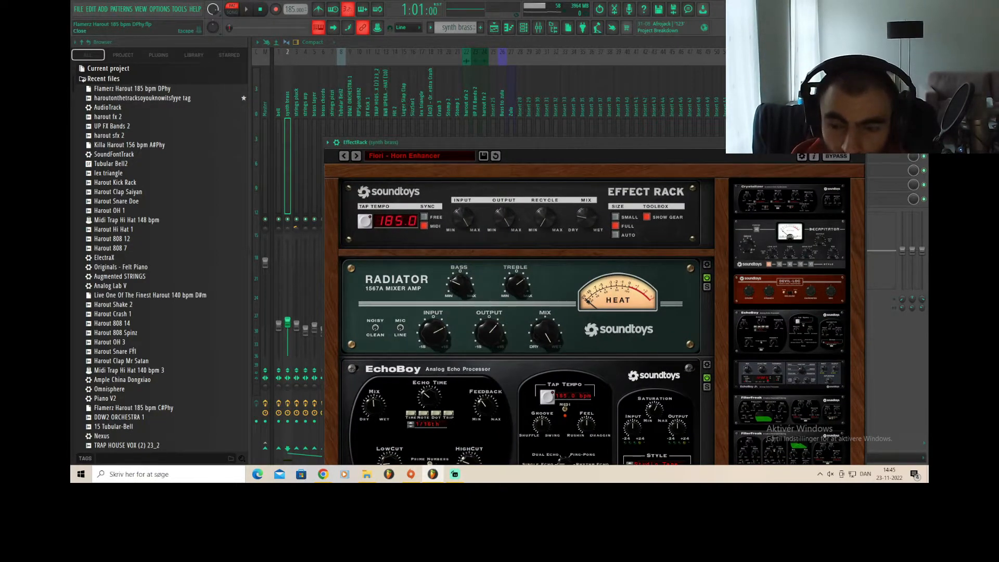
{"action": "left_click", "coordinate": [857, 155]}
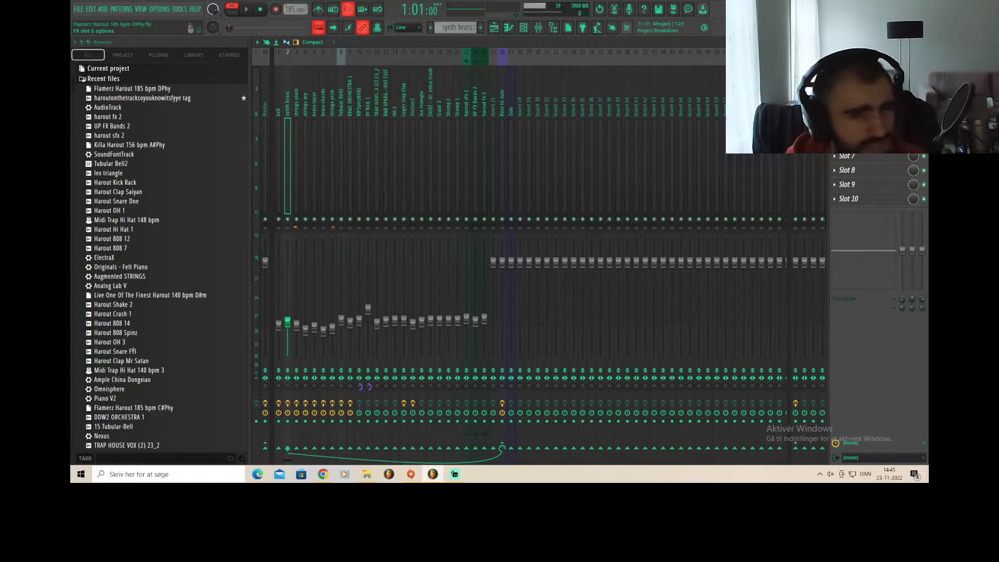
{"action": "left_click", "coordinate": [860, 142]}
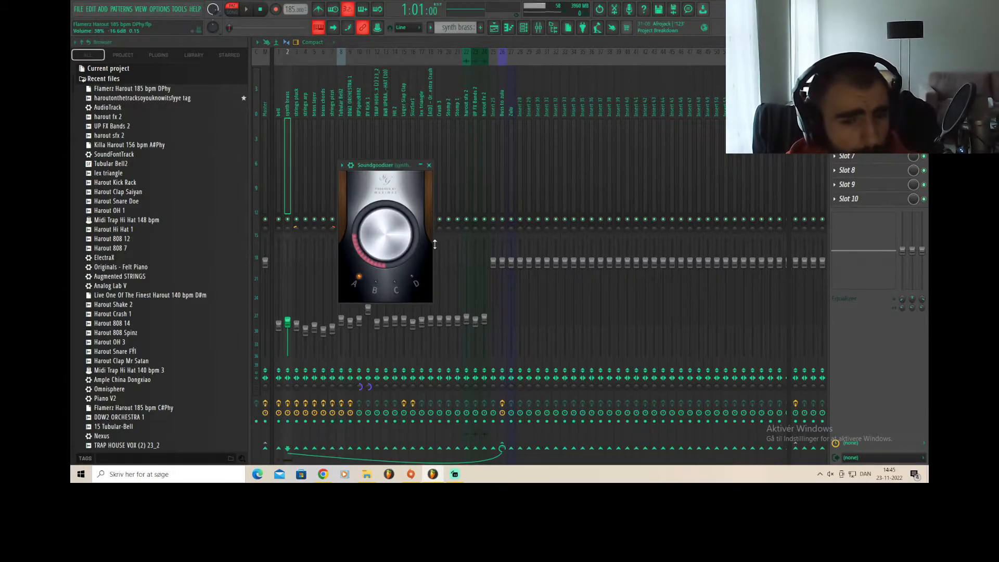
{"action": "left_click", "coordinate": [428, 164]}
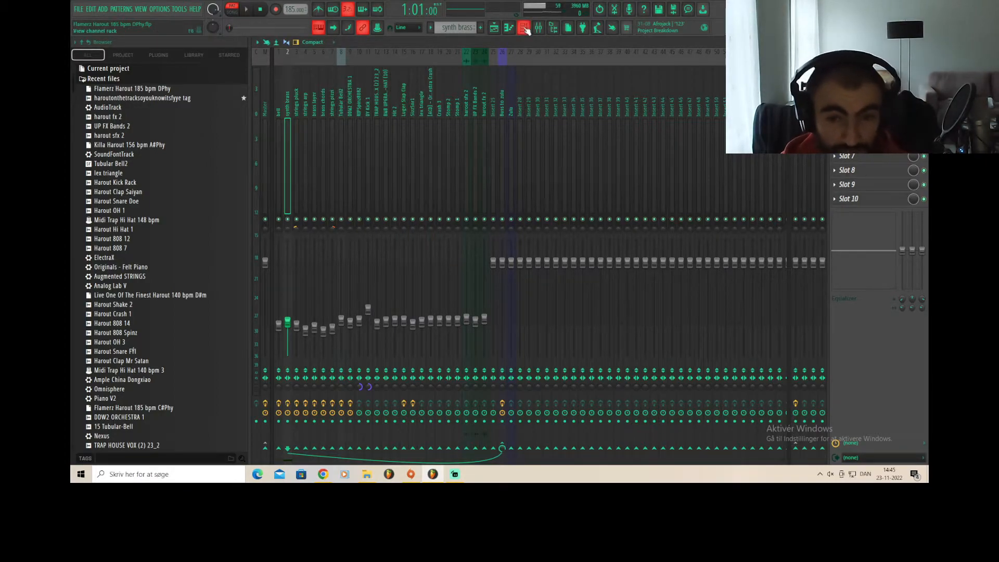
Step: Play the synth brass pattern with the mixer on display, and stop playback
{"action": "key", "text": "F6"}
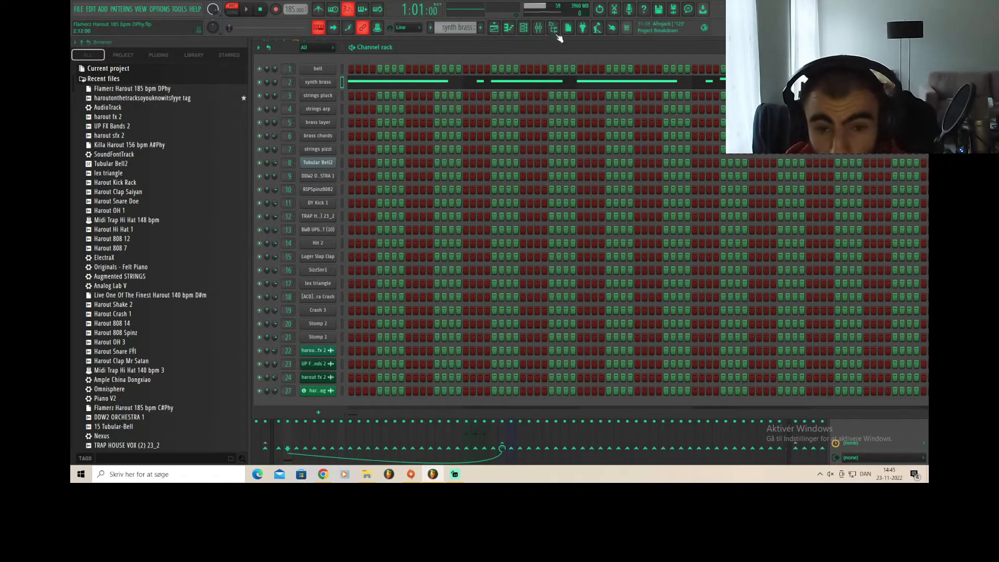
{"action": "left_click", "coordinate": [542, 31]}
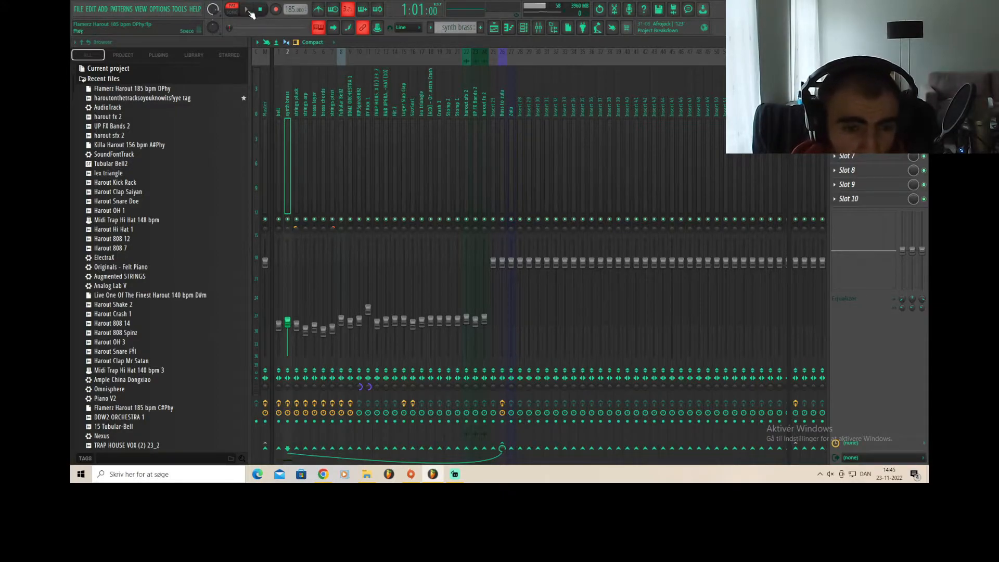
{"action": "left_click", "coordinate": [249, 10]}
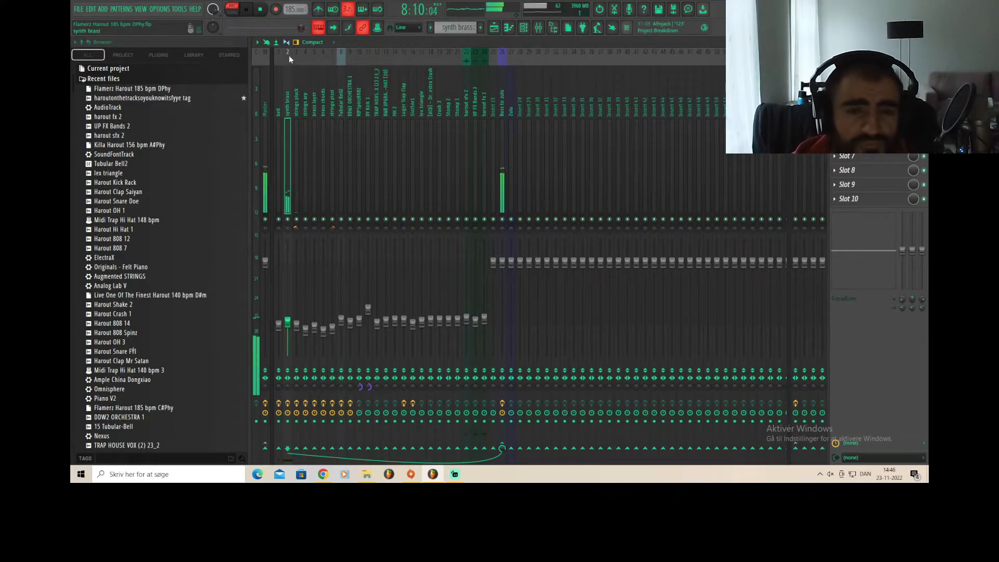
{"action": "left_click", "coordinate": [263, 9]}
Step: Show the playlist to see where the synth brass pattern sits in the arrangement
{"action": "left_click", "coordinate": [523, 29]}
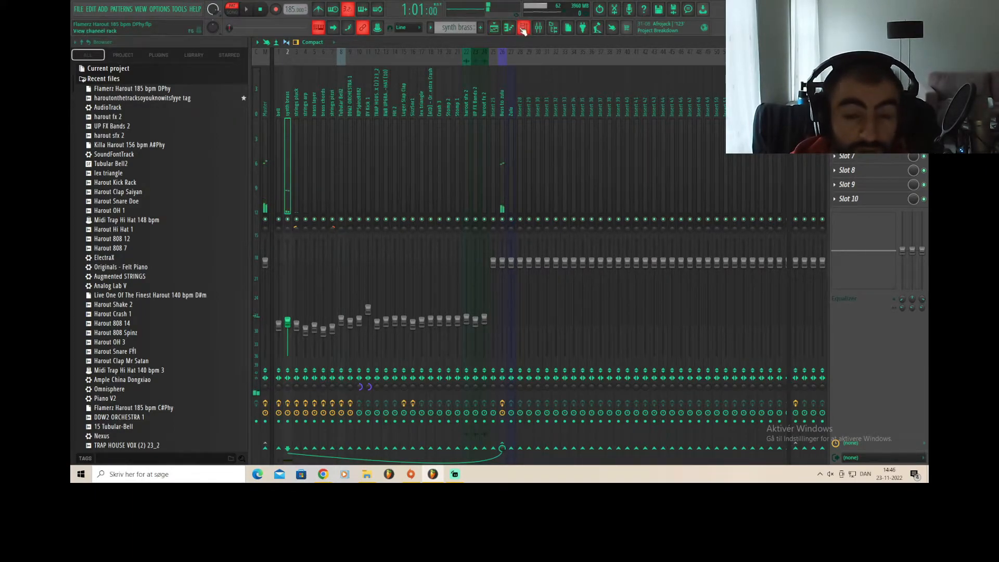
{"action": "left_click", "coordinate": [509, 29]}
{"action": "left_click", "coordinate": [495, 29]}
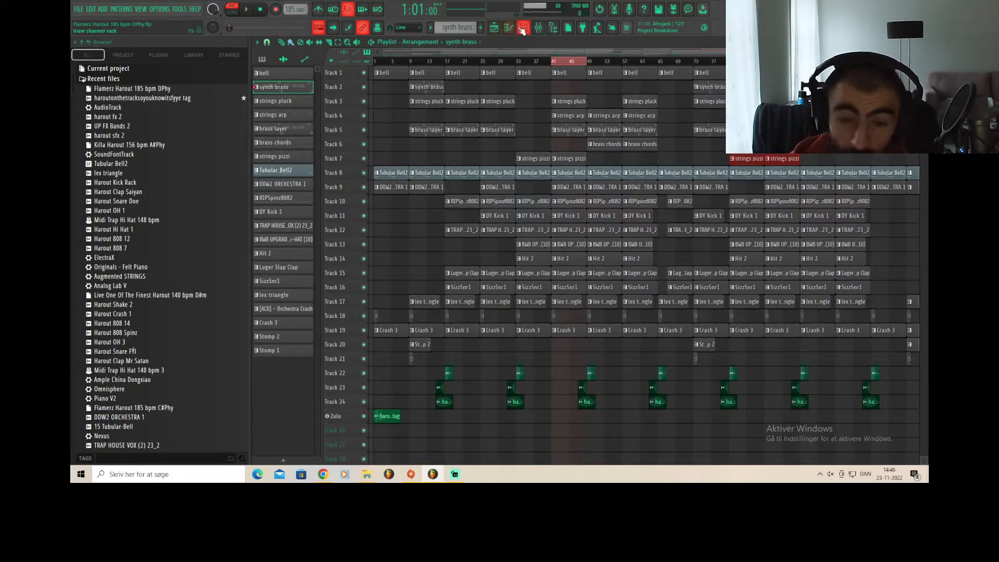
Step: Switch to the Tubular Bell2 pattern and show its notes in the piano roll
{"action": "left_click", "coordinate": [524, 28]}
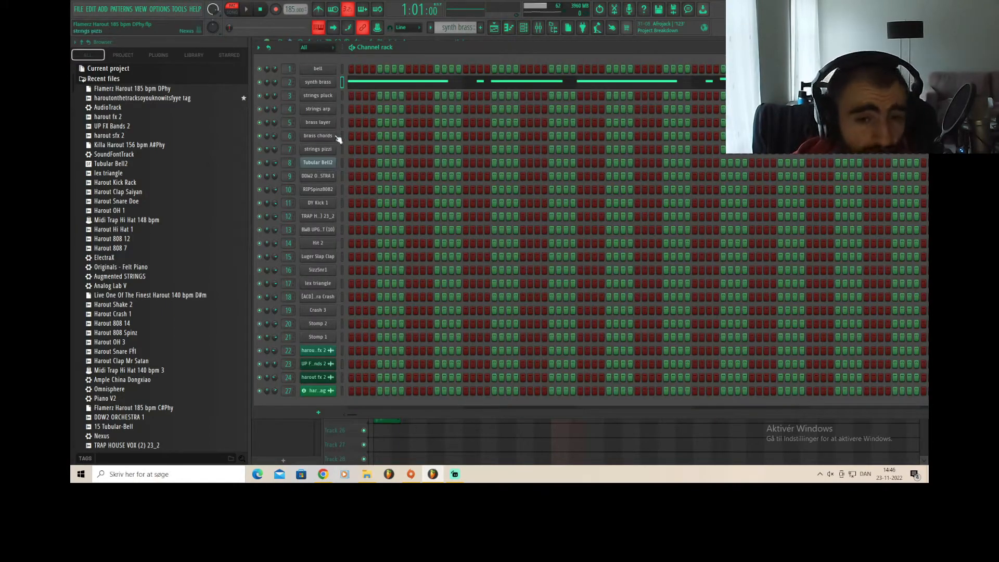
{"action": "left_click", "coordinate": [467, 28]}
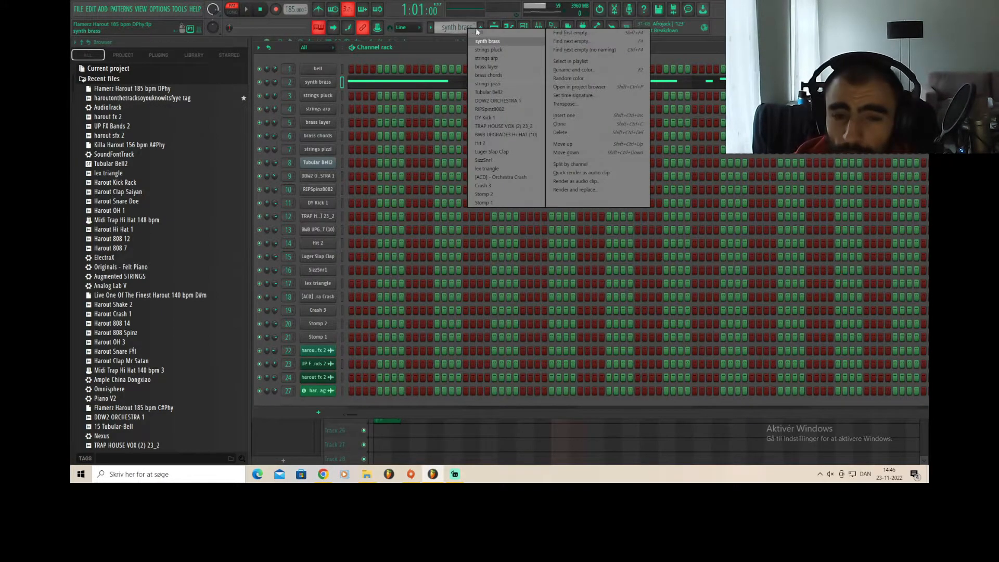
{"action": "left_click", "coordinate": [495, 92]}
{"action": "left_click", "coordinate": [411, 165]}
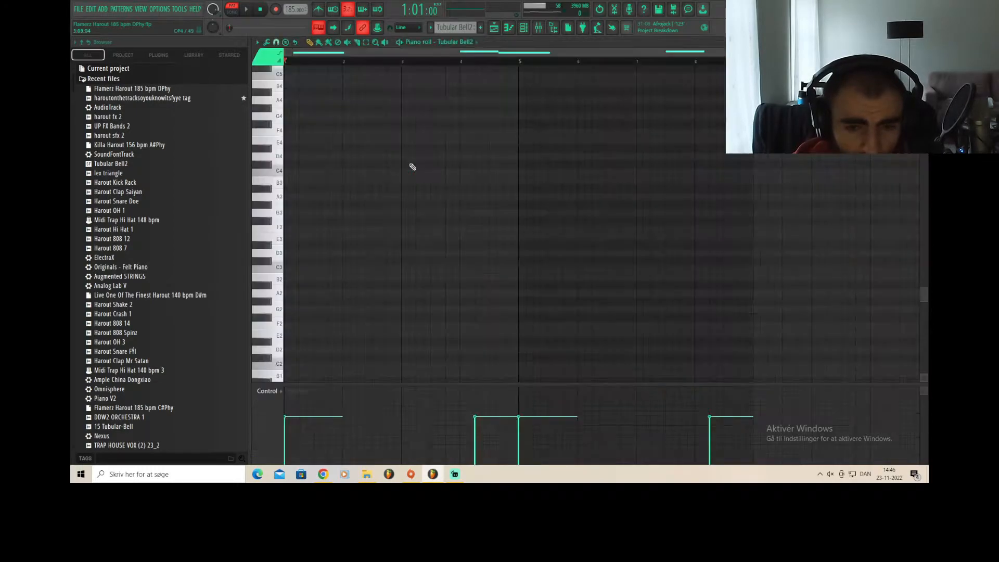
{"action": "scroll", "coordinate": [420, 59], "scroll_direction": "up", "scroll_amount": 3}
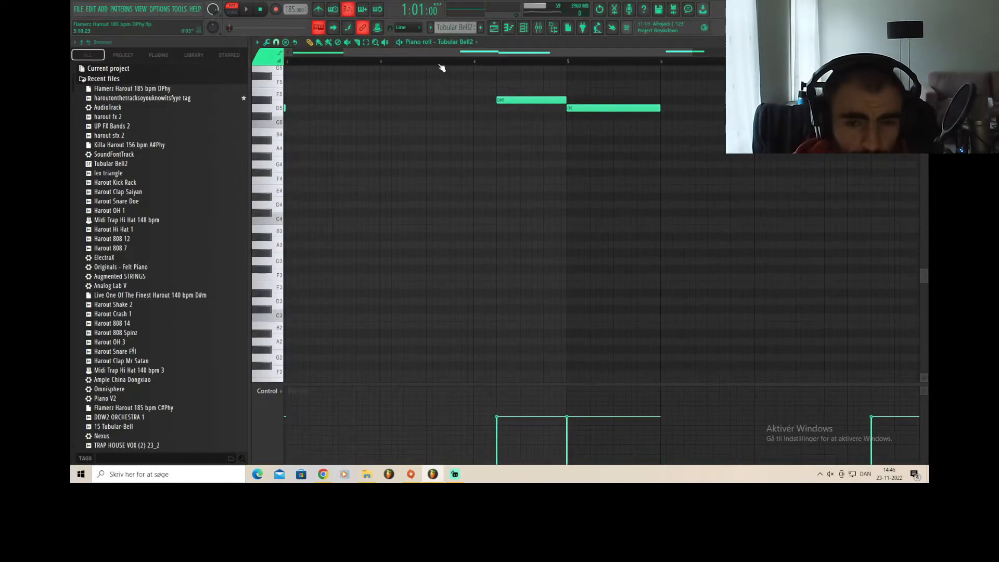
Step: Inspect the SoundFont Player patch used by the Tubular Bell2 channel, and close the plugin window
{"action": "left_click", "coordinate": [509, 28]}
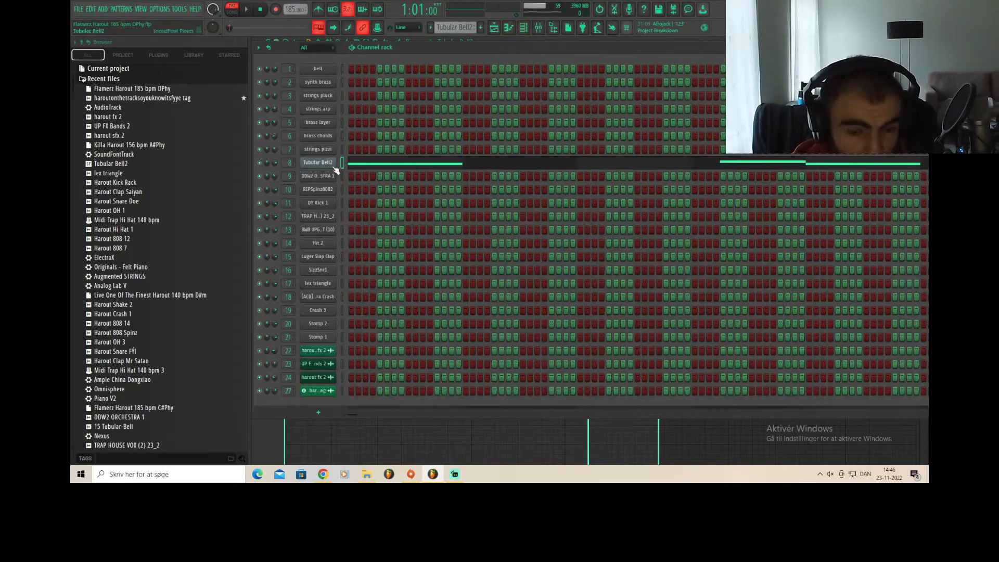
{"action": "left_click", "coordinate": [322, 162]}
{"action": "left_click", "coordinate": [344, 159]}
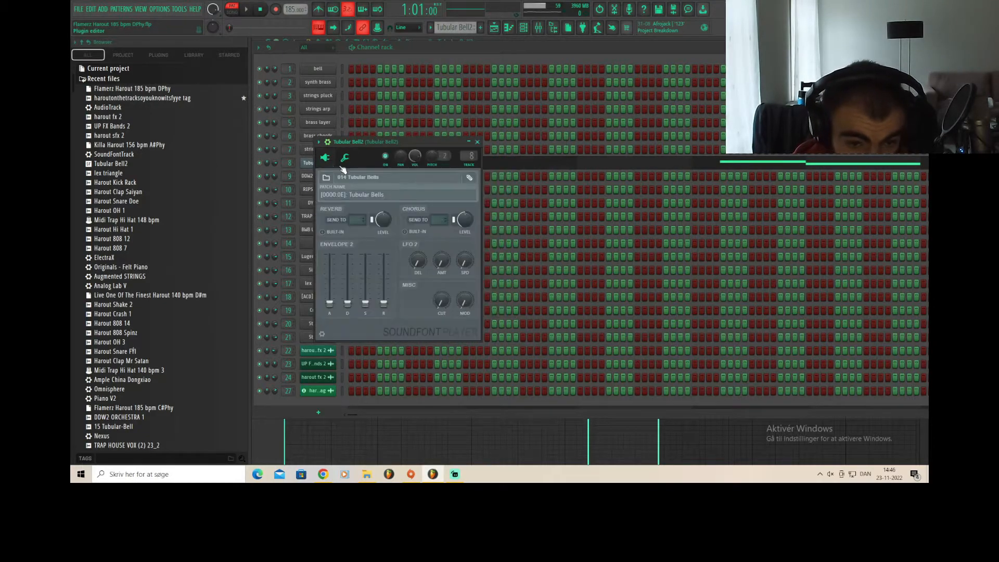
{"action": "left_click", "coordinate": [478, 142]}
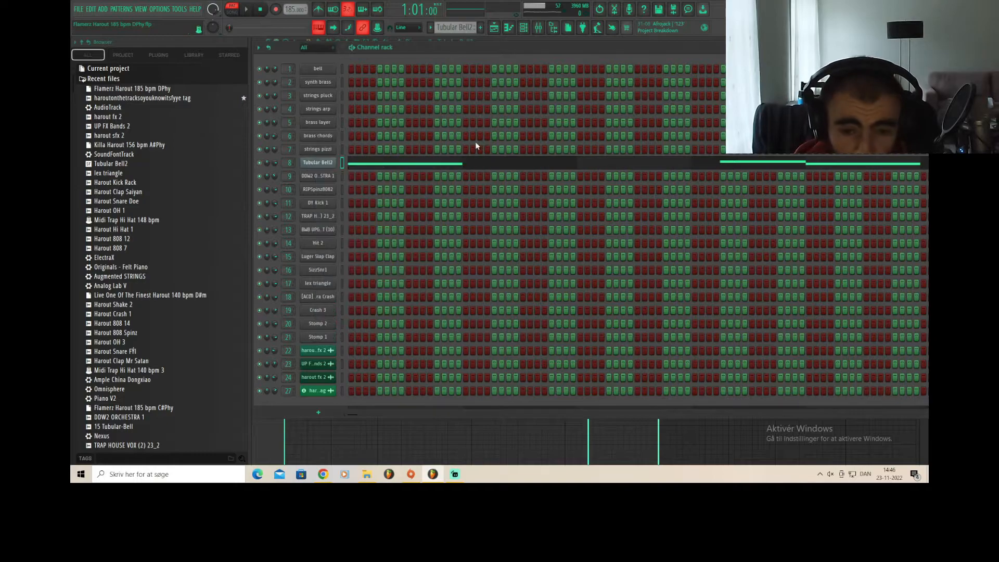
{"action": "left_click", "coordinate": [328, 163]}
{"action": "left_click", "coordinate": [477, 142]}
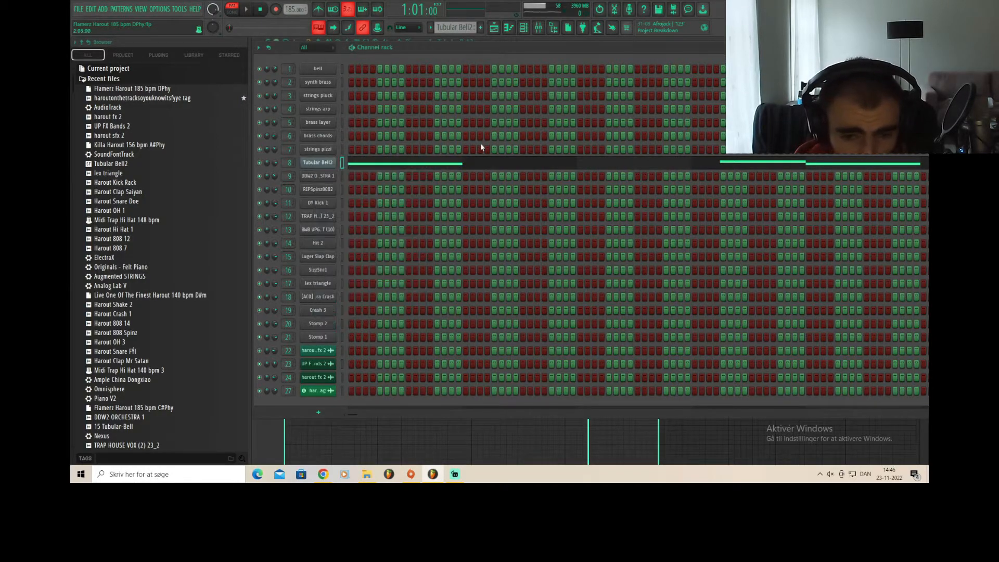
Step: Play the Tubular Bell2 pattern while viewing its piano roll notes and mixer levels, and stop playback
{"action": "left_click", "coordinate": [502, 164]}
{"action": "scroll", "coordinate": [564, 181], "scroll_direction": "up", "scroll_amount": 5}
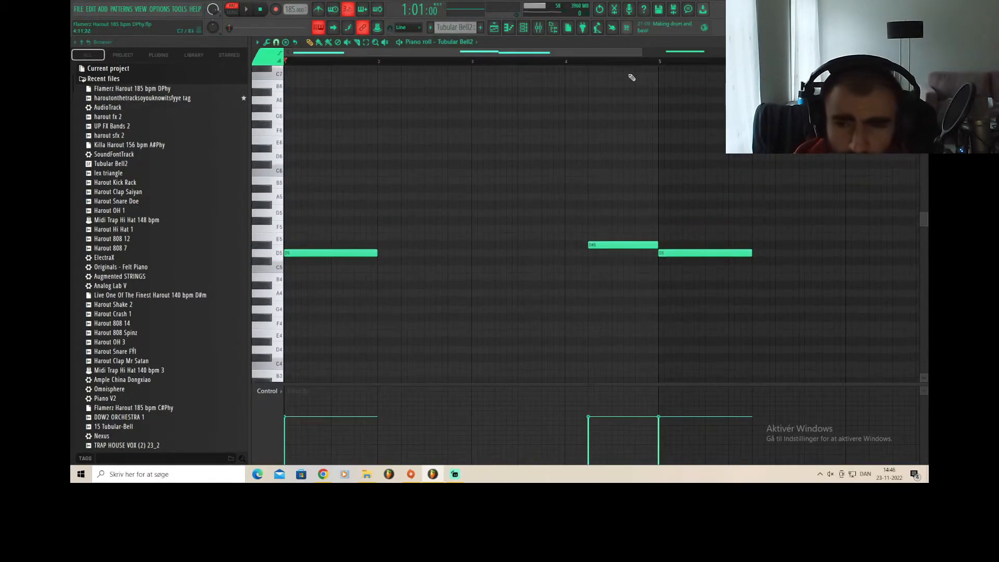
{"action": "scroll", "coordinate": [632, 78], "scroll_direction": "down", "scroll_amount": 2}
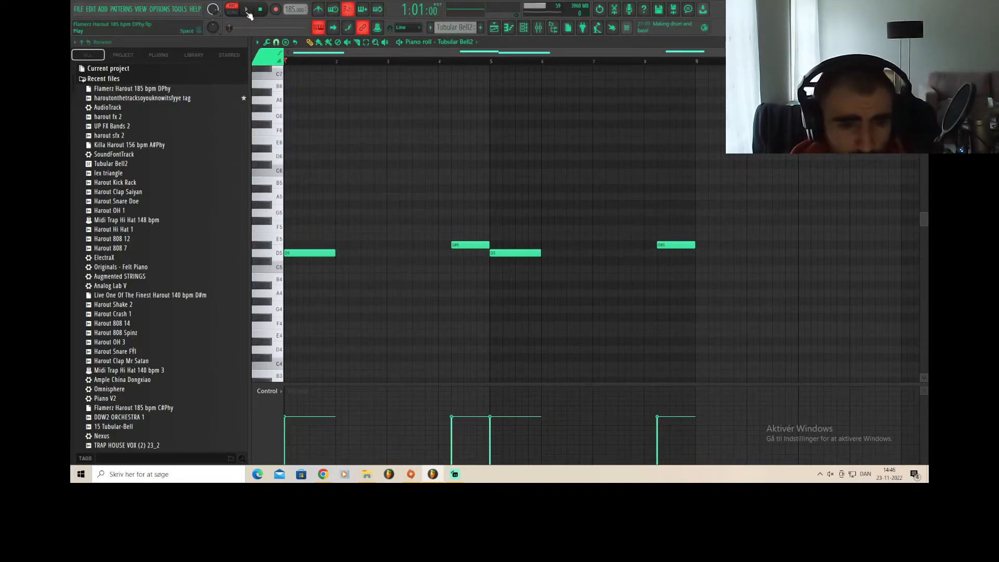
{"action": "left_click", "coordinate": [249, 13]}
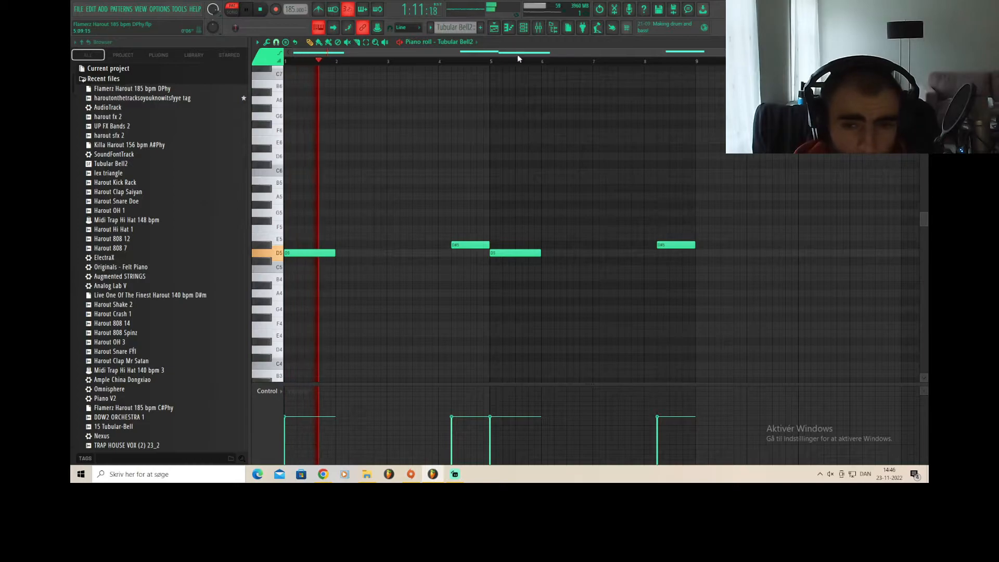
{"action": "left_click", "coordinate": [538, 31]}
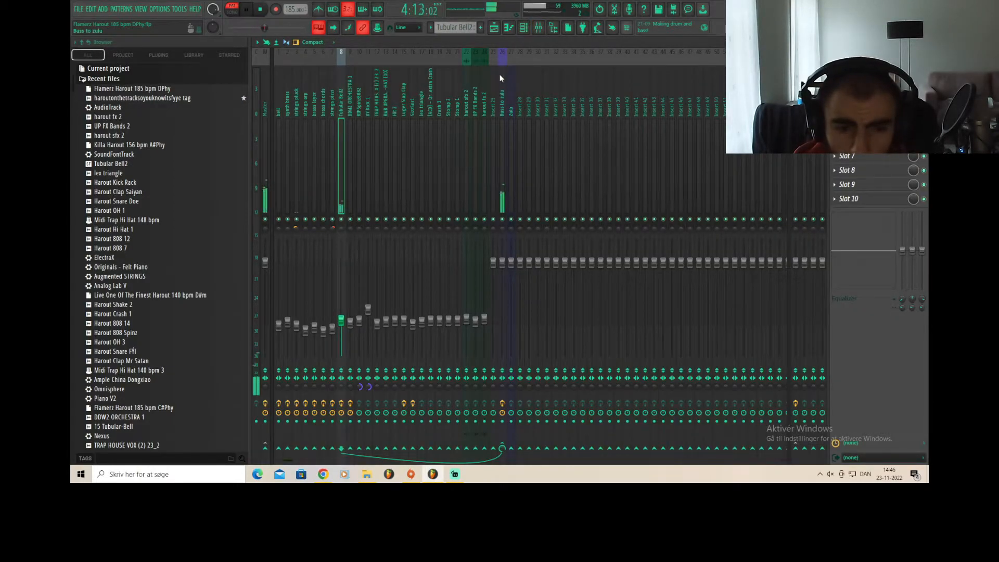
{"action": "left_click", "coordinate": [269, 14]}
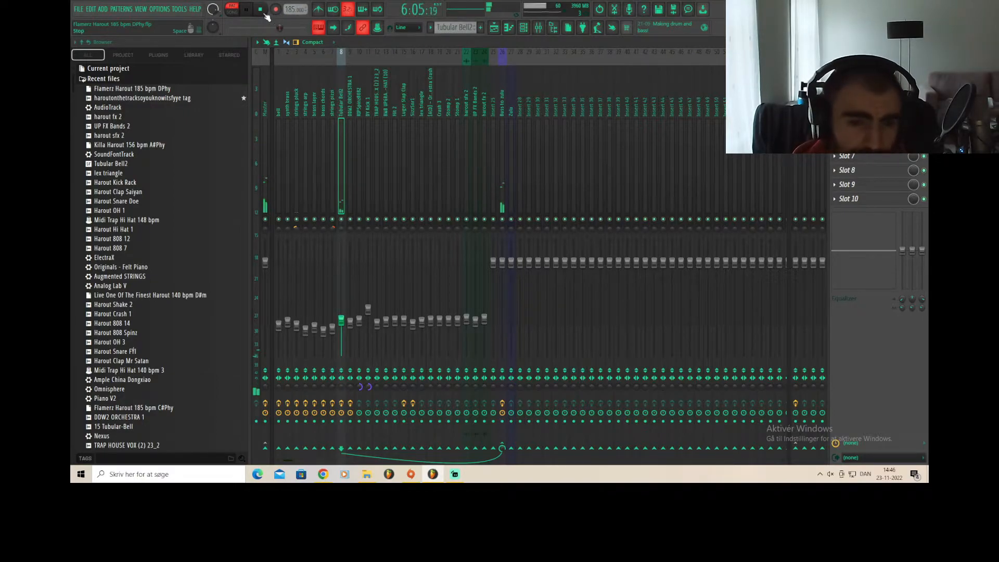
Step: Inspect the Soundtoys EffectRack chain with the ChorusDelay + ChorusEcho preset on the Tubular Bell2 mixer track, and close it
{"action": "left_click", "coordinate": [864, 70]}
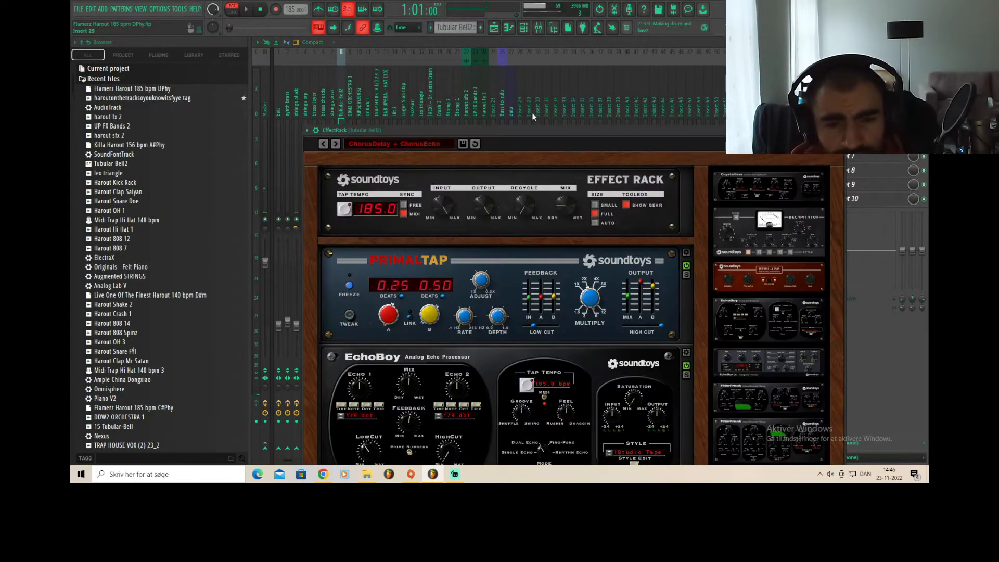
{"action": "left_click_drag", "start_coordinate": [470, 130], "coordinate": [417, 99]}
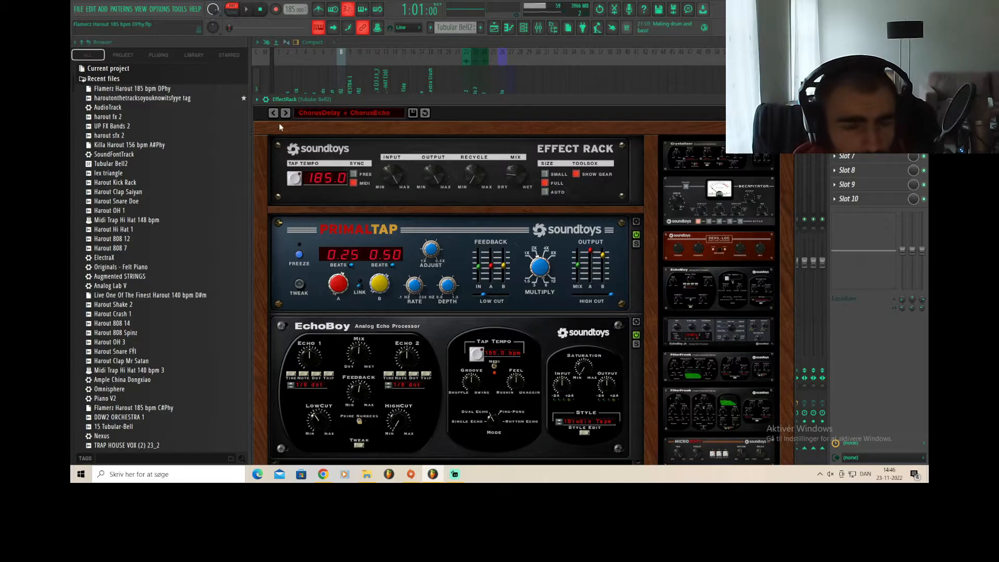
{"action": "left_click_drag", "start_coordinate": [326, 103], "coordinate": [311, 95]}
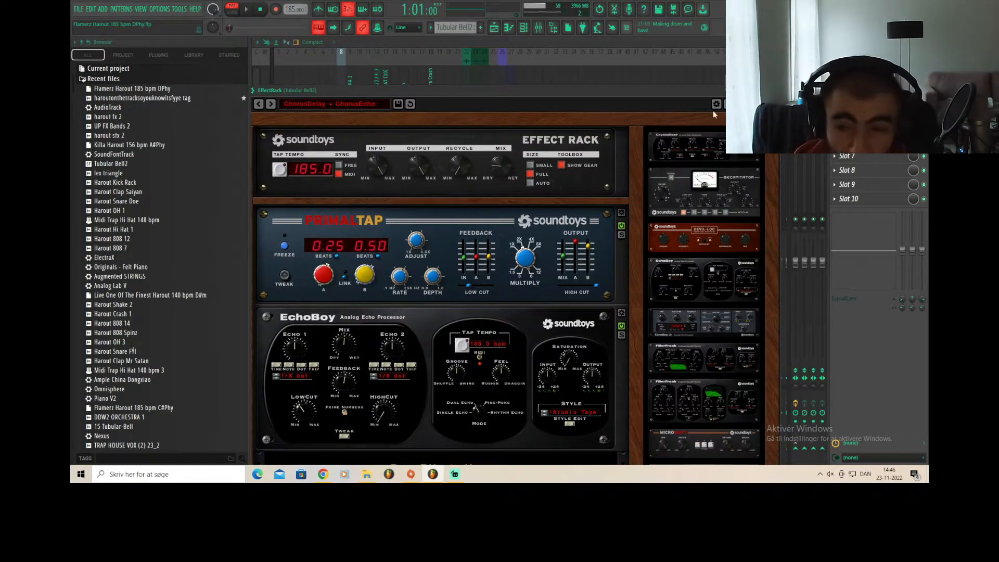
{"action": "left_click", "coordinate": [776, 90]}
Step: Inspect ValhallaSupermassive on the Tubular Bell2 track, show where its Fiori - Catacomb preset is listed, and close the plugin
{"action": "left_click", "coordinate": [863, 85]}
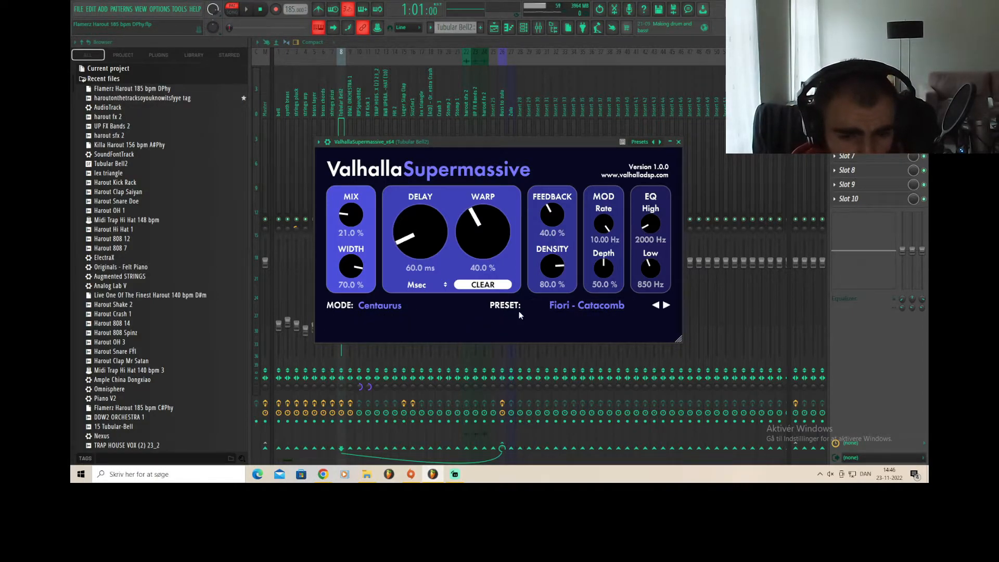
{"action": "left_click", "coordinate": [571, 307]}
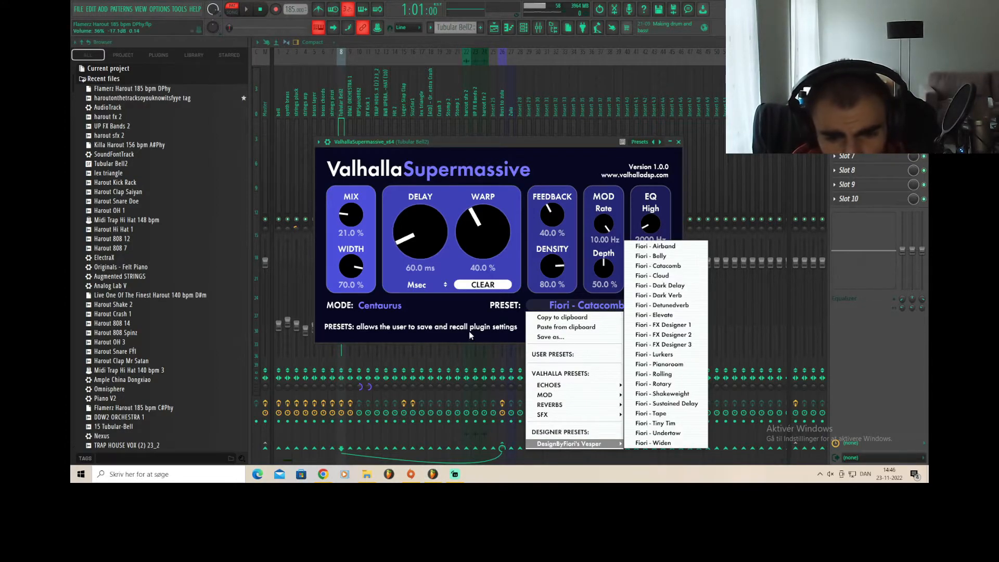
{"action": "left_click", "coordinate": [542, 272]}
{"action": "left_click", "coordinate": [678, 141]}
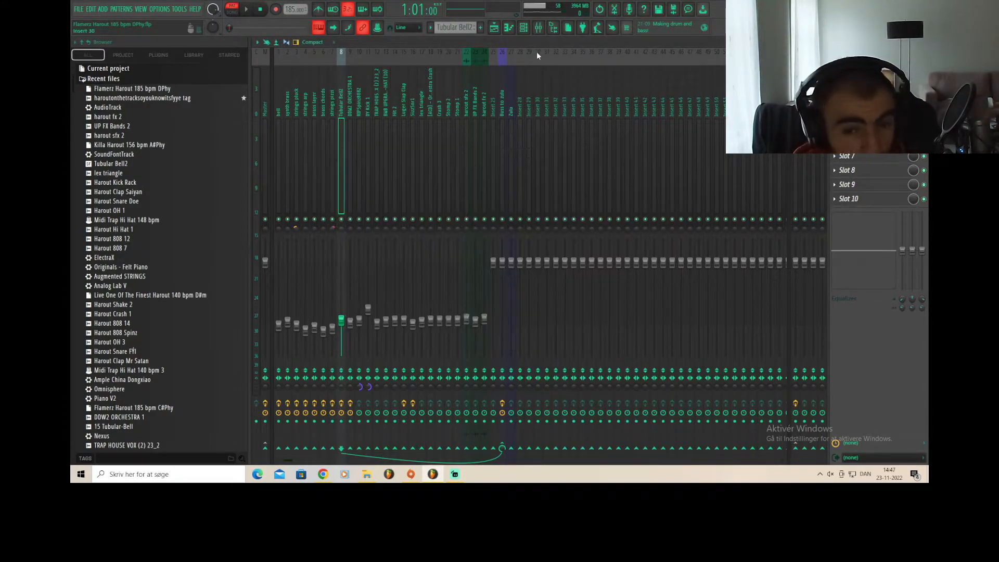
Step: Switch to the DDW2 ORCHESTRA 1 pattern and show its notes in the piano roll
{"action": "left_click", "coordinate": [524, 28]}
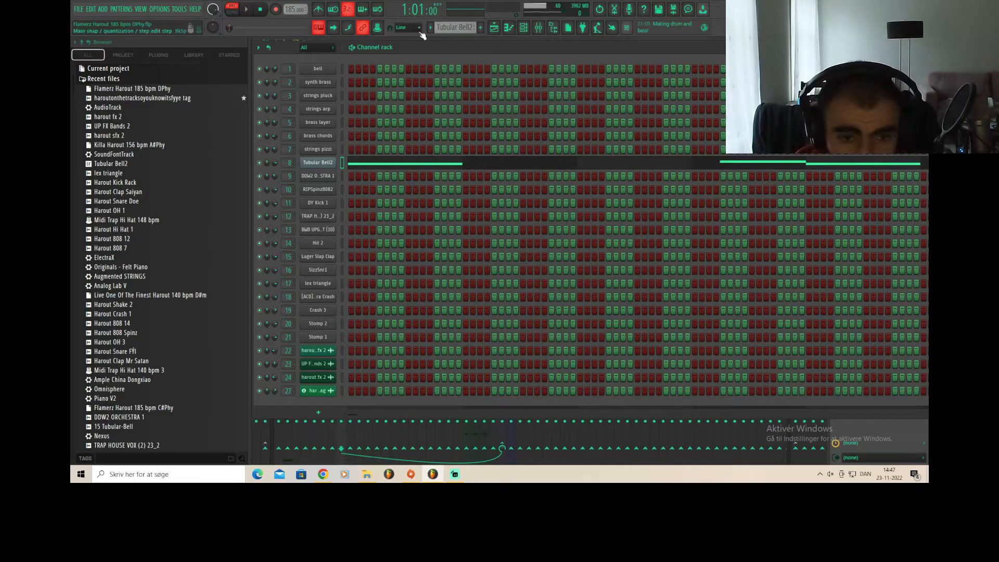
{"action": "left_click", "coordinate": [464, 27]}
{"action": "left_click", "coordinate": [510, 102]}
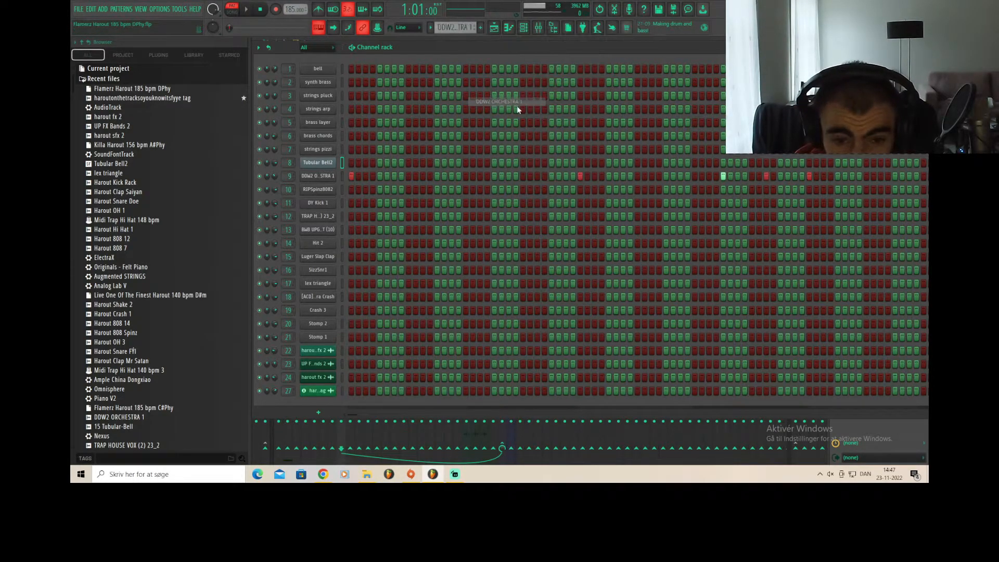
{"action": "right_click", "coordinate": [334, 177]}
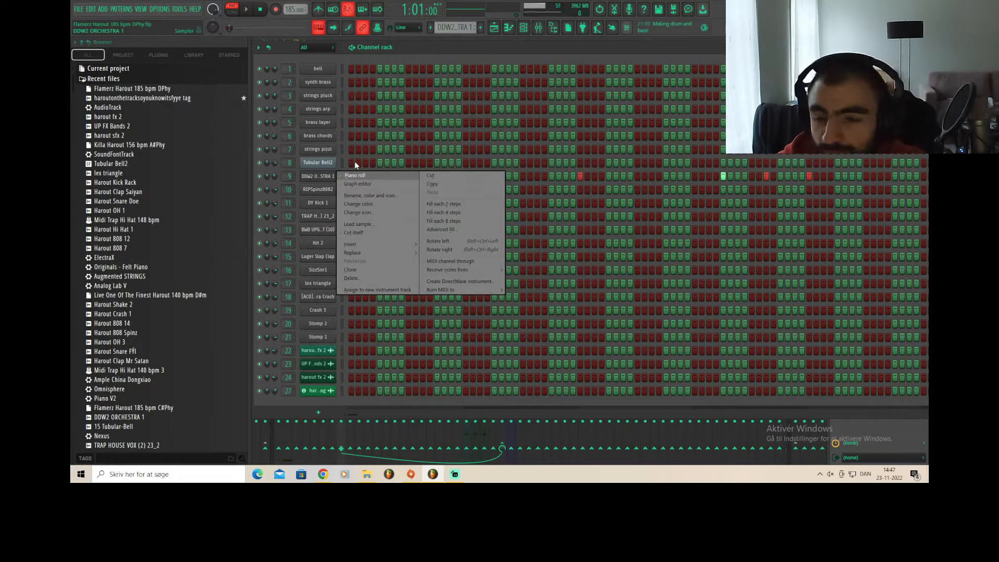
{"action": "left_click", "coordinate": [375, 178]}
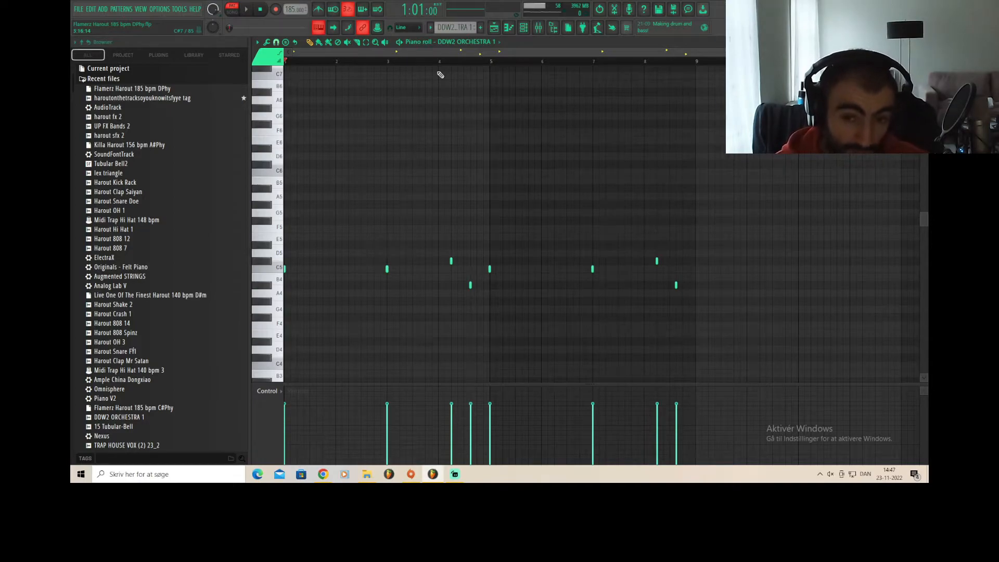
Step: Play the DDW2 ORCHESTRA 1 pattern while viewing its channel rack steps and piano roll notes, and stop playback
{"action": "left_click", "coordinate": [248, 12]}
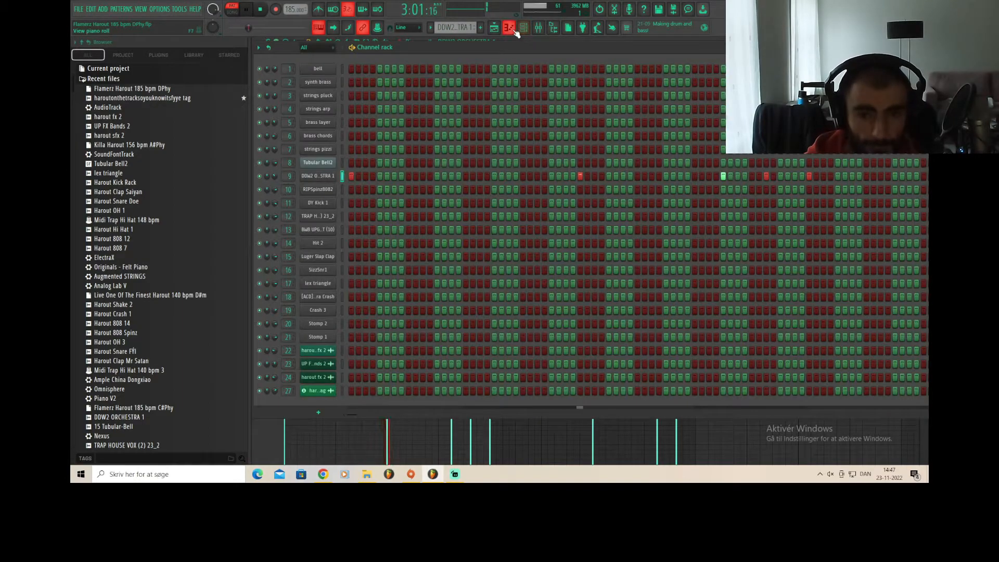
{"action": "left_click", "coordinate": [525, 27]}
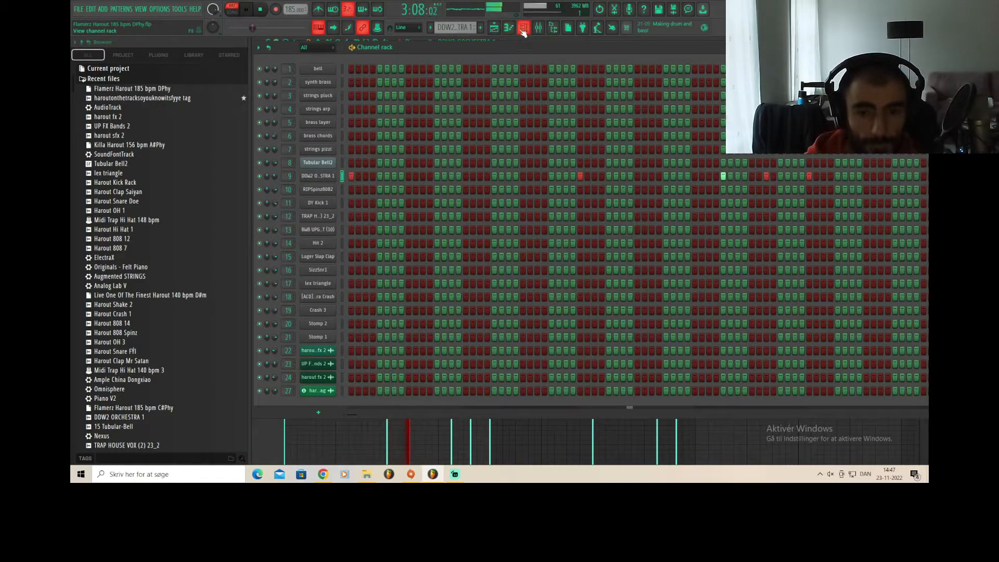
{"action": "left_click", "coordinate": [509, 28]}
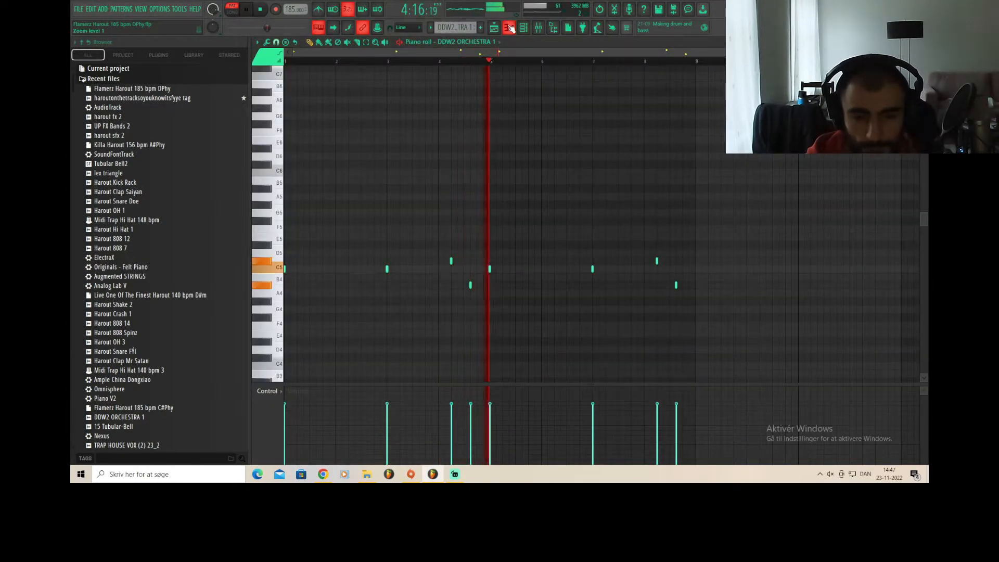
{"action": "key", "text": "space"}
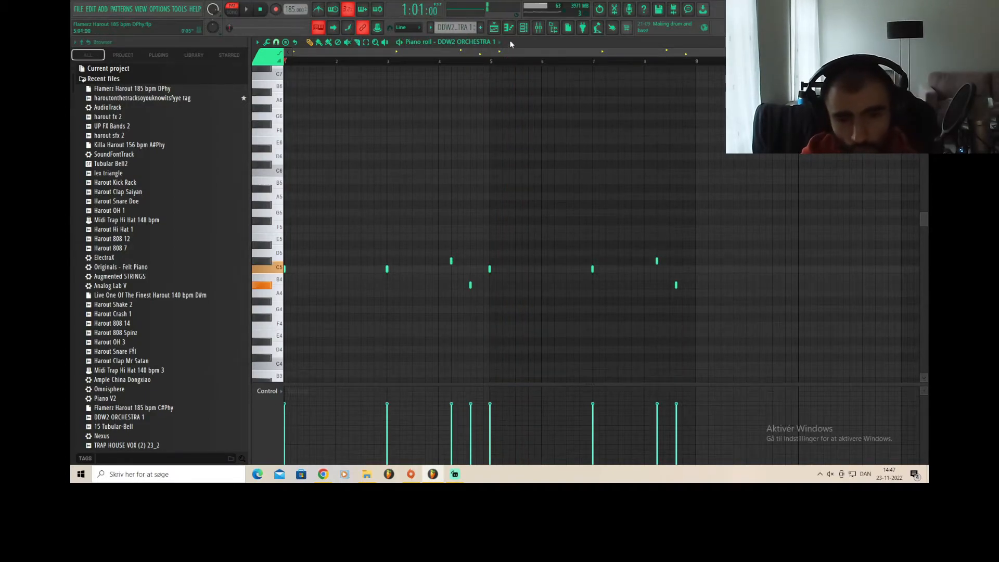
Step: Select the DDW2 ORCHESTRA 1 track in the mixer and inspect its Soundtoys EffectRack with the Fiori - Horn Enhancer preset, closing it when done
{"action": "left_click", "coordinate": [530, 32]}
{"action": "left_click", "coordinate": [510, 29]}
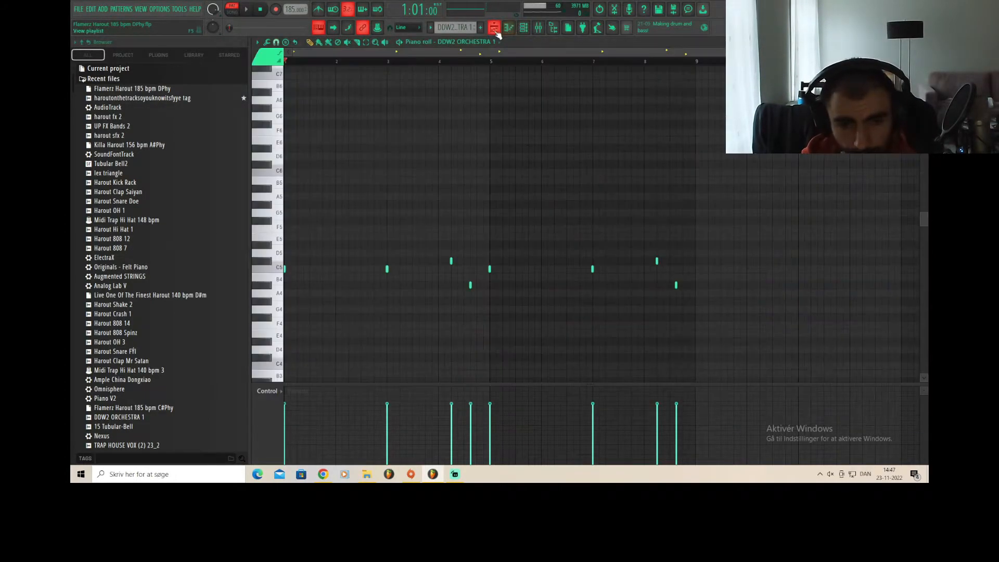
{"action": "left_click", "coordinate": [524, 27]}
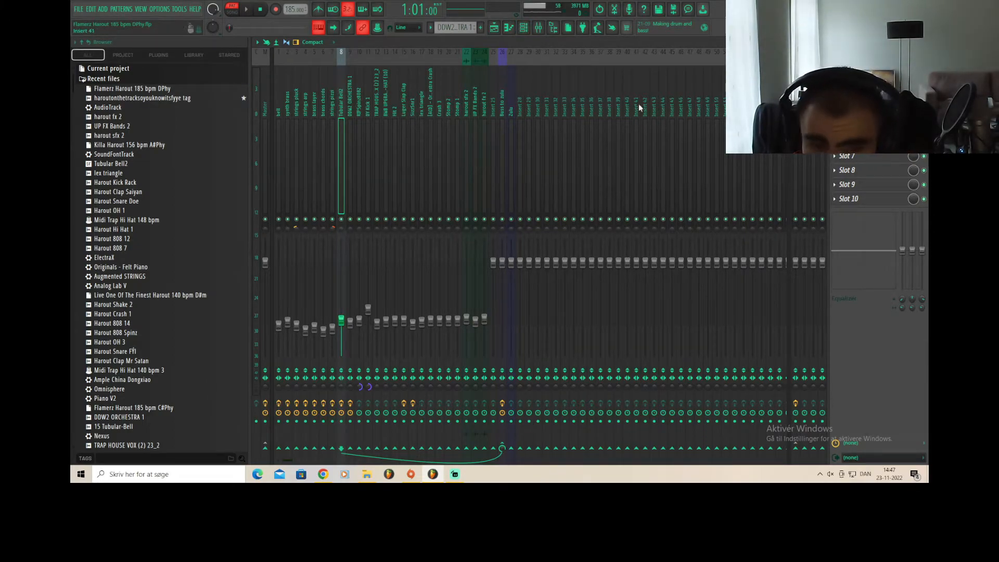
{"action": "key", "text": "Right"}
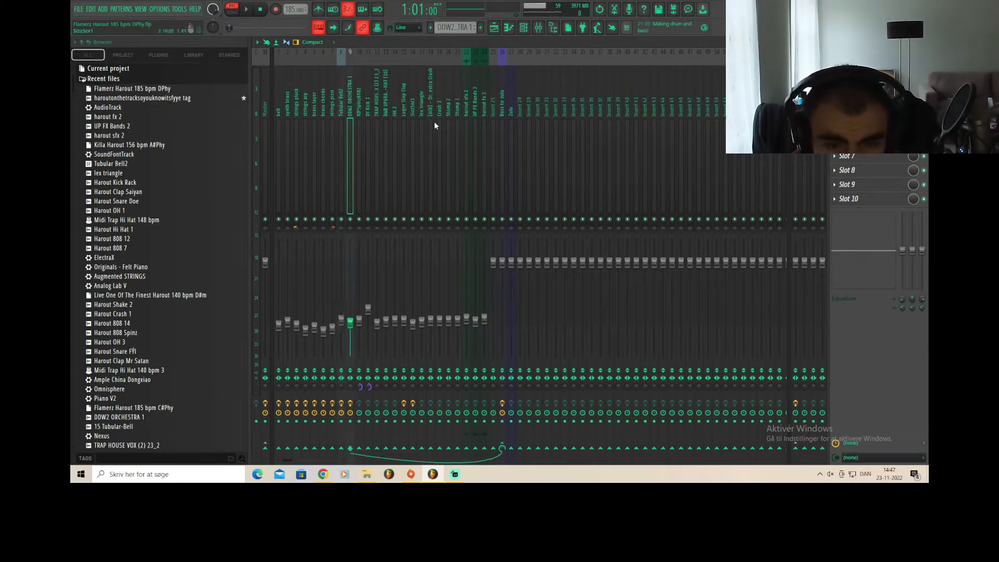
{"action": "left_click", "coordinate": [859, 84]}
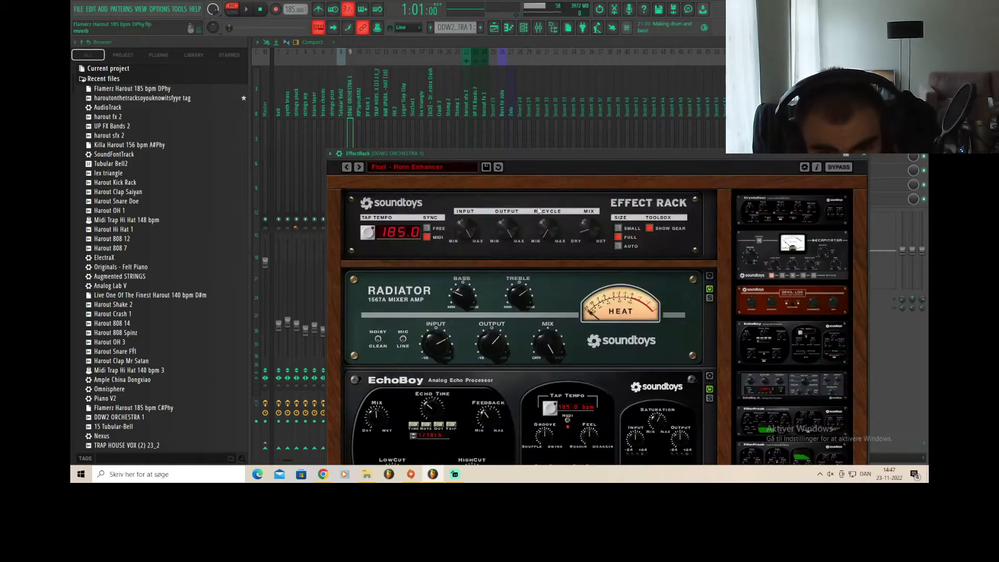
{"action": "left_click_drag", "start_coordinate": [419, 155], "coordinate": [414, 147]}
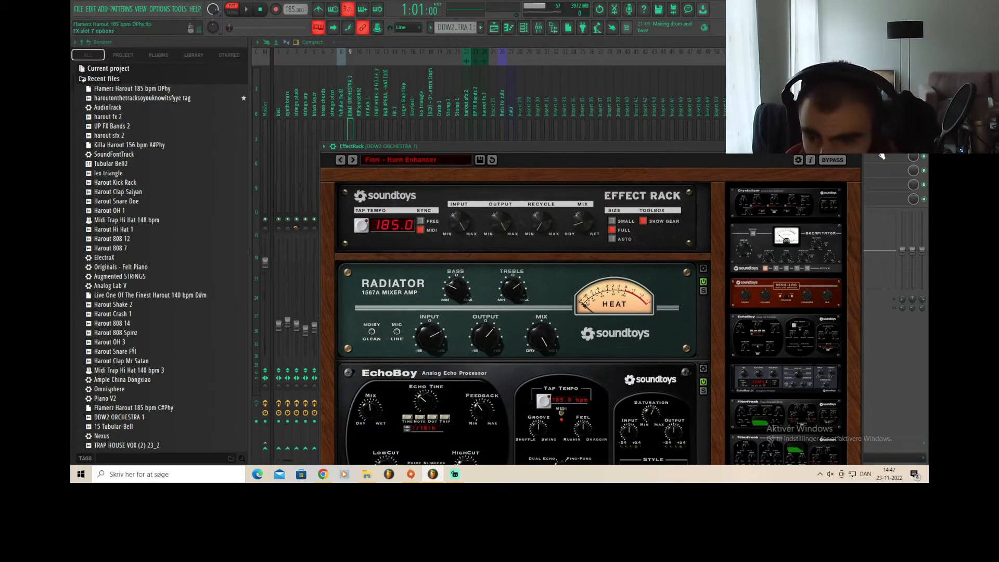
{"action": "left_click", "coordinate": [856, 146]}
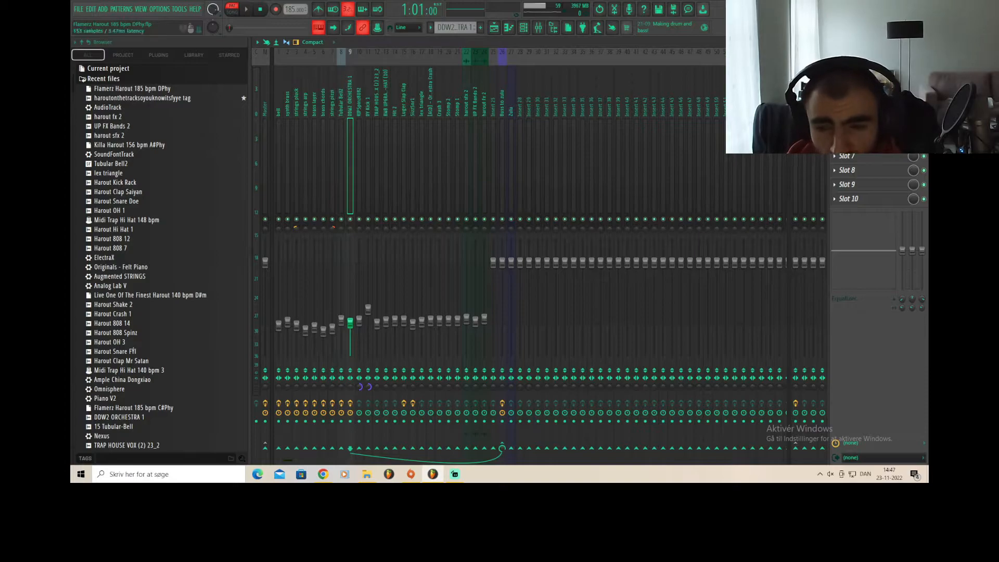
Step: Inspect Soundgoodizer and Fruity Parametric EQ 2 on the DDW2 ORCHESTRA 1 mixer track, closing each plugin
{"action": "left_click", "coordinate": [858, 98]}
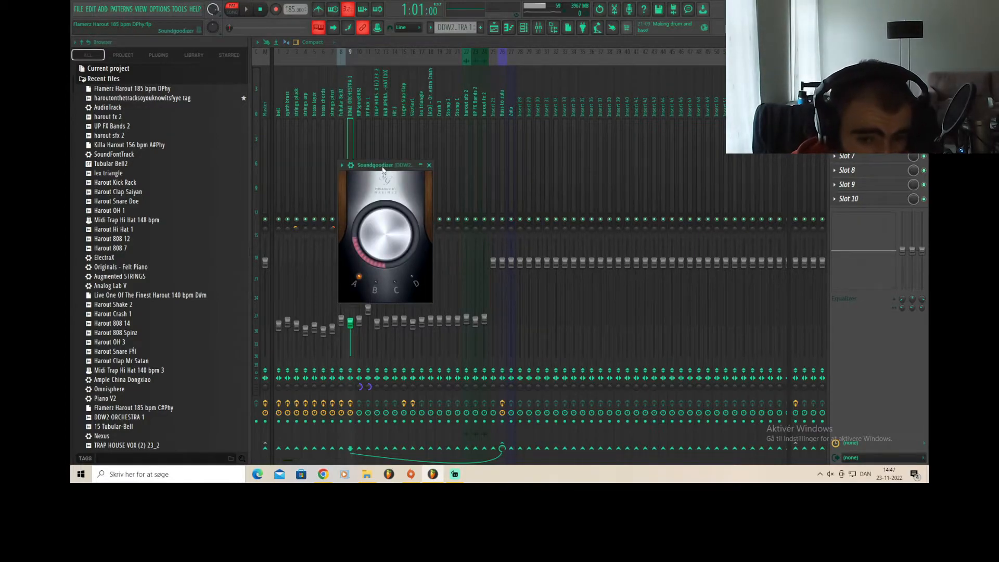
{"action": "left_click", "coordinate": [430, 165]}
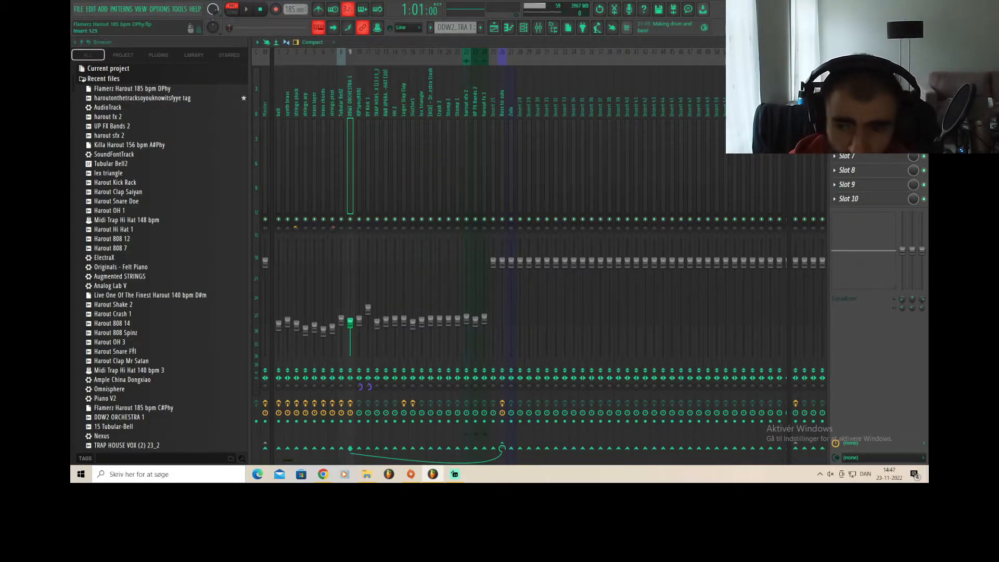
{"action": "left_click", "coordinate": [859, 99]}
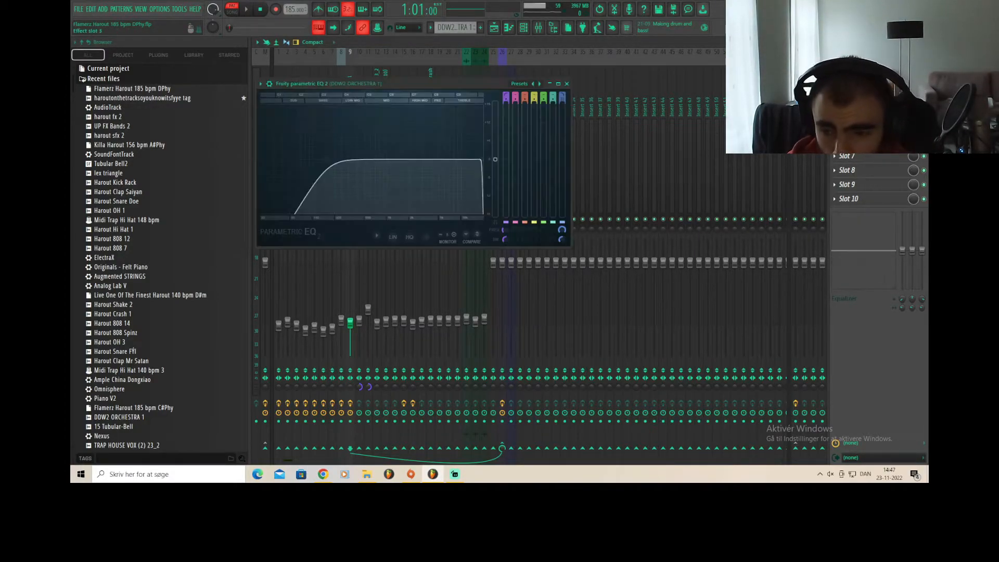
{"action": "left_click", "coordinate": [567, 83]}
Step: Inspect the ValhallaVintageVerb settings and Fiori - HallofFlame preset on the DDW2 ORCHESTRA 1 mixer track, and close the plugin
{"action": "left_click", "coordinate": [859, 112]}
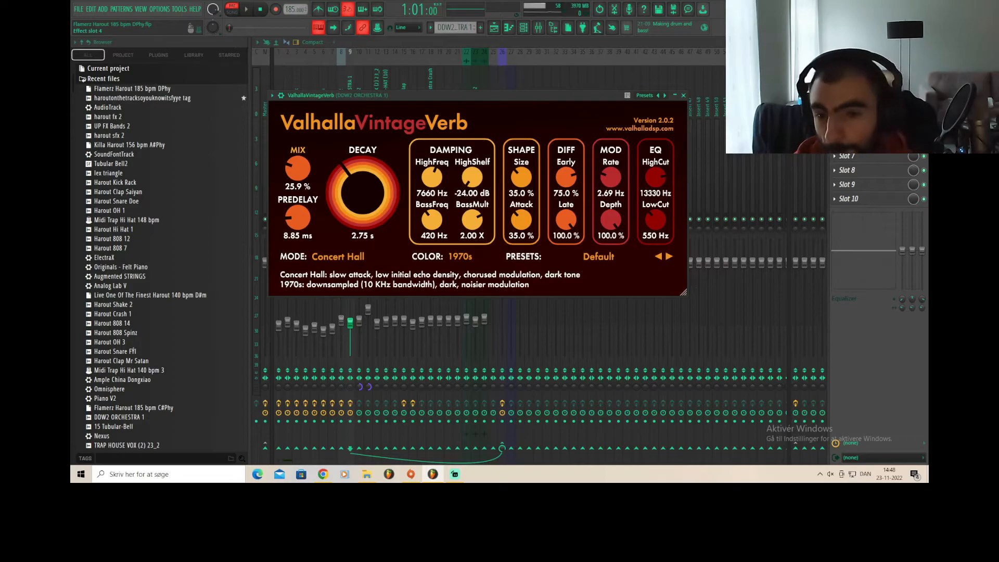
{"action": "left_click", "coordinate": [685, 99]}
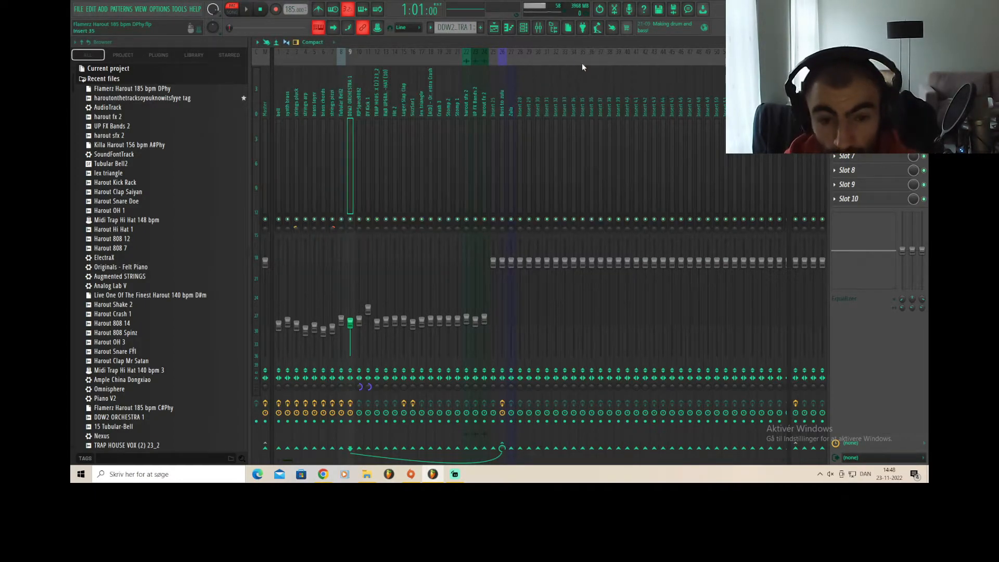
{"action": "left_click", "coordinate": [524, 28]}
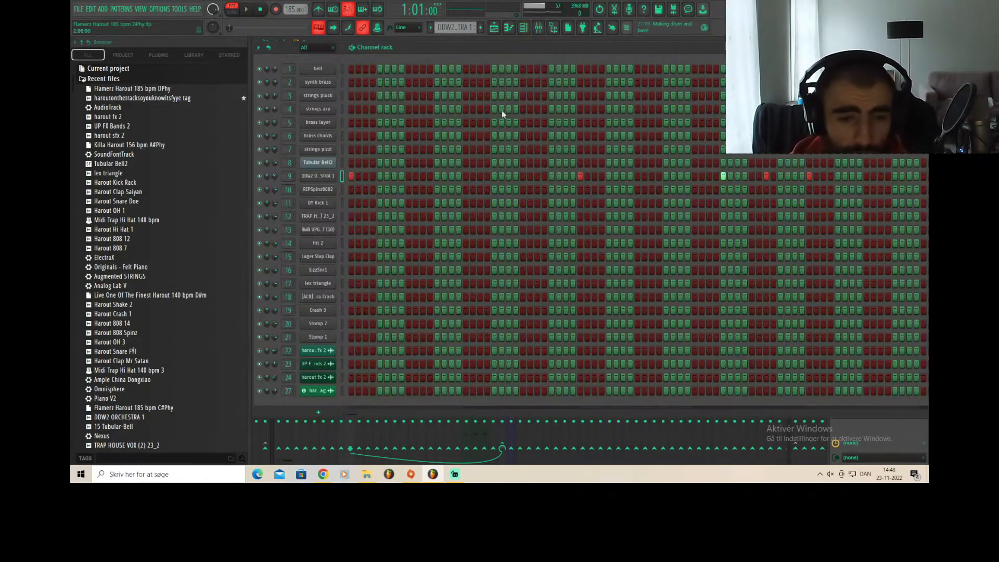
{"action": "left_click", "coordinate": [524, 28]}
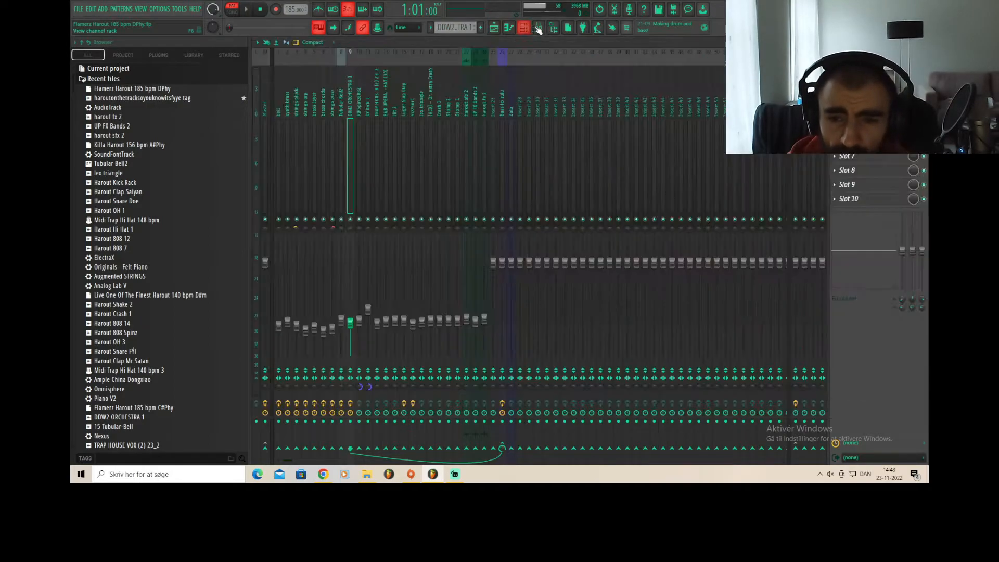
{"action": "left_click", "coordinate": [861, 114]}
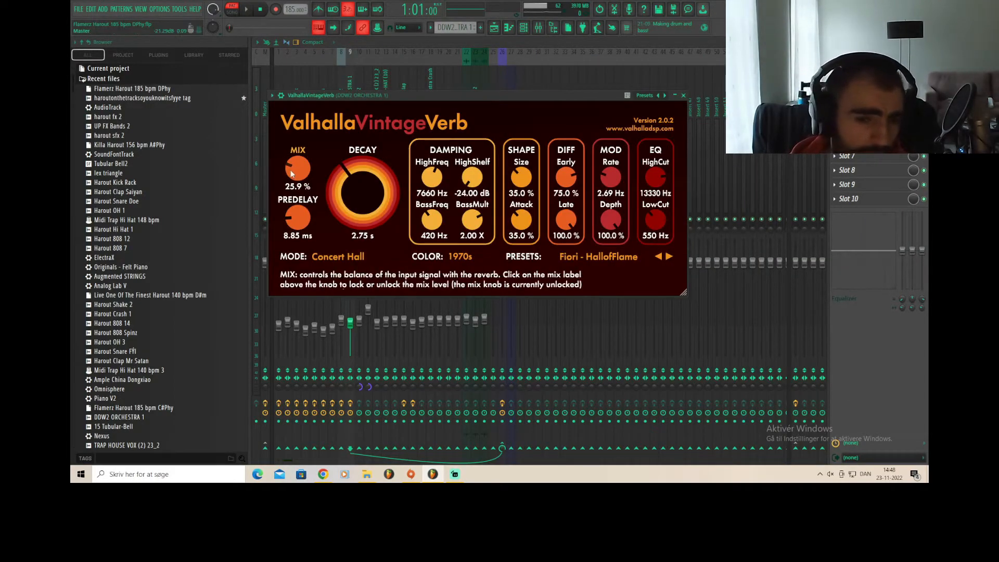
{"action": "left_click", "coordinate": [684, 96]}
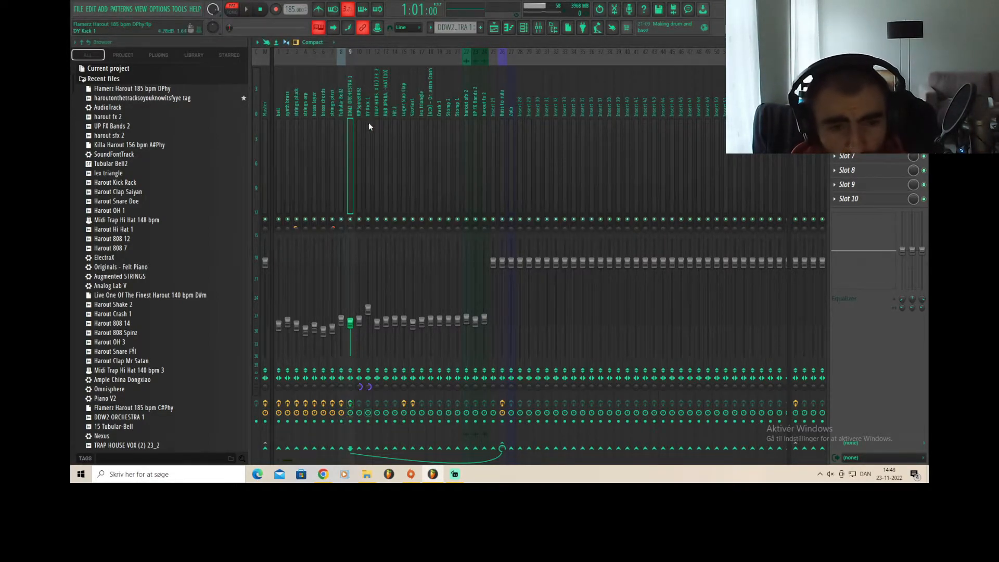
Step: Compare the DDW2 ORCHESTRA 1 pattern by playing it with its mixer effects bypassed and again with them enabled, stopping each time
{"action": "left_click", "coordinate": [247, 10]}
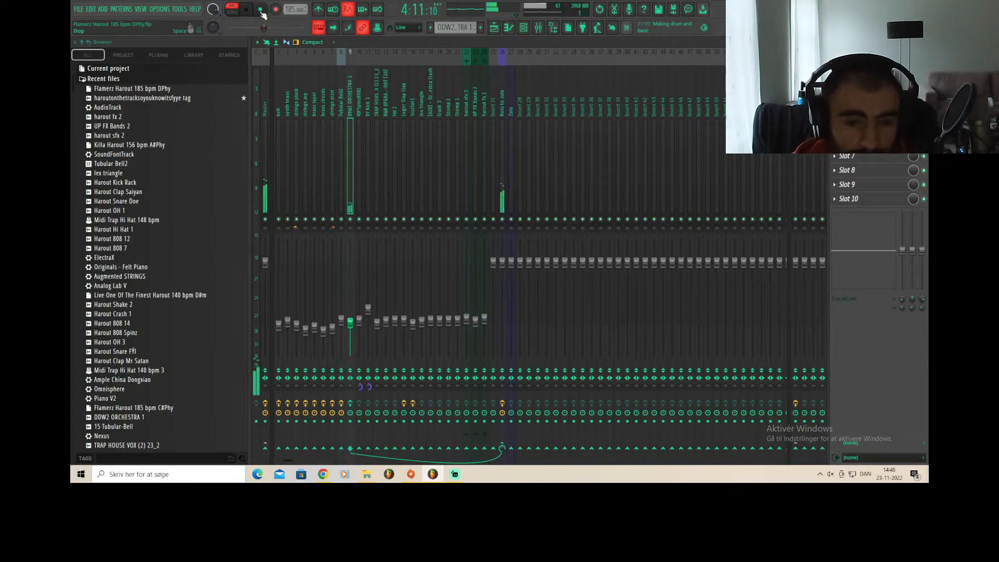
{"action": "key", "text": "space"}
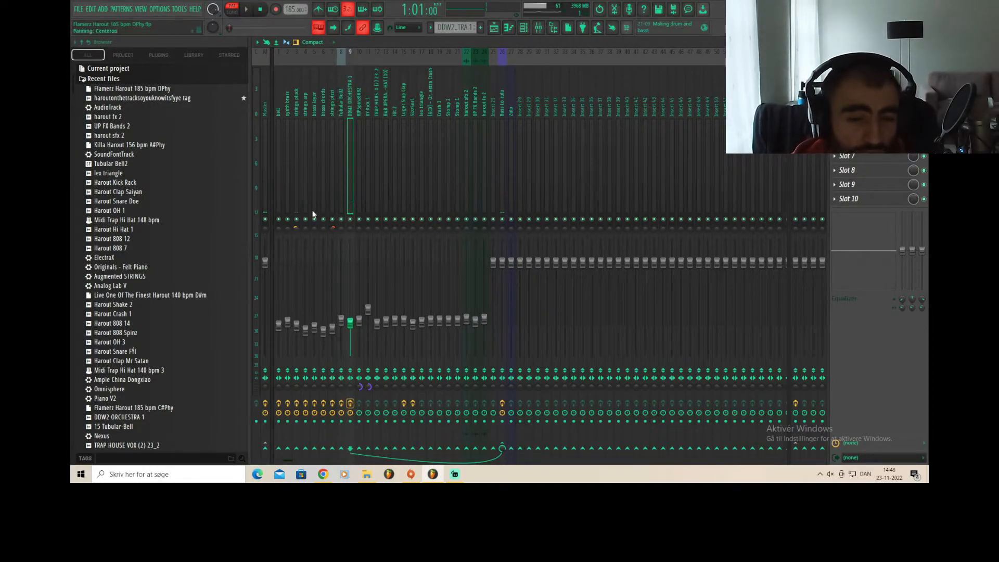
{"action": "key", "text": "space"}
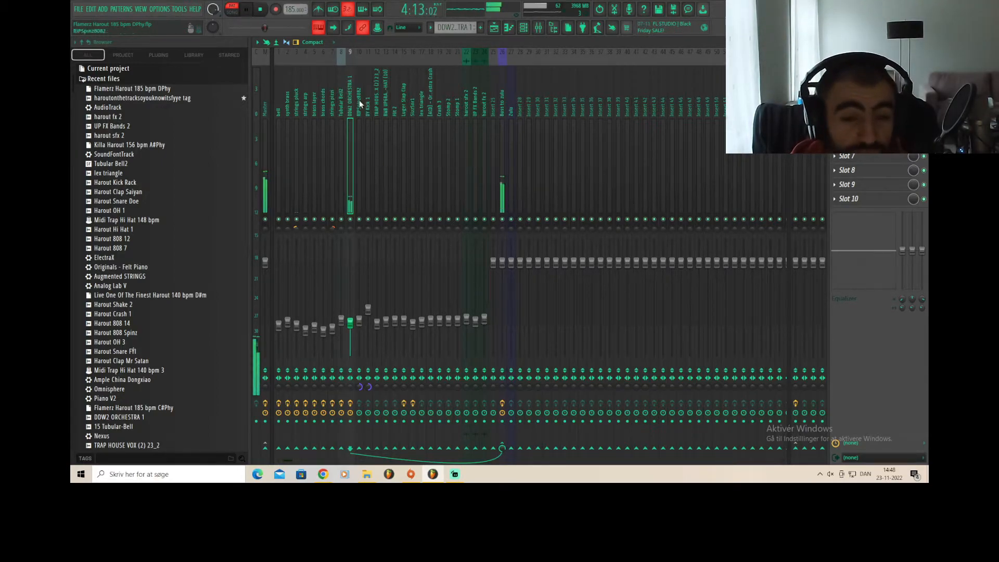
{"action": "left_click", "coordinate": [260, 9]}
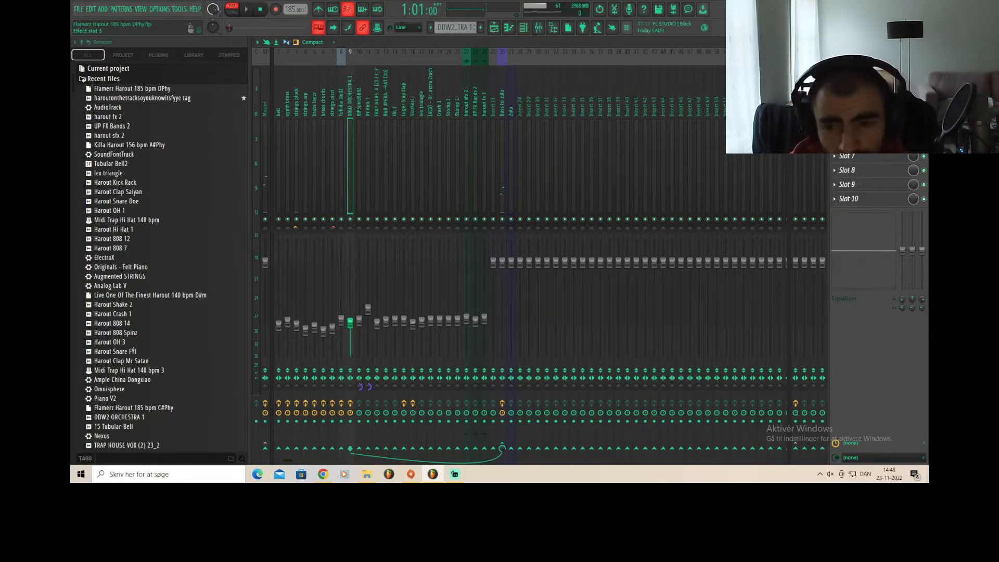
Step: Recheck the Fruity Parametric EQ 2 curve on the DDW2 ORCHESTRA 1 track, close it, and bring up the playlist and channel rack
{"action": "left_click", "coordinate": [858, 71]}
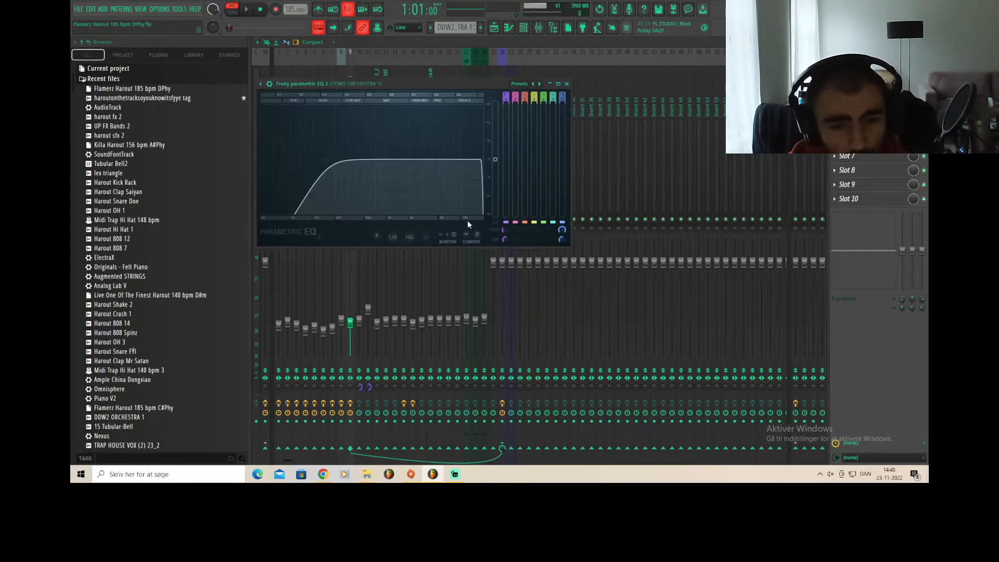
{"action": "left_click", "coordinate": [567, 84]}
{"action": "left_click", "coordinate": [494, 28]}
{"action": "left_click", "coordinate": [523, 28]}
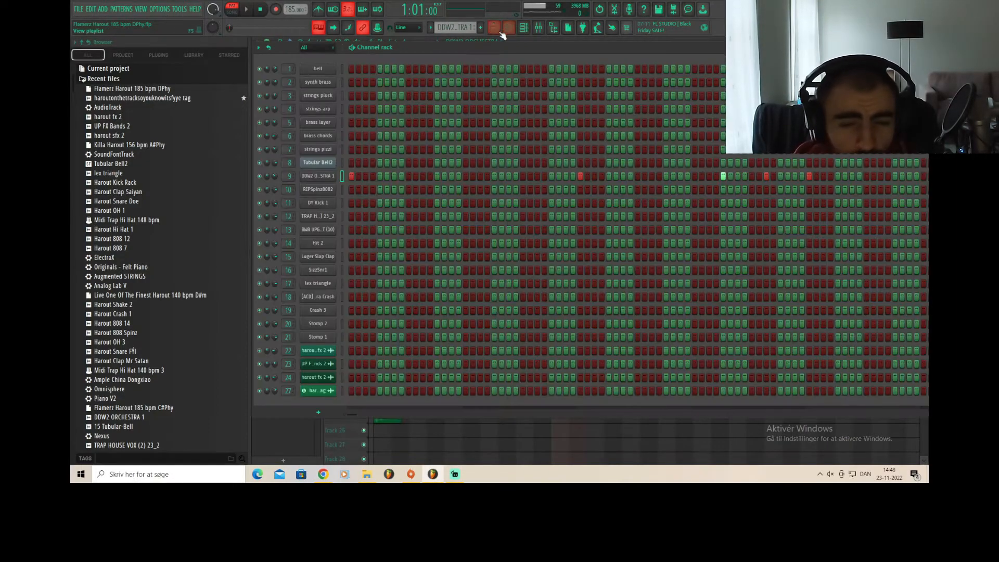
Step: Return to the playlist and unmute Track 18 and Track 19 so they sound with the other drum tracks
{"action": "right_click", "coordinate": [465, 28]}
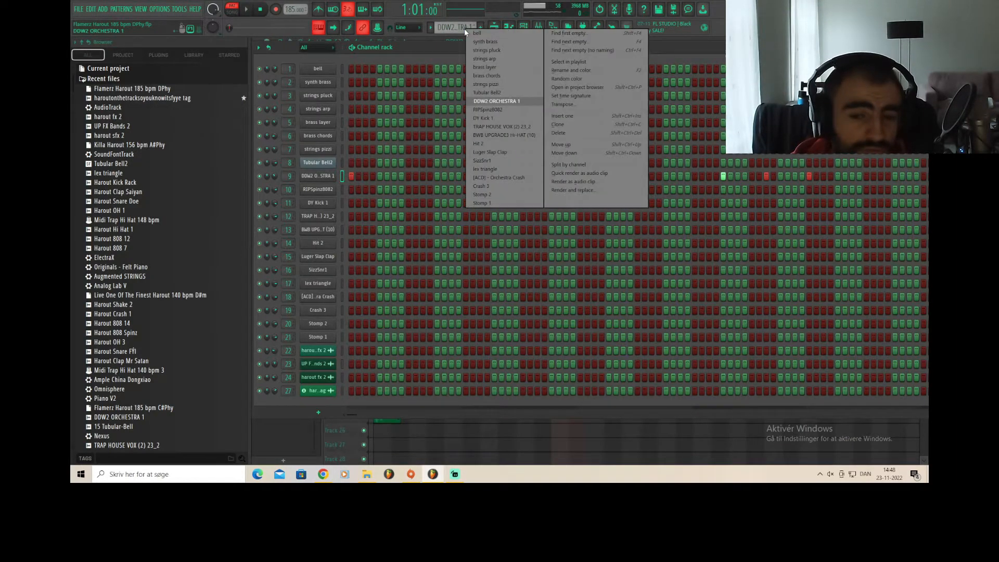
{"action": "left_click", "coordinate": [443, 53]}
{"action": "left_click", "coordinate": [495, 29]}
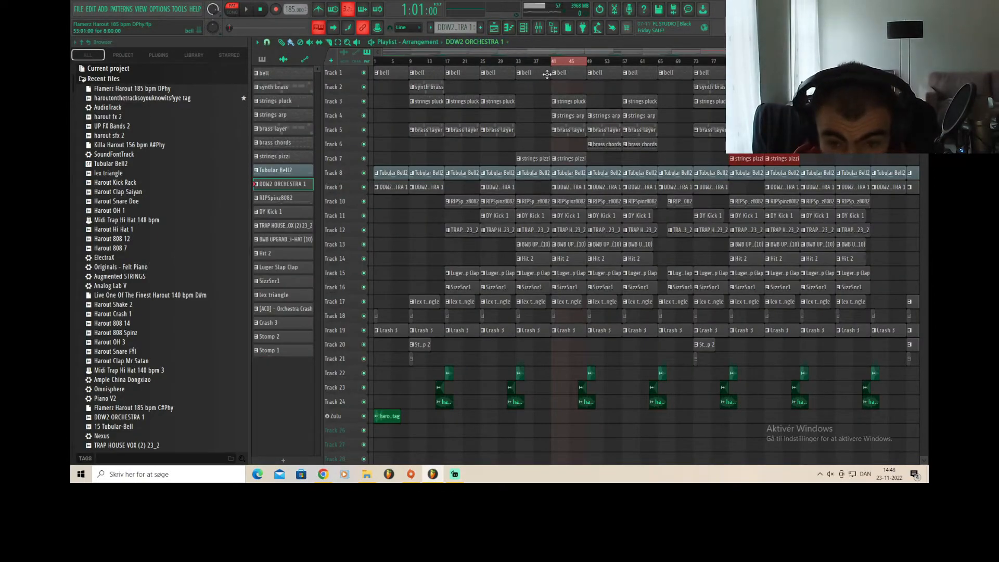
{"action": "left_click", "coordinate": [365, 317]}
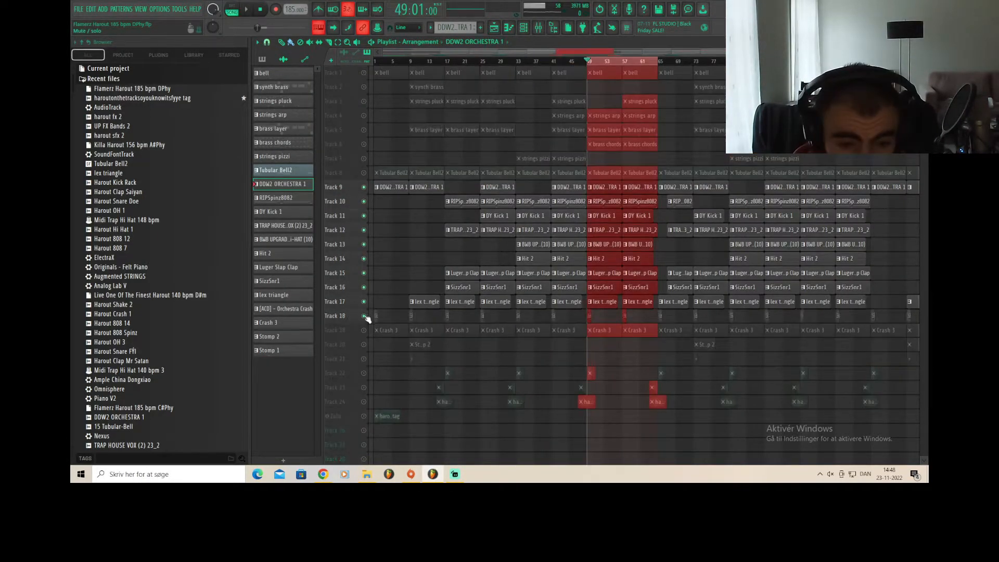
{"action": "left_click", "coordinate": [363, 331]}
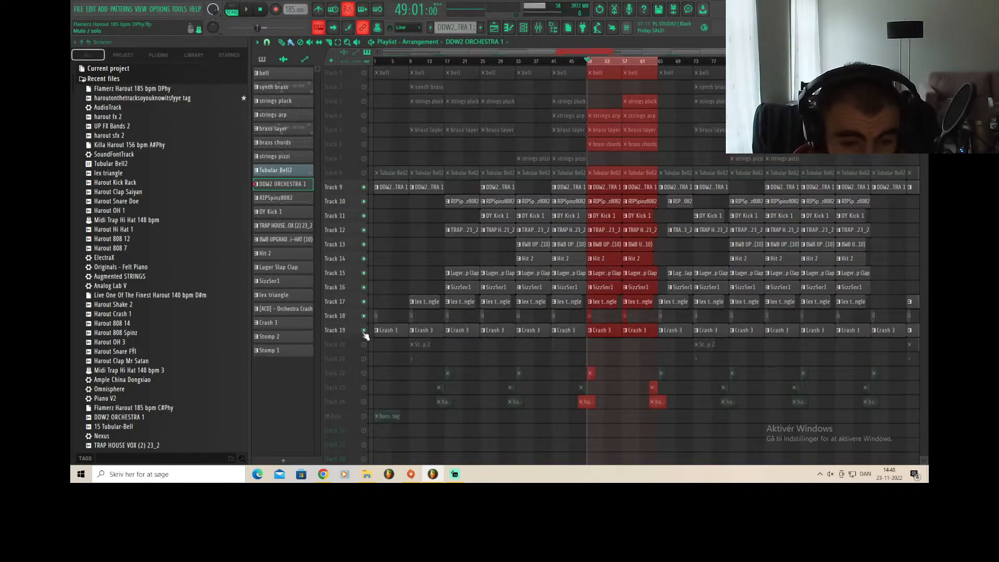
{"action": "scroll", "coordinate": [407, 339], "scroll_direction": "down", "scroll_amount": 2}
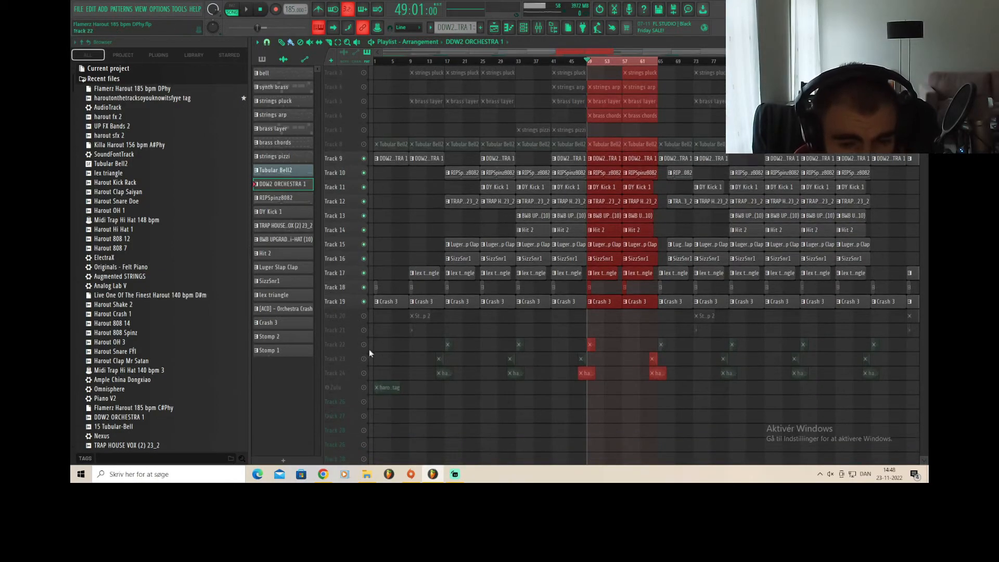
{"action": "scroll", "coordinate": [407, 352], "scroll_direction": "up", "scroll_amount": 2}
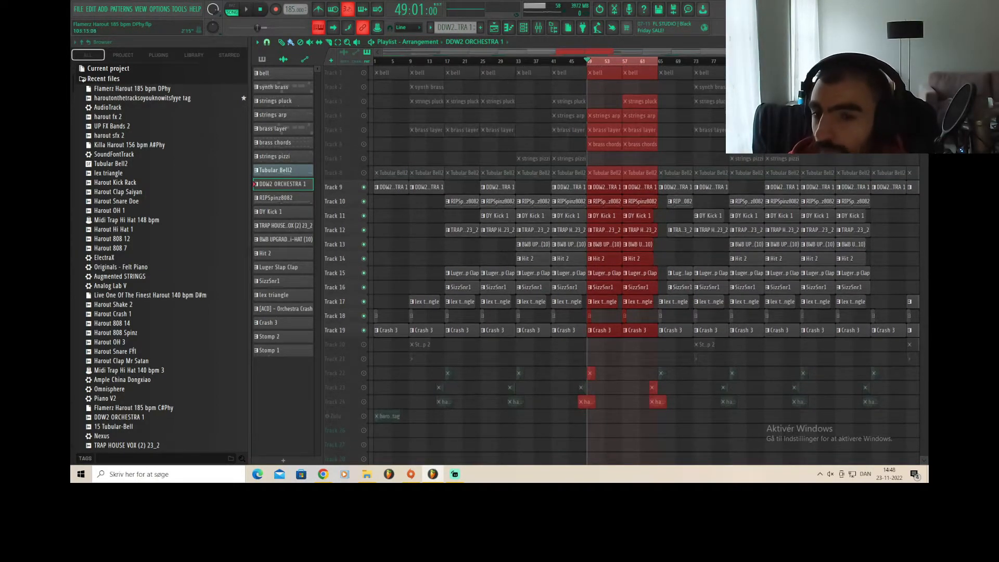
{"action": "scroll", "coordinate": [495, 164], "scroll_direction": "down", "scroll_amount": 1}
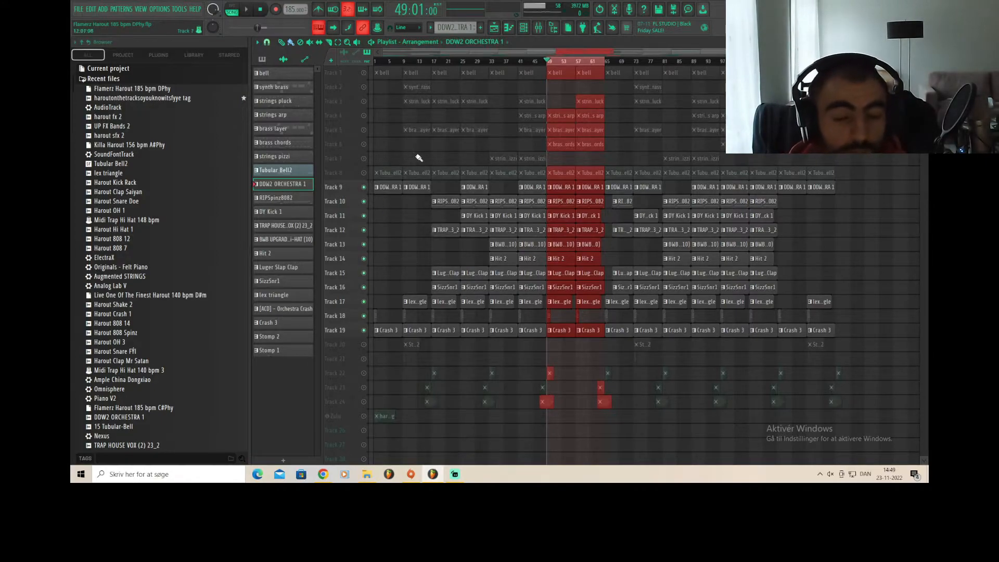
Step: Mute Tracks 13 and 14, play the arrangement from bar 49, mute Track 9 during playback, and stop
{"action": "left_click", "coordinate": [364, 259]}
{"action": "left_click", "coordinate": [364, 244]}
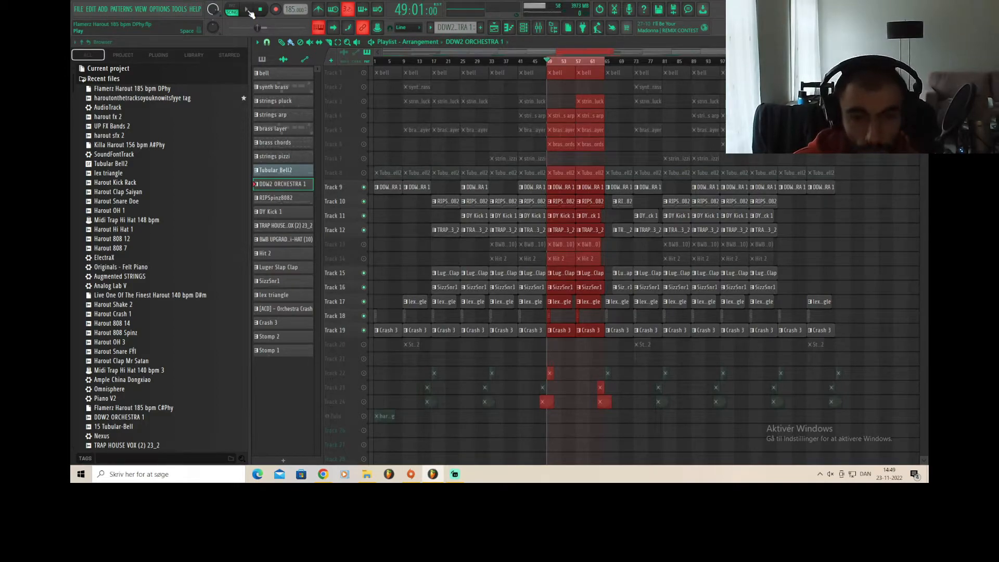
{"action": "left_click", "coordinate": [249, 11]}
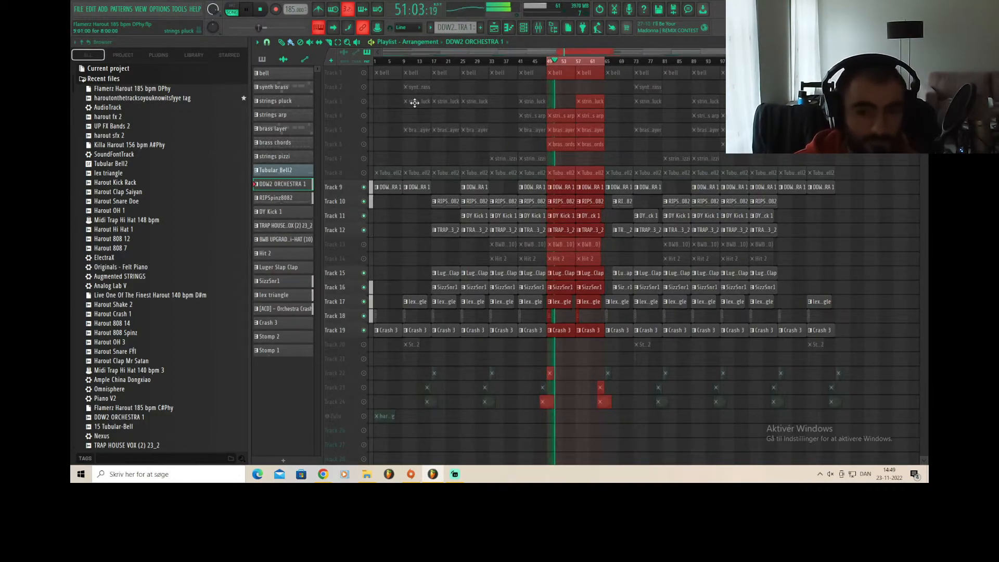
{"action": "left_click", "coordinate": [363, 187]}
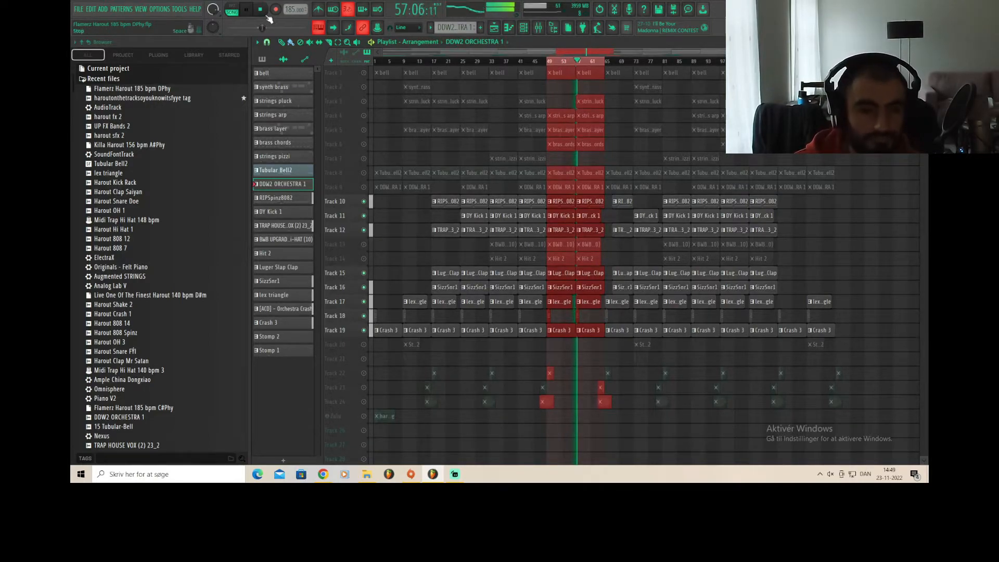
{"action": "key", "text": "space"}
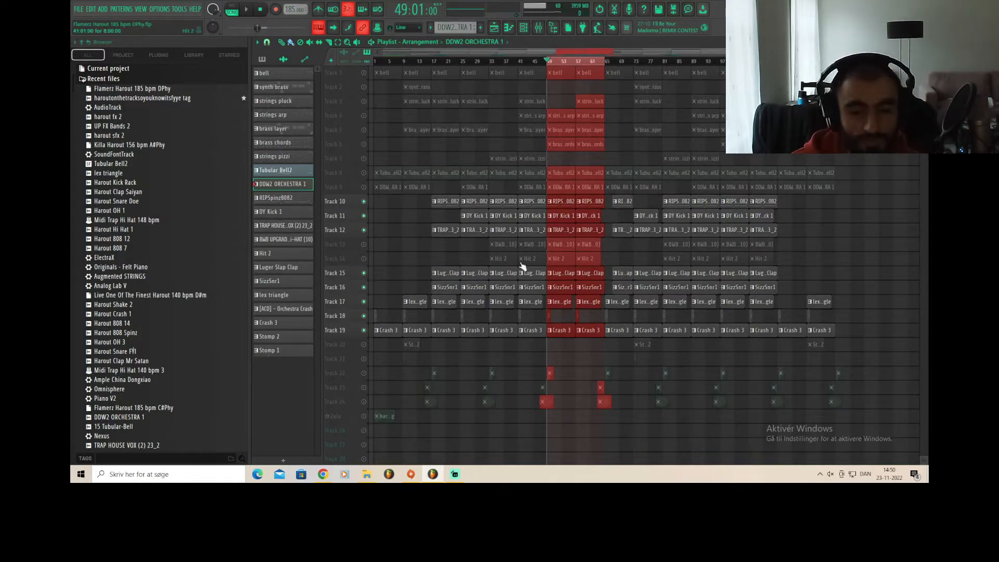
Step: Bring up the TRAP HOUSE VOX (2) 23_2 clip's notes in the piano roll and examine the rhythm of its opening bars
{"action": "double_click", "coordinate": [568, 230]}
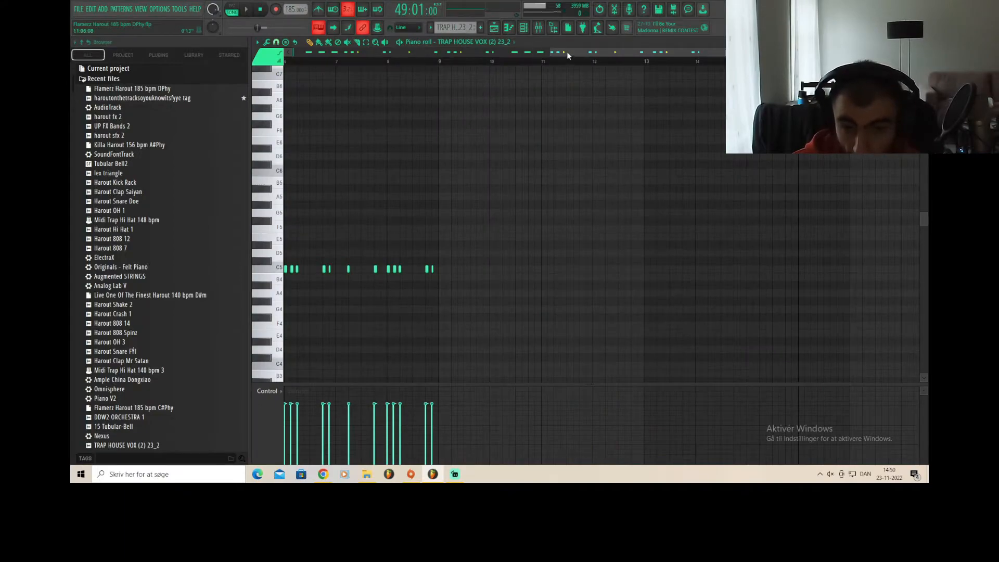
{"action": "scroll", "coordinate": [567, 53], "scroll_direction": "up", "scroll_amount": 5}
{"action": "scroll", "coordinate": [428, 142], "scroll_direction": "up", "scroll_amount": 3}
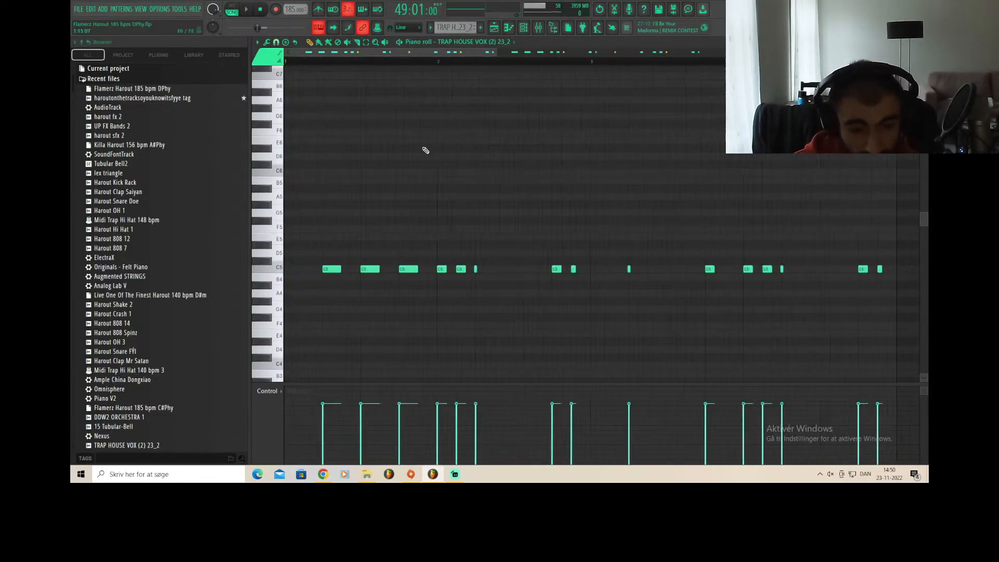
{"action": "left_click_drag", "start_coordinate": [496, 51], "coordinate": [637, 52]}
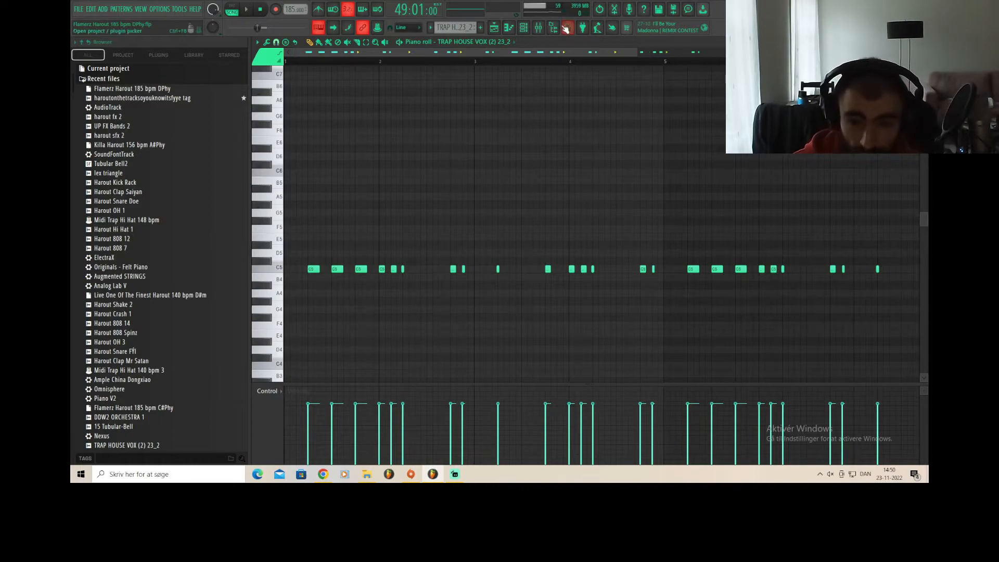
Step: Check the TRAP HOUSE VOX (2) 23_2 channel's volume envelope, then examine the lengths of its C5 notes in the piano roll
{"action": "left_click", "coordinate": [524, 28]}
{"action": "left_click", "coordinate": [318, 217]}
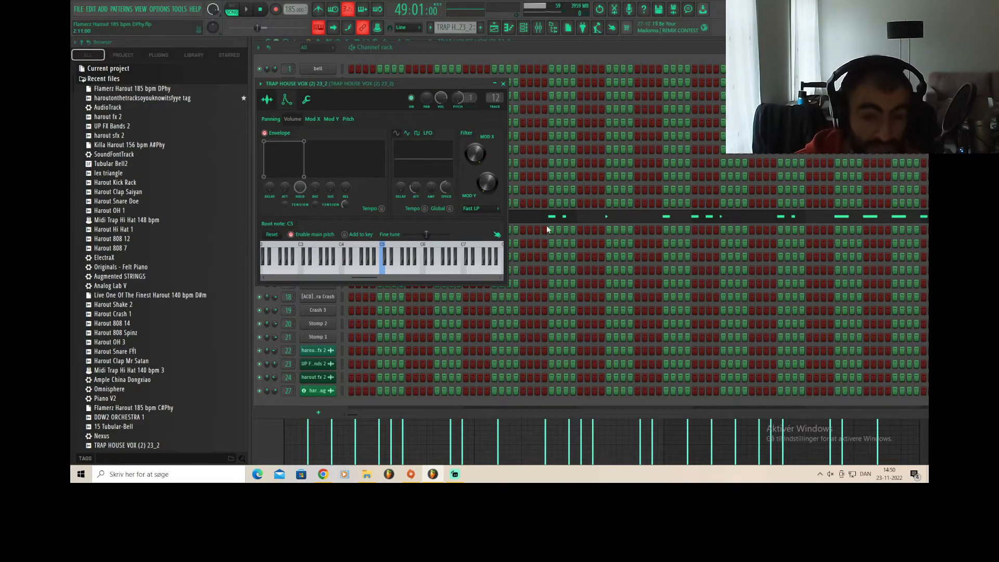
{"action": "left_click", "coordinate": [573, 218]}
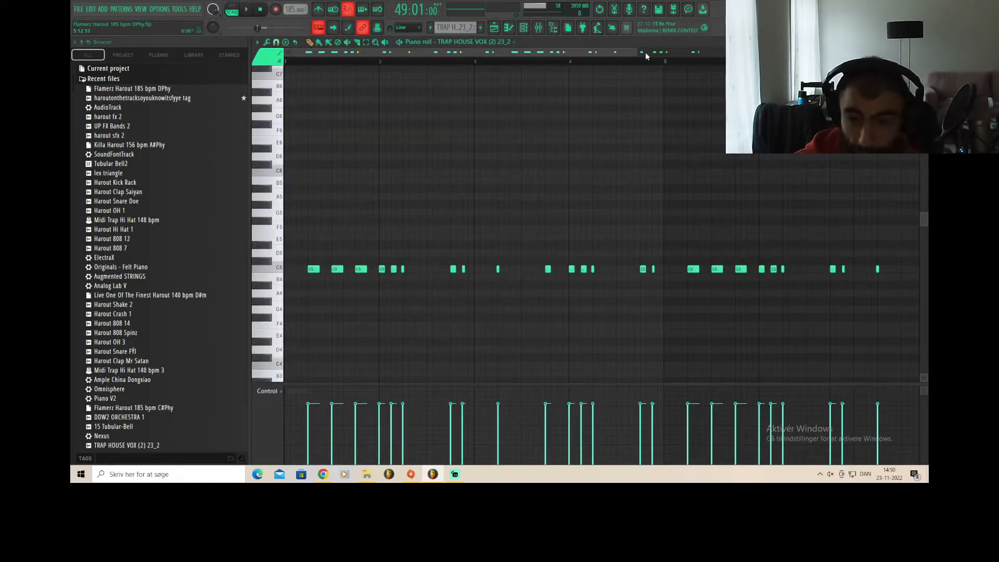
{"action": "left_click_drag", "start_coordinate": [632, 55], "coordinate": [429, 54]}
{"action": "mouse_move", "coordinate": [371, 269]}
{"action": "left_mouse_down"}
{"action": "mouse_move", "coordinate": [395, 278]}
{"action": "mouse_move", "coordinate": [372, 280]}
{"action": "left_mouse_up"}
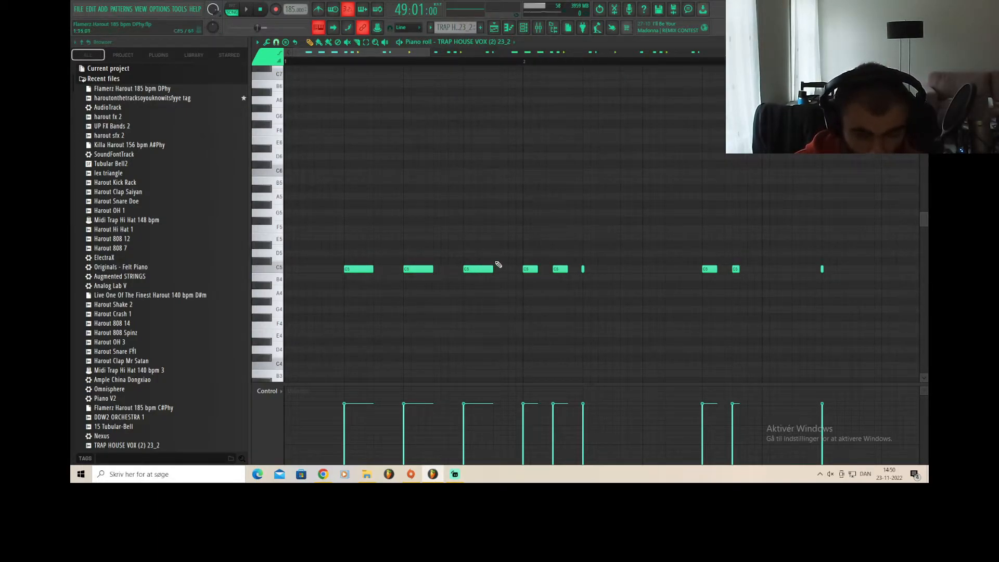
{"action": "left_click_drag", "start_coordinate": [430, 53], "coordinate": [816, 241]}
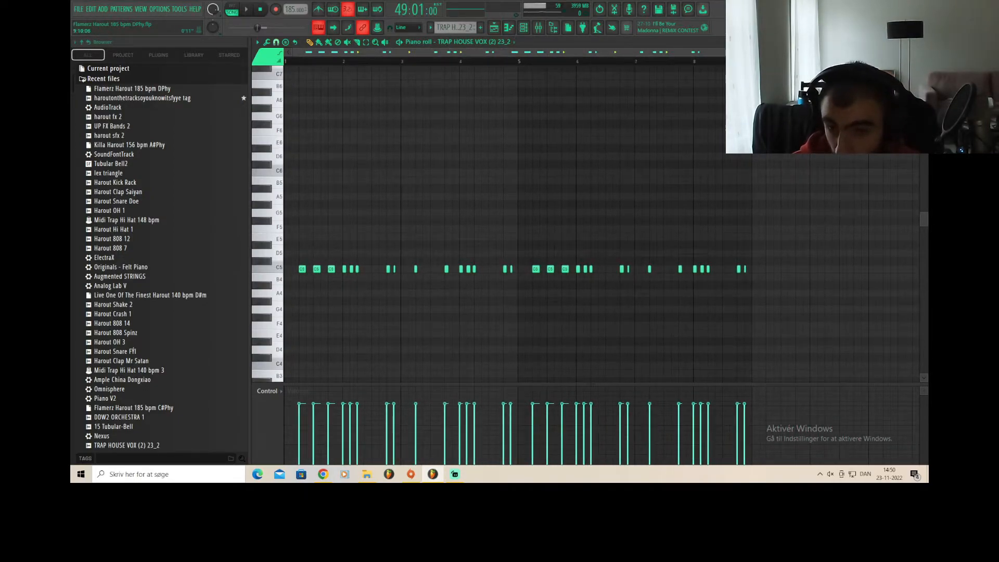
Step: Play the TRAP HOUSE VOX (2) 23_2 pattern on its own in pattern mode while following its notes, then stop
{"action": "left_click_drag", "start_coordinate": [853, 53], "coordinate": [780, 53]}
{"action": "left_click", "coordinate": [232, 10]}
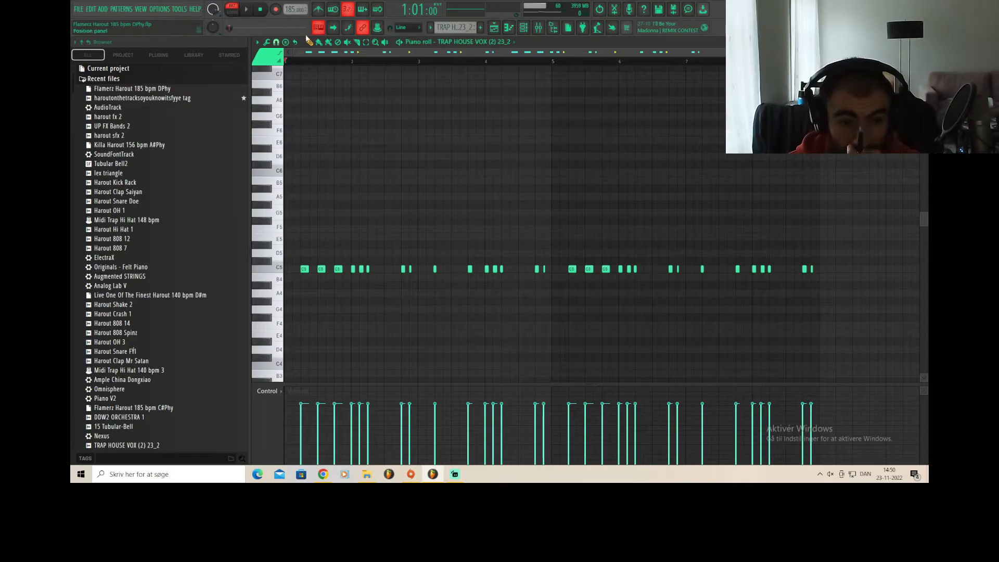
{"action": "left_click", "coordinate": [247, 9]}
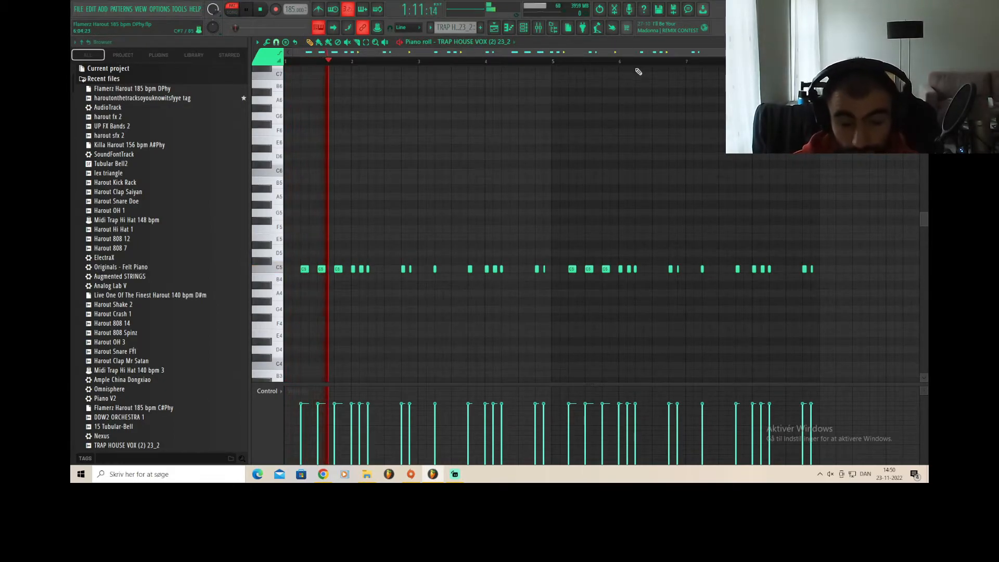
{"action": "left_click_drag", "start_coordinate": [780, 53], "coordinate": [627, 61]}
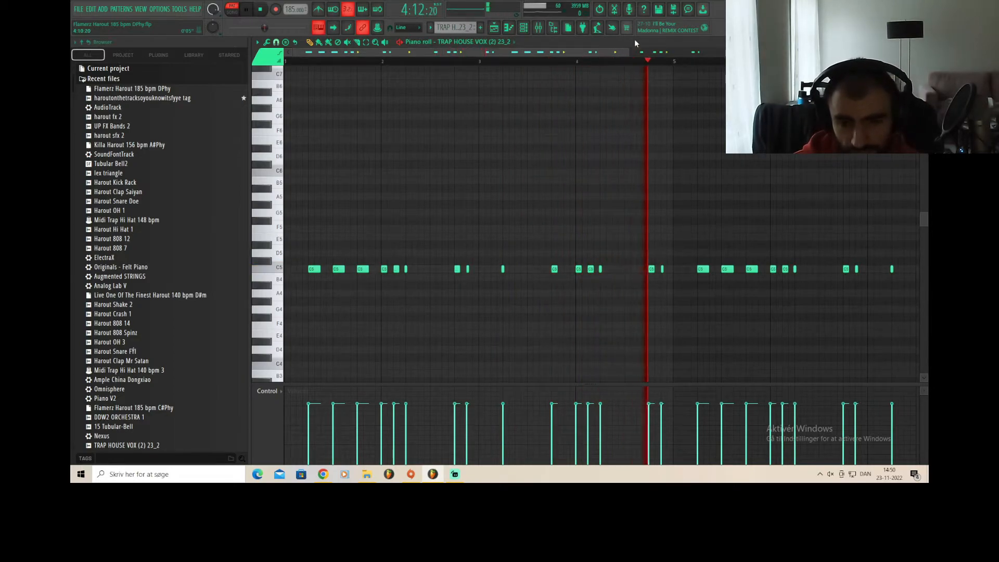
{"action": "key", "text": "space"}
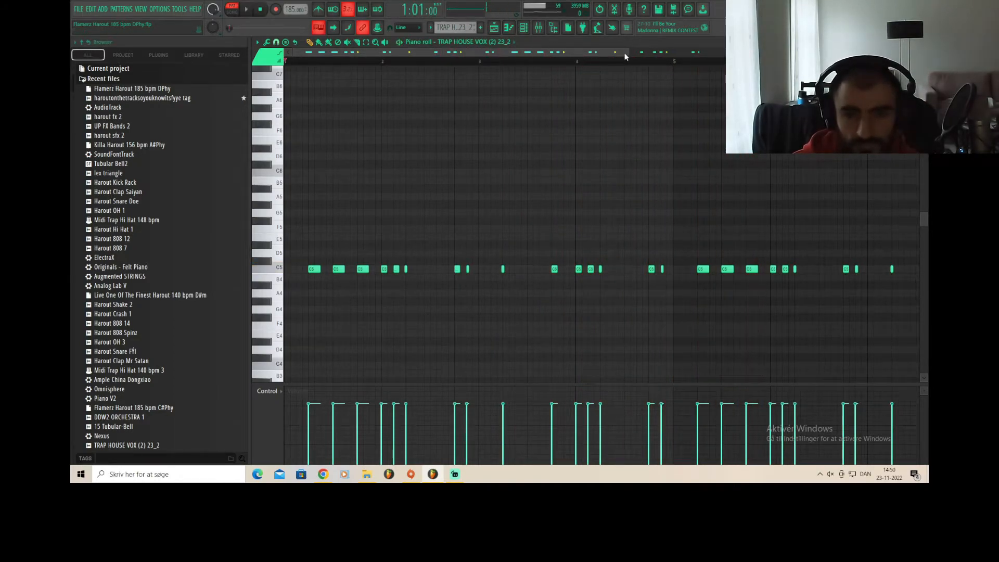
Step: Select the two short C5 notes just before bar 3 to point out their spacing in the vox pattern
{"action": "left_click_drag", "start_coordinate": [627, 52], "coordinate": [482, 53]}
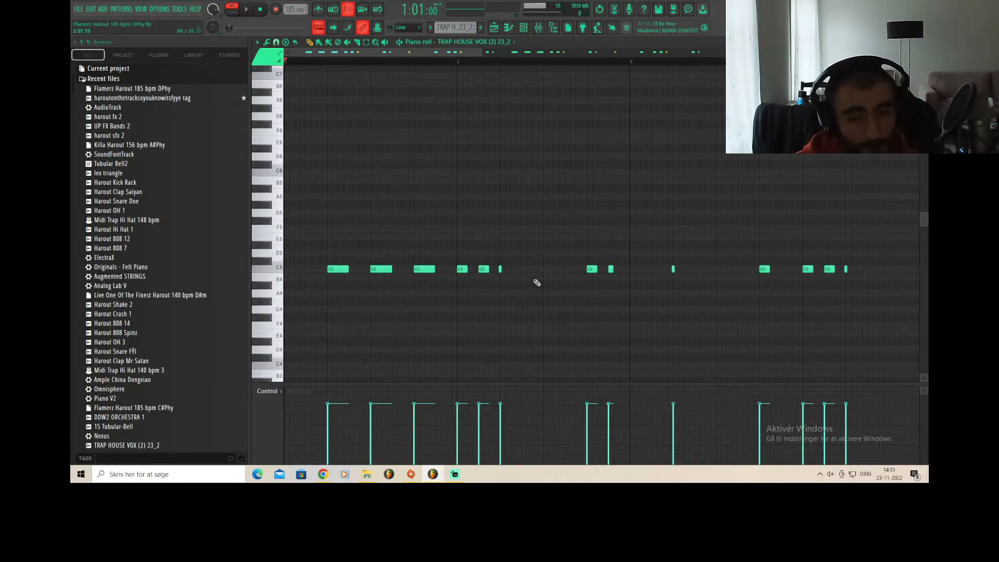
{"action": "left_click_drag", "start_coordinate": [625, 274], "coordinate": [584, 276]}
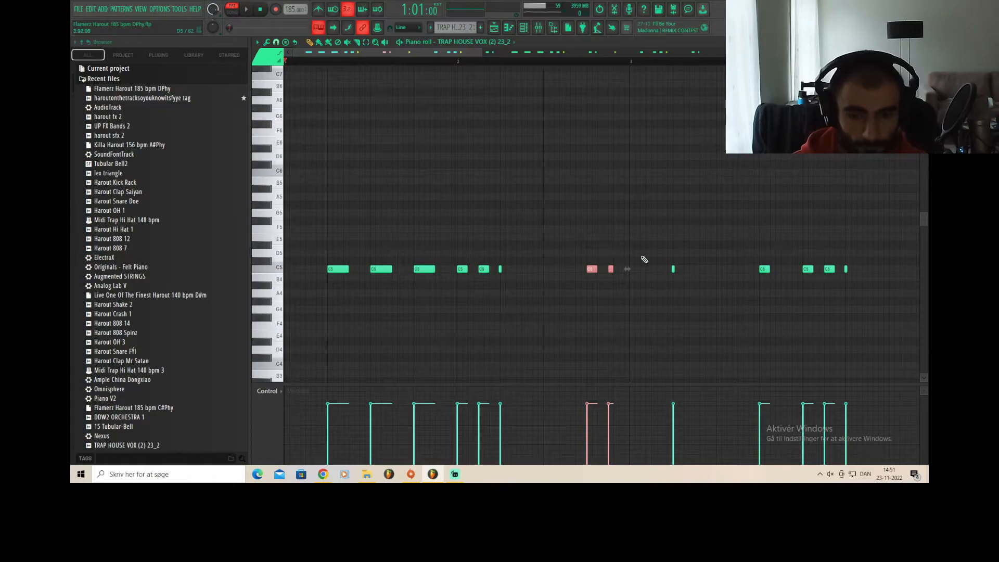
{"action": "mouse_move", "coordinate": [483, 52]}
{"action": "left_mouse_down"}
{"action": "mouse_move", "coordinate": [511, 73]}
{"action": "mouse_move", "coordinate": [707, 115]}
{"action": "mouse_move", "coordinate": [548, 133]}
{"action": "left_mouse_up"}
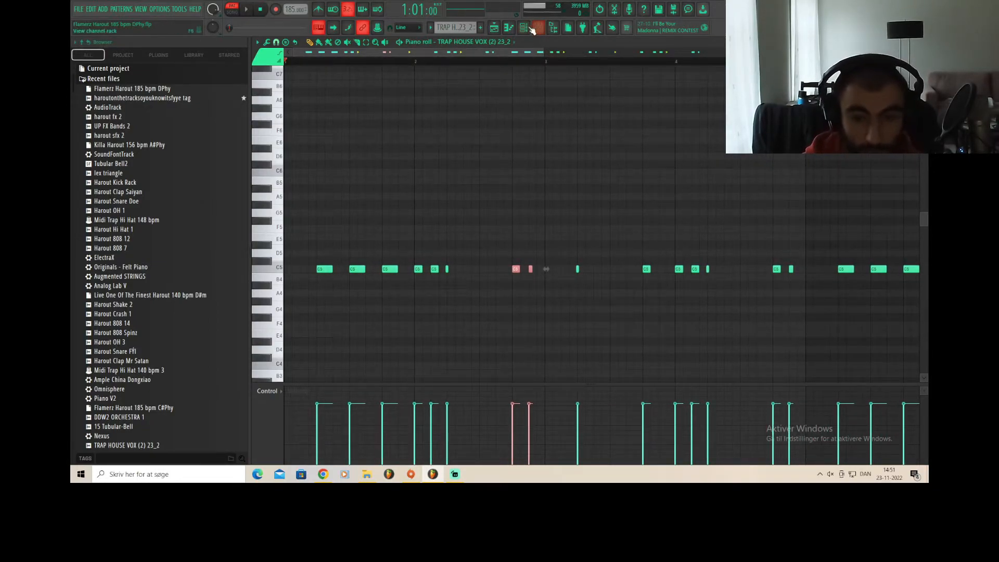
Step: Reopen the TRAP HOUSE VOX (2) 23_2 channel settings to inspect the volume envelope's hold time, and return to the piano roll
{"action": "key", "text": "F6"}
{"action": "left_click", "coordinate": [324, 218]}
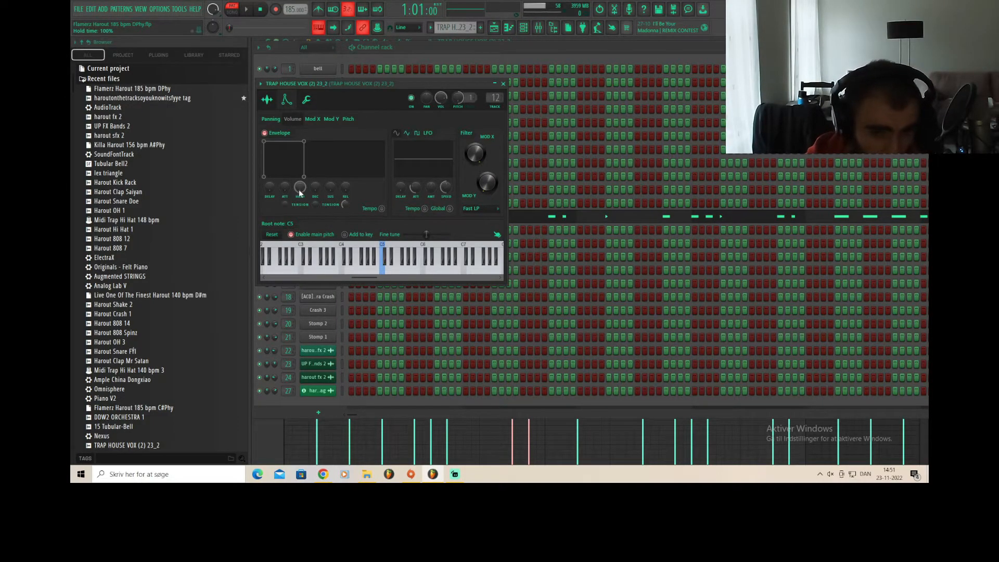
{"action": "left_click_drag", "start_coordinate": [299, 191], "coordinate": [299, 186]}
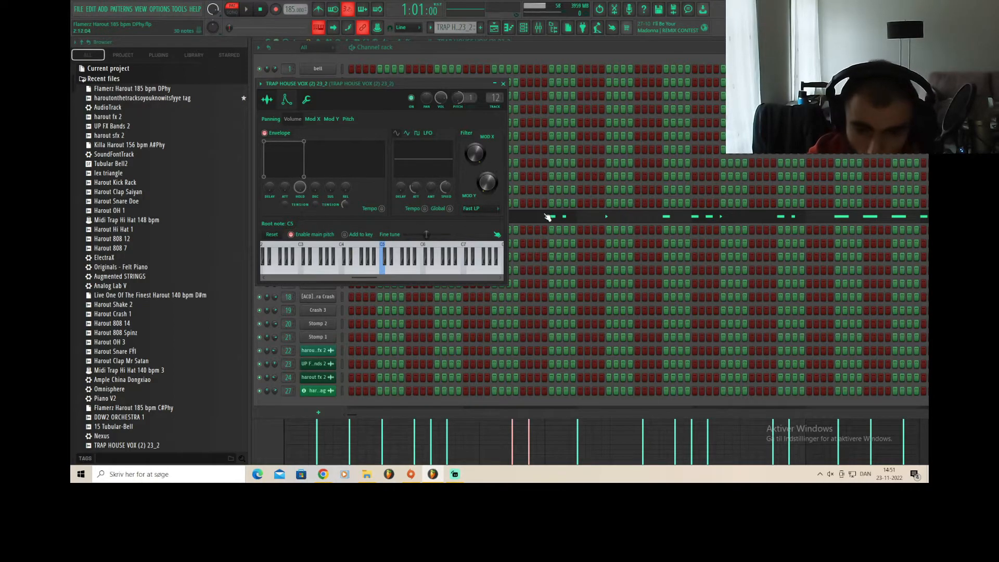
{"action": "left_click", "coordinate": [618, 217]}
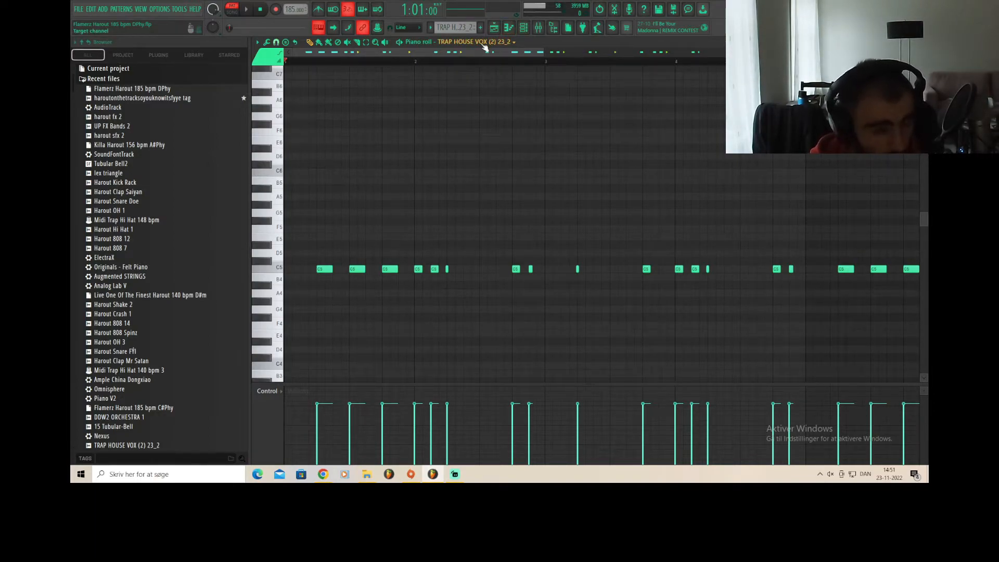
Step: Look over the whole TRAP HOUSE VOX (2) 23_2 pattern in the piano roll and go back to the playlist
{"action": "left_click_drag", "start_coordinate": [542, 53], "coordinate": [723, 53]}
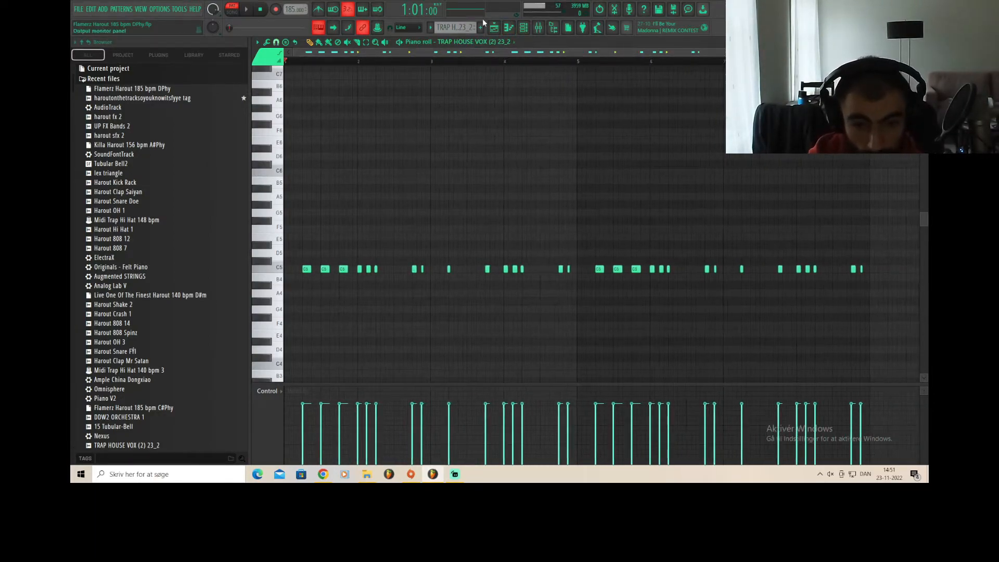
{"action": "left_click", "coordinate": [524, 31]}
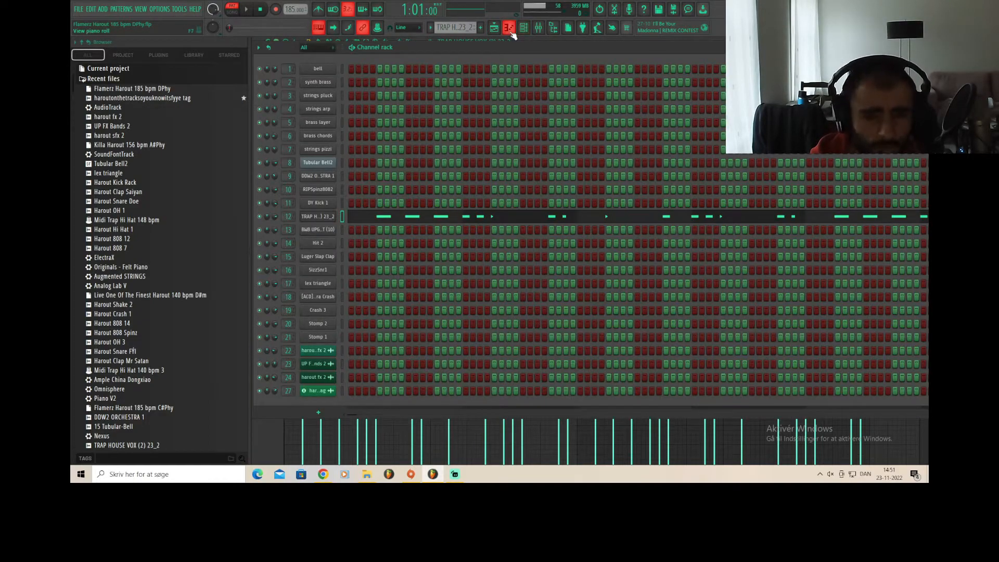
{"action": "left_click", "coordinate": [510, 30]}
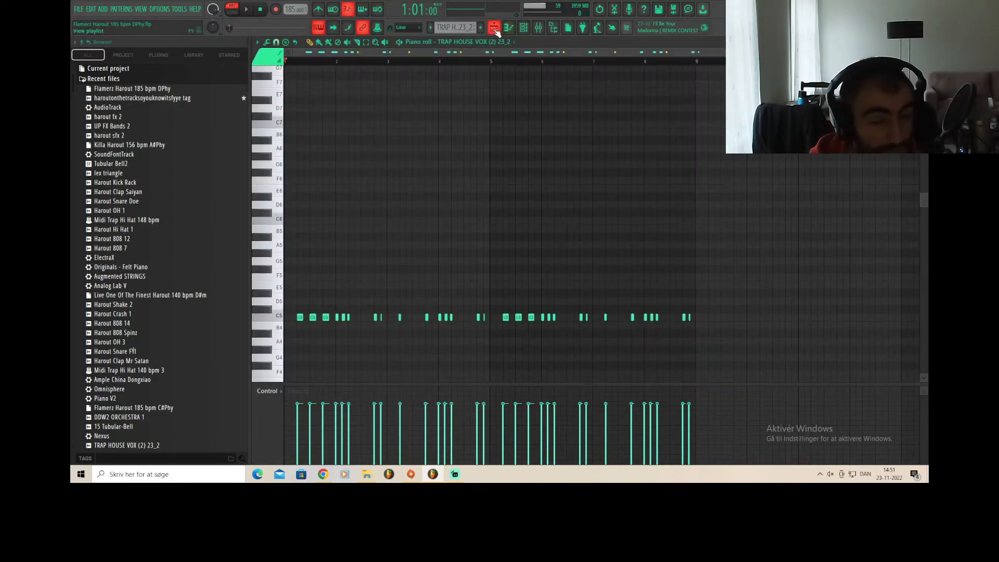
{"action": "left_click", "coordinate": [495, 29]}
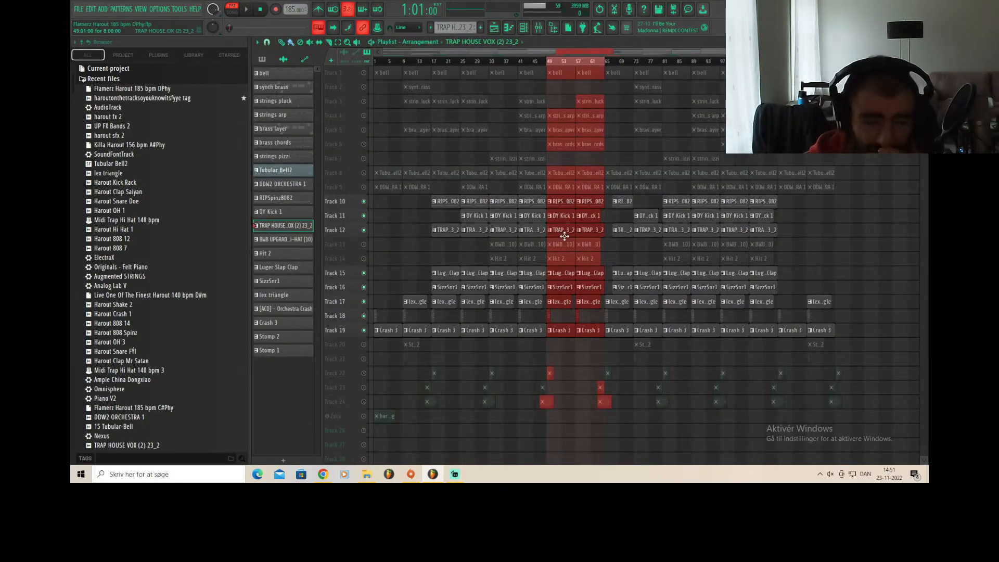
Step: Unmute Tracks 13 and 14 and play the selected section from bar 49 in song mode
{"action": "left_click", "coordinate": [363, 244]}
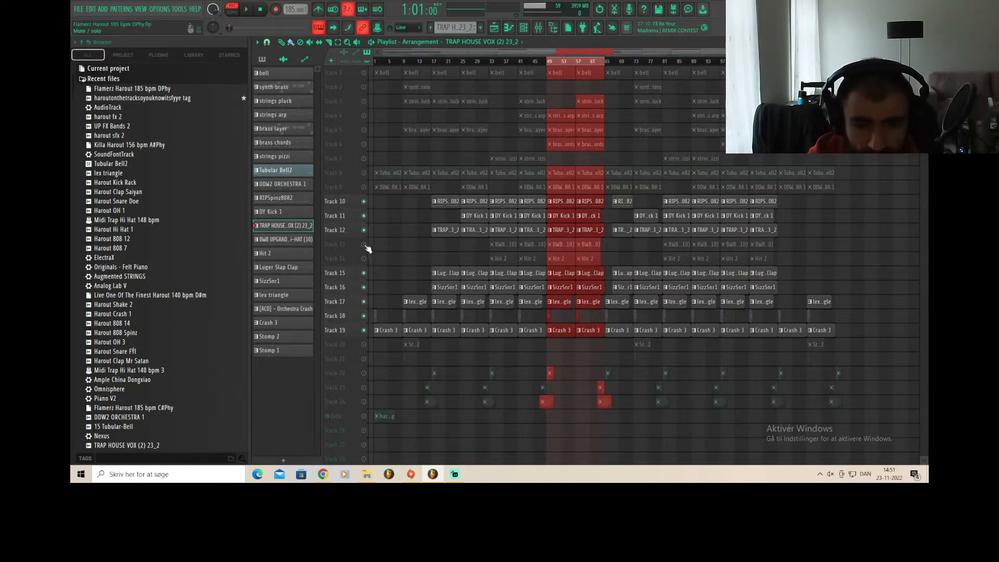
{"action": "left_click", "coordinate": [364, 258]}
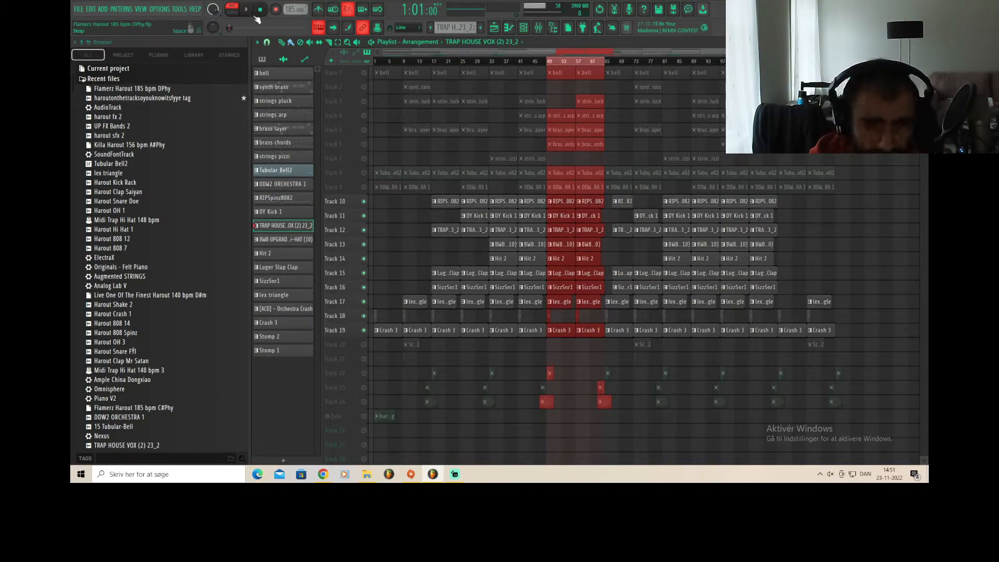
{"action": "left_click", "coordinate": [234, 13]}
{"action": "left_click", "coordinate": [247, 13]}
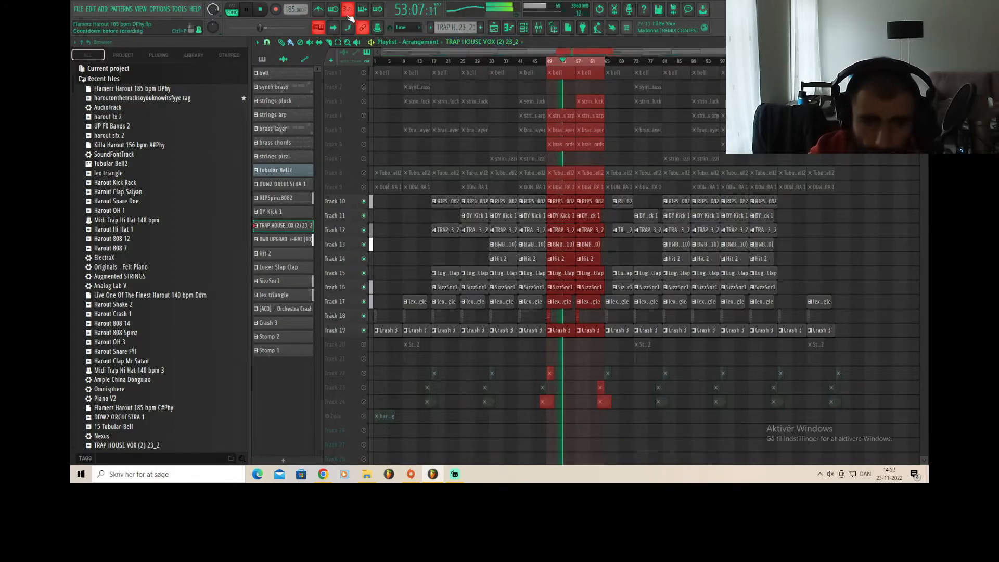
Step: Stop playback and look over the full BWB UPGRADE3 Hi-HAT (10) pattern in the piano roll
{"action": "left_click", "coordinate": [265, 11]}
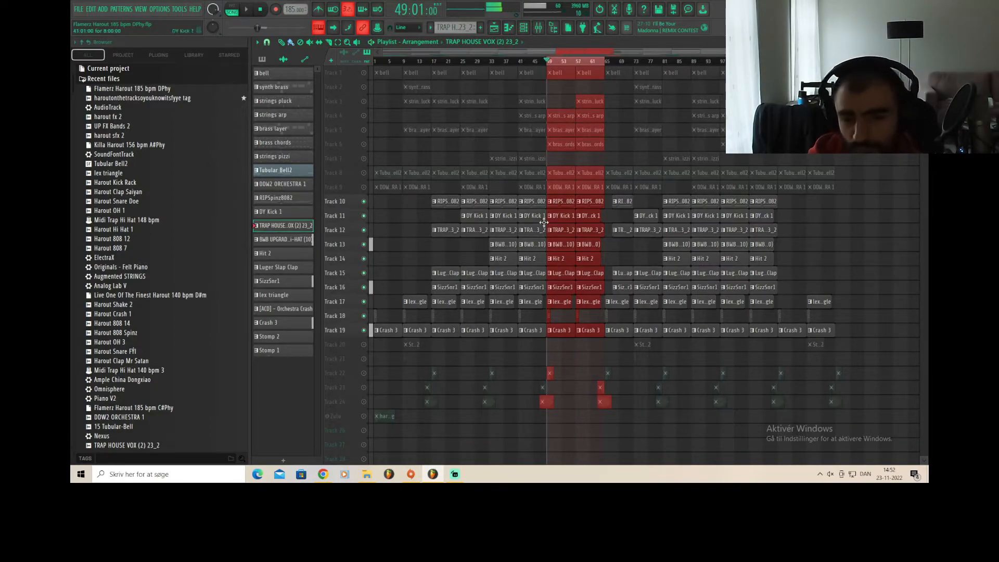
{"action": "double_click", "coordinate": [568, 244]}
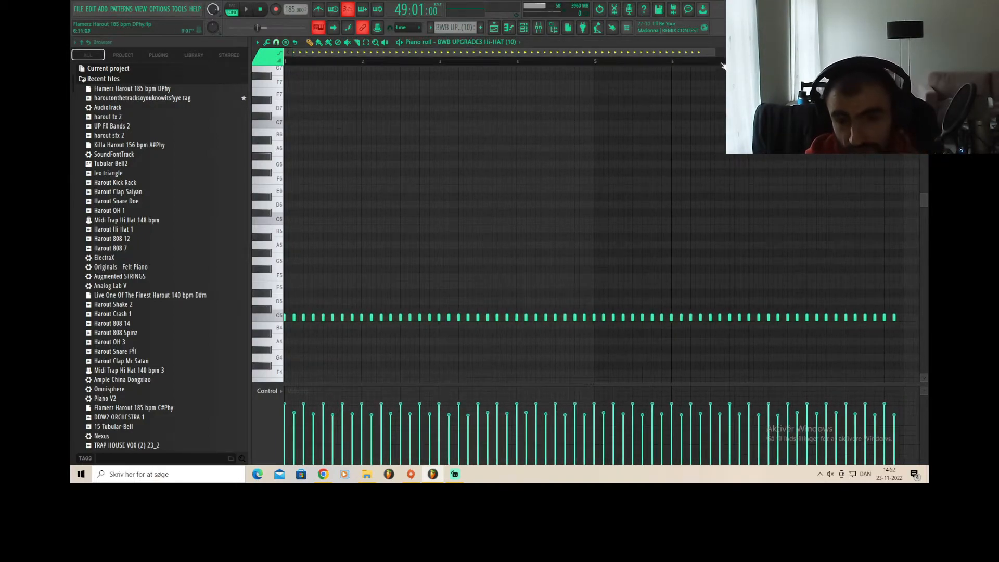
{"action": "left_click_drag", "start_coordinate": [713, 51], "coordinate": [913, 51]}
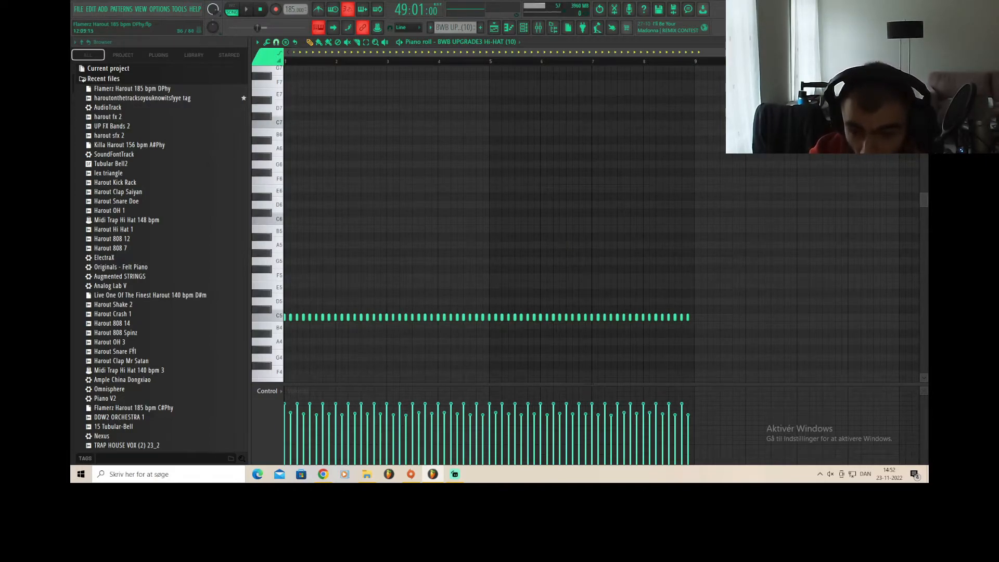
{"action": "left_click_drag", "start_coordinate": [913, 51], "coordinate": [671, 52]}
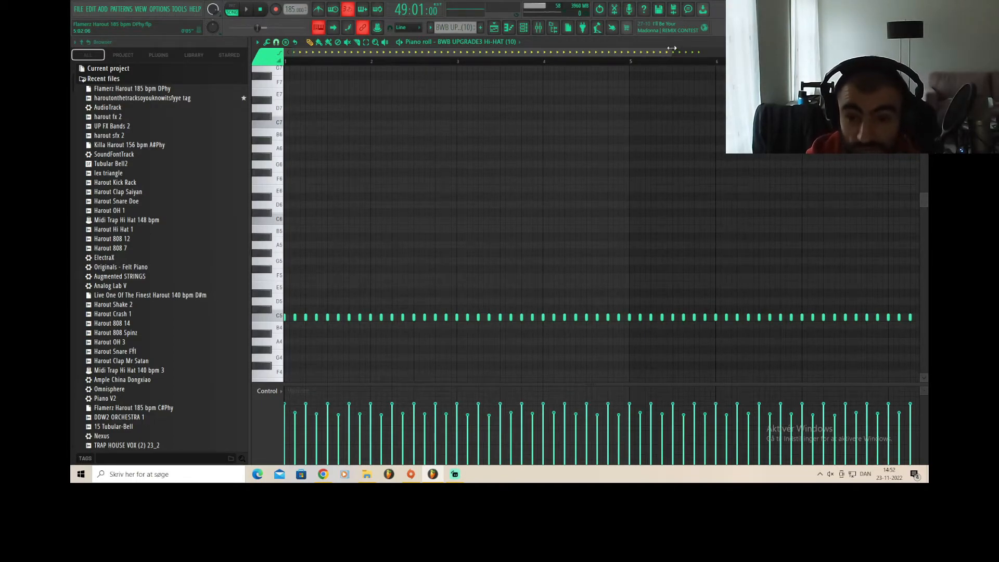
{"action": "left_click_drag", "start_coordinate": [672, 49], "coordinate": [911, 50]}
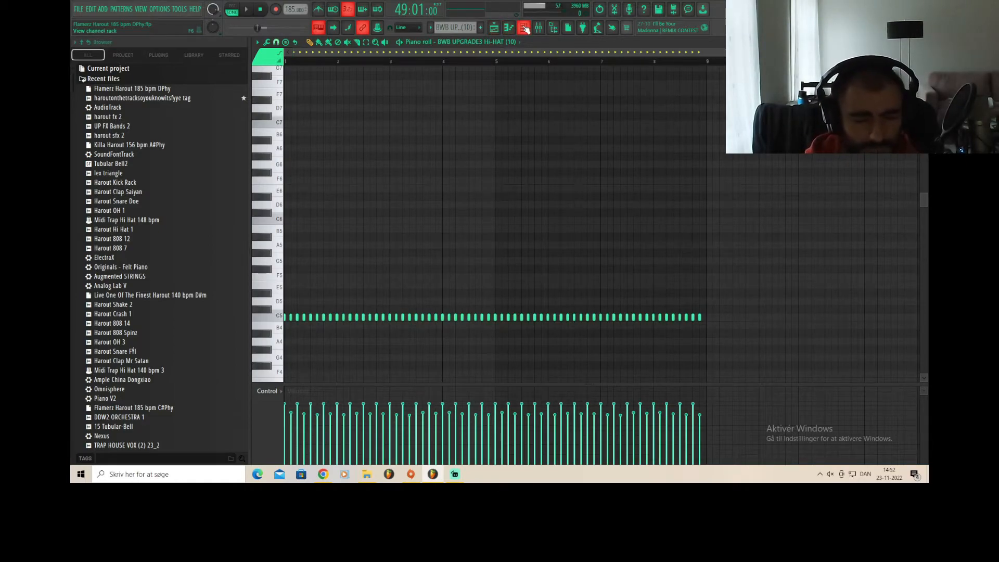
Step: Return to the playlist and open the Hit 2 pattern in the piano roll to view its notes from bar 1
{"action": "left_click", "coordinate": [507, 29]}
{"action": "left_click", "coordinate": [495, 30]}
{"action": "left_click", "coordinate": [494, 29]}
{"action": "double_click", "coordinate": [565, 260]}
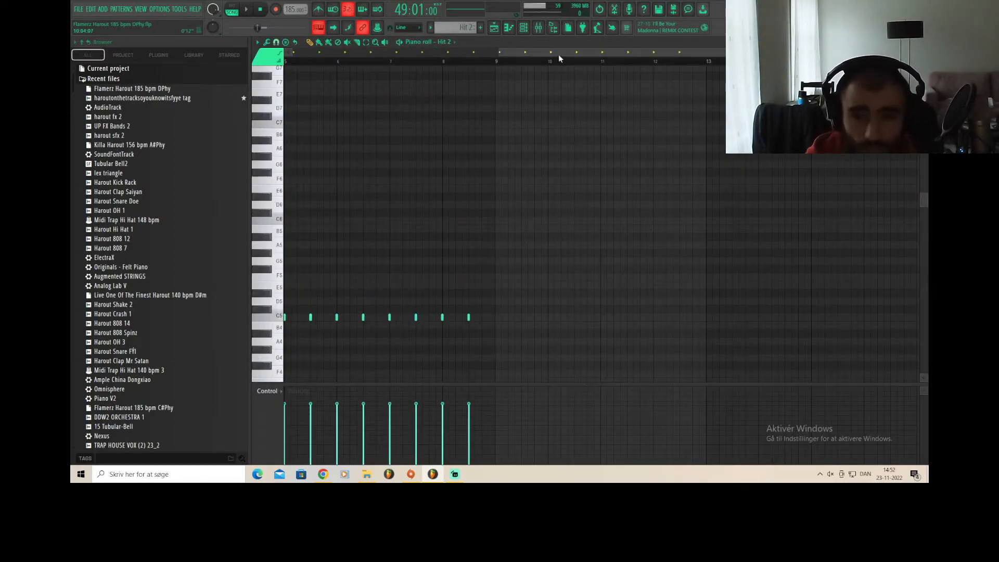
{"action": "scroll", "coordinate": [508, 86], "scroll_direction": "up", "scroll_amount": 1}
{"action": "left_click_drag", "start_coordinate": [495, 141], "coordinate": [485, 119]}
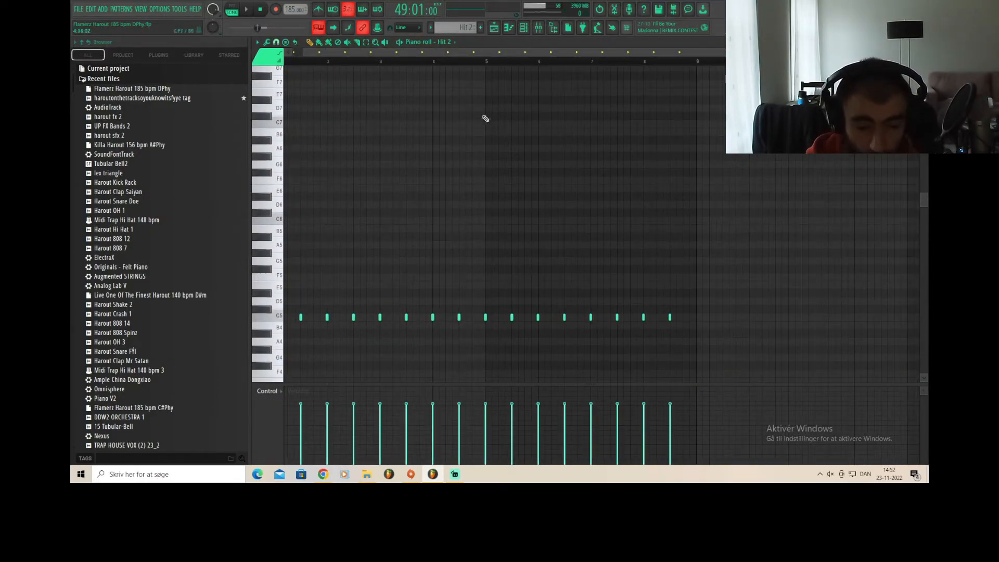
{"action": "left_click_drag", "start_coordinate": [547, 52], "coordinate": [508, 54]}
Step: Audition the Hit 2 sound repeatedly at C5 and frame its whole pattern in the piano roll
{"action": "left_click", "coordinate": [282, 319]}
{"action": "left_click", "coordinate": [283, 318]}
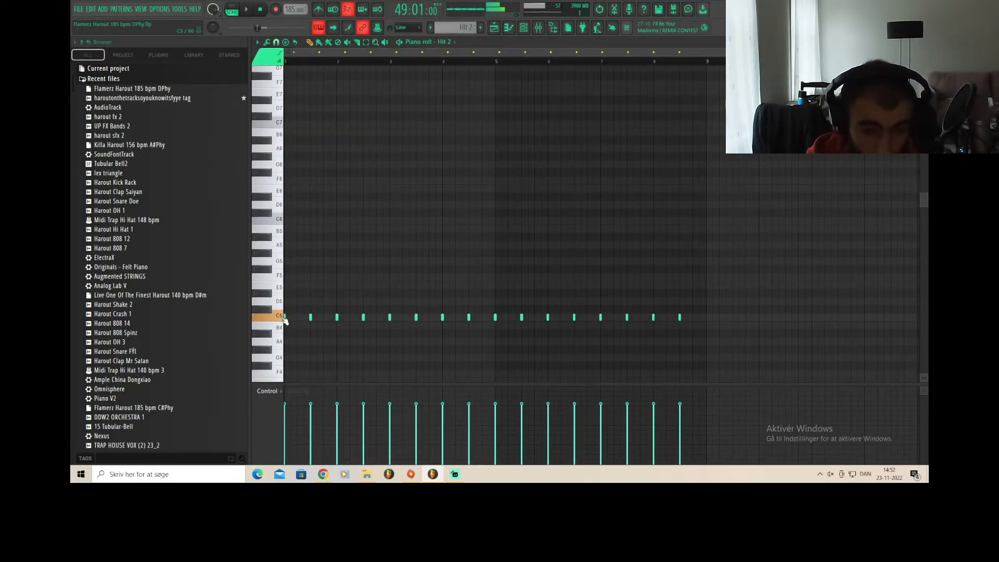
{"action": "left_click", "coordinate": [283, 318]}
{"action": "left_click", "coordinate": [284, 318]}
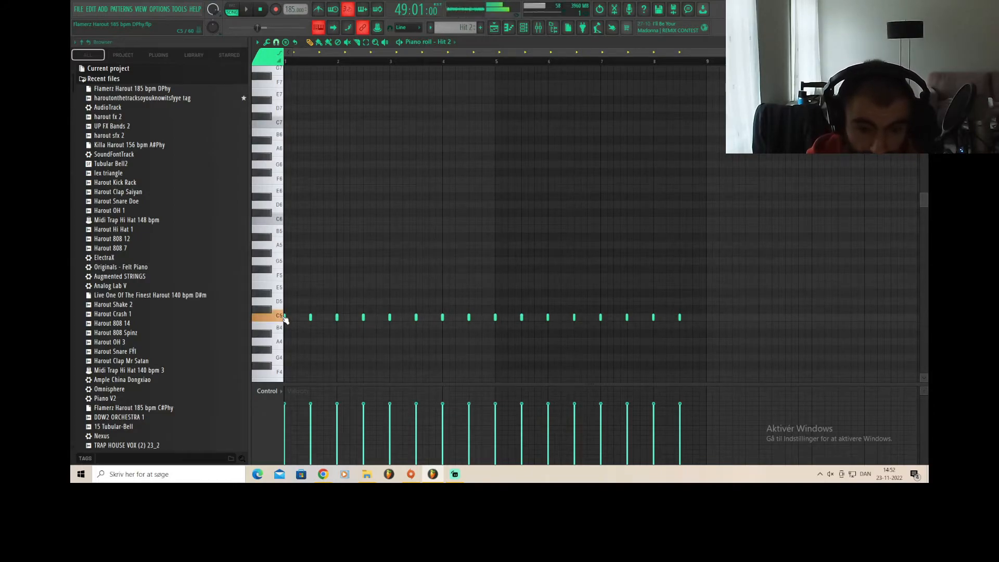
{"action": "left_click_drag", "start_coordinate": [911, 52], "coordinate": [776, 52]}
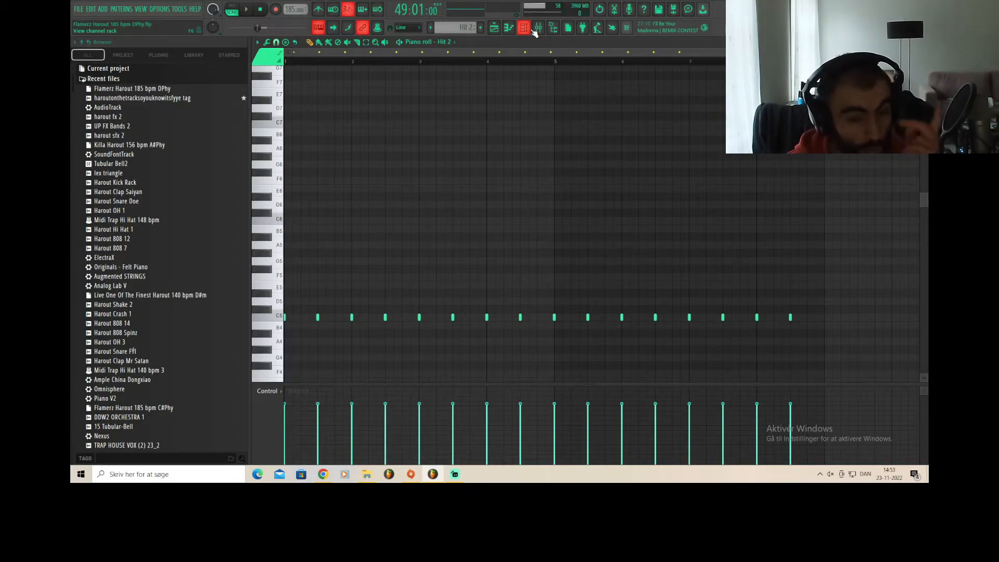
Step: Select all Hit 2 notes, and inspect the sampler settings of the Hit 2 and BWB UPGRADE3 Hi-HAT (10) channels
{"action": "key", "text": "ctrl+a"}
{"action": "scroll", "coordinate": [515, 212], "scroll_direction": "up", "scroll_amount": 2}
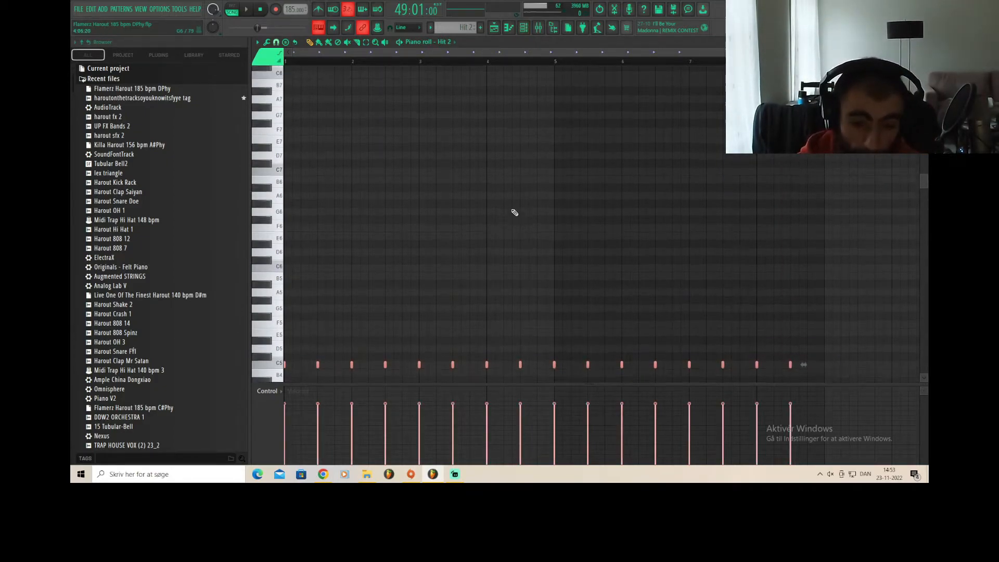
{"action": "left_click", "coordinate": [524, 27]}
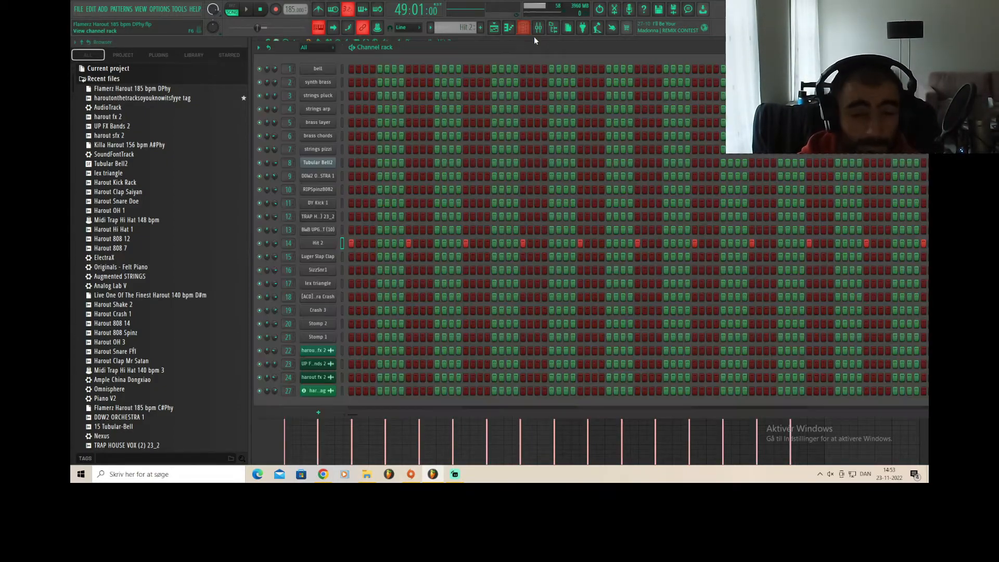
{"action": "left_click", "coordinate": [322, 243]}
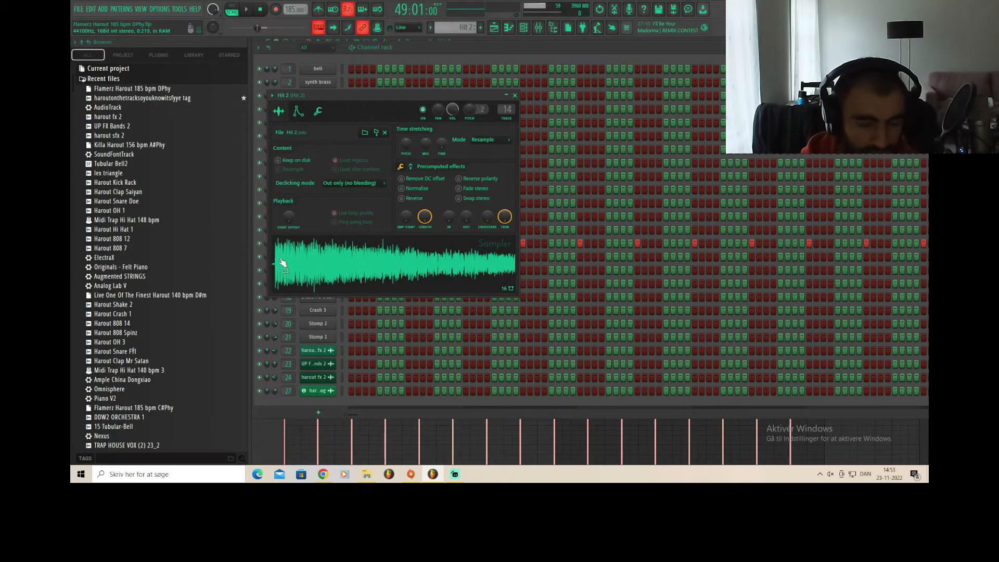
{"action": "left_click", "coordinate": [515, 96]}
{"action": "left_click", "coordinate": [330, 231]}
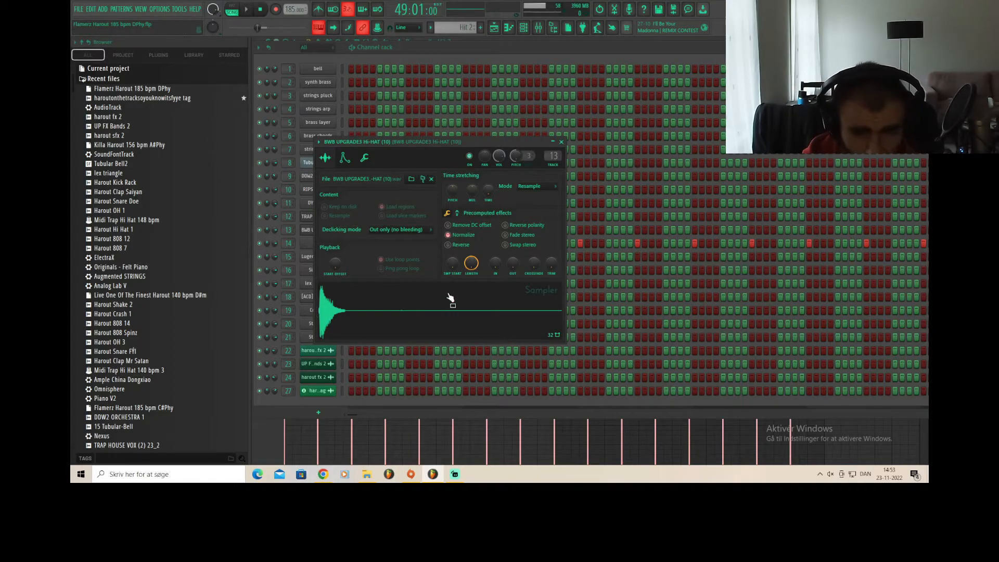
{"action": "left_click", "coordinate": [561, 142]}
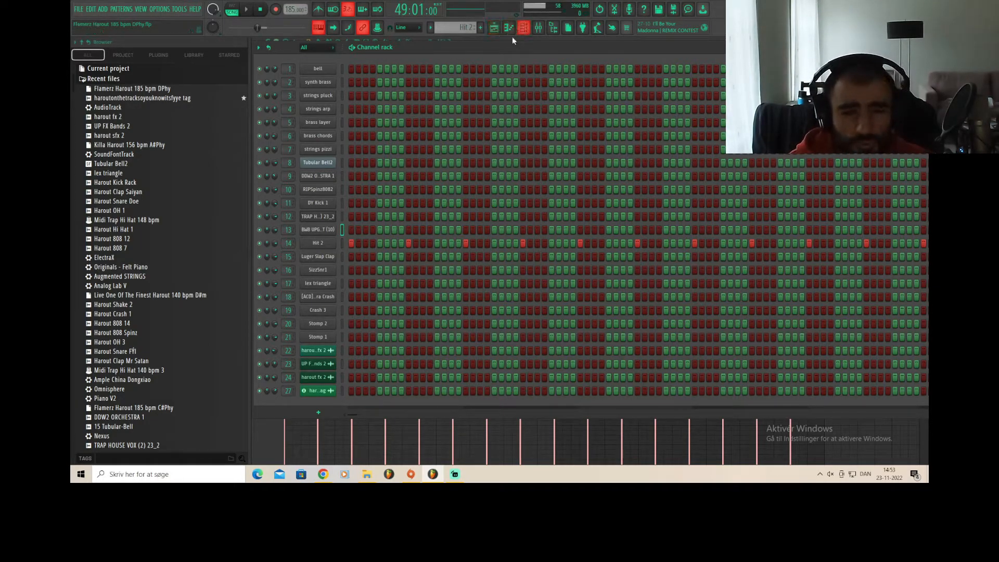
Step: Back in the playlist, leave only Tracks 15 and 16 unmuted, play the selected section from bar 49 and stop
{"action": "left_click", "coordinate": [507, 29]}
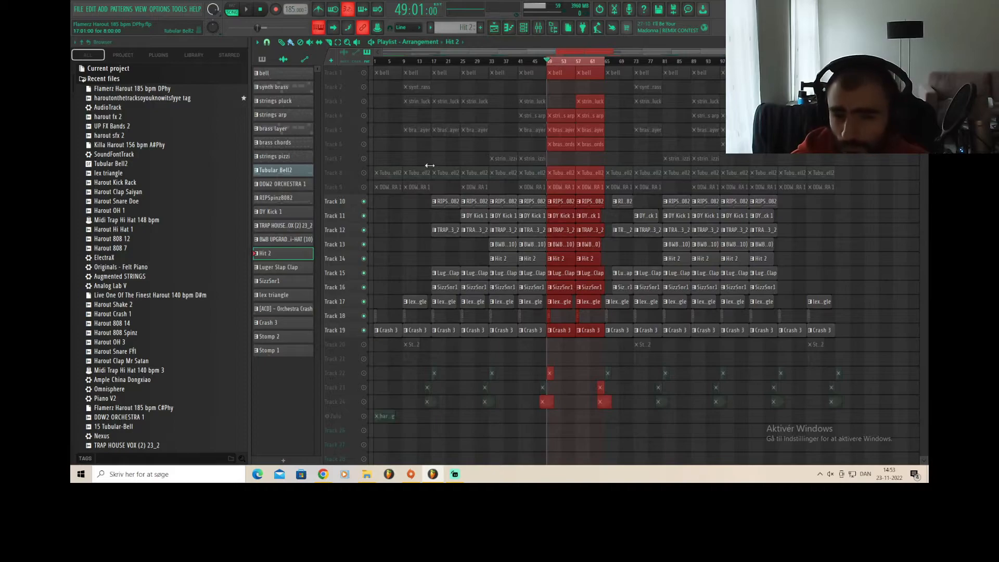
{"action": "right_click", "coordinate": [364, 273]}
{"action": "left_click", "coordinate": [364, 287]}
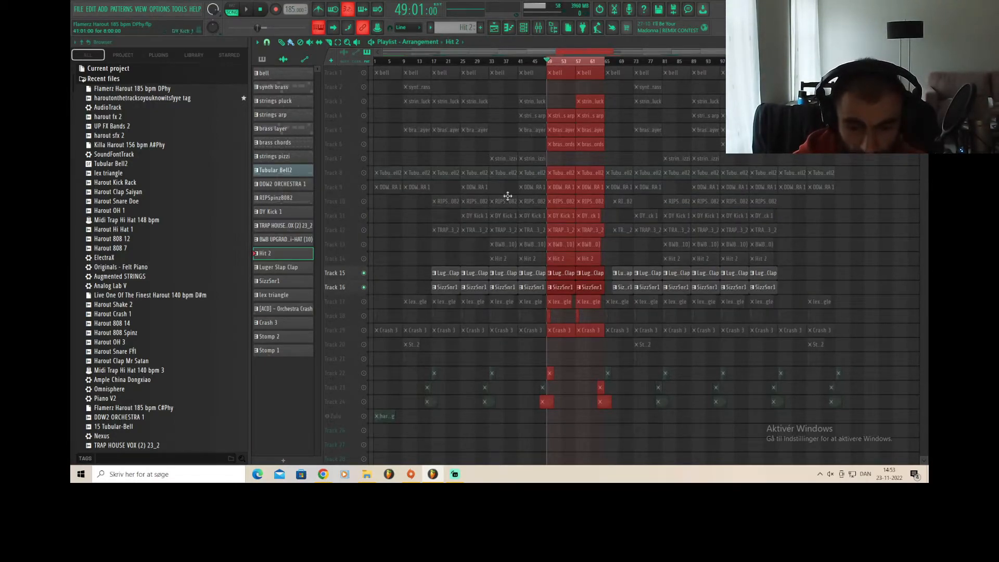
{"action": "left_click", "coordinate": [248, 10]}
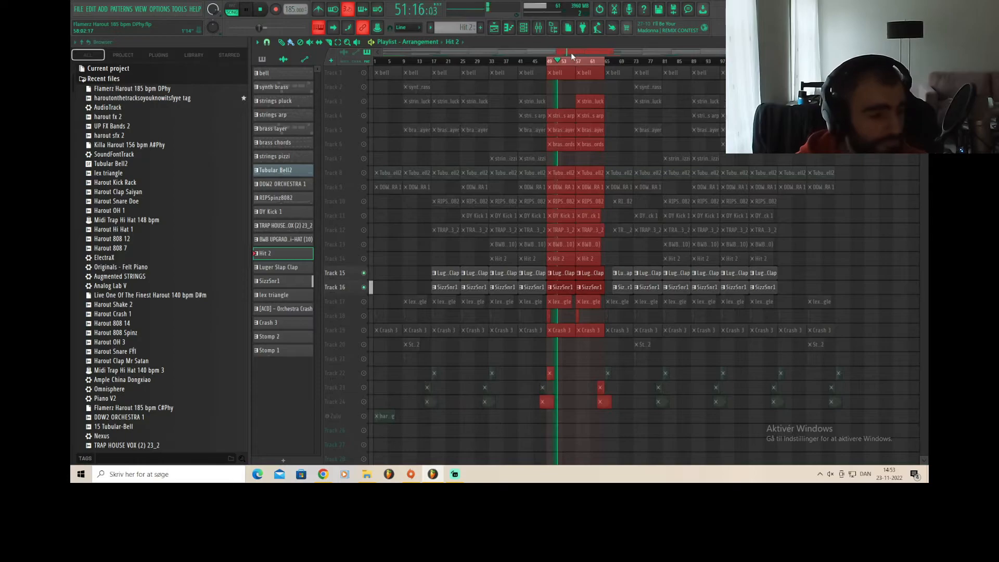
{"action": "key", "text": "space"}
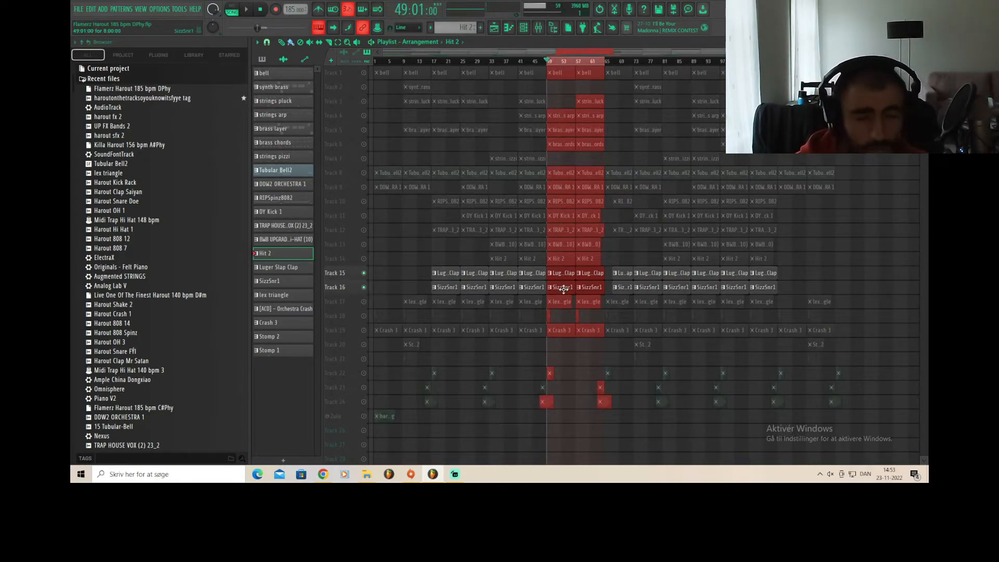
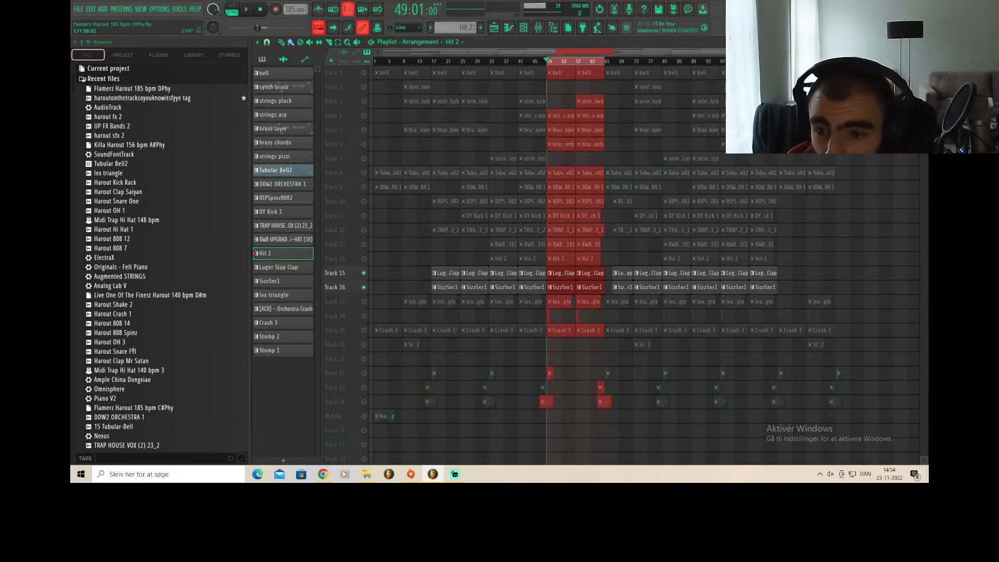
Step: Unmute Tracks 10 to 14 and 17 to 19 and play the selected section from bar 49
{"action": "scroll", "coordinate": [661, 62], "scroll_direction": "up", "scroll_amount": 3}
{"action": "scroll", "coordinate": [691, 166], "scroll_direction": "right", "scroll_amount": 4}
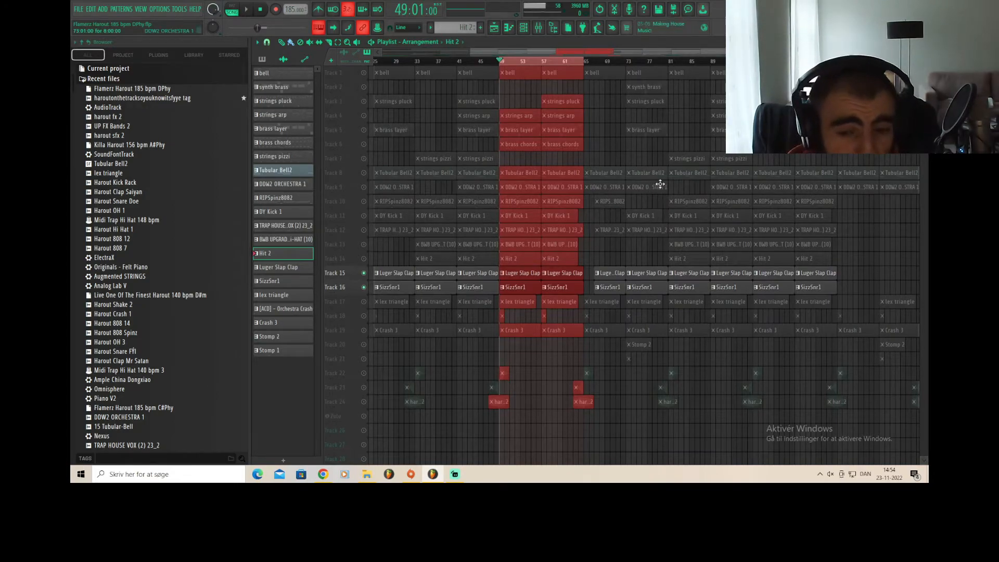
{"action": "scroll", "coordinate": [367, 309], "scroll_direction": "up", "scroll_amount": 1}
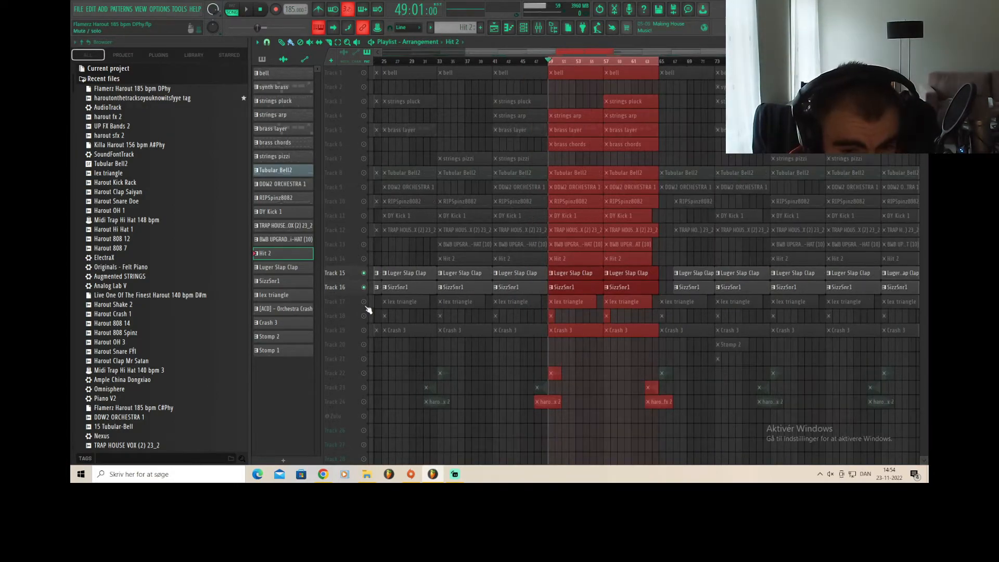
{"action": "left_click", "coordinate": [365, 303]}
{"action": "left_click", "coordinate": [364, 316]}
{"action": "left_click", "coordinate": [363, 330]}
{"action": "left_click", "coordinate": [364, 259]}
{"action": "left_click_drag", "start_coordinate": [365, 245], "coordinate": [364, 202]}
{"action": "key", "text": "space"}
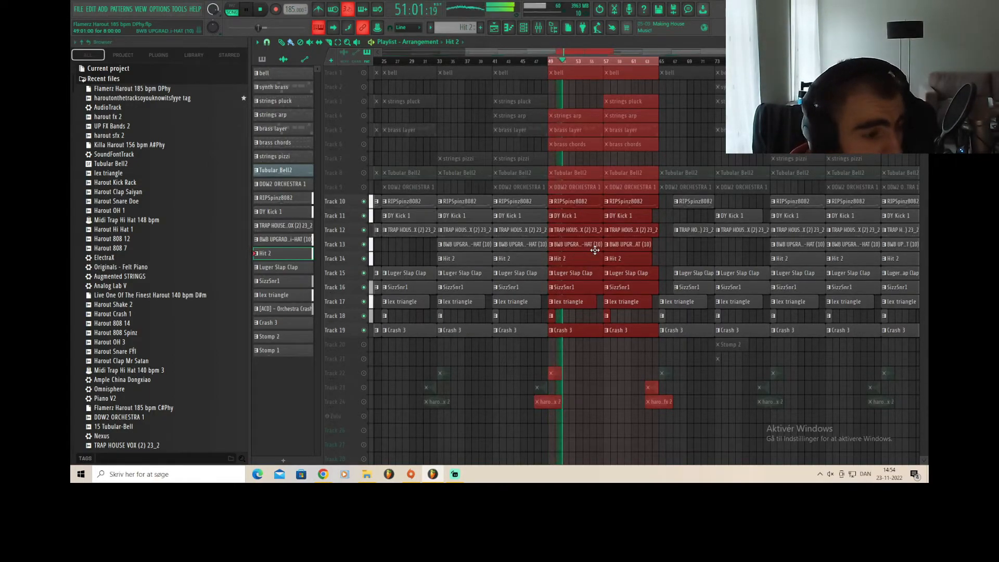
Step: Open the lex triangle pattern in the piano roll, stop playback, and inspect the time shift in its channel settings
{"action": "double_click", "coordinate": [577, 303]}
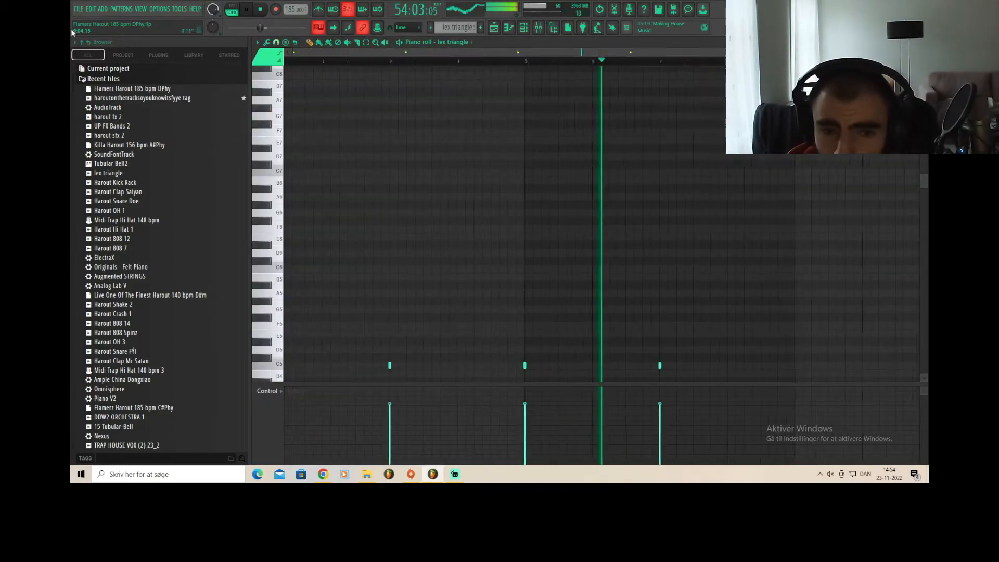
{"action": "key", "text": "space"}
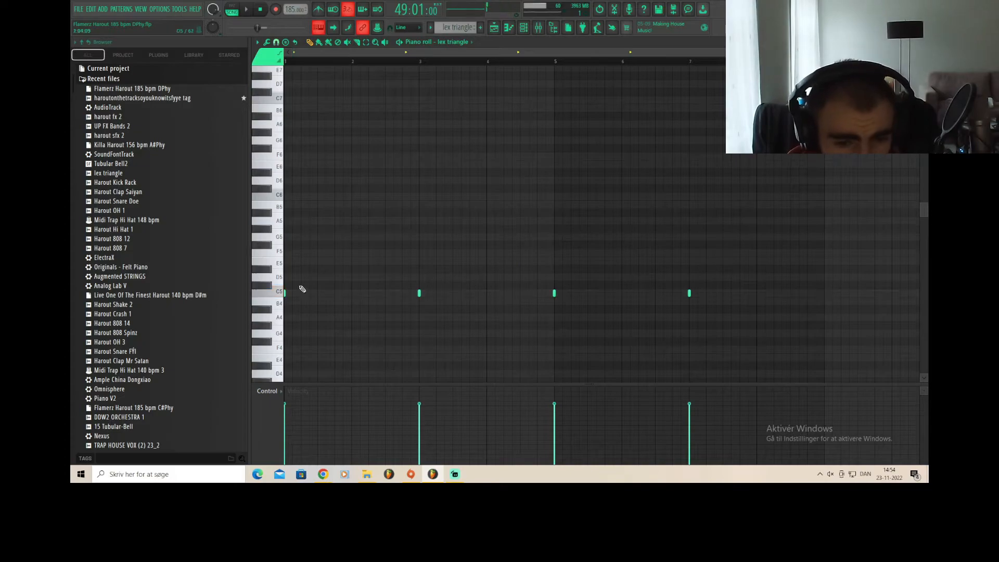
{"action": "left_click", "coordinate": [524, 28]}
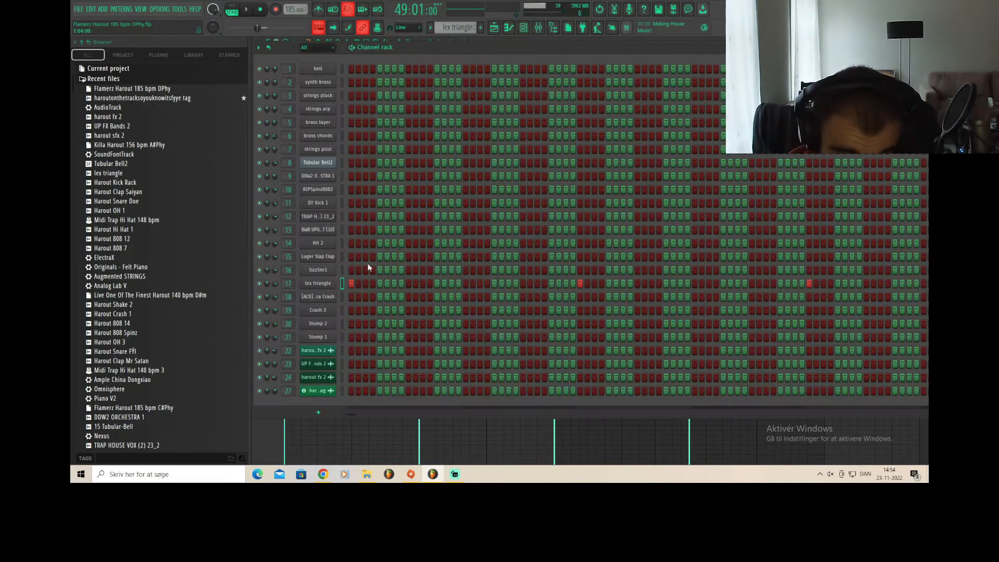
{"action": "left_click", "coordinate": [336, 285]}
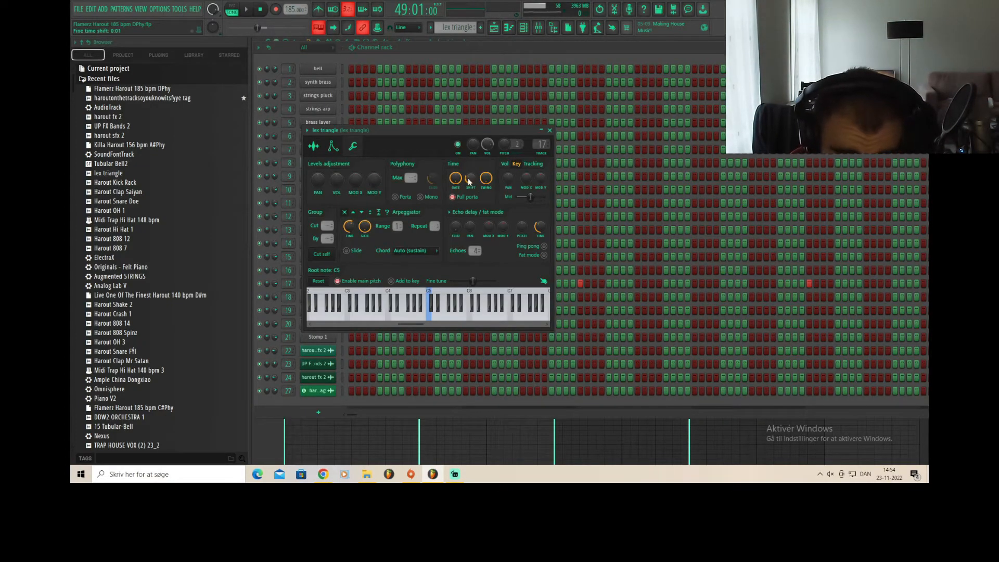
{"action": "left_click", "coordinate": [550, 130]}
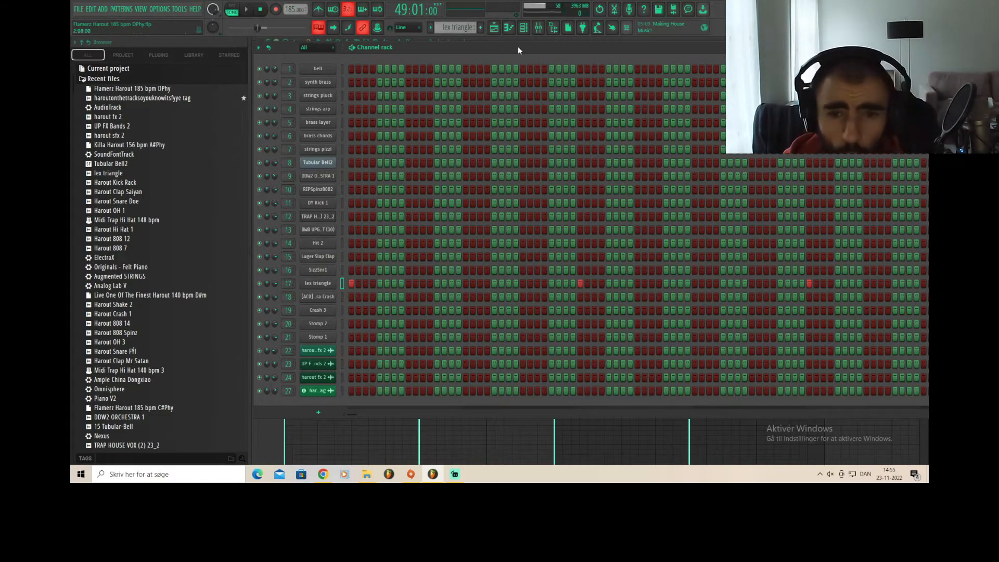
Step: Return to the playlist, leave only Tracks 10 and 11 unmuted, play the selected section from bar 49 and stop
{"action": "left_click", "coordinate": [523, 32]}
{"action": "left_click", "coordinate": [509, 30]}
{"action": "left_click", "coordinate": [496, 31]}
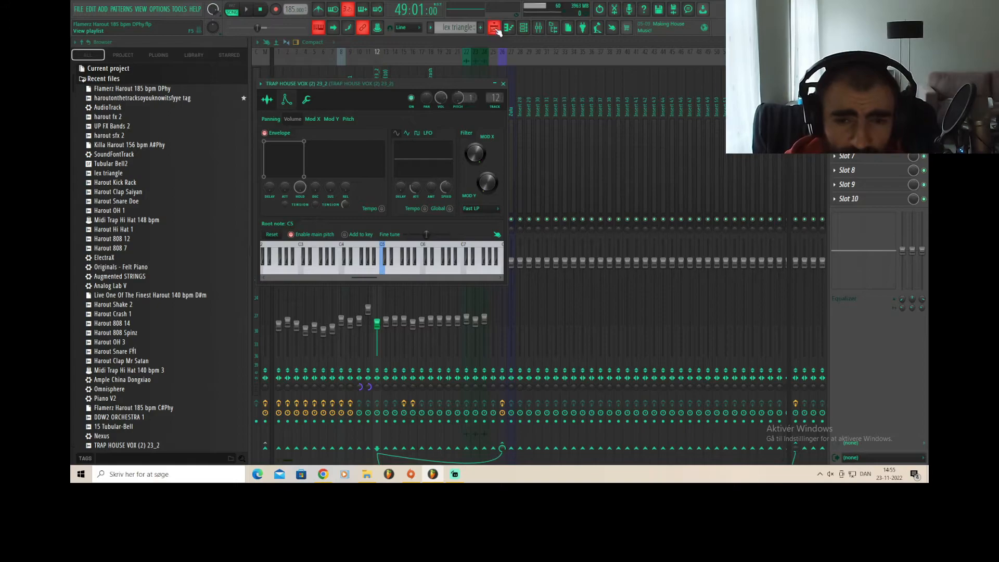
{"action": "left_click", "coordinate": [496, 31]}
{"action": "left_click_drag", "start_coordinate": [750, 52], "coordinate": [718, 62]}
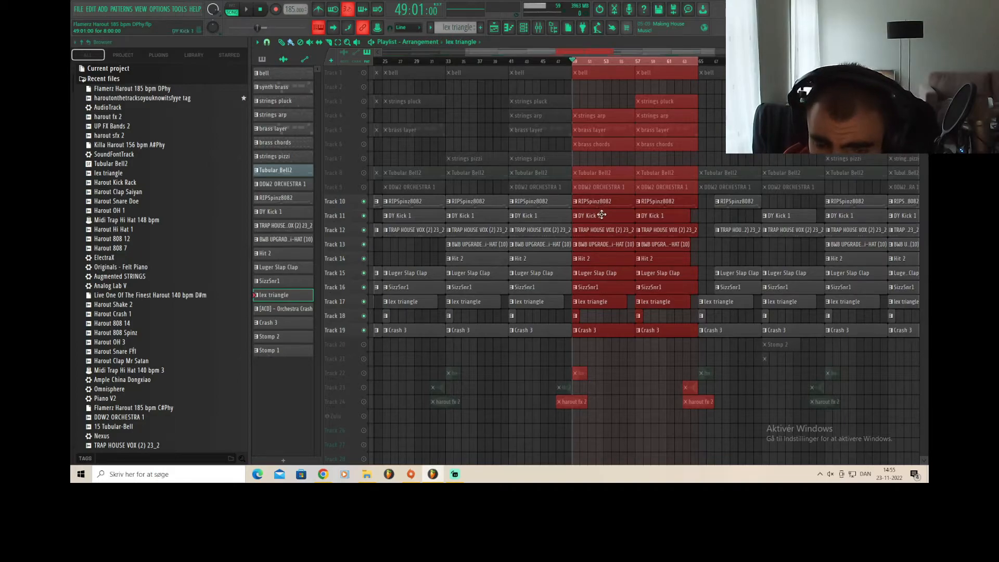
{"action": "right_click", "coordinate": [363, 216]}
{"action": "left_click", "coordinate": [364, 202]}
{"action": "key", "text": "space"}
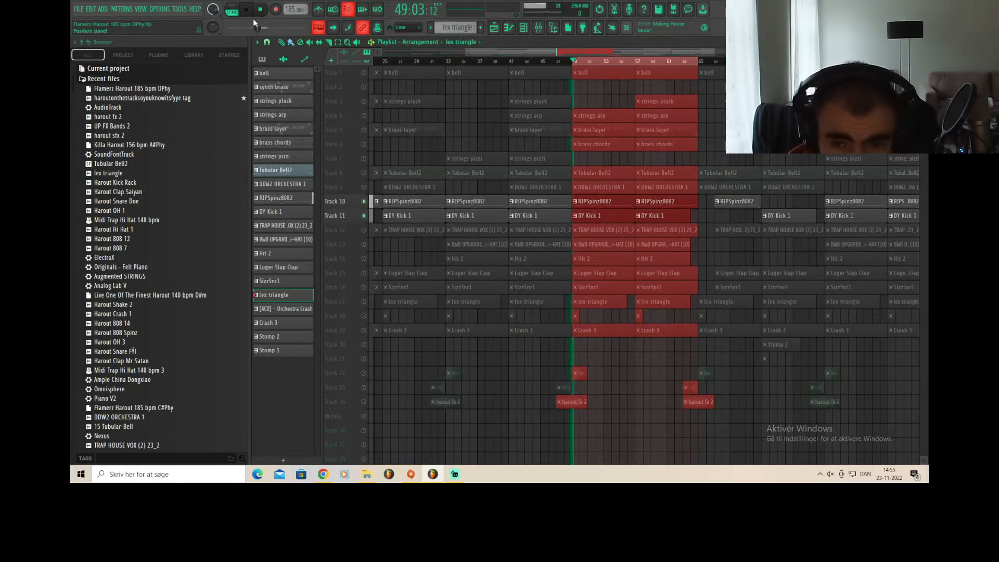
{"action": "scroll", "coordinate": [546, 210], "scroll_direction": "down", "scroll_amount": 2}
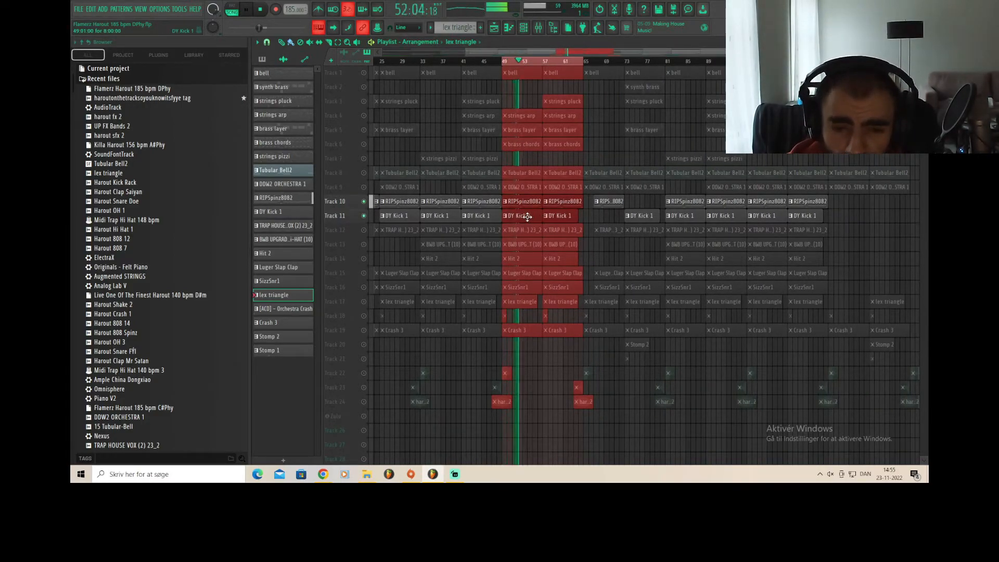
{"action": "left_click", "coordinate": [260, 9]}
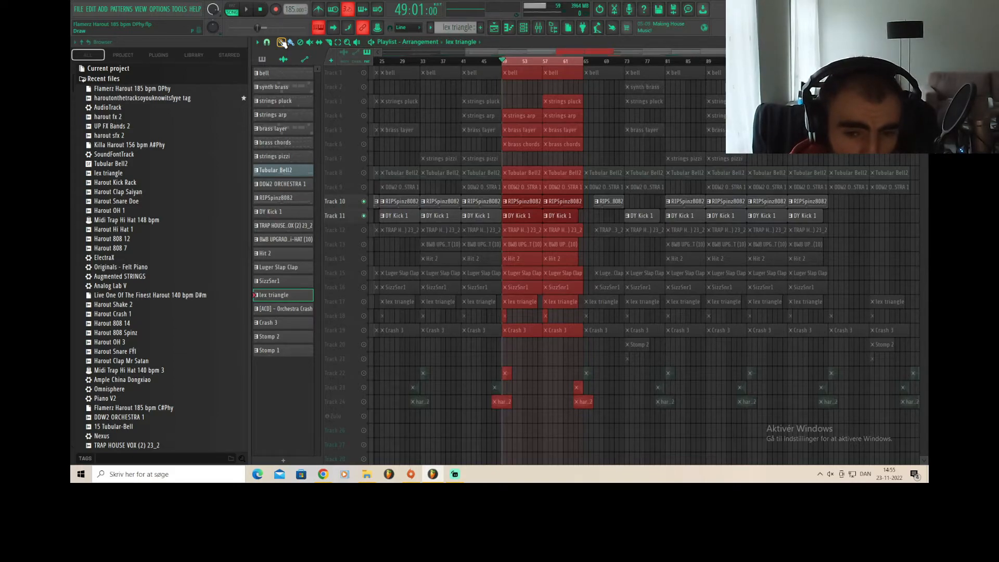
Step: Open the DY Kick 1 pattern in the piano roll and examine the placement of its notes
{"action": "double_click", "coordinate": [524, 215]}
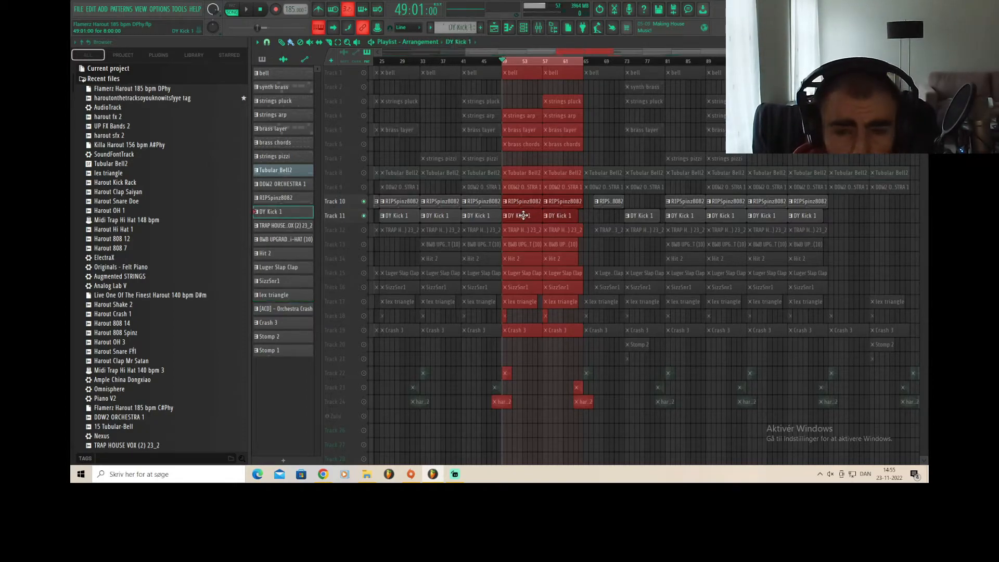
{"action": "left_click_drag", "start_coordinate": [612, 57], "coordinate": [289, 76]}
{"action": "scroll", "coordinate": [632, 161], "scroll_direction": "down", "scroll_amount": 2}
{"action": "scroll", "coordinate": [618, 191], "scroll_direction": "up", "scroll_amount": 2}
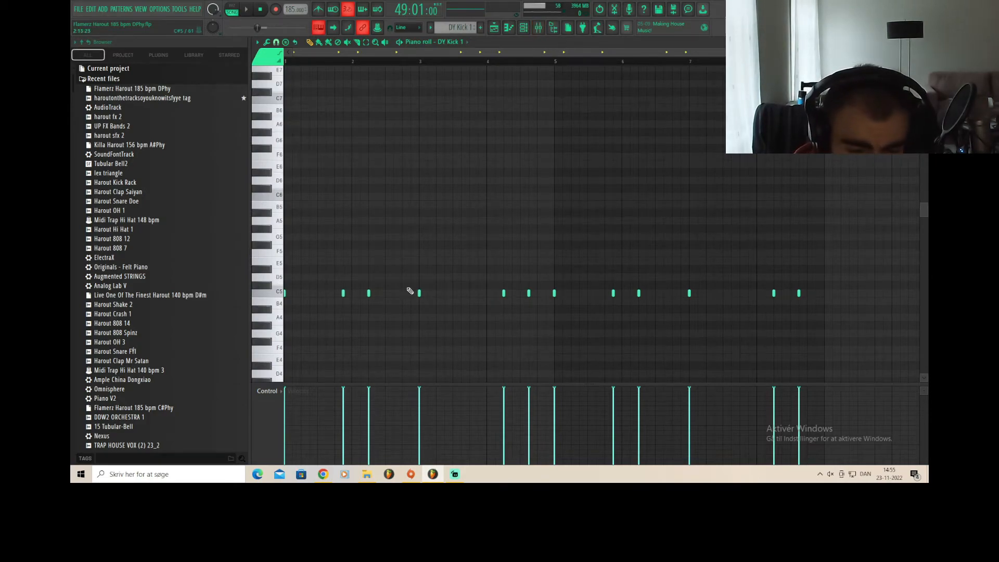
Step: Open the RIPSpinz8082 pattern in the piano roll, select all its notes, and select only the two highest short notes
{"action": "left_click", "coordinate": [524, 27]}
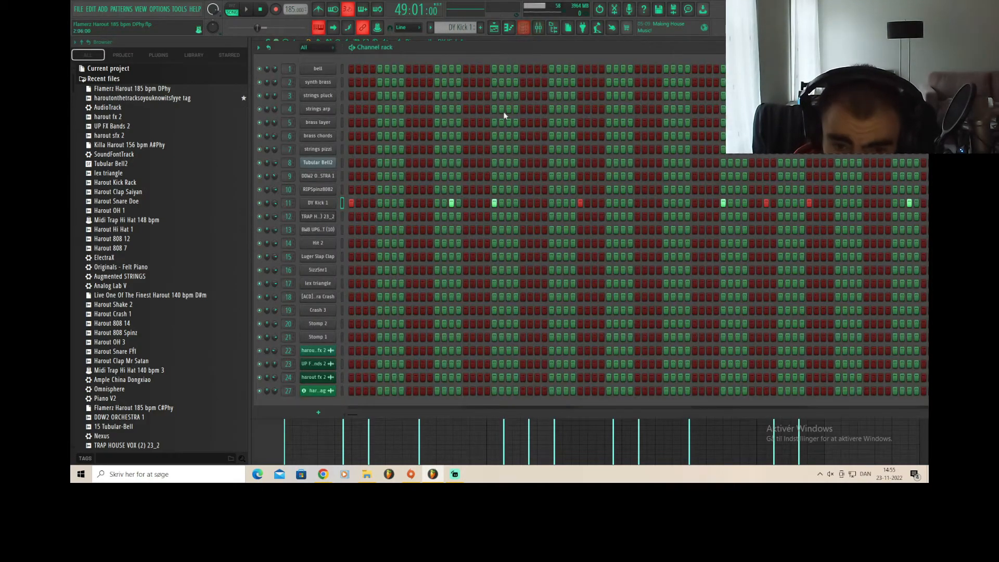
{"action": "left_click", "coordinate": [508, 28]}
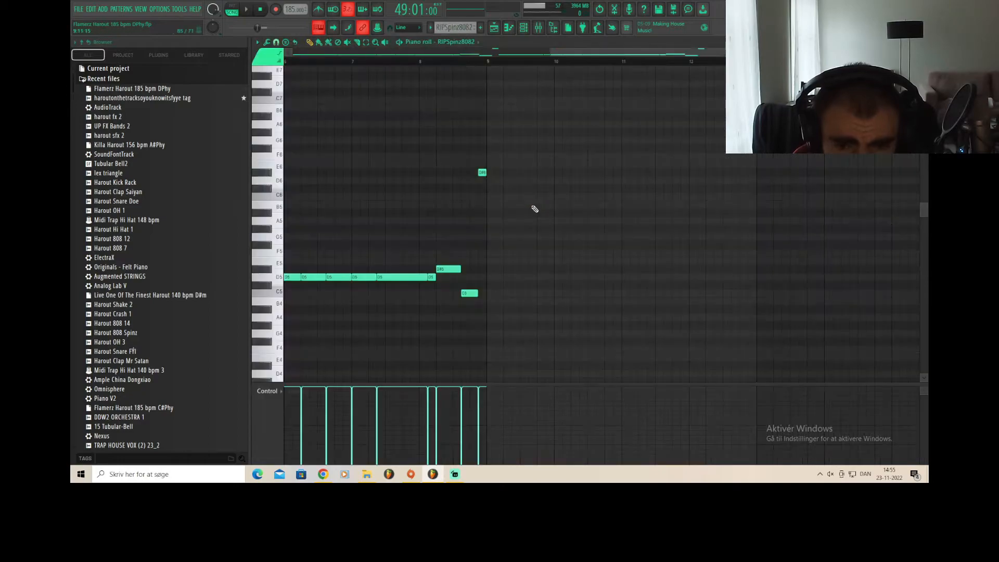
{"action": "left_click_drag", "start_coordinate": [566, 53], "coordinate": [311, 92]}
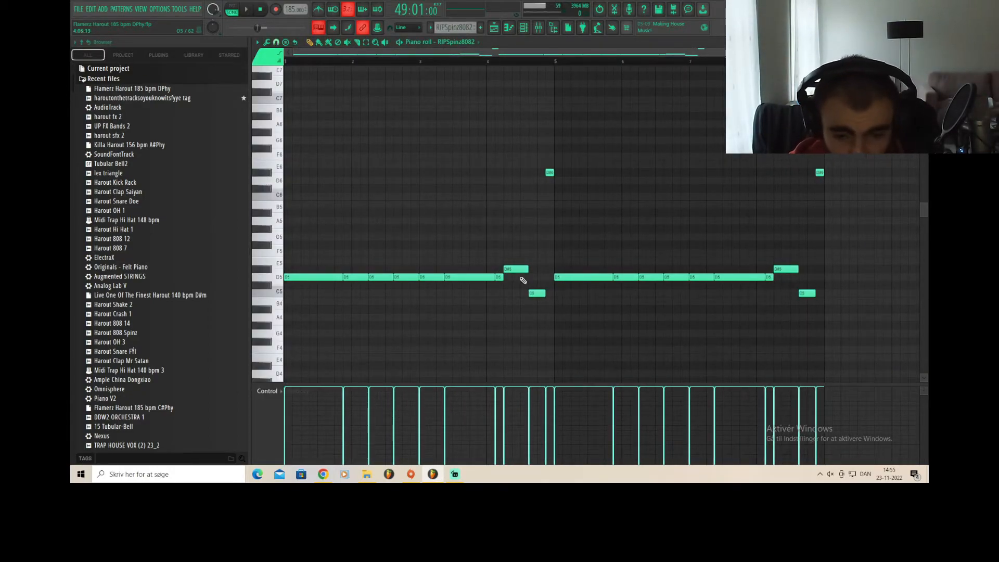
{"action": "left_click_drag", "start_coordinate": [876, 154], "coordinate": [327, 368]}
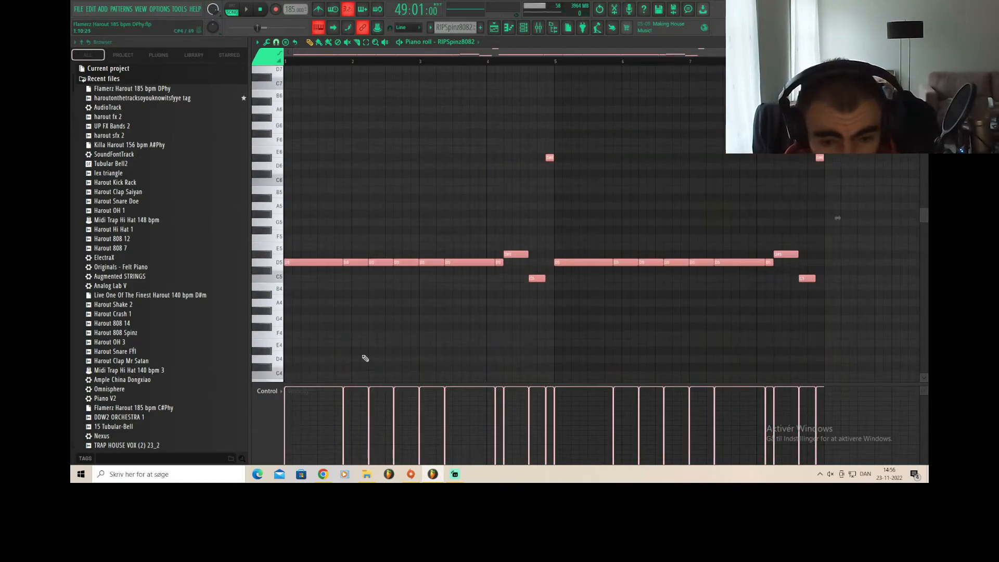
{"action": "scroll", "coordinate": [611, 246], "scroll_direction": "up", "scroll_amount": 3}
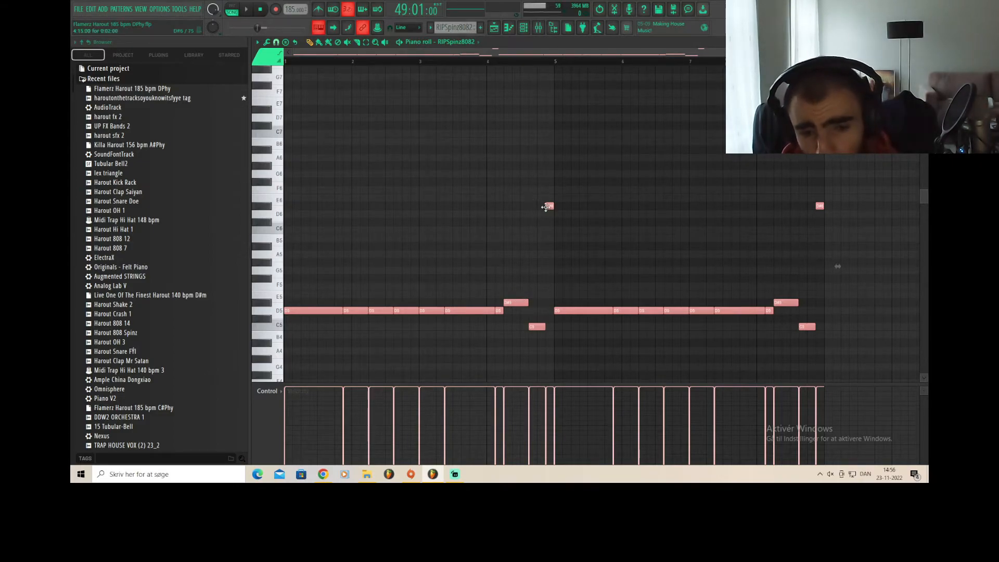
{"action": "left_click_drag", "start_coordinate": [848, 198], "coordinate": [510, 219]}
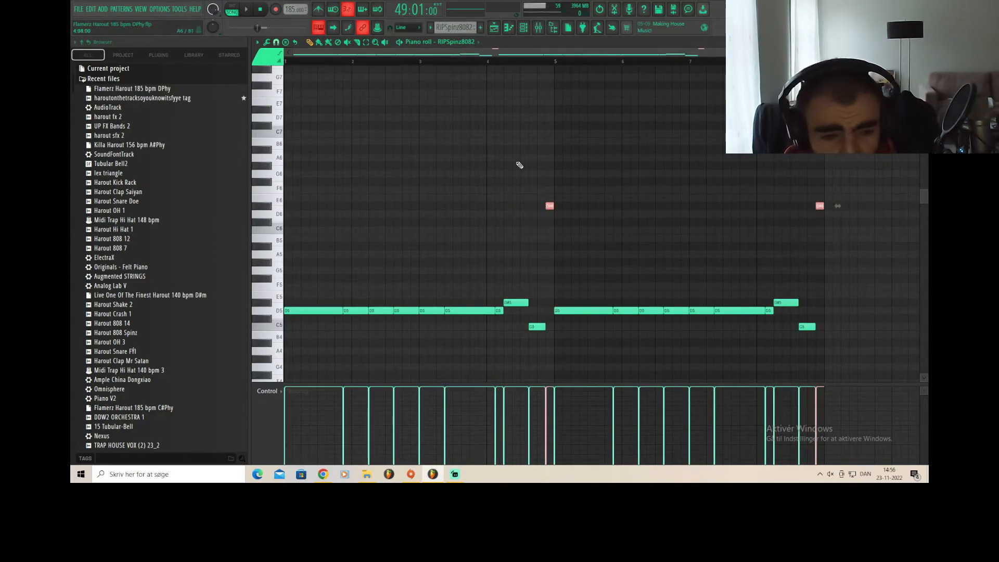
Step: Return to the DY Kick 1 pattern in the piano roll and highlight the kicks just before bars 2 and 6 to examine their placement
{"action": "key", "text": "KP_Subtract"}
{"action": "key", "text": "KP_Subtract"}
{"action": "key", "text": "KP_Subtract"}
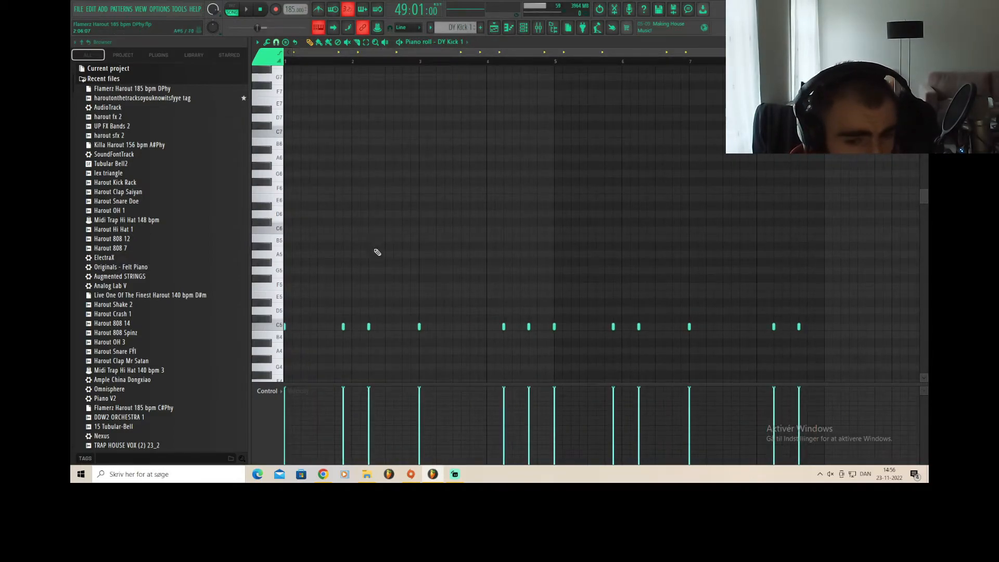
{"action": "scroll", "coordinate": [378, 276], "scroll_direction": "down", "scroll_amount": 2}
{"action": "left_click_drag", "start_coordinate": [349, 279], "coordinate": [335, 284]}
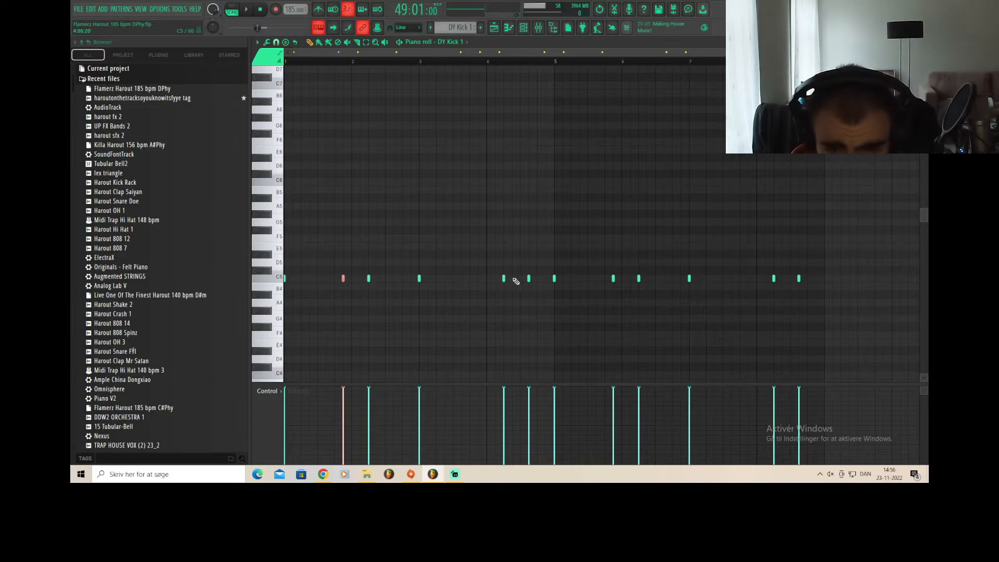
{"action": "mouse_move", "coordinate": [627, 267]}
{"action": "left_mouse_down"}
{"action": "mouse_move", "coordinate": [599, 295]}
{"action": "mouse_move", "coordinate": [614, 280]}
{"action": "left_mouse_up"}
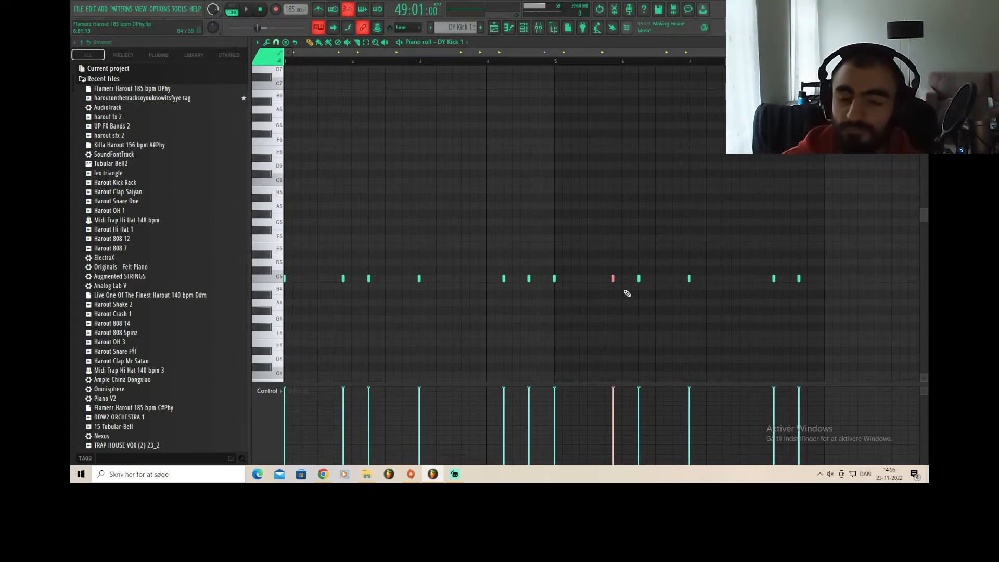
{"action": "left_click_drag", "start_coordinate": [670, 53], "coordinate": [692, 61]}
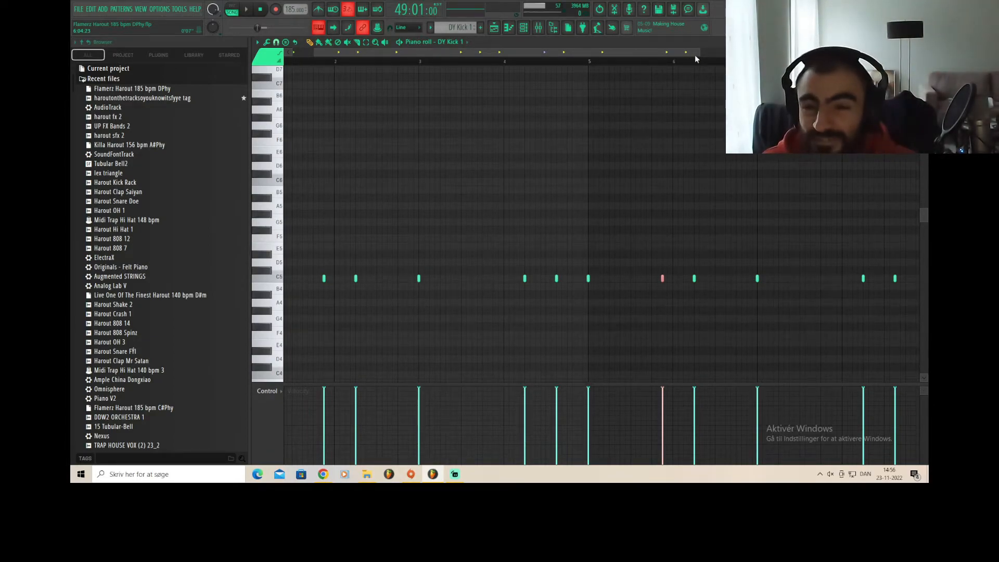
{"action": "left_click_drag", "start_coordinate": [699, 53], "coordinate": [864, 54]}
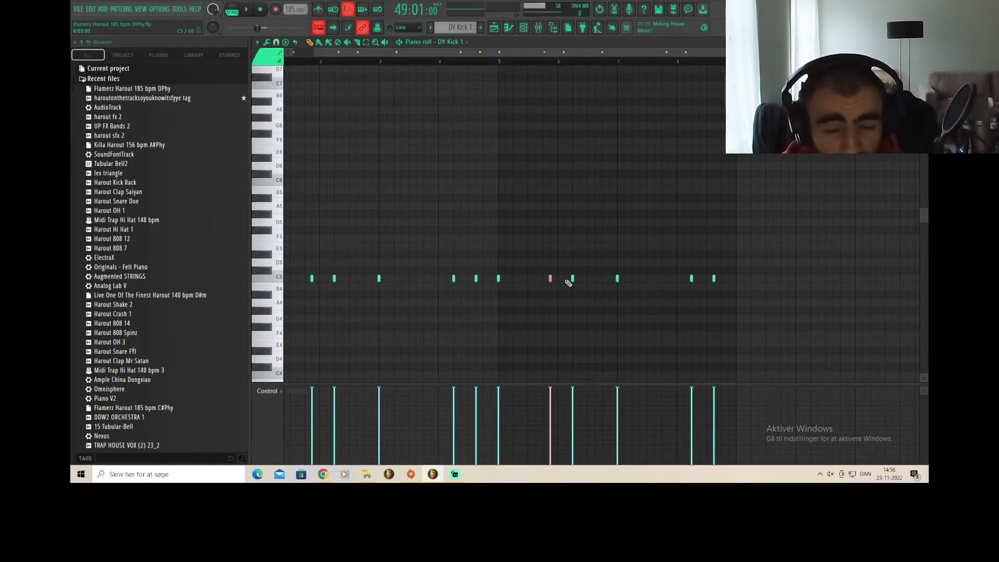
{"action": "left_click", "coordinate": [312, 279]}
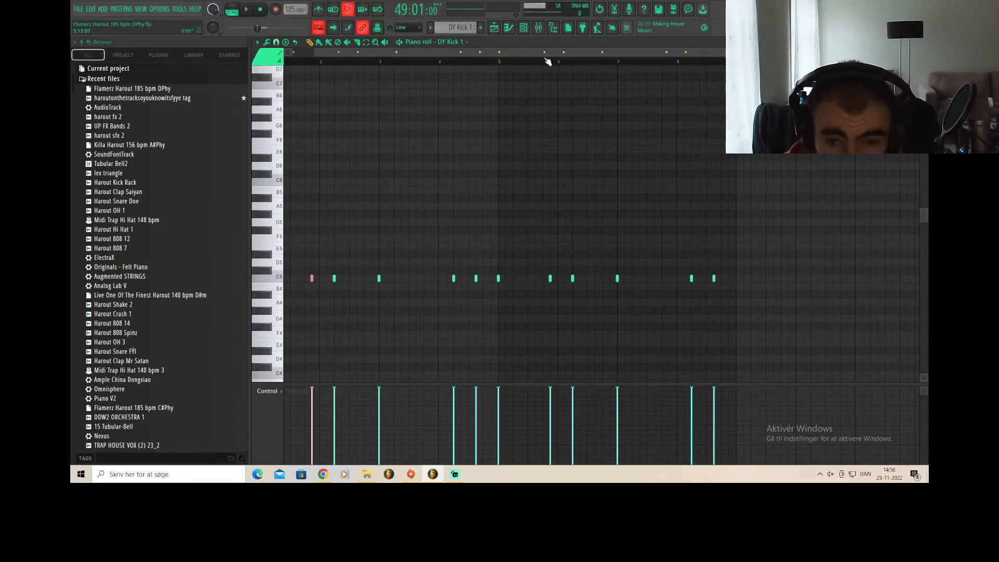
{"action": "scroll", "coordinate": [548, 61], "scroll_direction": "up", "scroll_amount": 1}
{"action": "left_click_drag", "start_coordinate": [841, 52], "coordinate": [795, 52]}
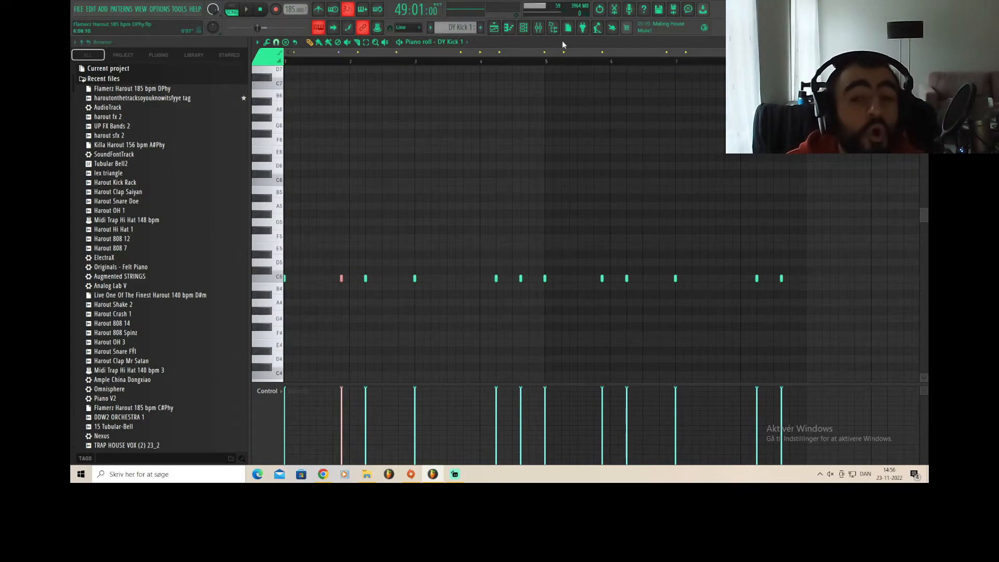
Step: Return to the playlist, unmute Tracks 18 and 19, and mute Tracks 10 and 11
{"action": "left_click", "coordinate": [523, 27]}
{"action": "left_click", "coordinate": [508, 27]}
{"action": "left_click", "coordinate": [493, 27]}
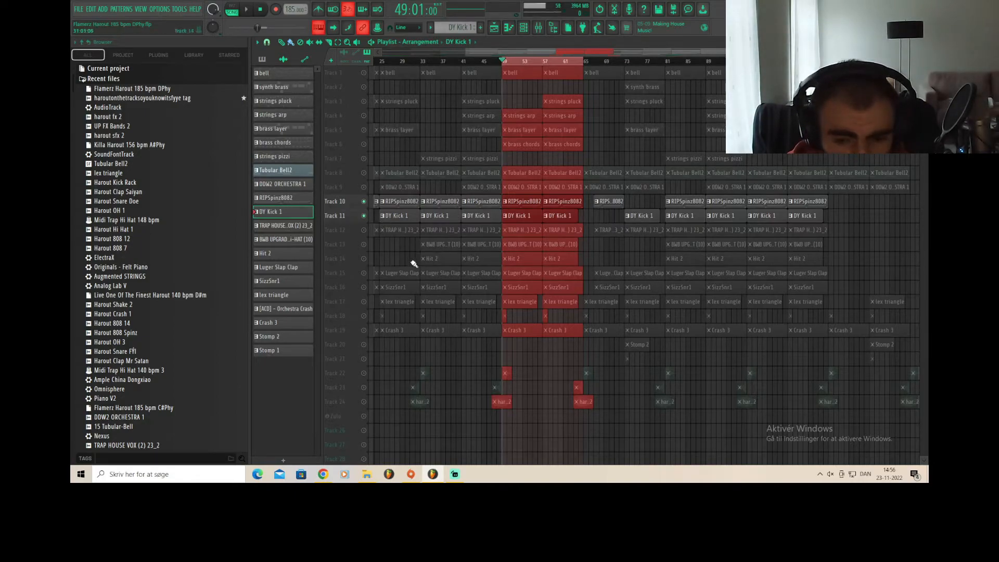
{"action": "left_click", "coordinate": [364, 316]}
{"action": "left_click", "coordinate": [364, 331]}
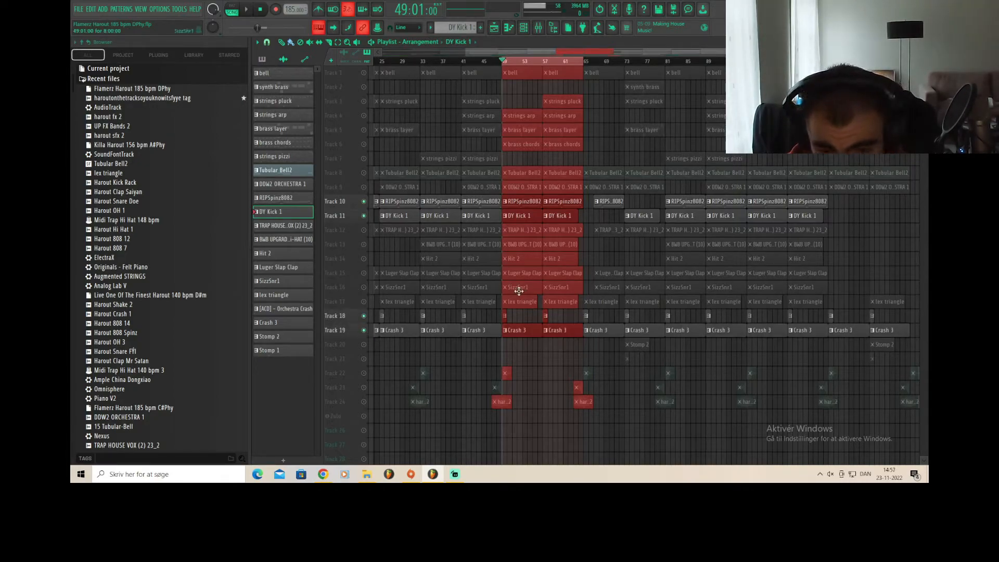
{"action": "left_click", "coordinate": [363, 215]}
{"action": "left_click", "coordinate": [364, 202]}
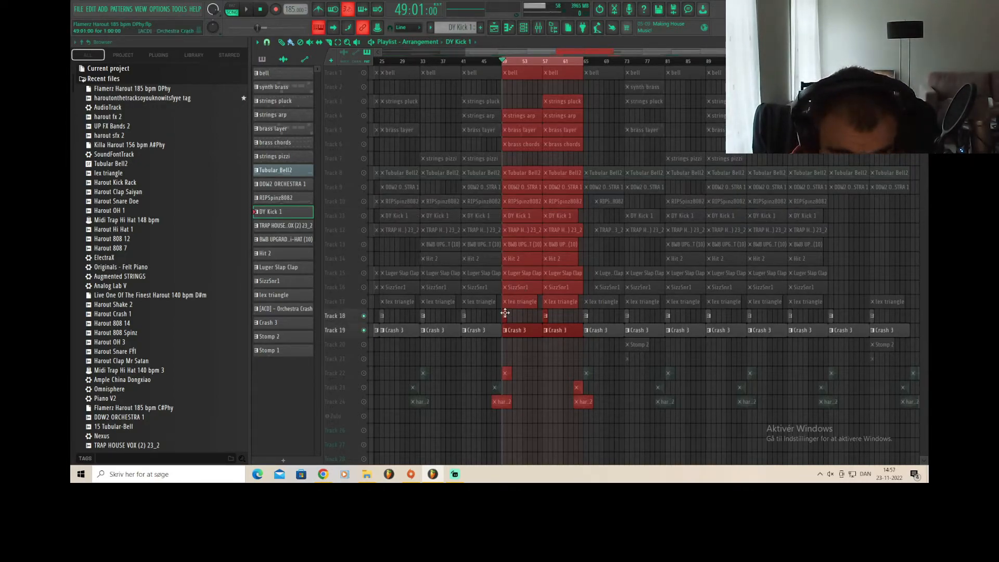
Step: Inspect the [ACD] - Orchestra Crash pattern in the piano roll, and play the playlist's selected section from bar 49 and stop
{"action": "double_click", "coordinate": [508, 316]}
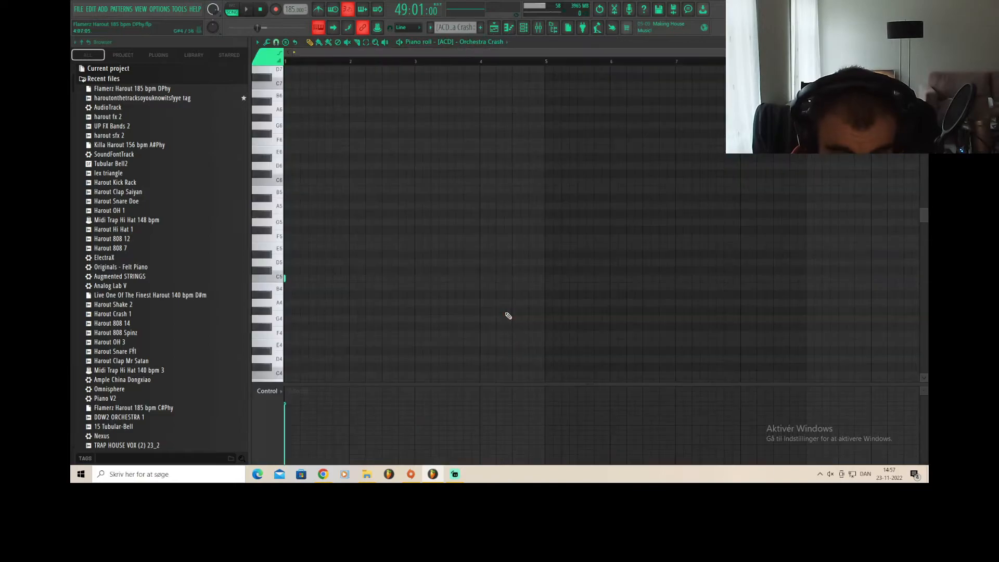
{"action": "left_click", "coordinate": [509, 27]}
{"action": "left_click", "coordinate": [494, 28]}
{"action": "key", "text": "space"}
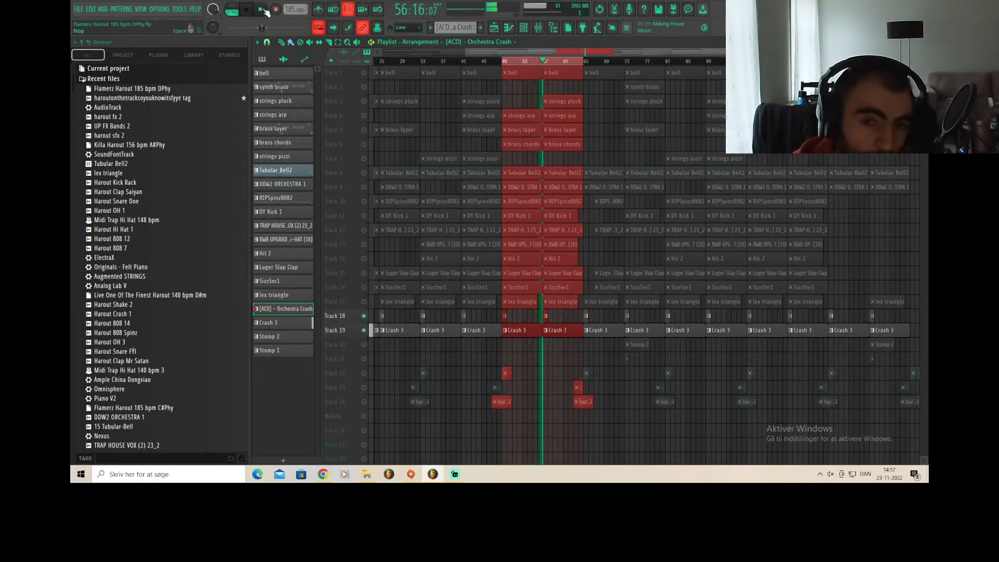
{"action": "key", "text": "space"}
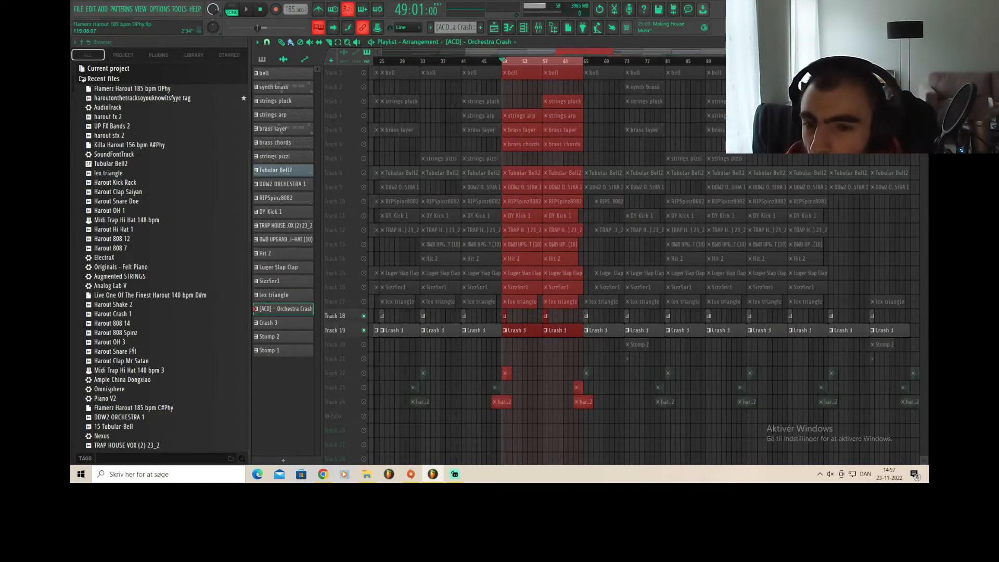
Step: Unmute Tracks 22, 23 and 24, which hold the sound effect clips
{"action": "scroll", "coordinate": [646, 256], "scroll_direction": "right", "scroll_amount": 2}
{"action": "scroll", "coordinate": [619, 260], "scroll_direction": "left", "scroll_amount": 8}
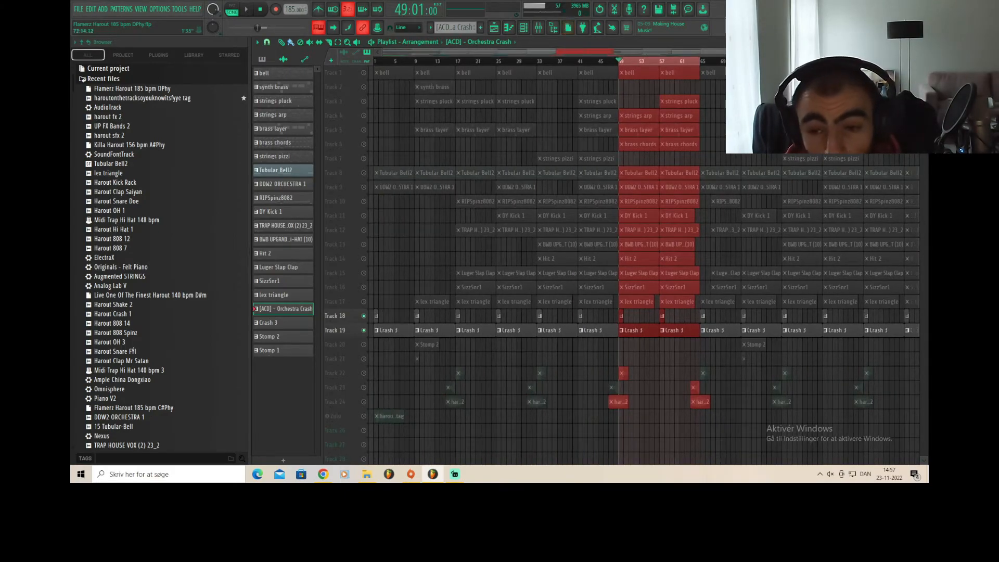
{"action": "scroll", "coordinate": [645, 341], "scroll_direction": "down", "scroll_amount": 2}
{"action": "scroll", "coordinate": [644, 340], "scroll_direction": "up", "scroll_amount": 2}
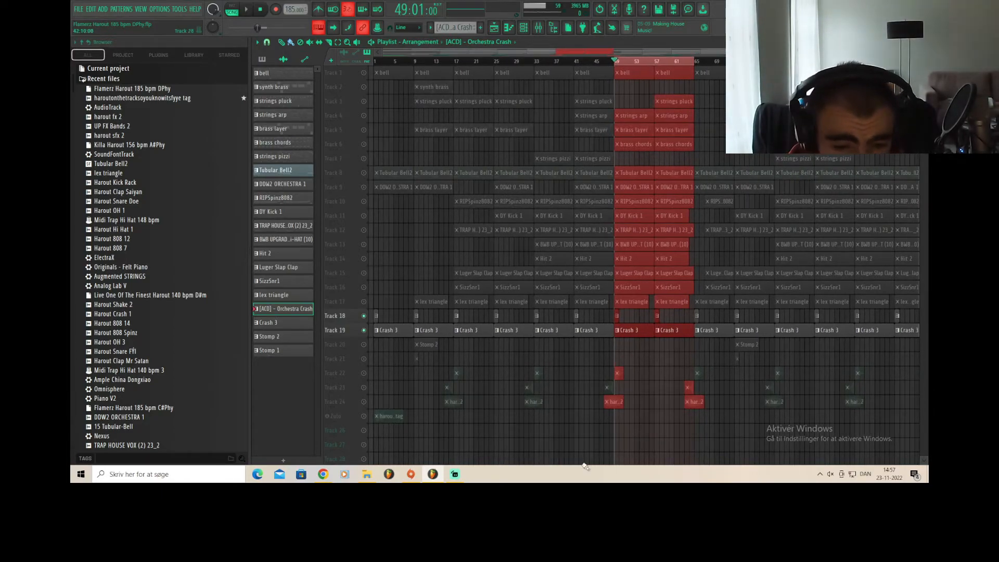
{"action": "left_click", "coordinate": [364, 374]}
{"action": "left_click", "coordinate": [364, 388]}
{"action": "left_click", "coordinate": [364, 402]}
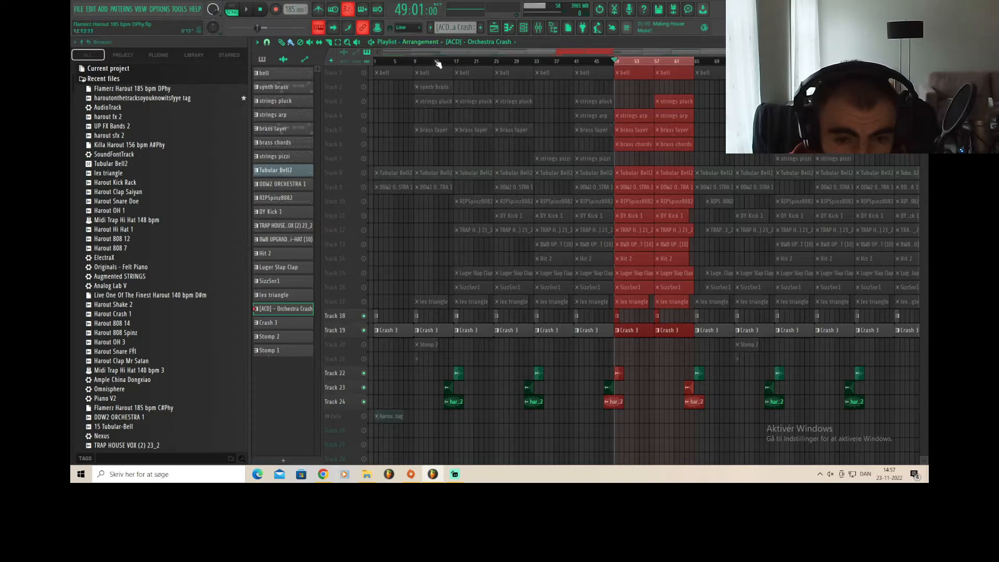
Step: Select bars 1 to 16 of the arrangement and unmute all of its tracks
{"action": "left_click_drag", "start_coordinate": [453, 66], "coordinate": [374, 62]}
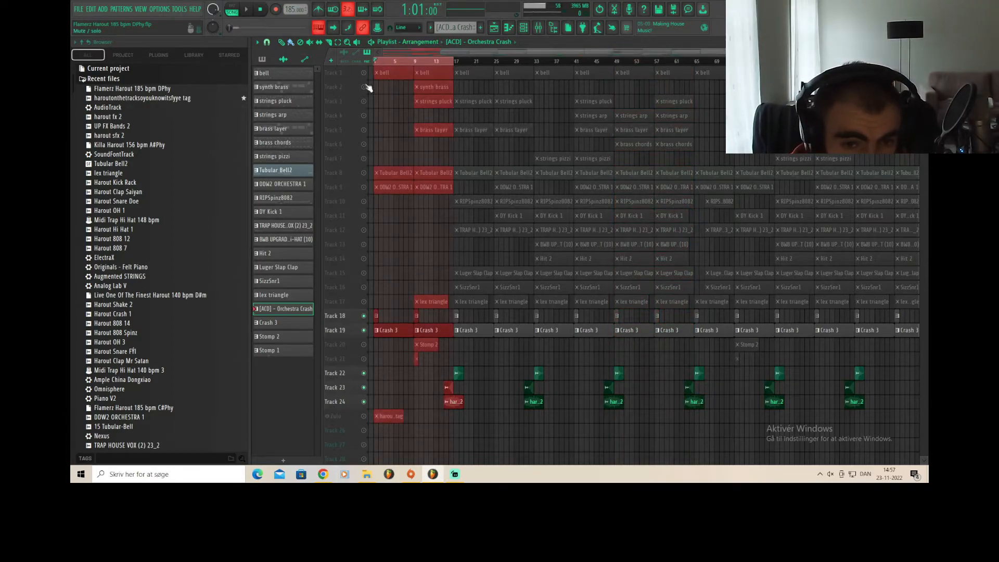
{"action": "right_click", "coordinate": [364, 72]}
{"action": "right_click", "coordinate": [364, 73]}
{"action": "scroll", "coordinate": [456, 151], "scroll_direction": "down", "scroll_amount": 1}
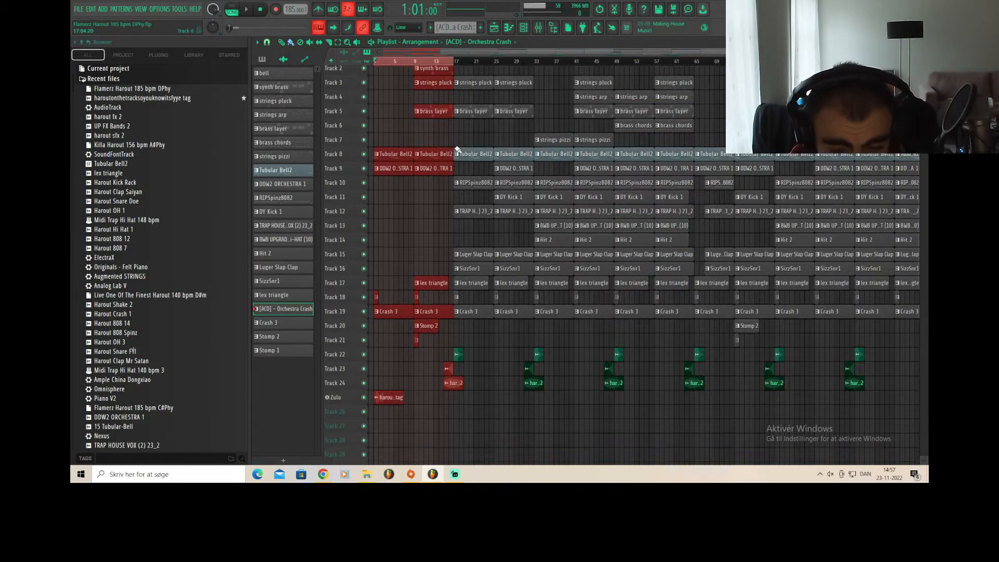
{"action": "scroll", "coordinate": [525, 166], "scroll_direction": "up", "scroll_amount": 1}
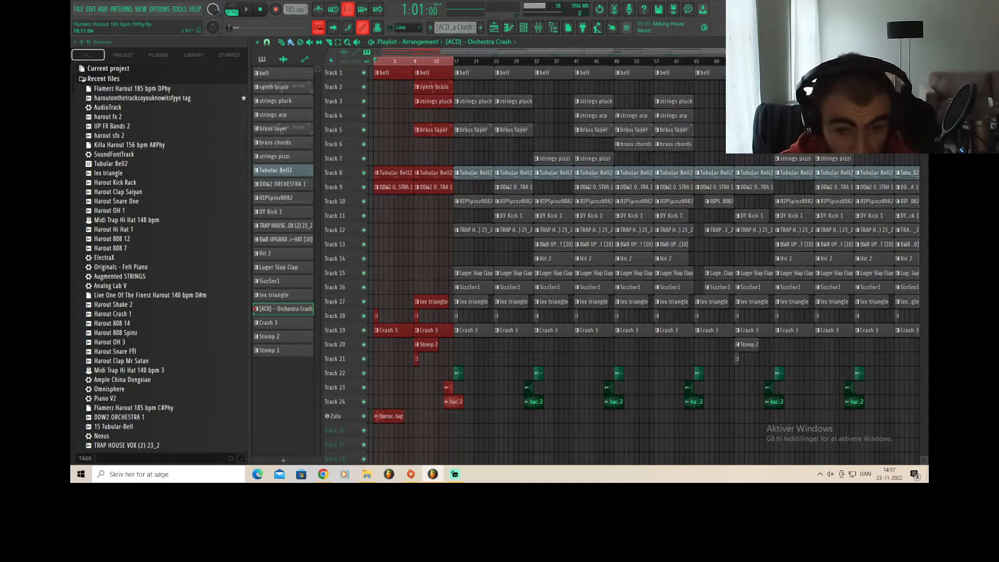
{"action": "scroll", "coordinate": [675, 93], "scroll_direction": "down", "scroll_amount": 1}
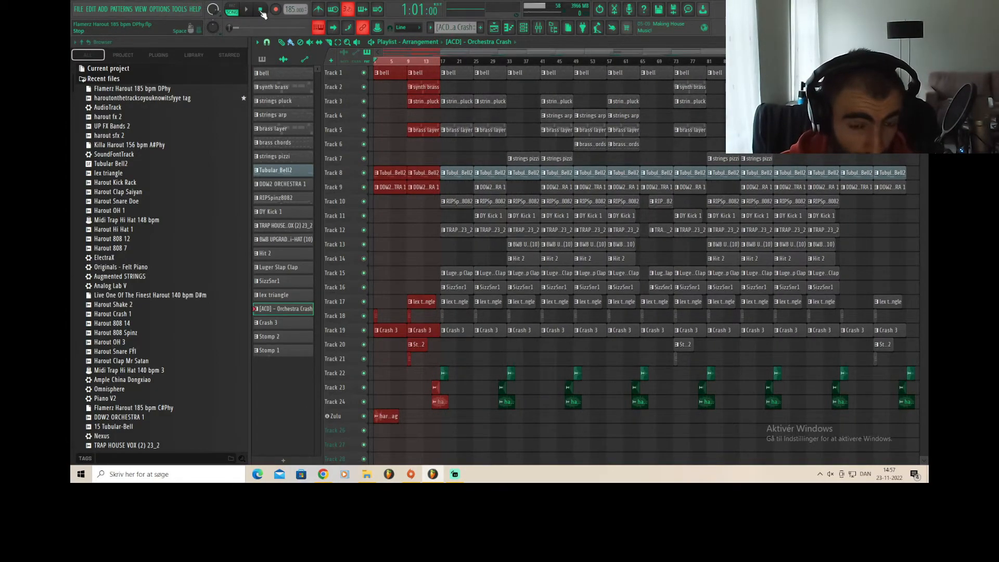
Step: Play the selected intro from bar 1 with all tracks audible and stop playback
{"action": "left_click", "coordinate": [250, 17]}
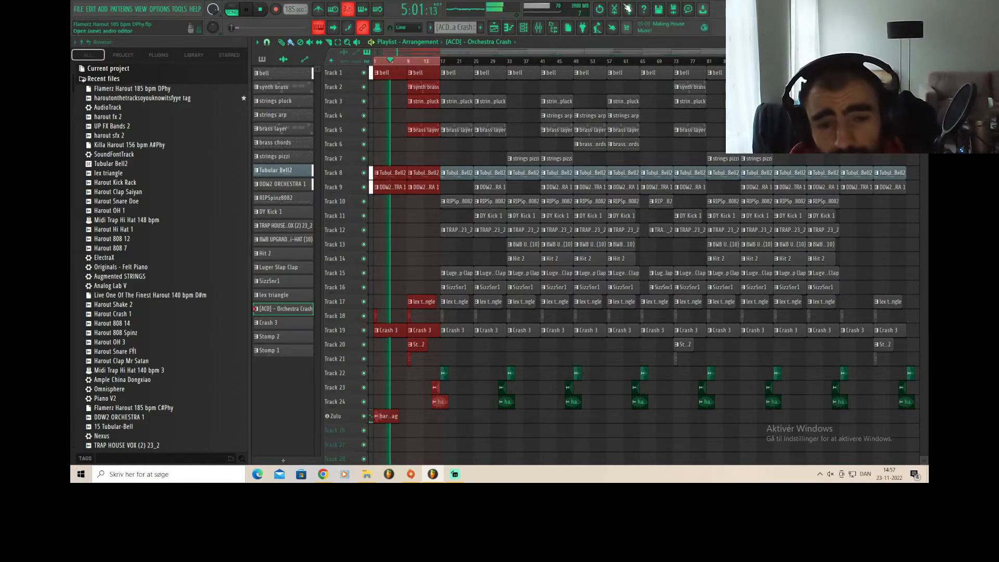
{"action": "scroll", "coordinate": [643, 63], "scroll_direction": "up", "scroll_amount": 4}
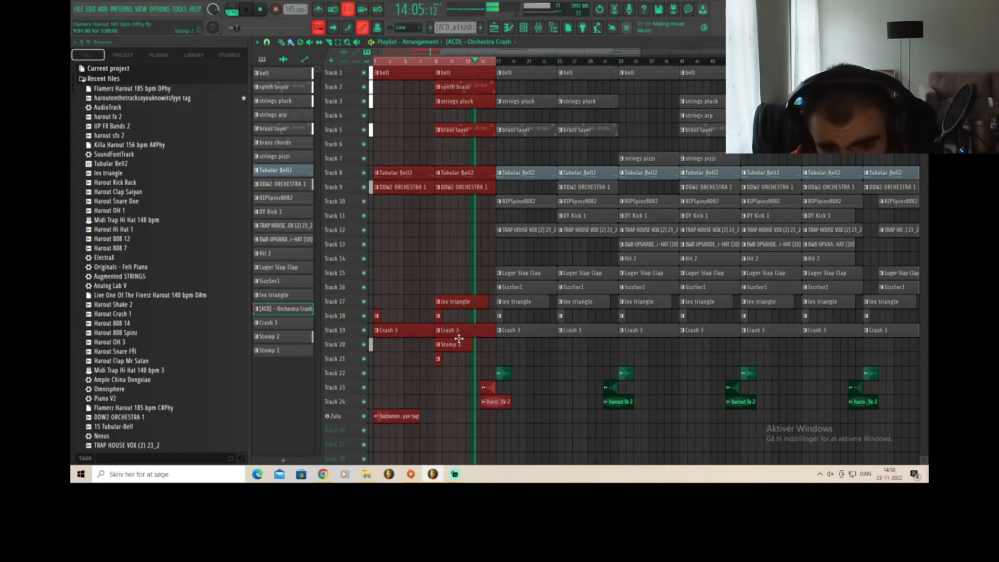
{"action": "key", "text": "space"}
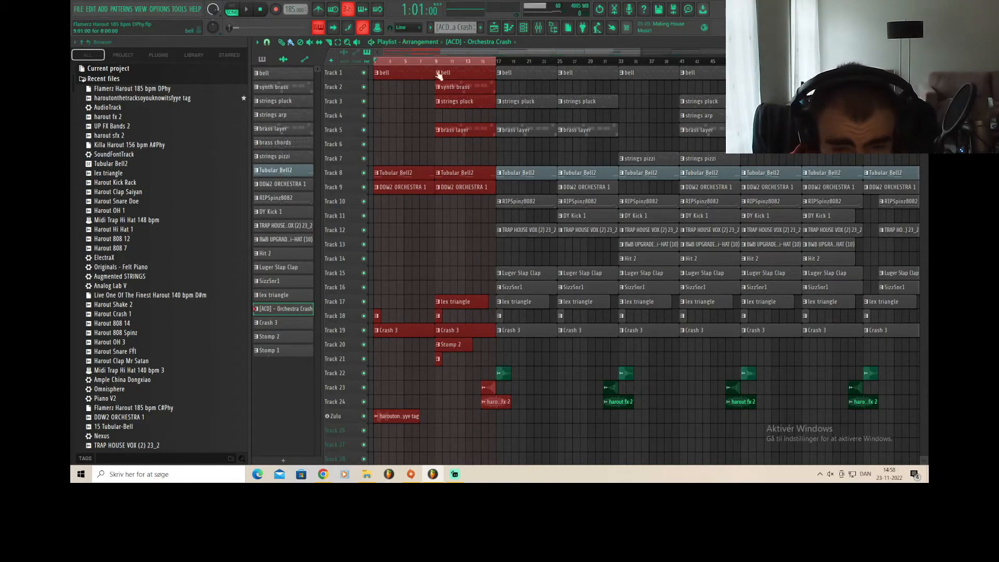
Step: Open the Stomp 2 pattern from Track 20 in the piano roll, examine its notes, and return to the playlist
{"action": "left_click_drag", "start_coordinate": [638, 50], "coordinate": [884, 51]}
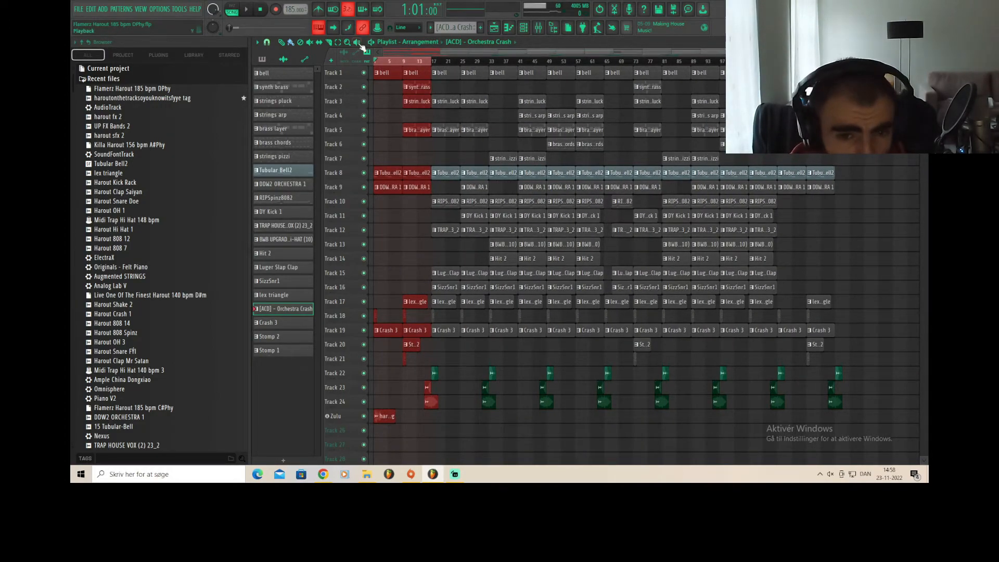
{"action": "left_click_drag", "start_coordinate": [913, 52], "coordinate": [501, 218]}
{"action": "double_click", "coordinate": [519, 345]}
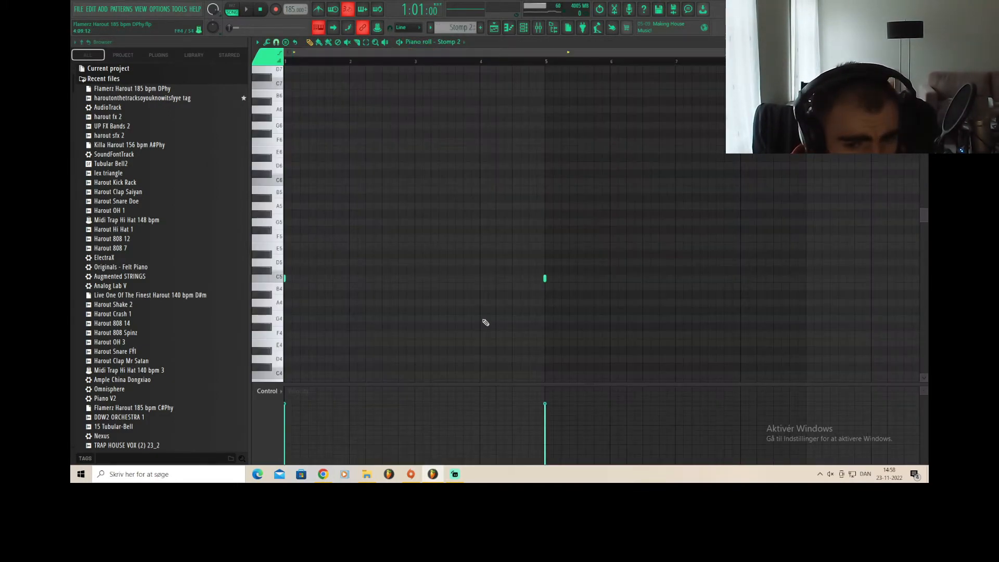
{"action": "left_click", "coordinate": [281, 280]}
{"action": "left_click", "coordinate": [525, 29]}
{"action": "left_click", "coordinate": [495, 29]}
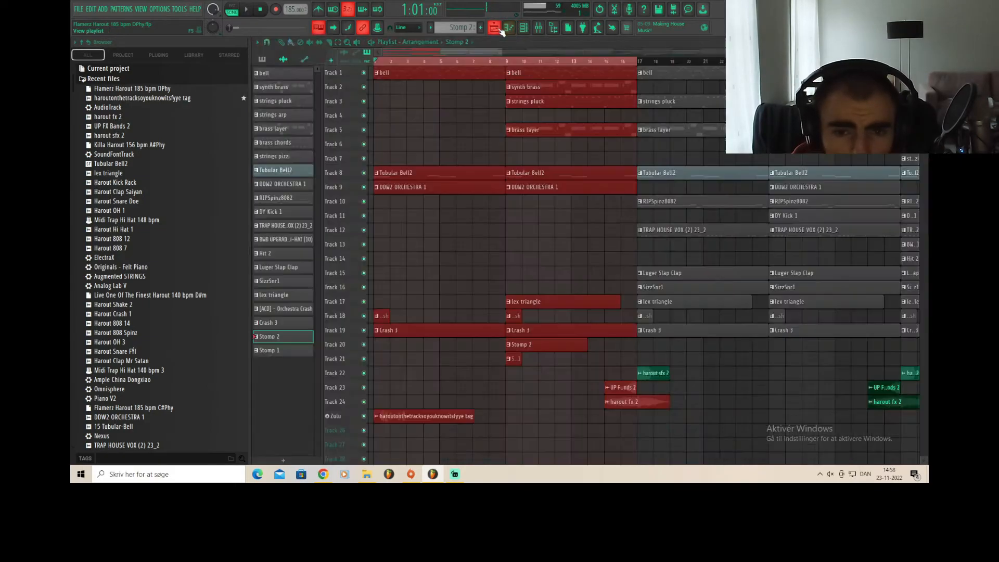
Step: Open the Stomp 1 pattern from Track 21 in the piano roll, examine its note, and return to the playlist
{"action": "double_click", "coordinate": [514, 359]}
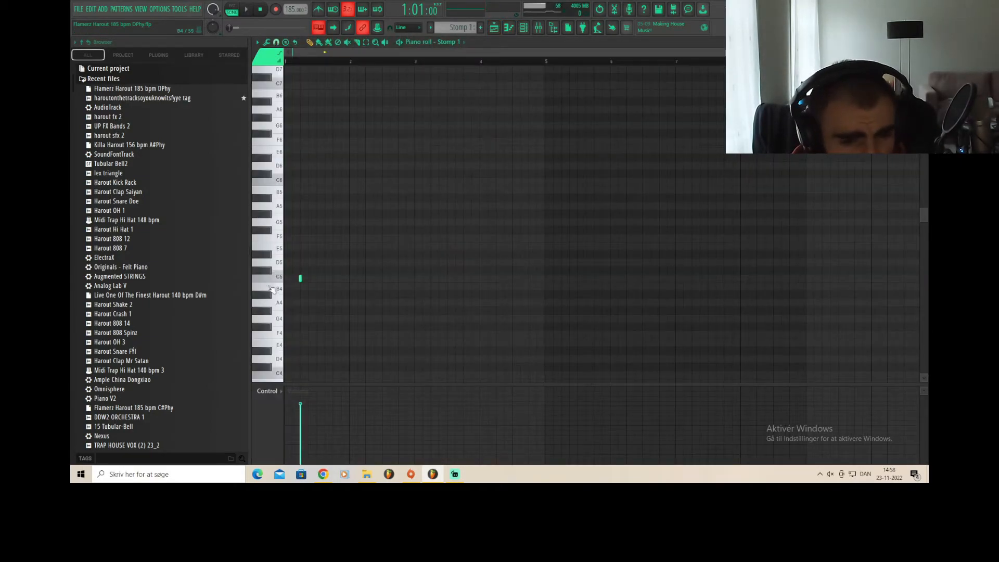
{"action": "left_click", "coordinate": [494, 29]}
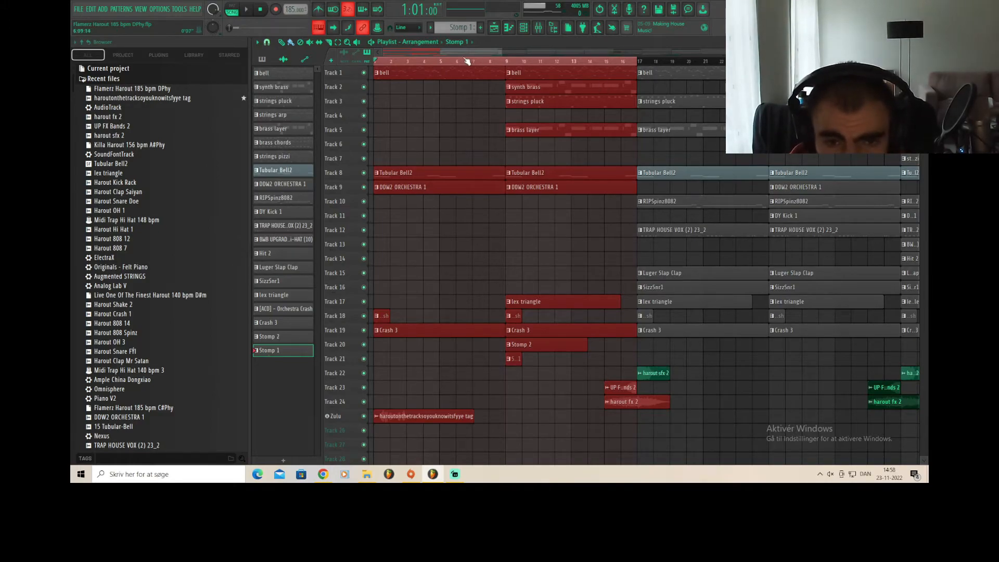
{"action": "left_click_drag", "start_coordinate": [501, 54], "coordinate": [554, 74]}
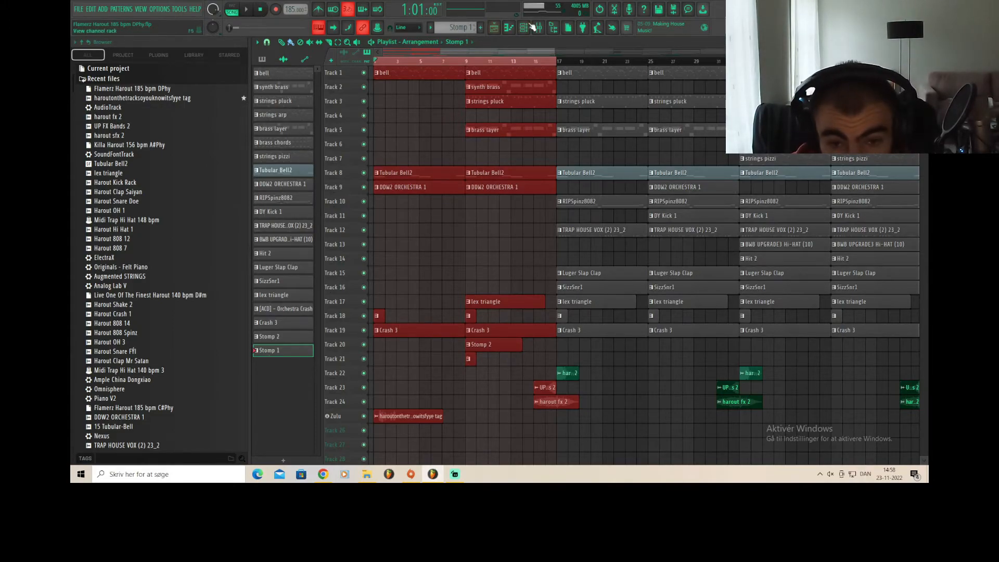
Step: Play the arrangement from bar 9 with all tracks audible and stop playback
{"action": "left_click_drag", "start_coordinate": [553, 55], "coordinate": [555, 55]}
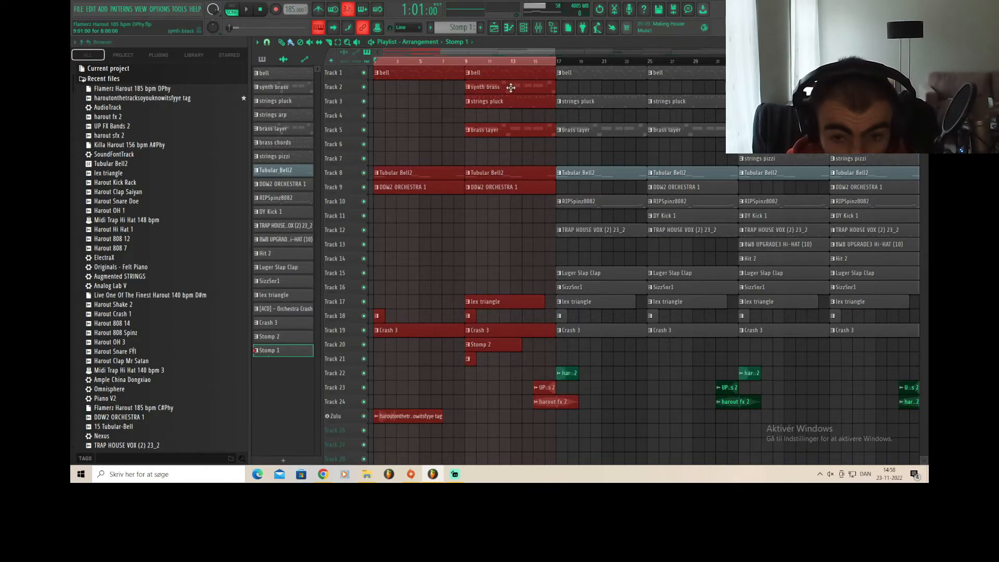
{"action": "left_click", "coordinate": [465, 63]}
{"action": "key", "text": "space"}
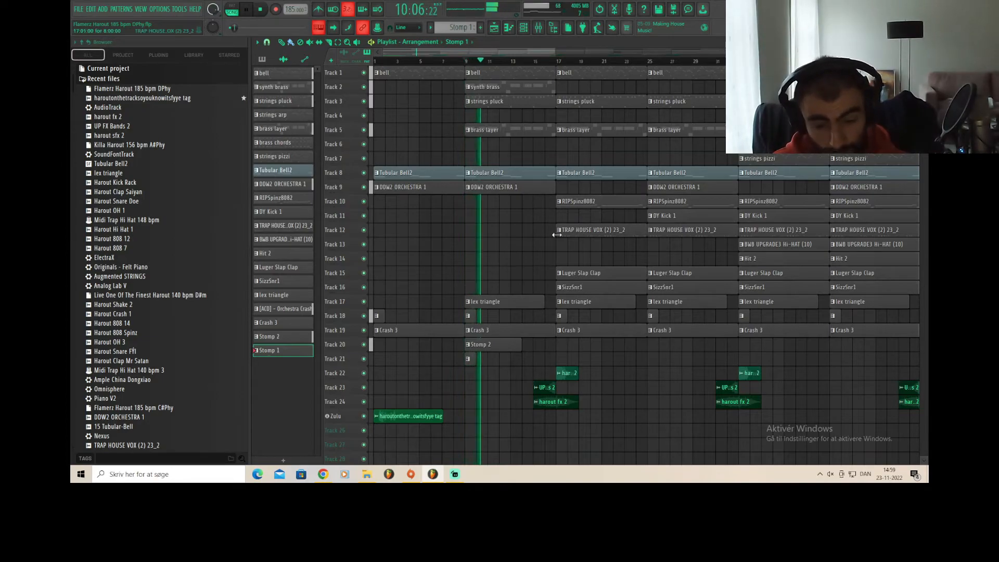
{"action": "scroll", "coordinate": [557, 56], "scroll_direction": "right", "scroll_amount": 2}
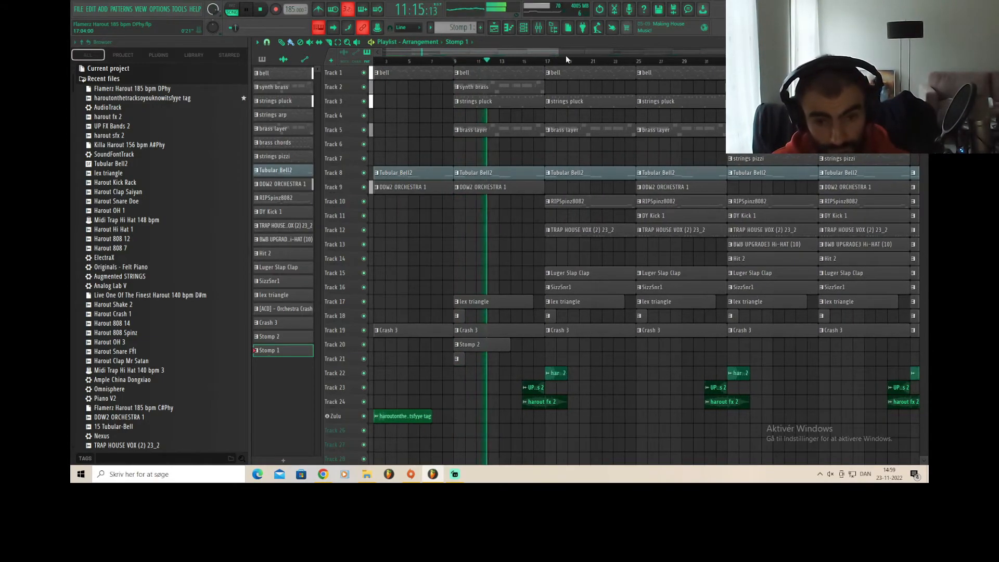
{"action": "scroll", "coordinate": [566, 55], "scroll_direction": "down", "scroll_amount": 2}
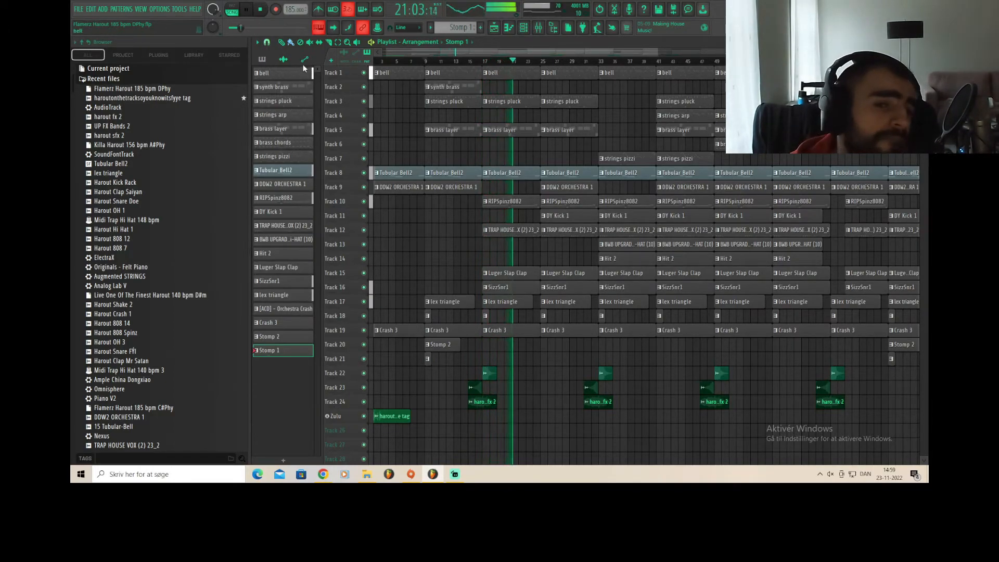
{"action": "left_click", "coordinate": [261, 10]}
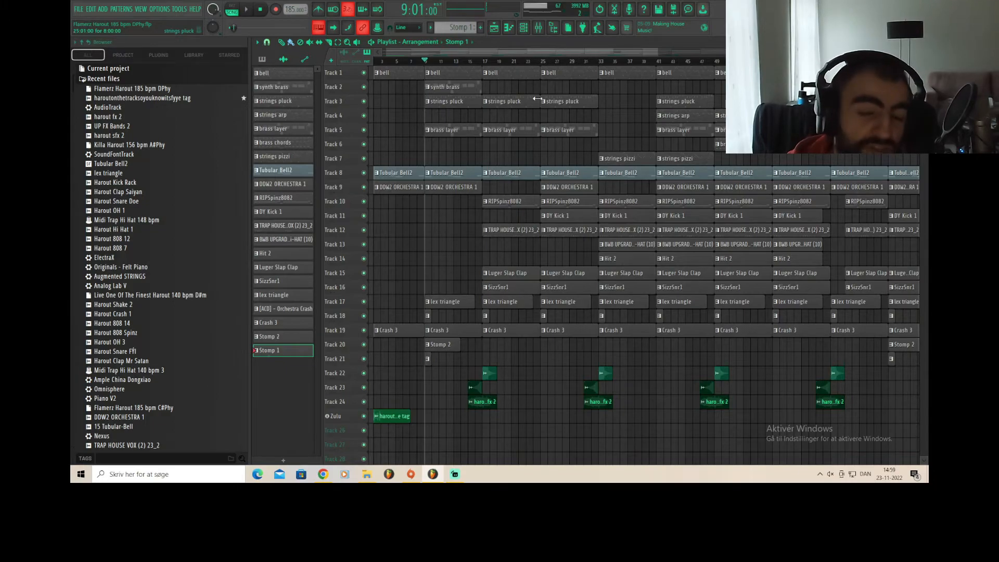
Step: Mute the strings pluck on Track 3, play the arrangement from bar 17, and stop playback
{"action": "left_click_drag", "start_coordinate": [658, 52], "coordinate": [849, 52]}
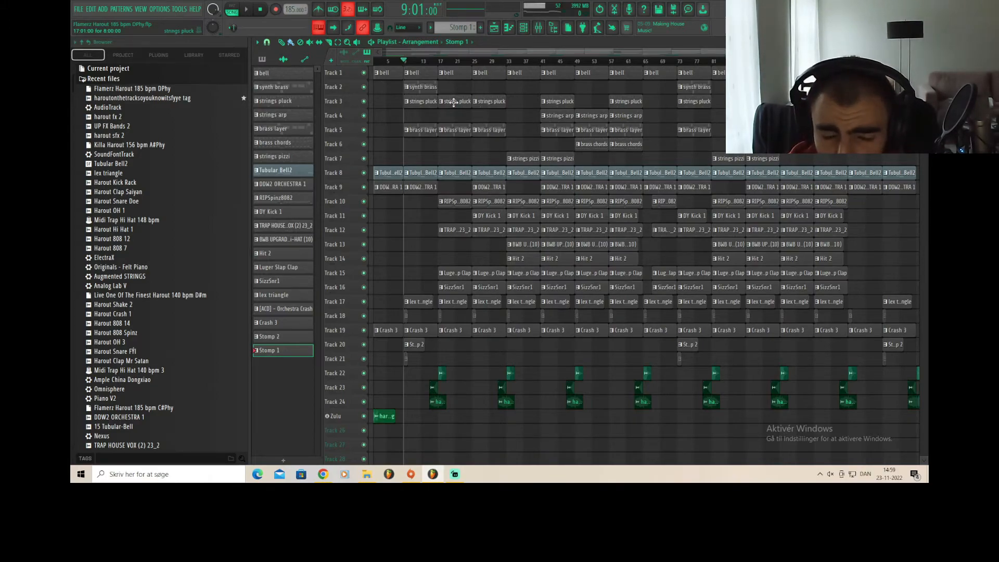
{"action": "left_click", "coordinate": [363, 102]}
{"action": "left_click_drag", "start_coordinate": [436, 62], "coordinate": [440, 62]}
{"action": "key", "text": "space"}
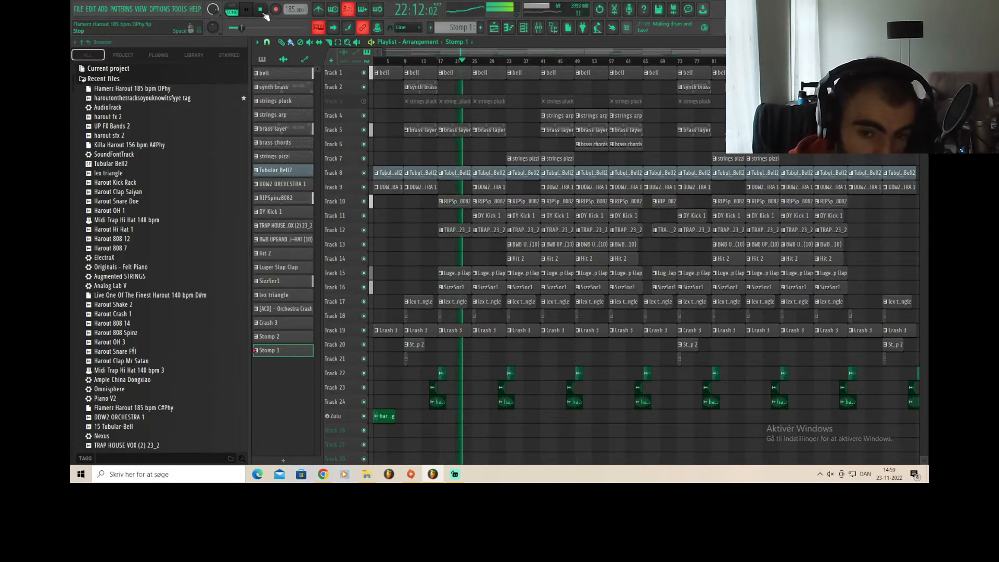
{"action": "key", "text": "space"}
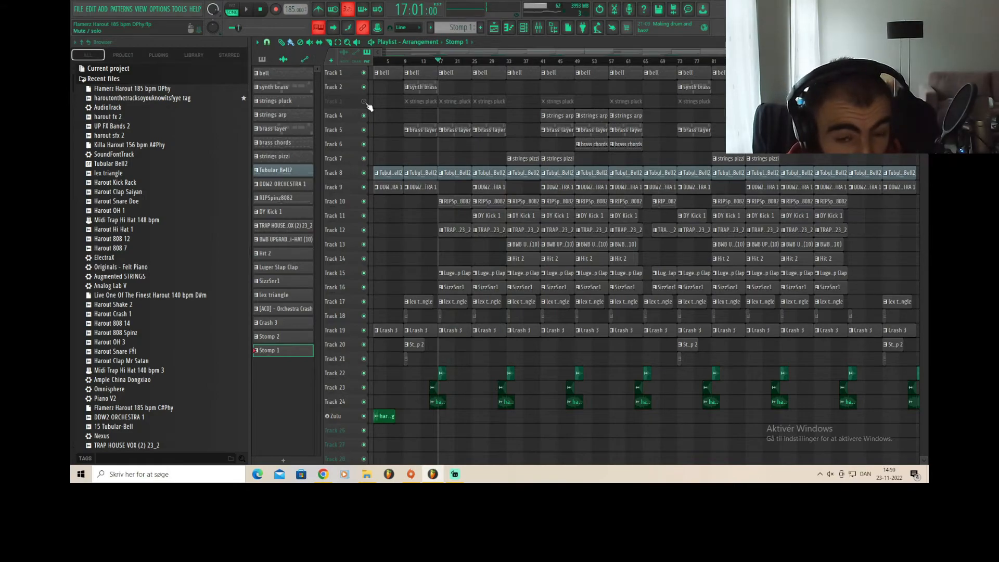
Step: Unmute the strings pluck on Track 3, replay from bar 17, and stop playback
{"action": "left_click", "coordinate": [368, 104]}
{"action": "key", "text": "space"}
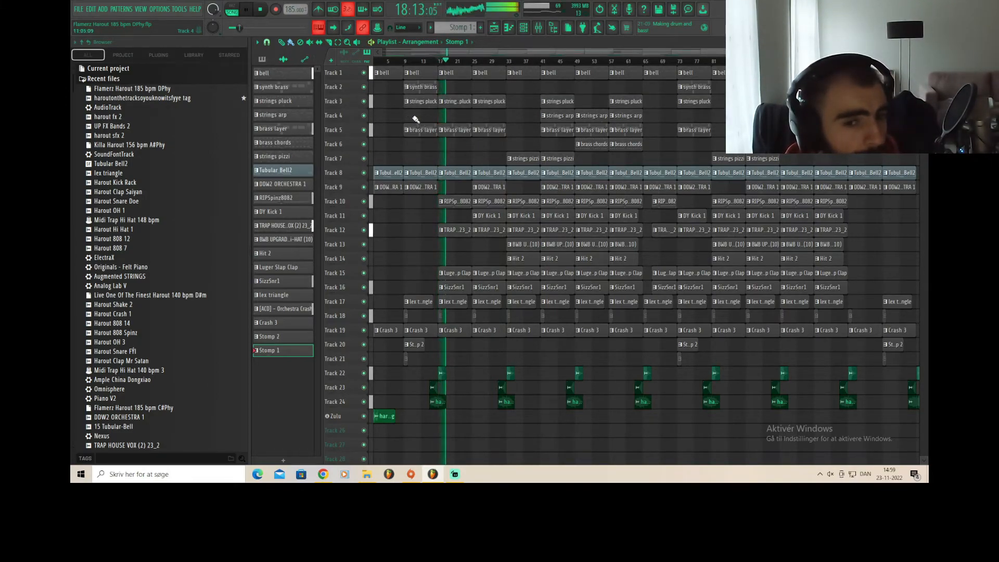
{"action": "left_click", "coordinate": [264, 11]}
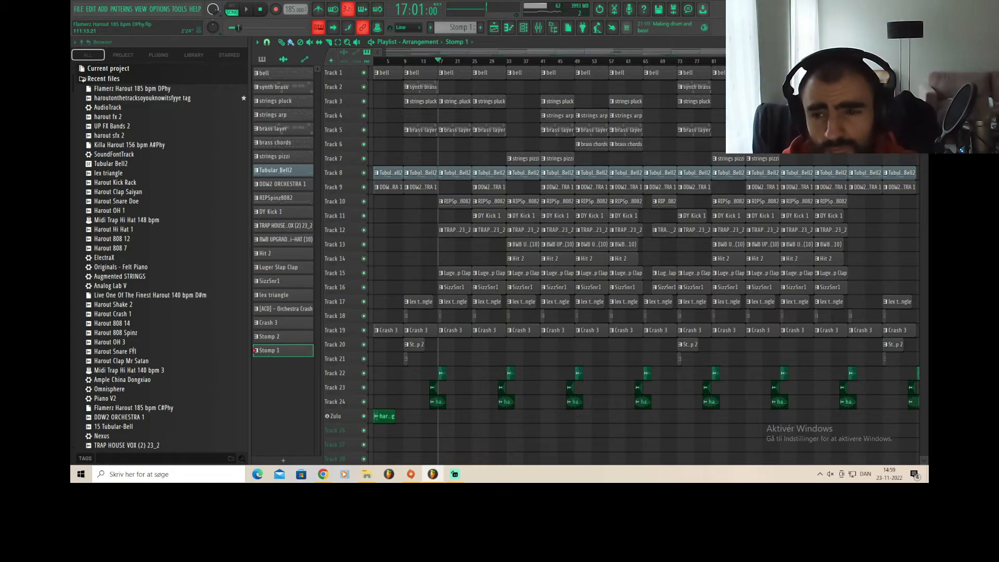
Step: Select bars 33 to 48 of the arrangement, play that section, and stop playback
{"action": "left_click_drag", "start_coordinate": [844, 52], "coordinate": [780, 52]}
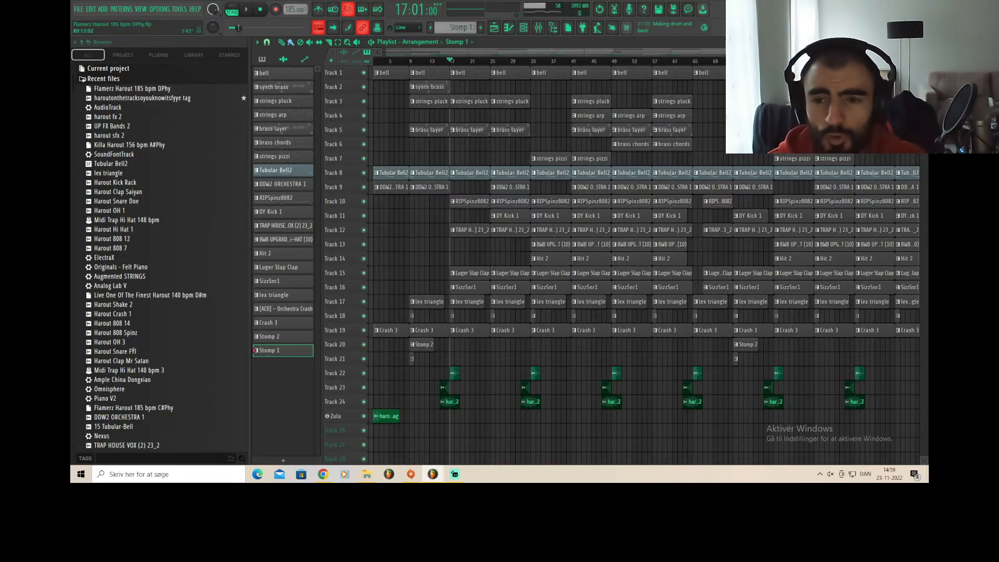
{"action": "scroll", "coordinate": [804, 115], "scroll_direction": "down", "scroll_amount": 2}
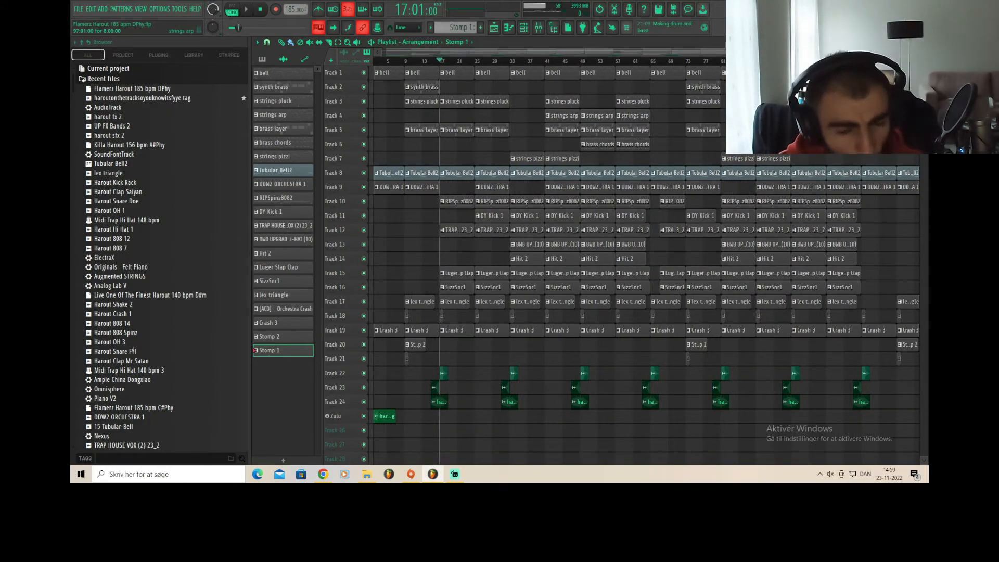
{"action": "scroll", "coordinate": [723, 79], "scroll_direction": "down", "scroll_amount": 1}
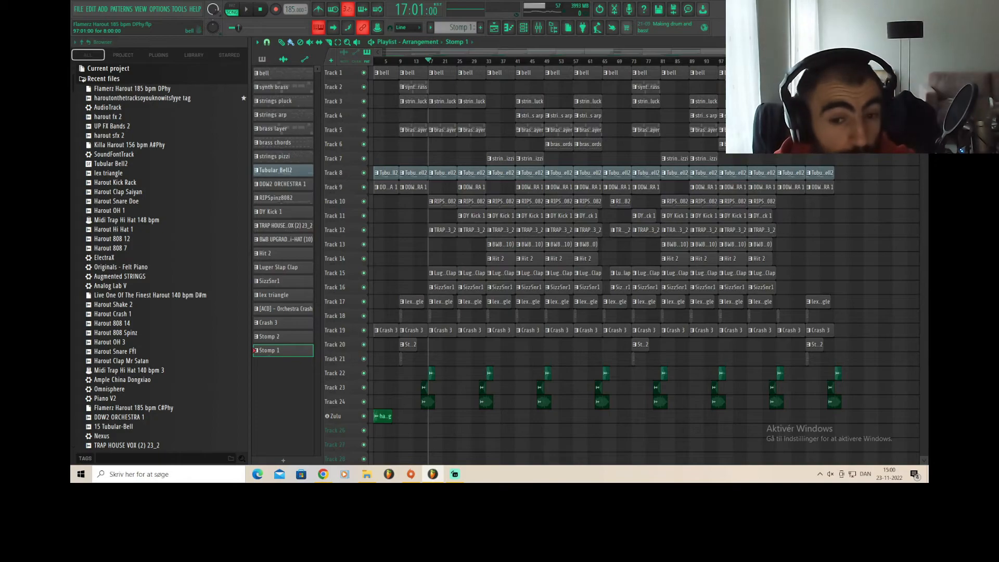
{"action": "left_click_drag", "start_coordinate": [487, 62], "coordinate": [544, 62]}
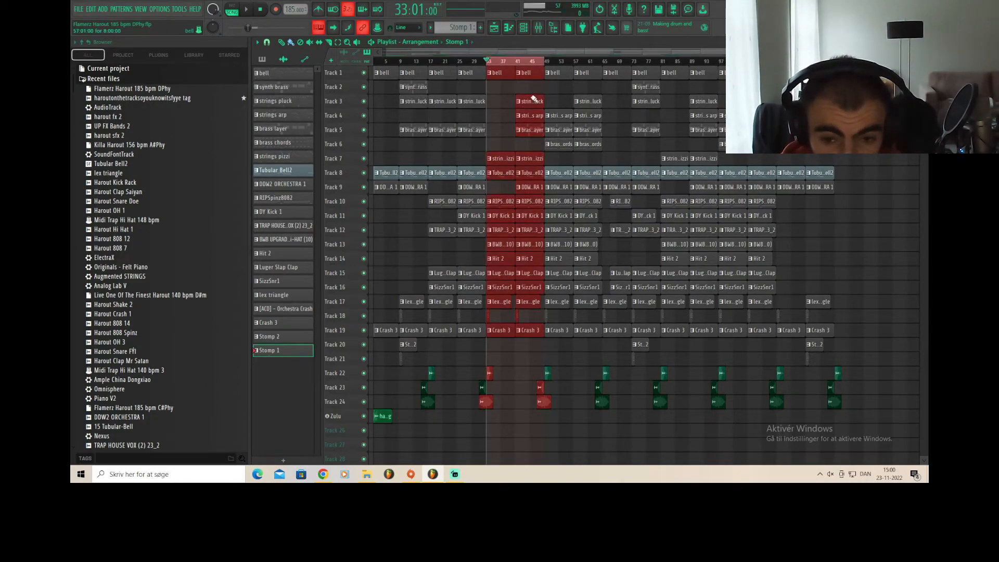
{"action": "key", "text": "space"}
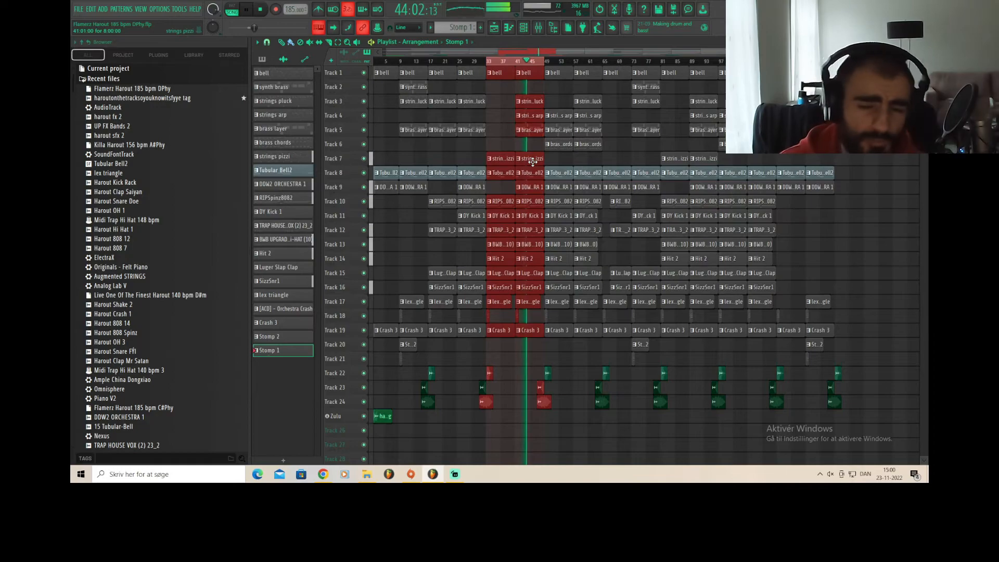
{"action": "left_click", "coordinate": [261, 10]}
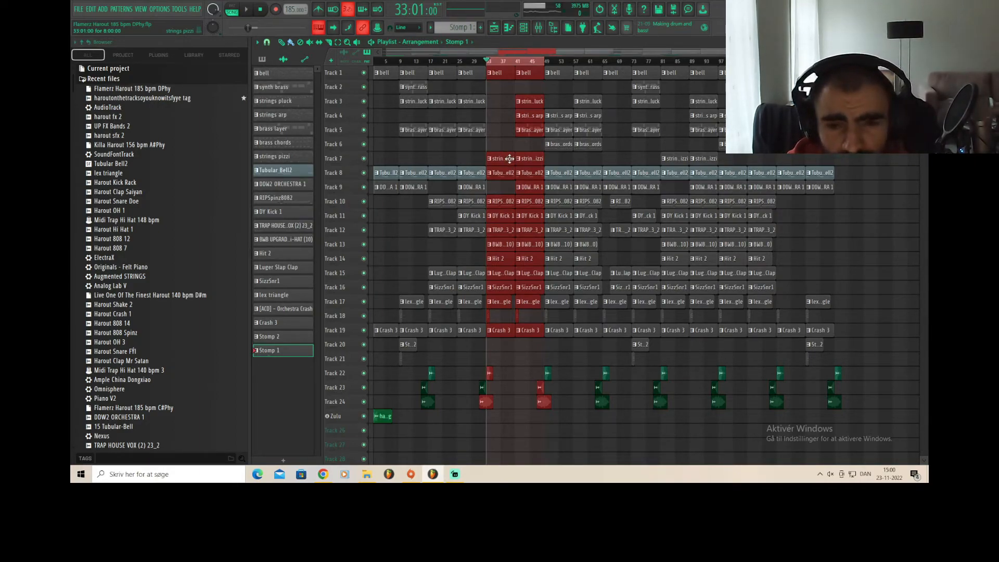
Step: Undo the stray Stomp 1 clip added to Track 7 and clear the clip selection
{"action": "left_click_drag", "start_coordinate": [560, 55], "coordinate": [553, 55]}
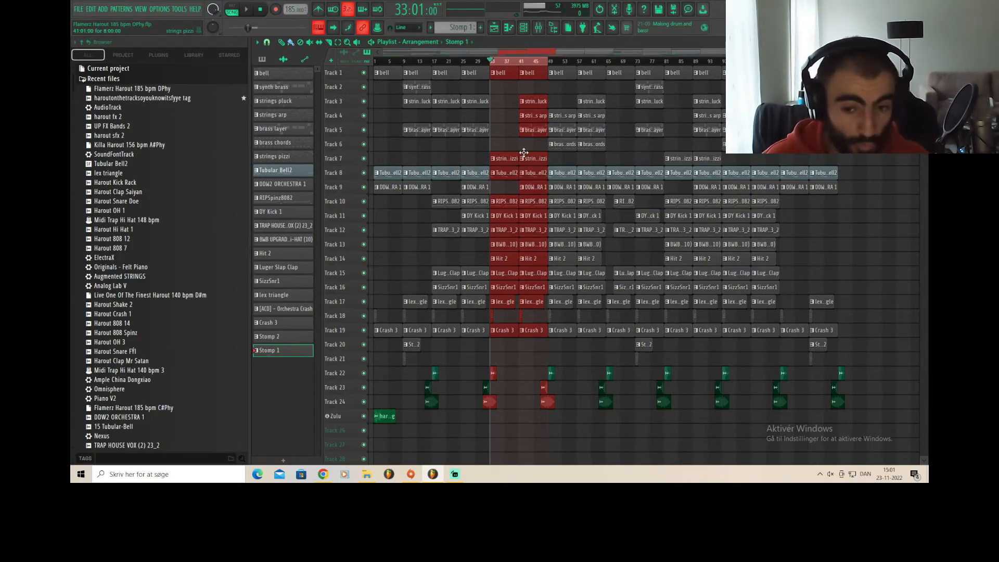
{"action": "key", "text": "ctrl+d"}
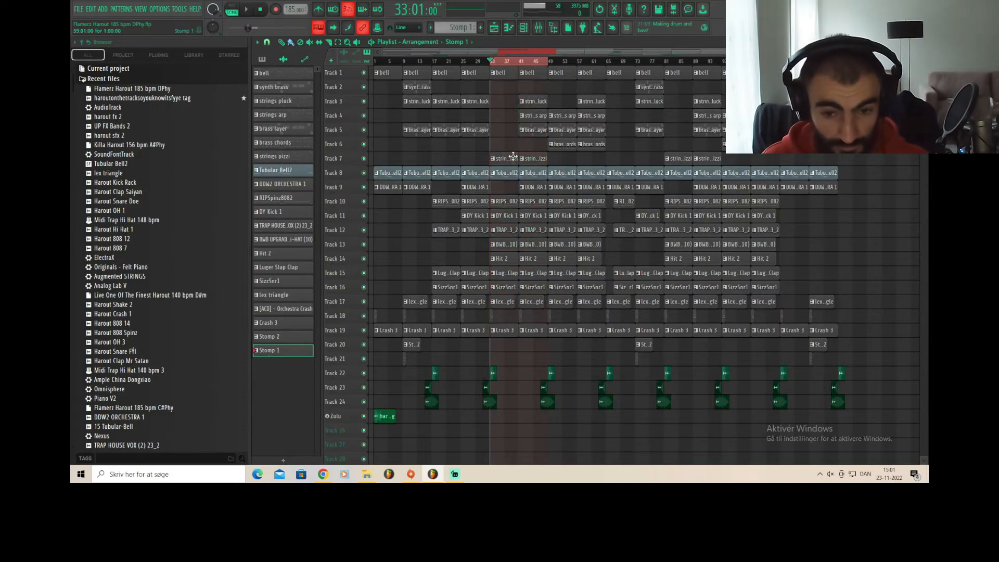
{"action": "left_click", "coordinate": [92, 9]}
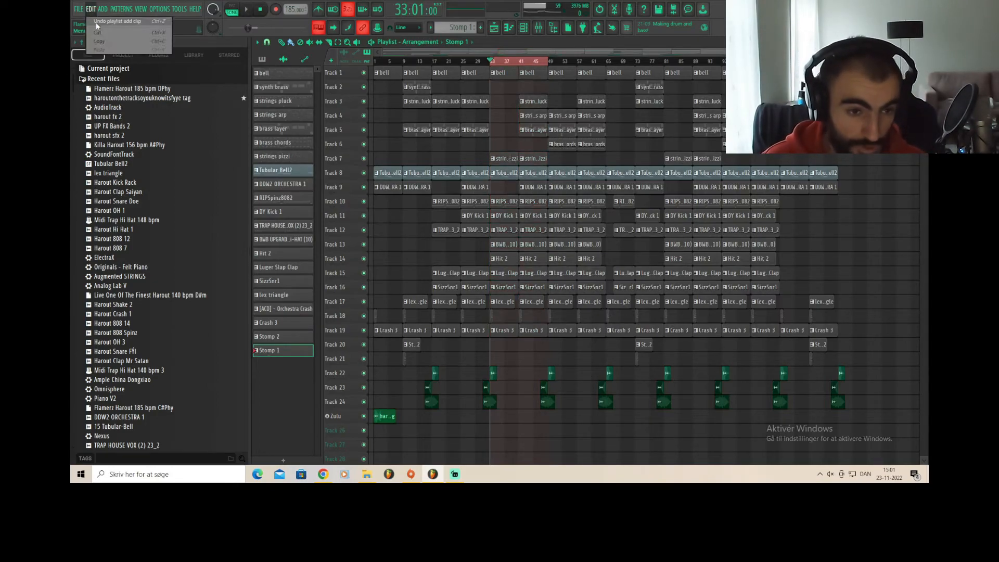
{"action": "left_click", "coordinate": [97, 22]}
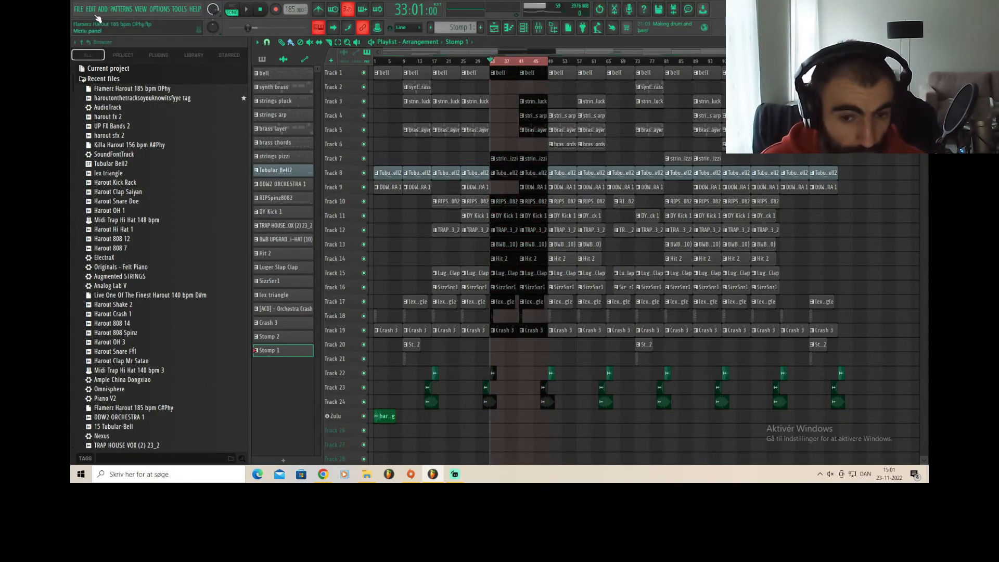
{"action": "left_click", "coordinate": [560, 159]}
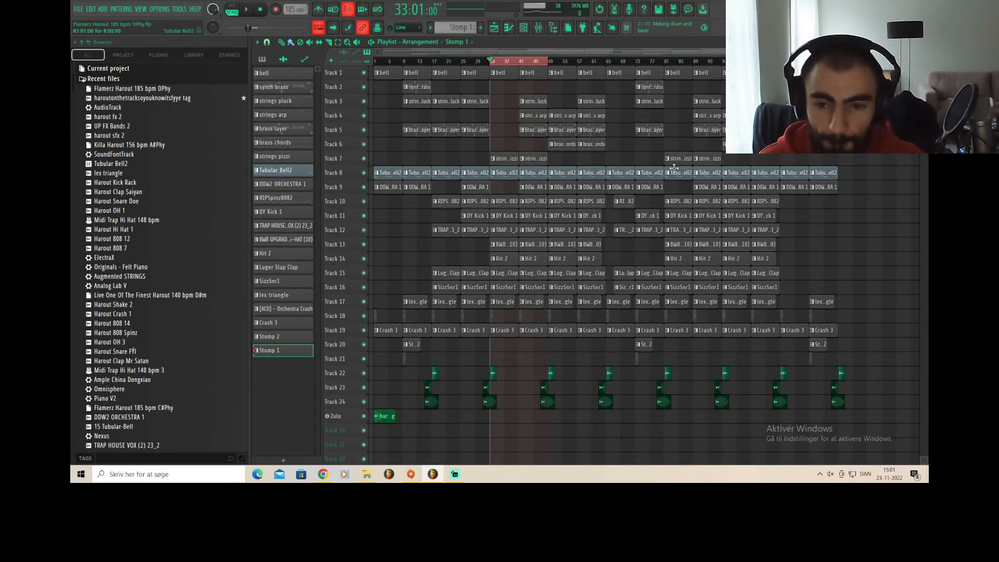
Step: Select bars 49 to 64, highlight their brass chords, brass layer, strings arp and strings pluck clips, and play the section
{"action": "left_click_drag", "start_coordinate": [729, 161], "coordinate": [674, 163]}
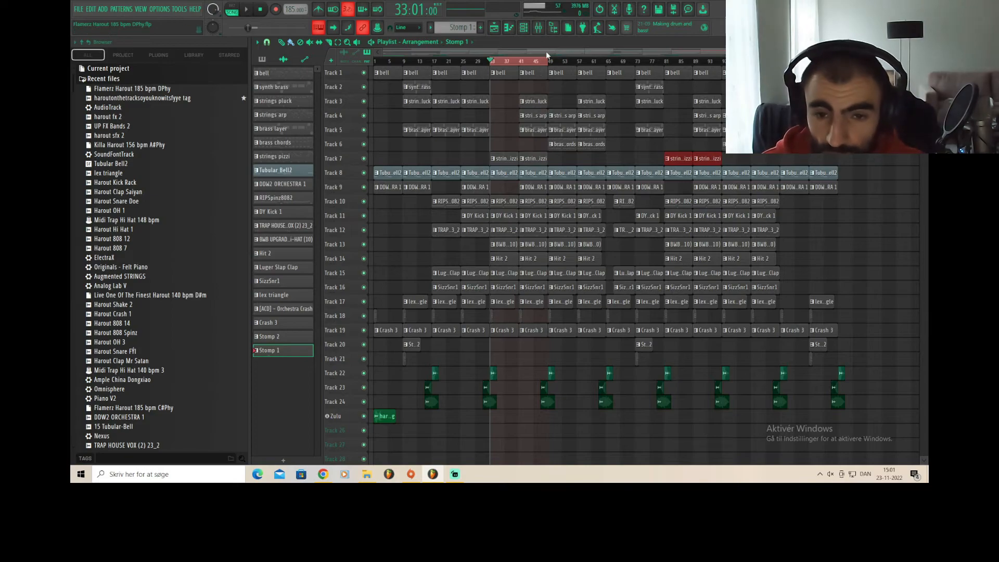
{"action": "left_click_drag", "start_coordinate": [548, 58], "coordinate": [607, 78]}
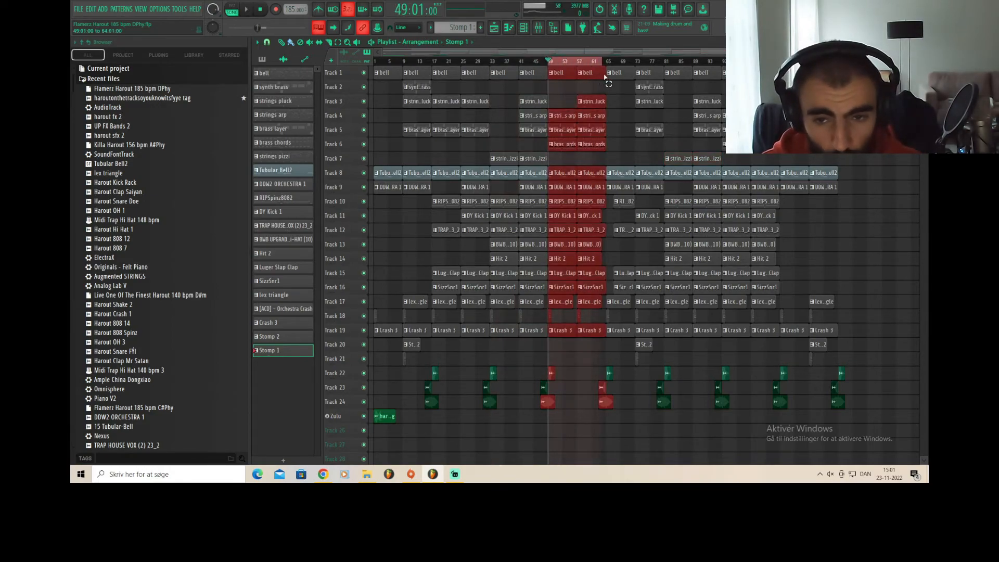
{"action": "left_click_drag", "start_coordinate": [602, 148], "coordinate": [565, 153]}
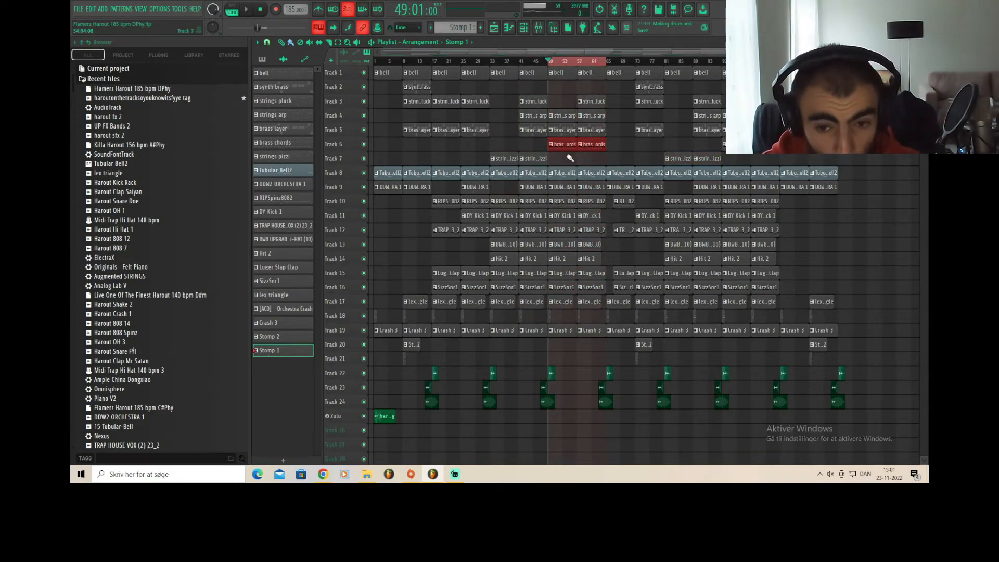
{"action": "left_click_drag", "start_coordinate": [607, 126], "coordinate": [564, 136]}
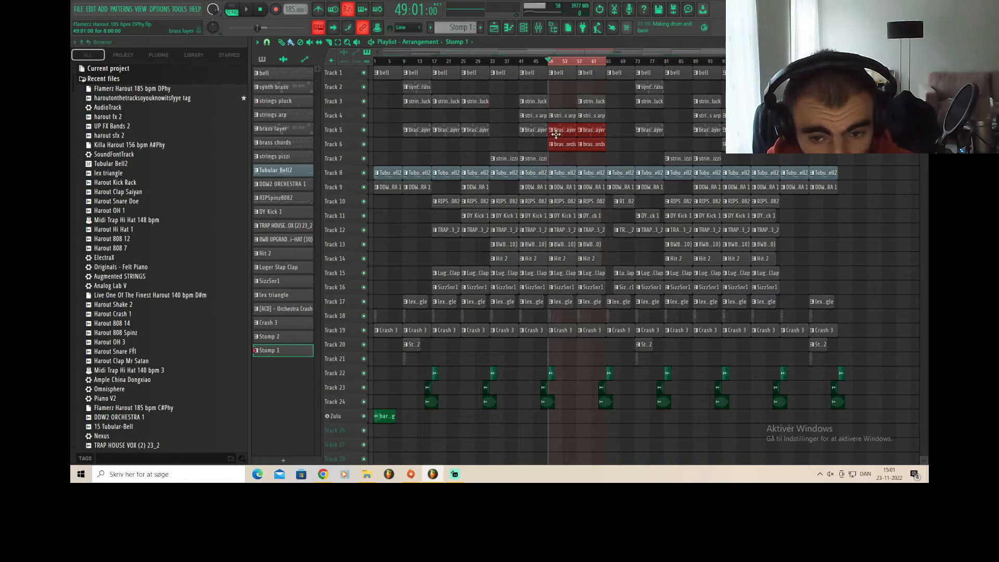
{"action": "left_click_drag", "start_coordinate": [607, 112], "coordinate": [564, 119]}
{"action": "left_click", "coordinate": [596, 102]}
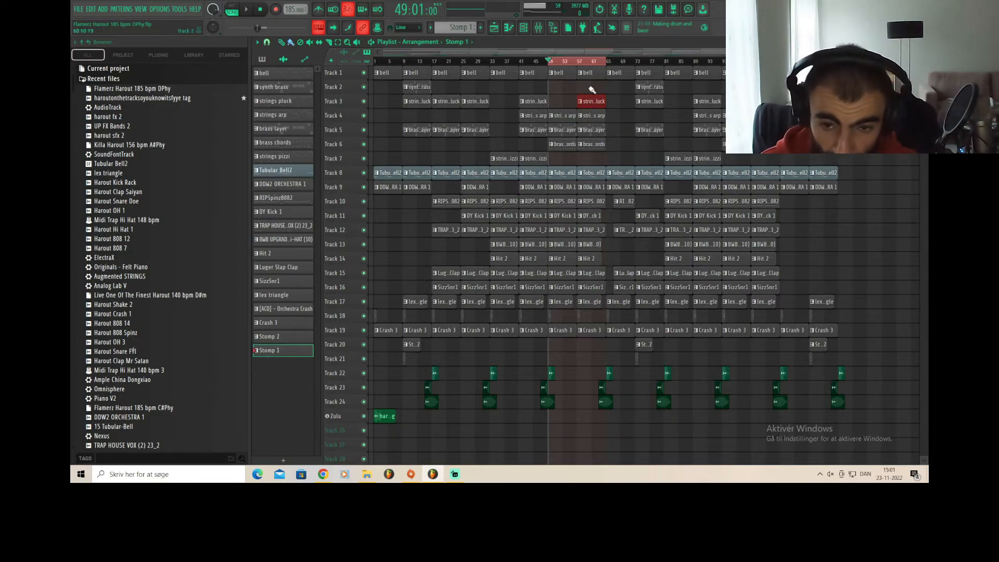
{"action": "key", "text": "space"}
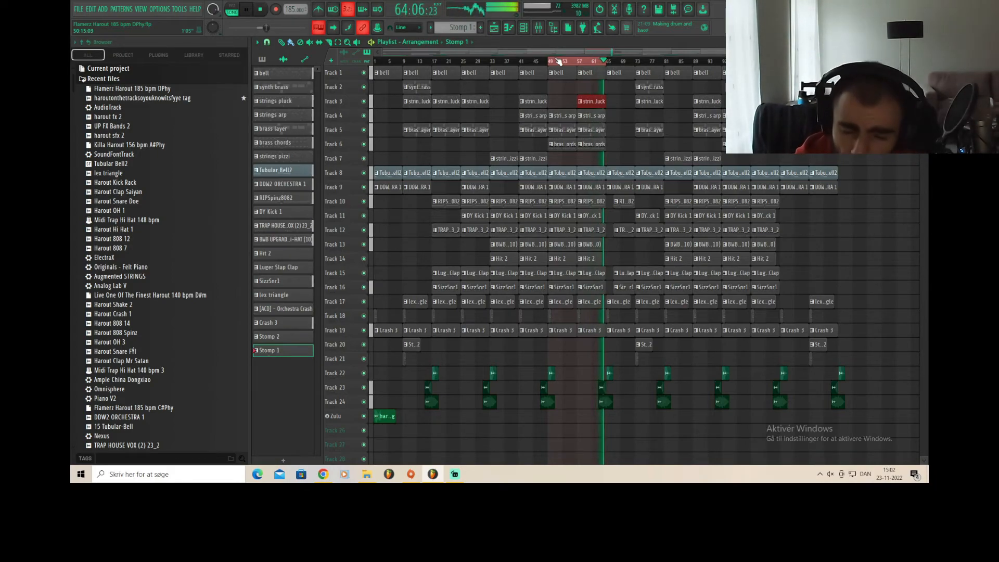
{"action": "key", "text": "space"}
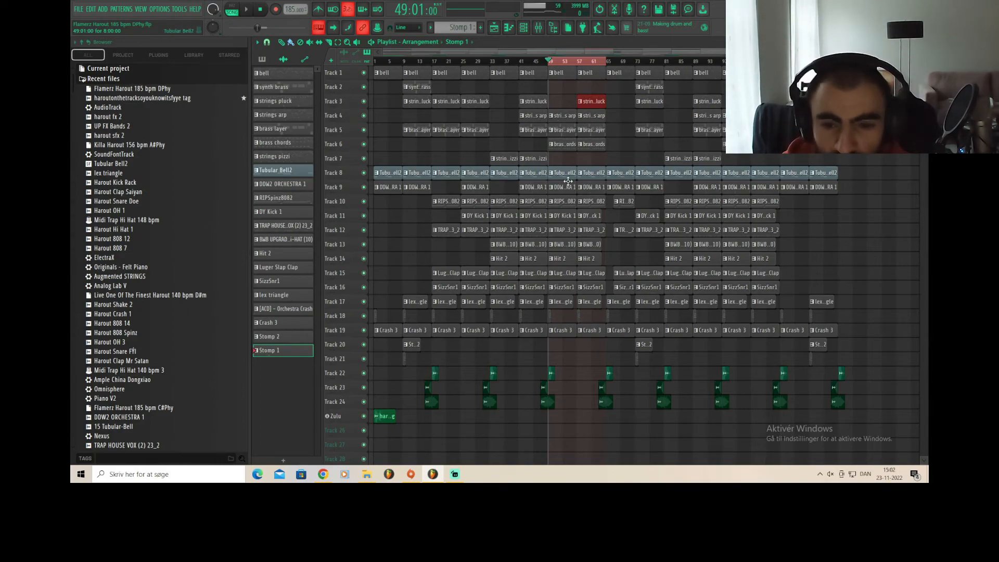
Step: Highlight the TRAP HOUSE VOX, BWB UPGRADE3 Hi-HAT and Hit 2 clips on Tracks 12 to 14 in bars 49 to 64
{"action": "left_click_drag", "start_coordinate": [562, 231], "coordinate": [605, 252]}
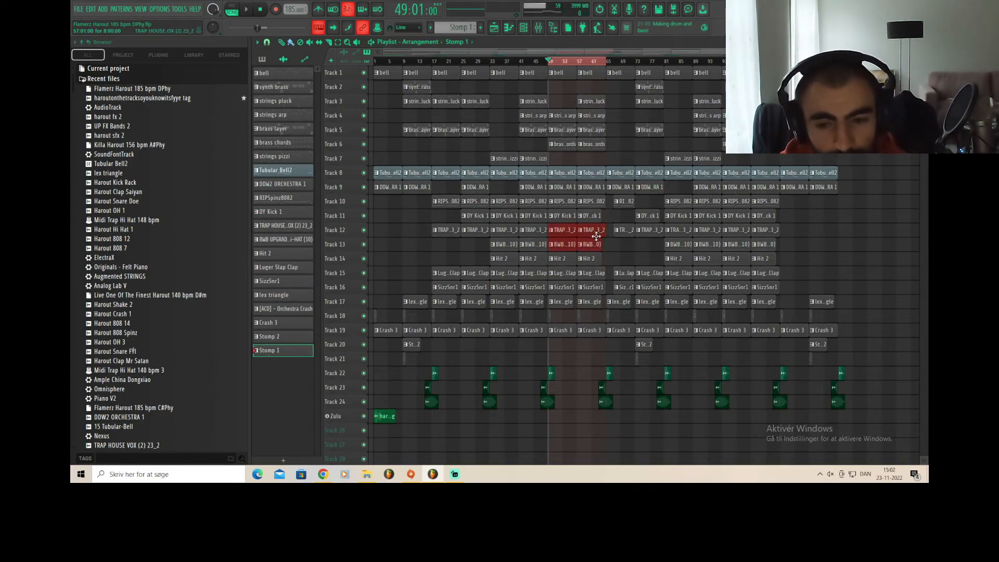
{"action": "left_click_drag", "start_coordinate": [605, 260], "coordinate": [564, 268]}
{"action": "left_click_drag", "start_coordinate": [609, 230], "coordinate": [568, 232]}
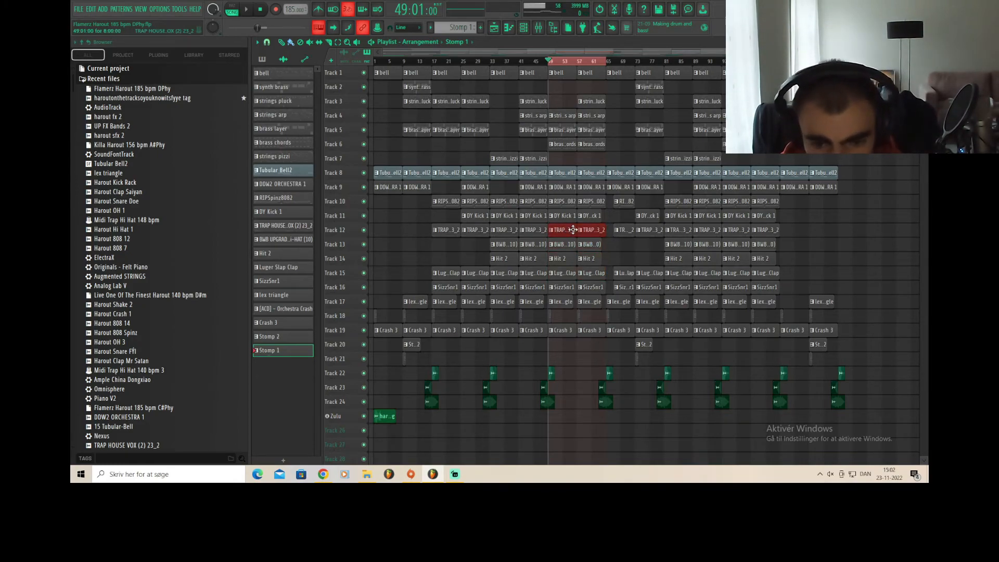
Step: Highlight the strings pluck and Crash 3 clips at bar 57, and select the DDW2 ORCHESTRA 1 pattern from Track 9
{"action": "left_click", "coordinate": [596, 103]}
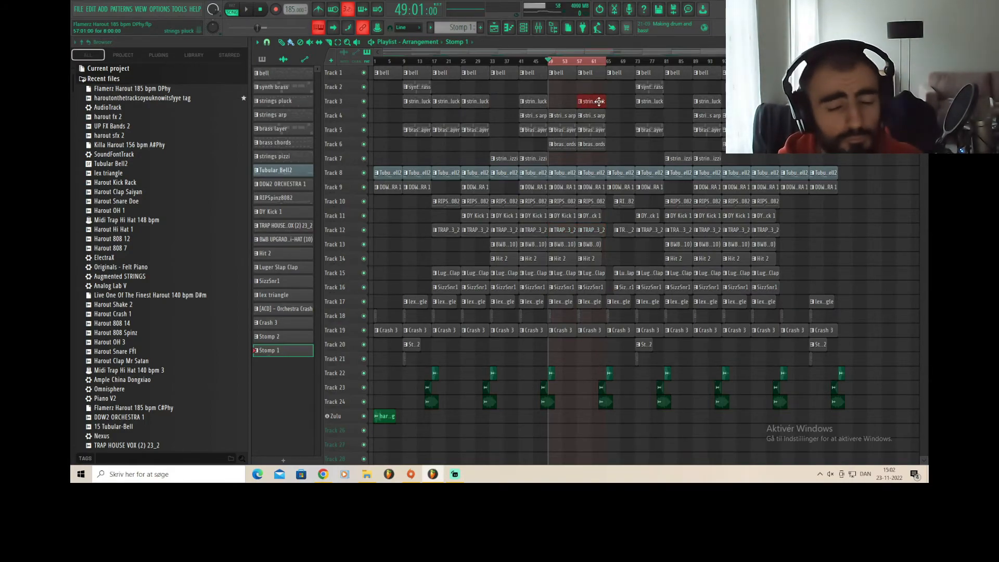
{"action": "left_click", "coordinate": [602, 330]}
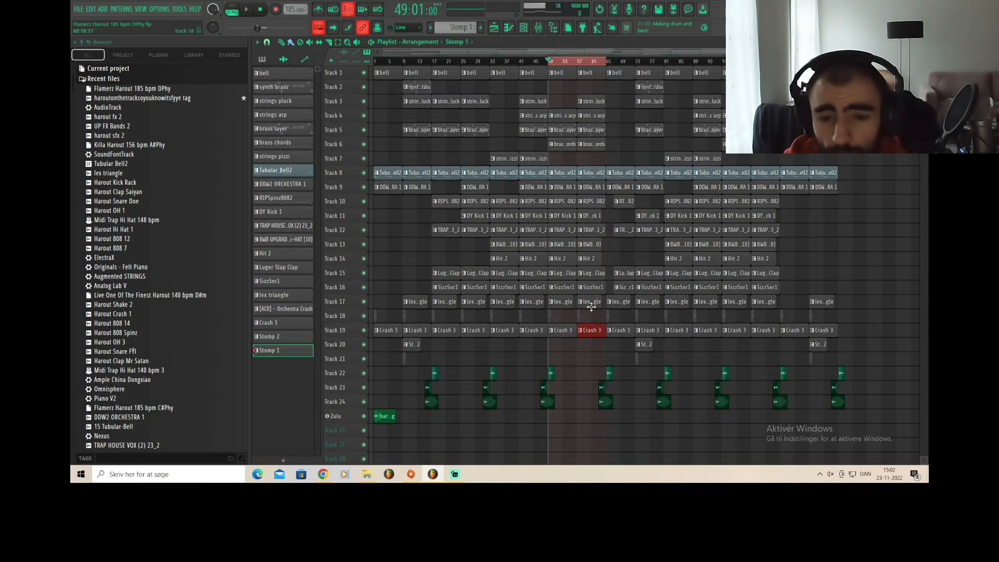
{"action": "left_click", "coordinate": [601, 189]}
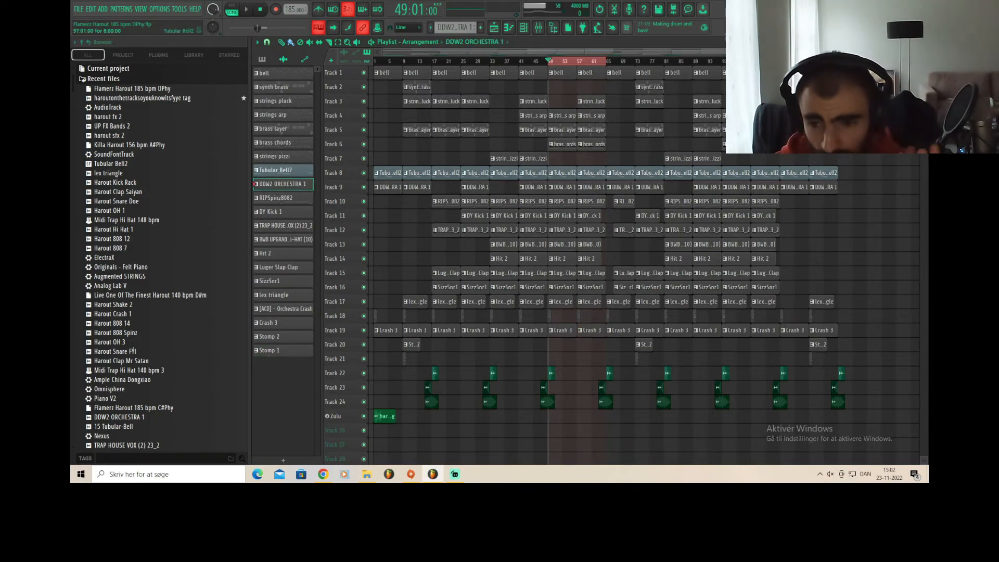
{"action": "scroll", "coordinate": [705, 125], "scroll_direction": "right", "scroll_amount": 2}
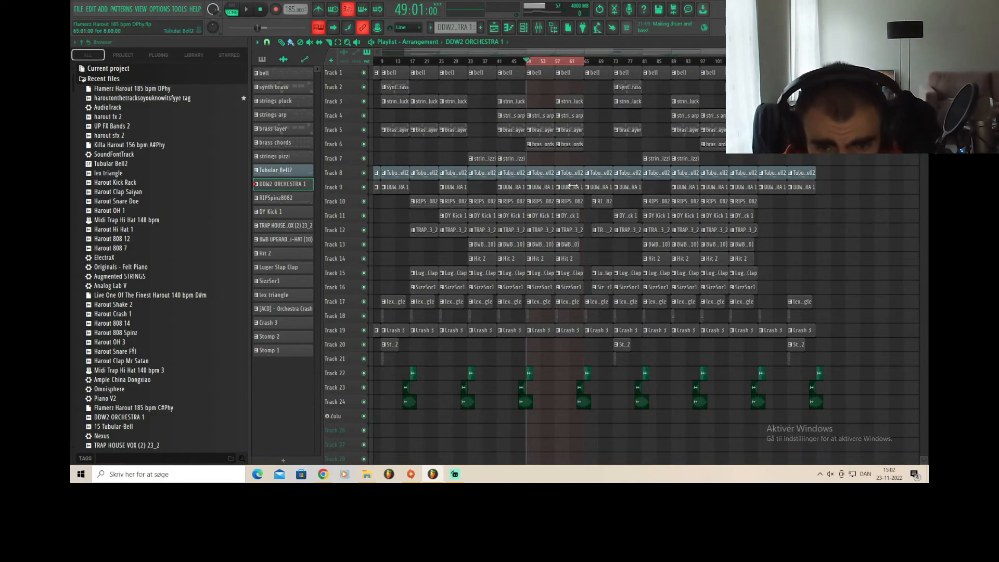
{"action": "scroll", "coordinate": [609, 255], "scroll_direction": "left", "scroll_amount": 2}
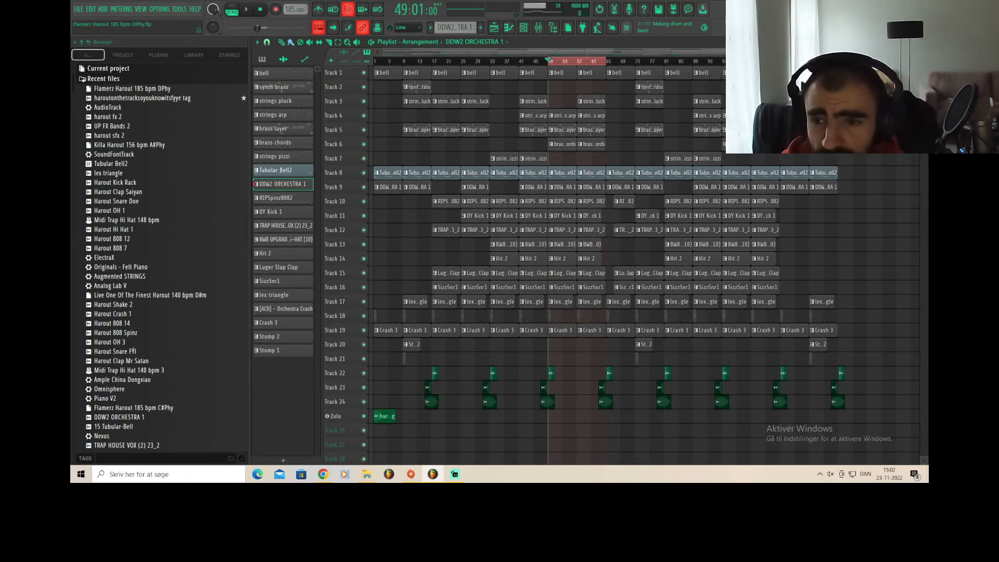
Step: Clear the playlist's time selection over bars 49 to 64
{"action": "scroll", "coordinate": [711, 52], "scroll_direction": "up", "scroll_amount": 4}
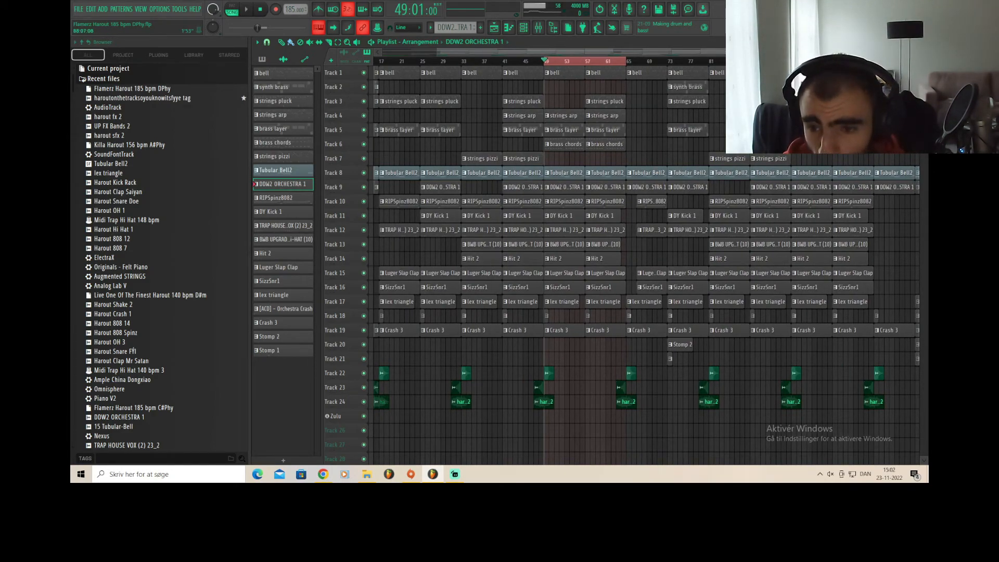
{"action": "left_click_drag", "start_coordinate": [825, 52], "coordinate": [916, 52]}
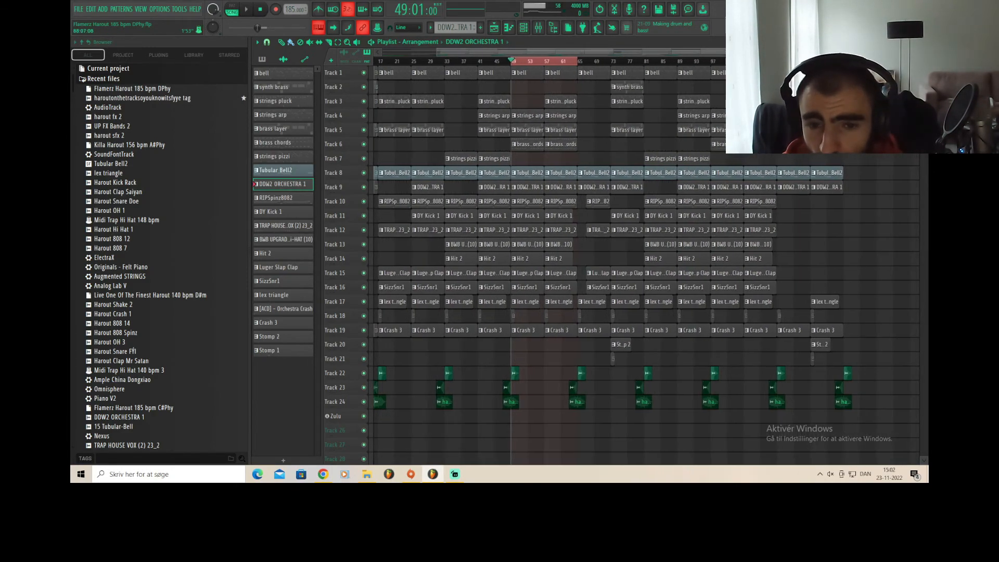
{"action": "right_click", "coordinate": [580, 63]}
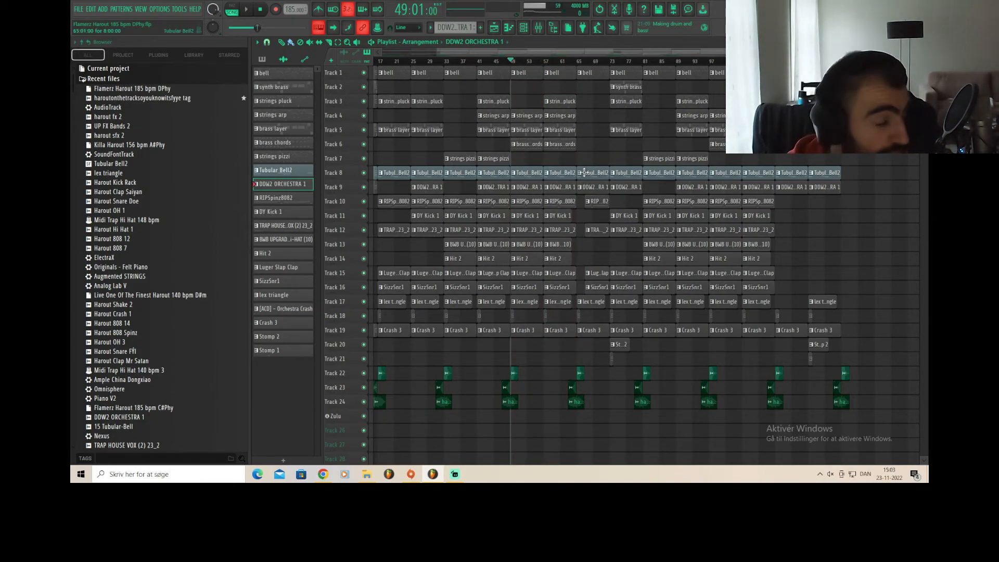
{"action": "left_click_drag", "start_coordinate": [599, 53], "coordinate": [544, 53]}
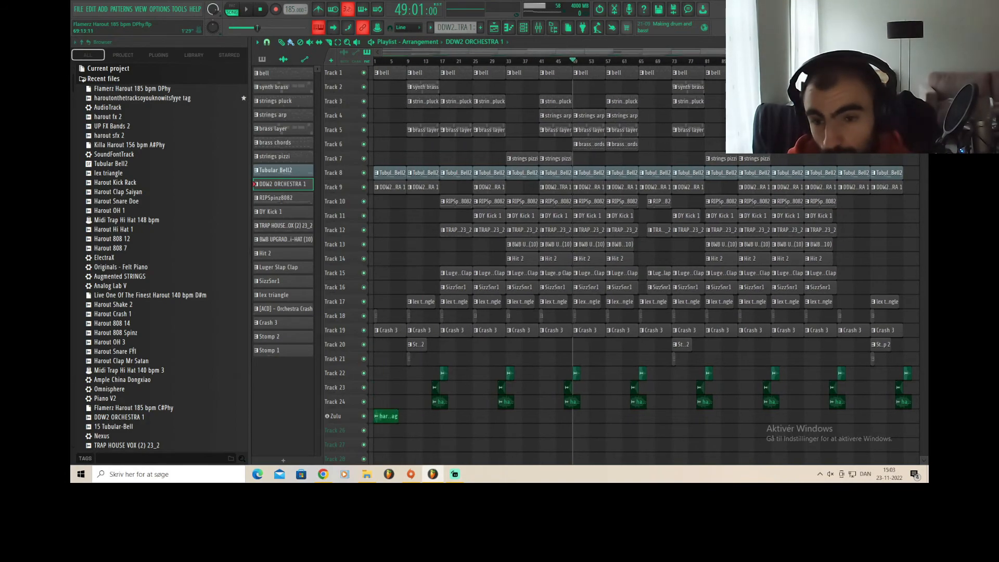
Step: Solo Tracks 22 to 24 in the playlist and play their audio effect clips around bar 49
{"action": "scroll", "coordinate": [572, 321], "scroll_direction": "down", "scroll_amount": 1}
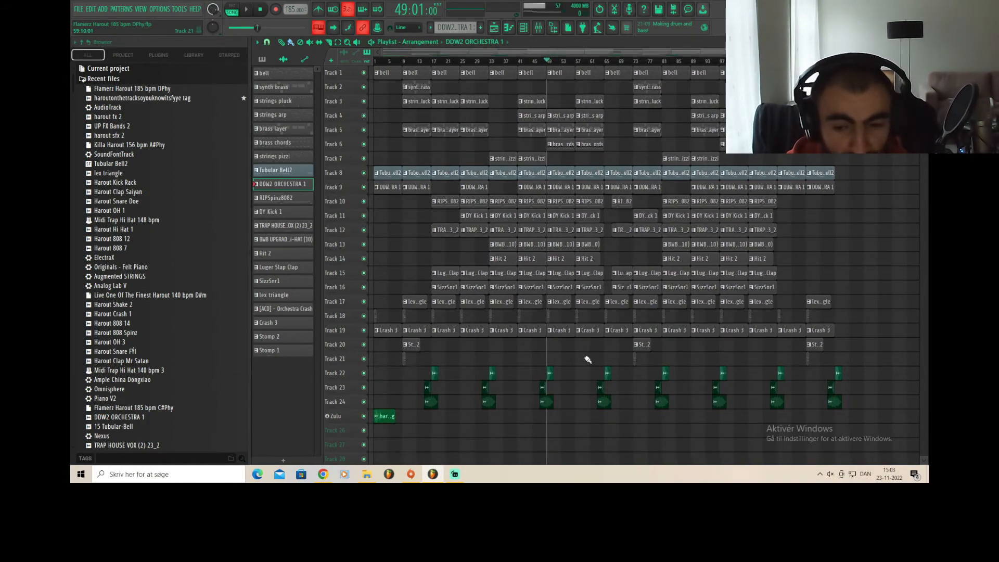
{"action": "scroll", "coordinate": [588, 359], "scroll_direction": "down", "scroll_amount": 1}
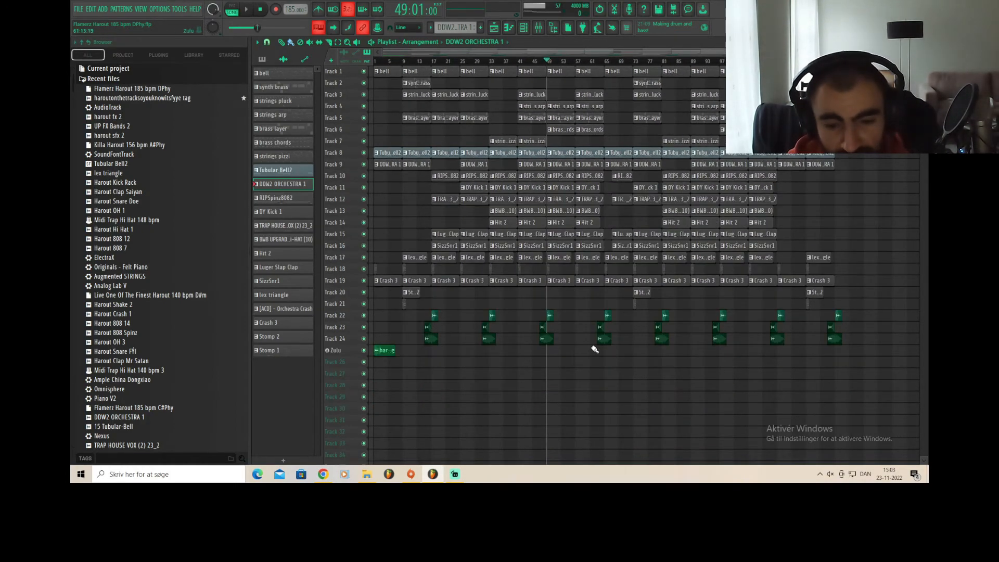
{"action": "right_click", "coordinate": [364, 339]}
{"action": "right_click", "coordinate": [364, 327]}
{"action": "left_click", "coordinate": [364, 316]}
{"action": "left_click", "coordinate": [364, 339]}
{"action": "key", "text": "KP_Divide"}
{"action": "key", "text": "KP_Divide"}
{"action": "key", "text": "space"}
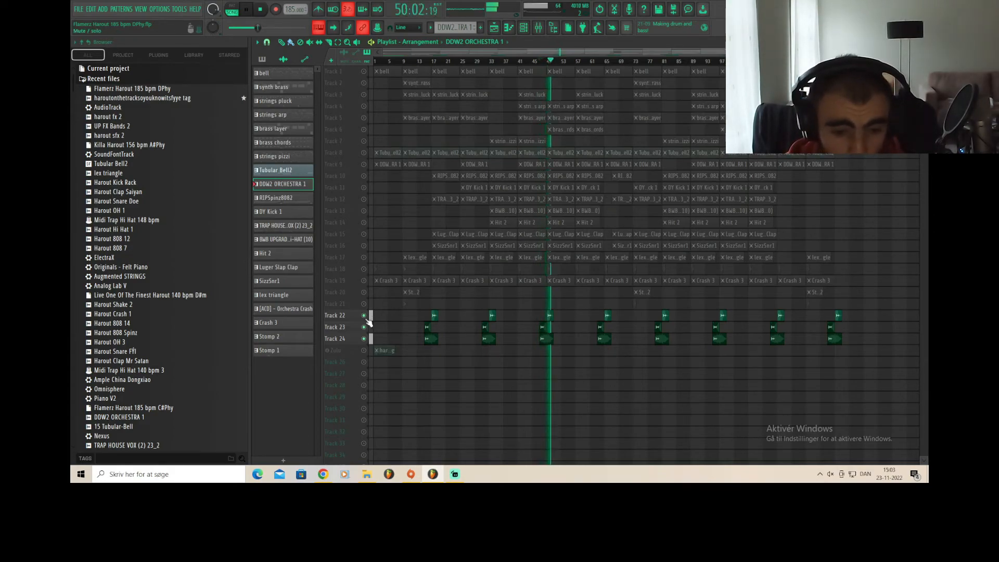
{"action": "key", "text": "space"}
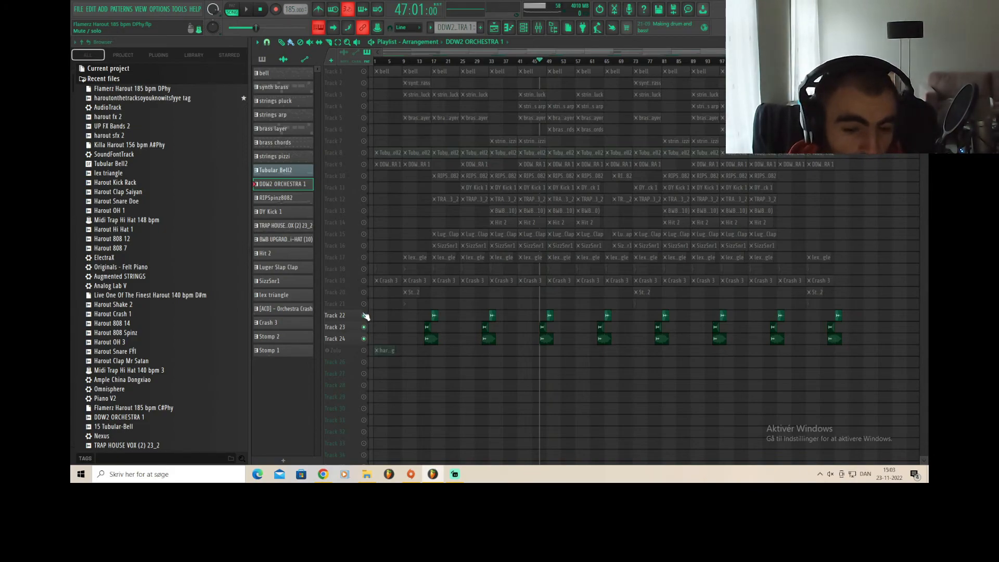
Step: Isolate the Zulu track holding the tag clip at bar 1, and turn all playlist tracks back on
{"action": "left_click", "coordinate": [364, 327]}
{"action": "left_click", "coordinate": [364, 338]}
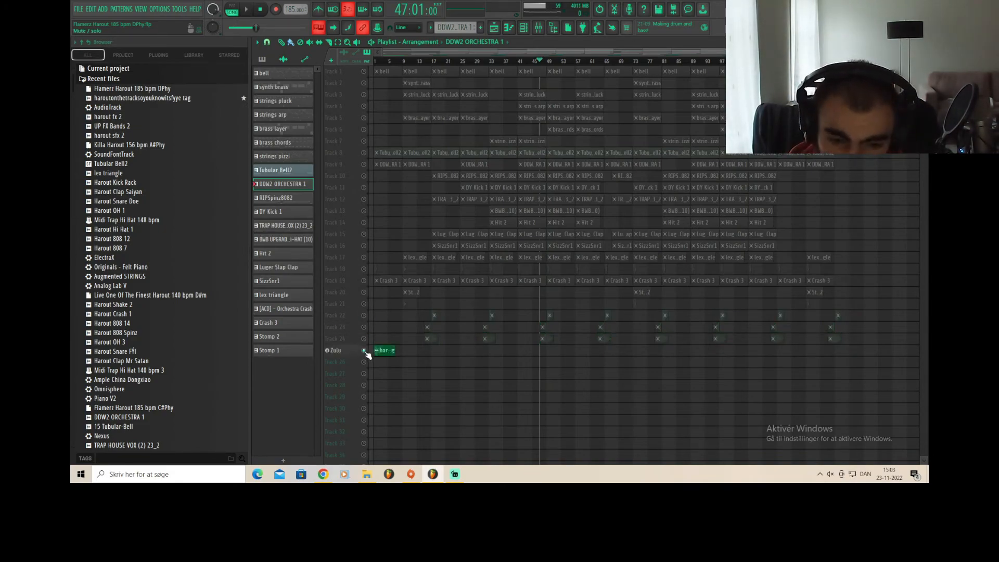
{"action": "right_click", "coordinate": [364, 350]}
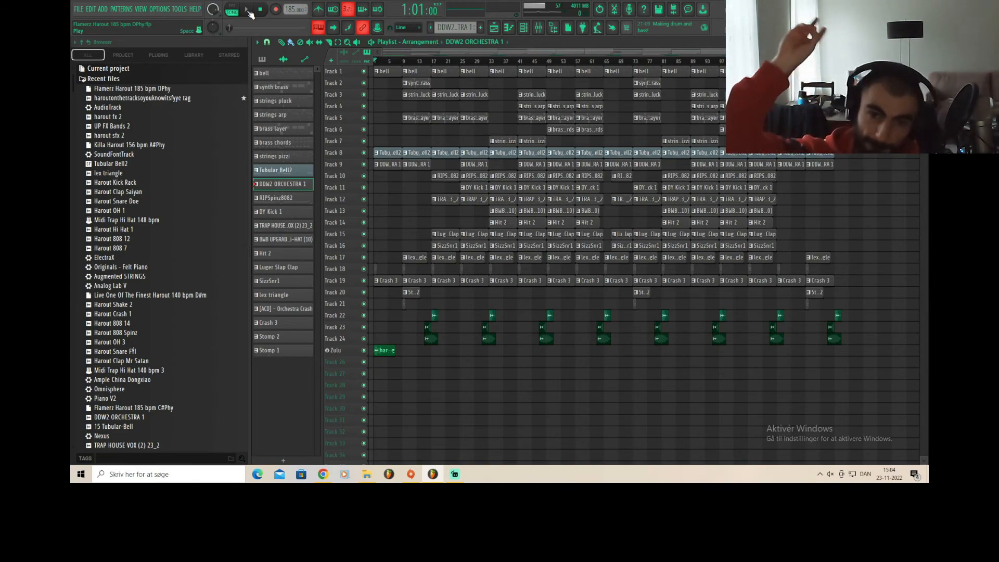
Step: Play the full arrangement from bar 1 and inspect the Master track's effect slots in the mixer
{"action": "left_click", "coordinate": [248, 10]}
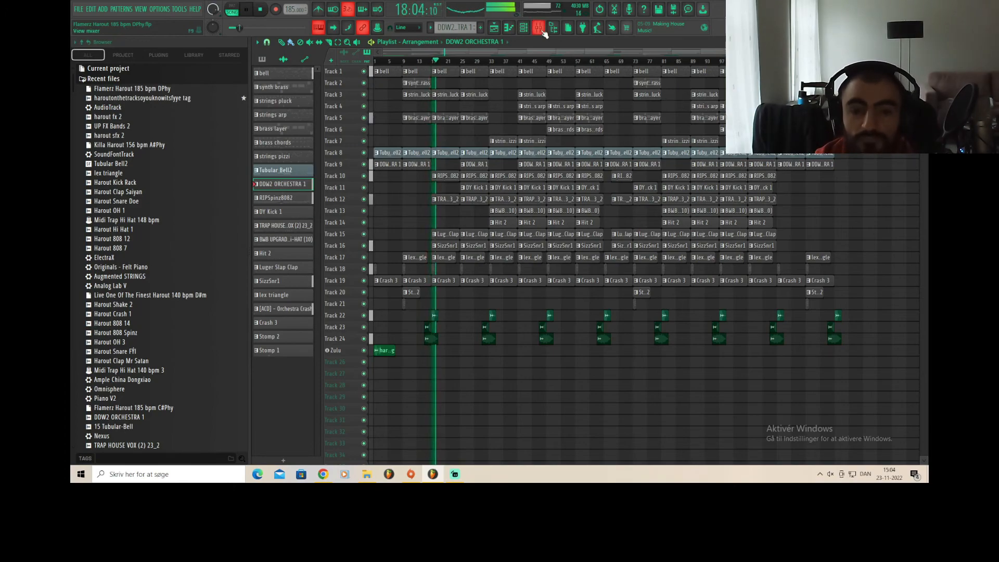
{"action": "key", "text": "F9"}
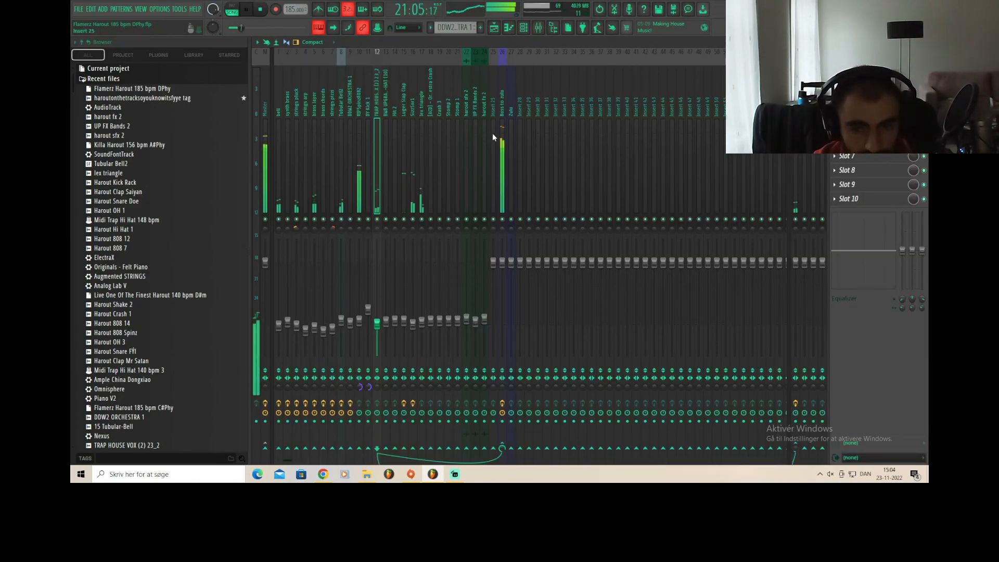
{"action": "left_click", "coordinate": [262, 139]}
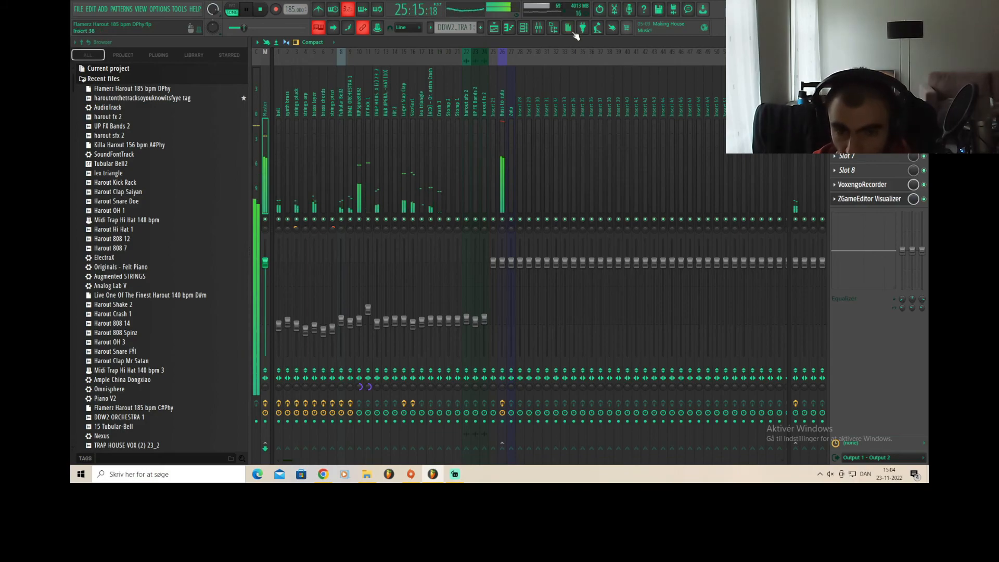
Step: Return to the playlist, let the arrangement play through to its last section, and stop playback
{"action": "left_click", "coordinate": [525, 30]}
{"action": "left_click", "coordinate": [510, 29]}
{"action": "left_click", "coordinate": [498, 29]}
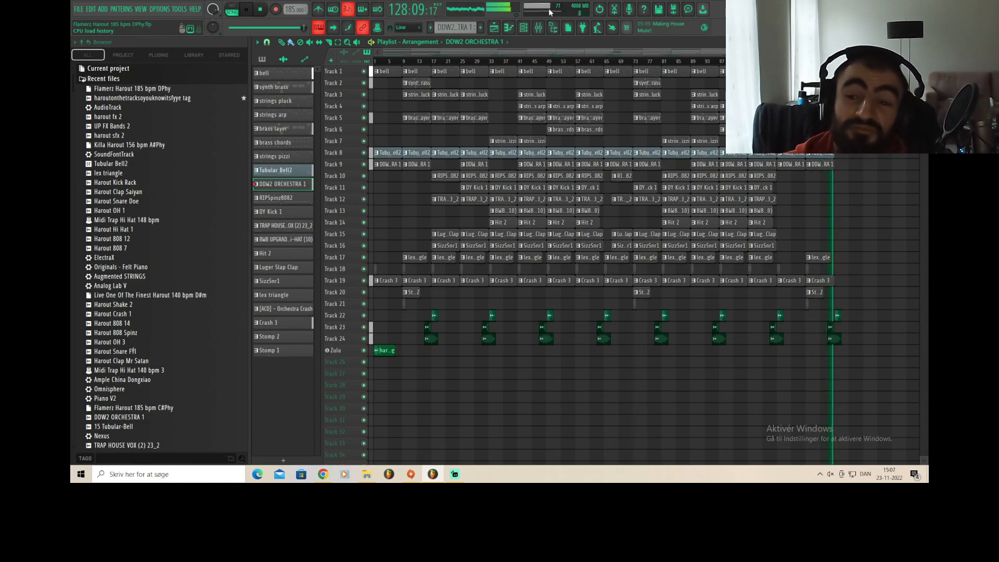
{"action": "key", "text": "space"}
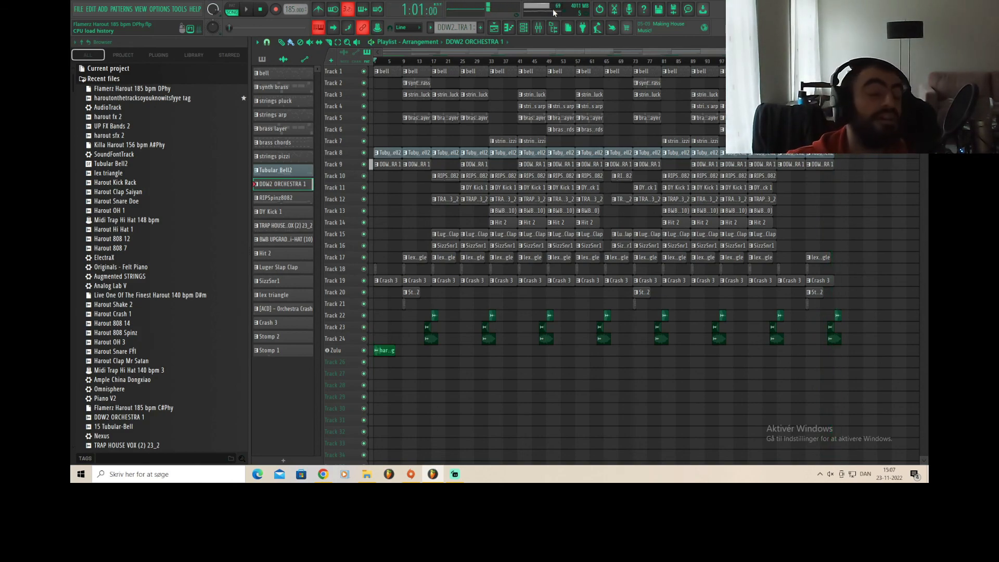